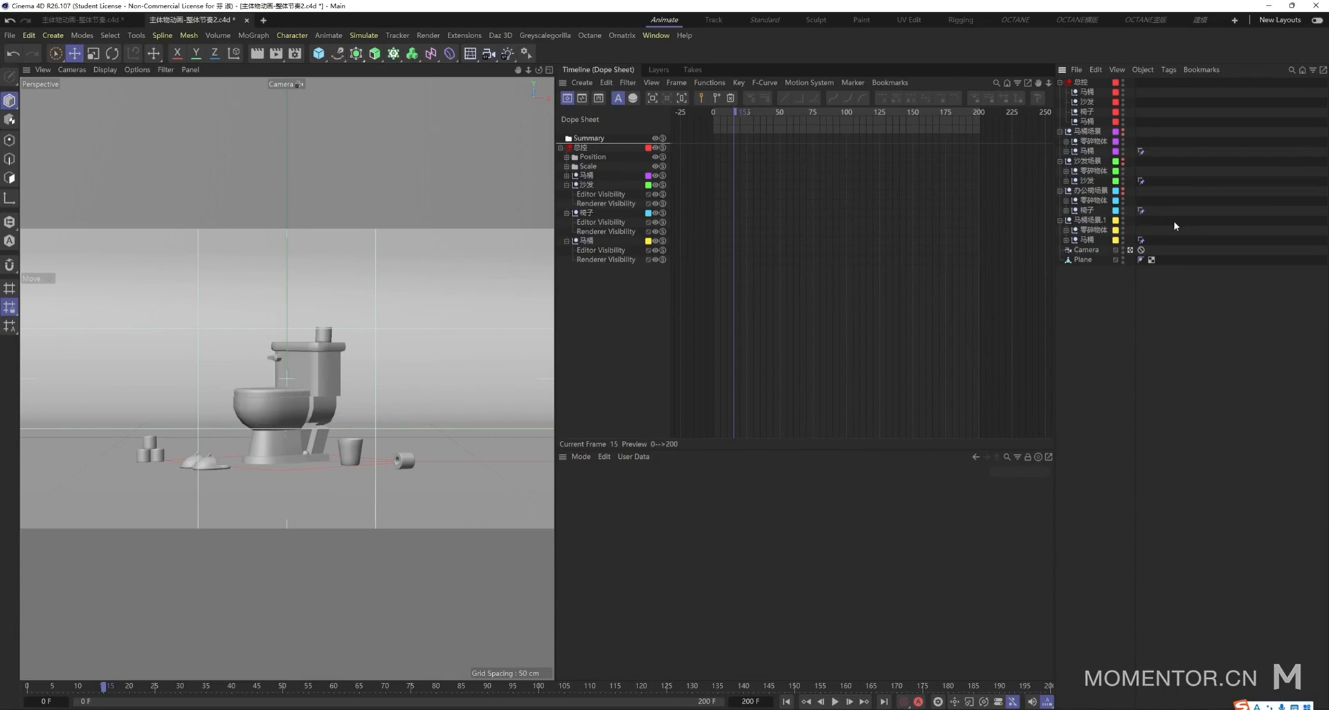
- Hide the 零碎物体 props of the yellow toilet scene and briefly preview the props of the office chair and sofa scenes
click(1123, 230)
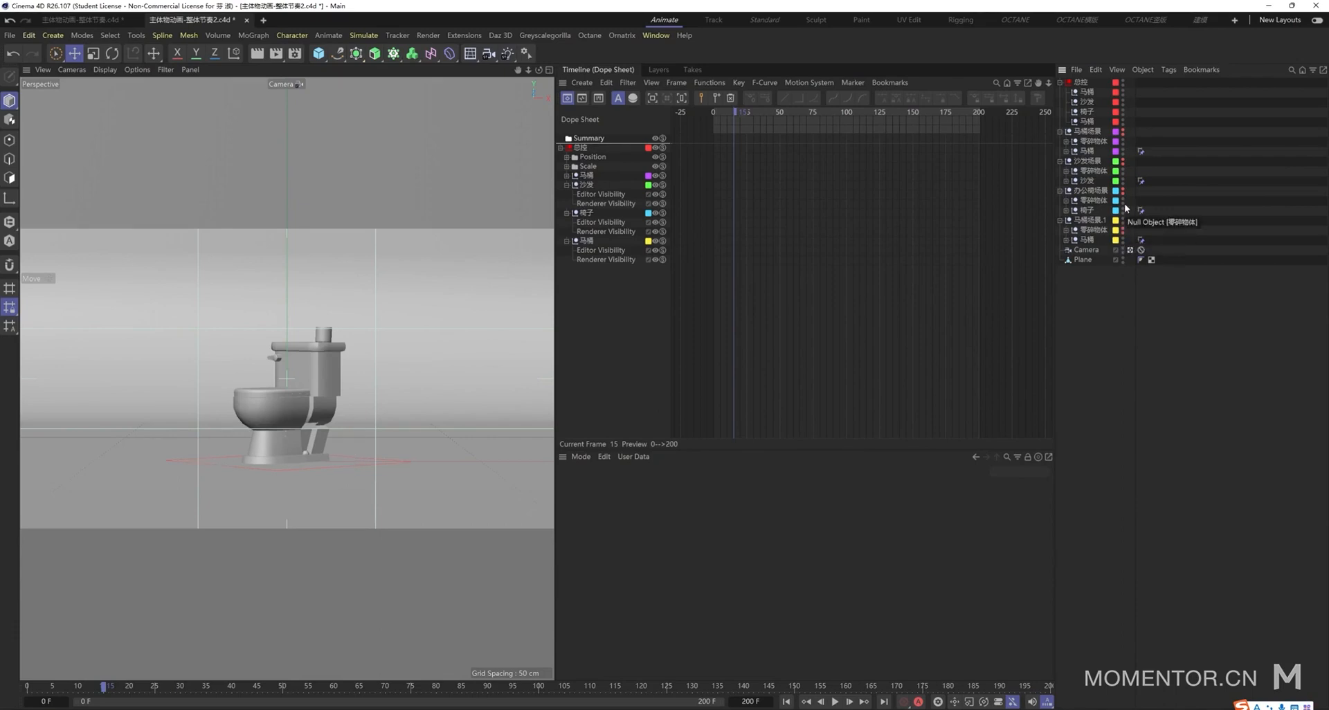
click(1123, 199)
click(1123, 200)
alt+click(1123, 172)
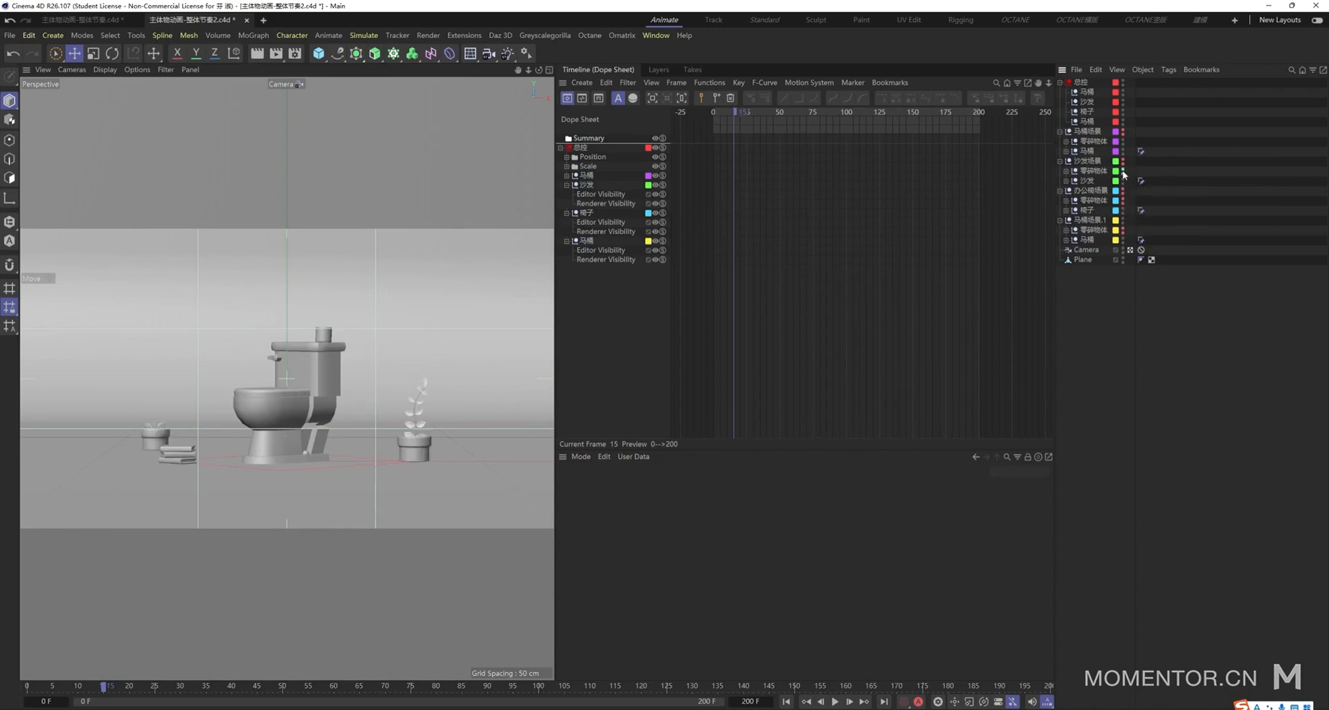
alt+click(1123, 172)
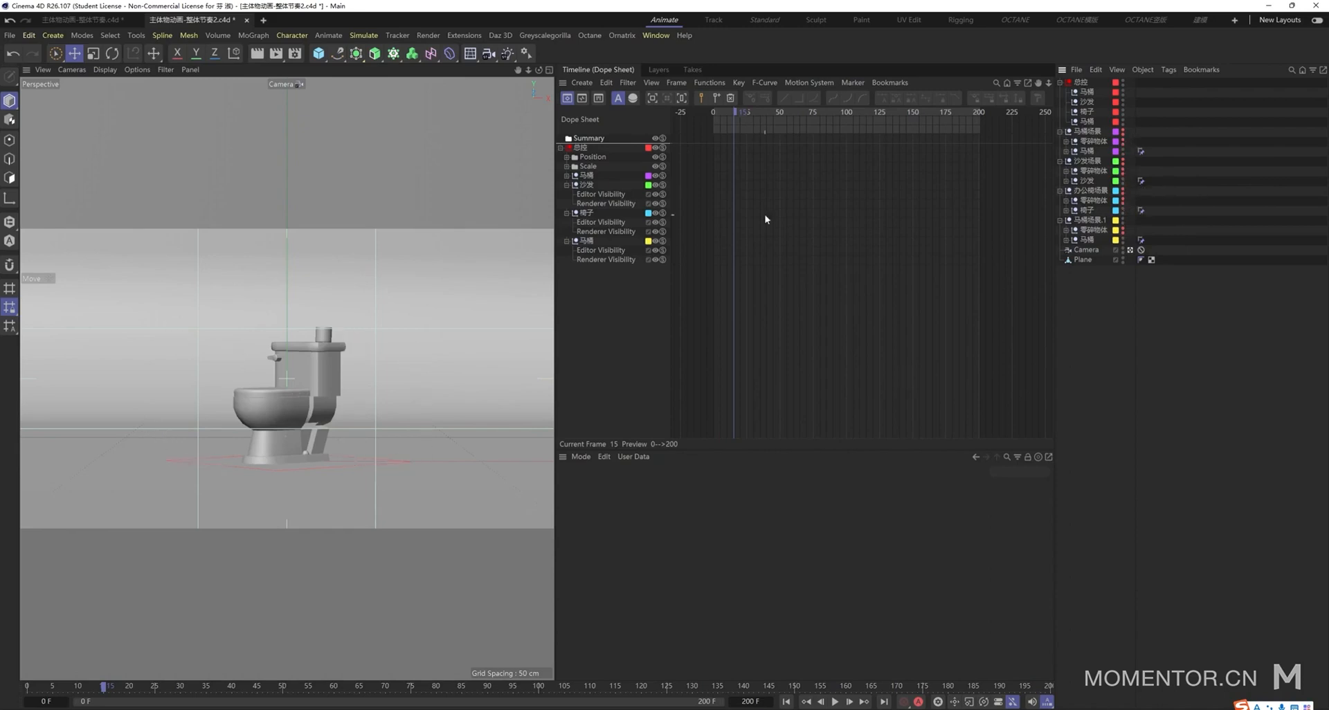
- Move the playhead to frame 28 and select the yellow 马桶 null
drag(736, 117, 751, 115)
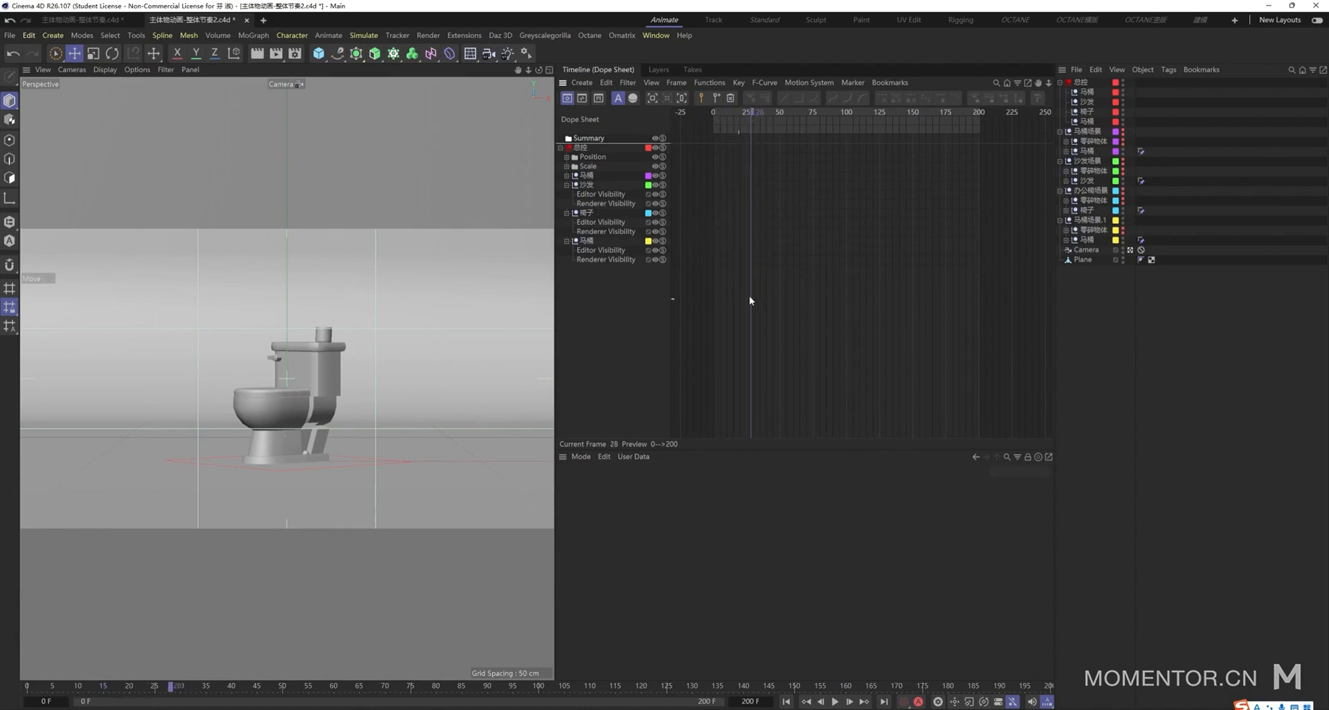
click(256, 401)
click(1087, 240)
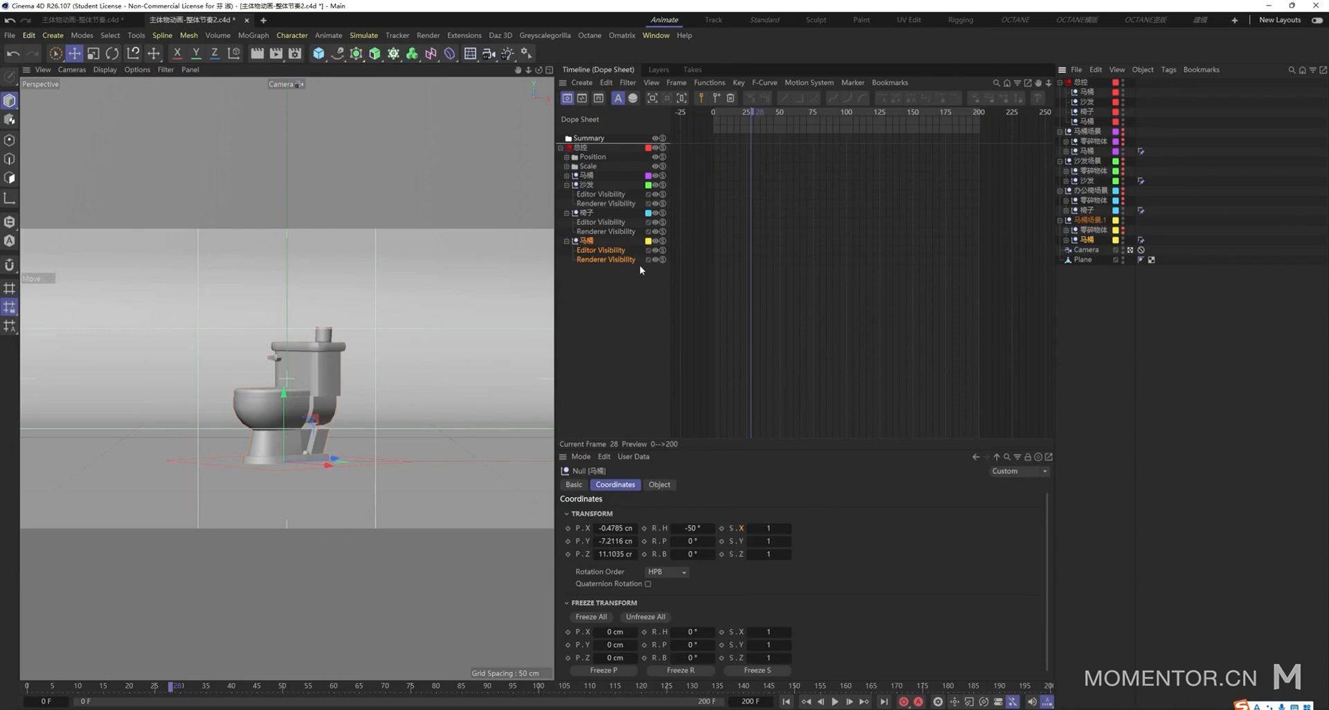
click(832, 218)
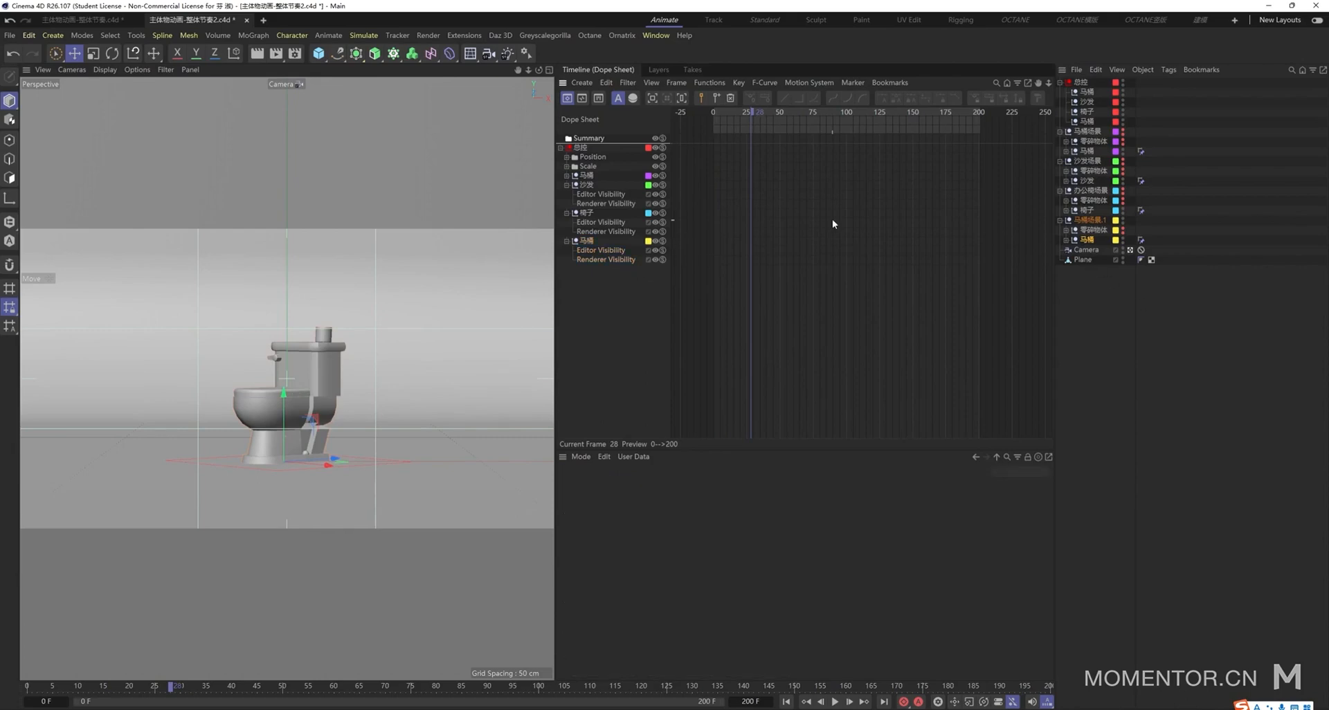
click(1178, 196)
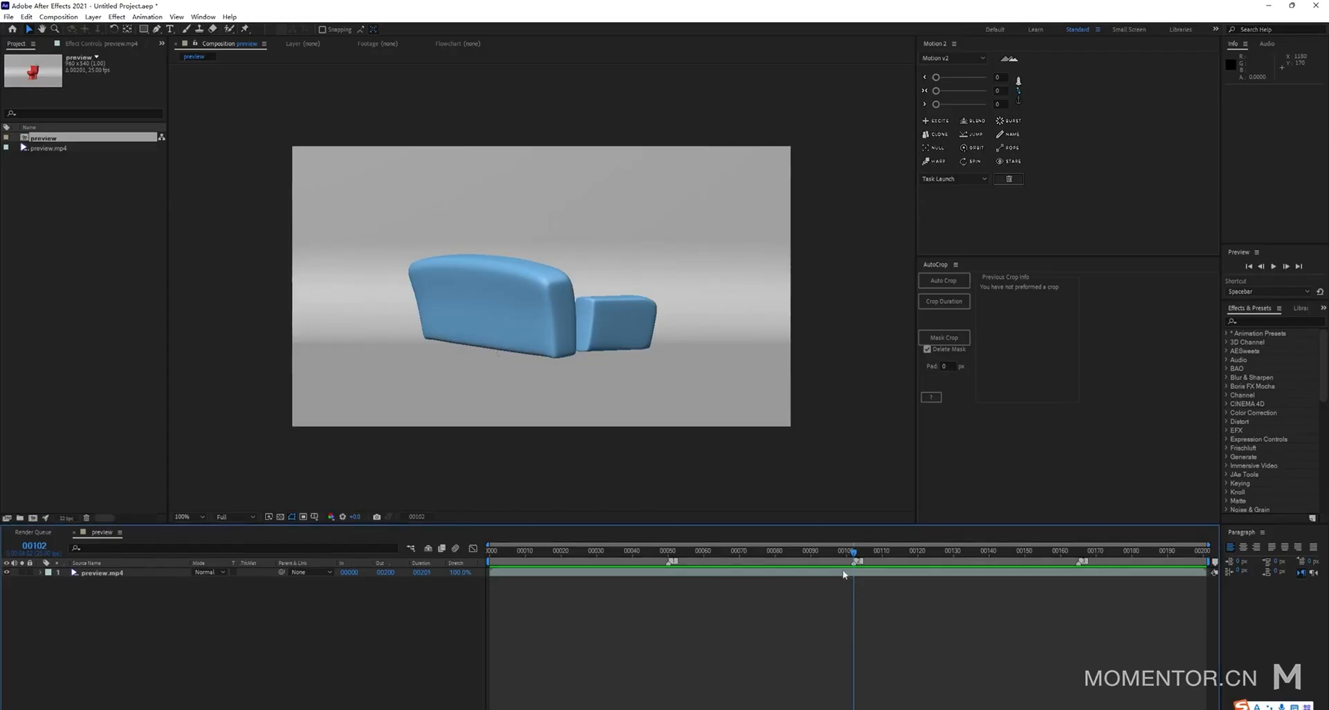
- In After Effects, scrub the preview composition from the sofa section to frame 161 to examine when the objects switch
drag(809, 552, 958, 656)
key(Caps_Lock)
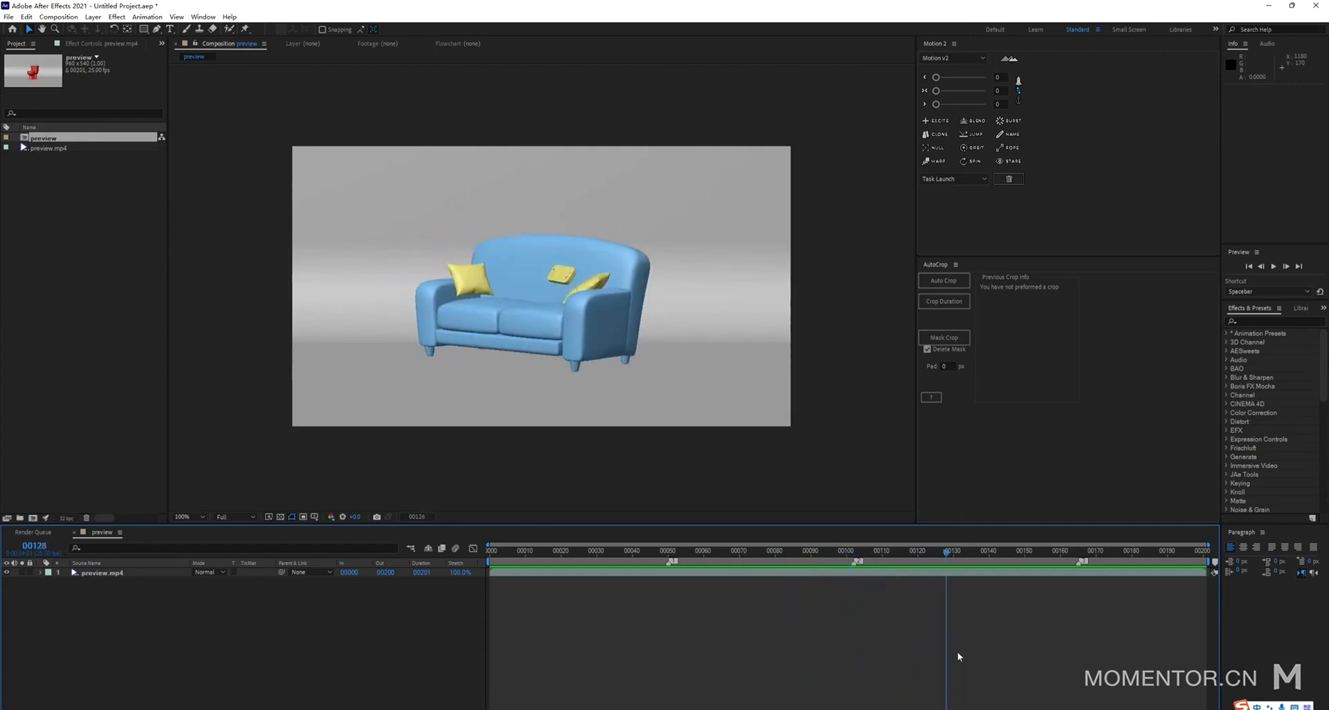
click(988, 555)
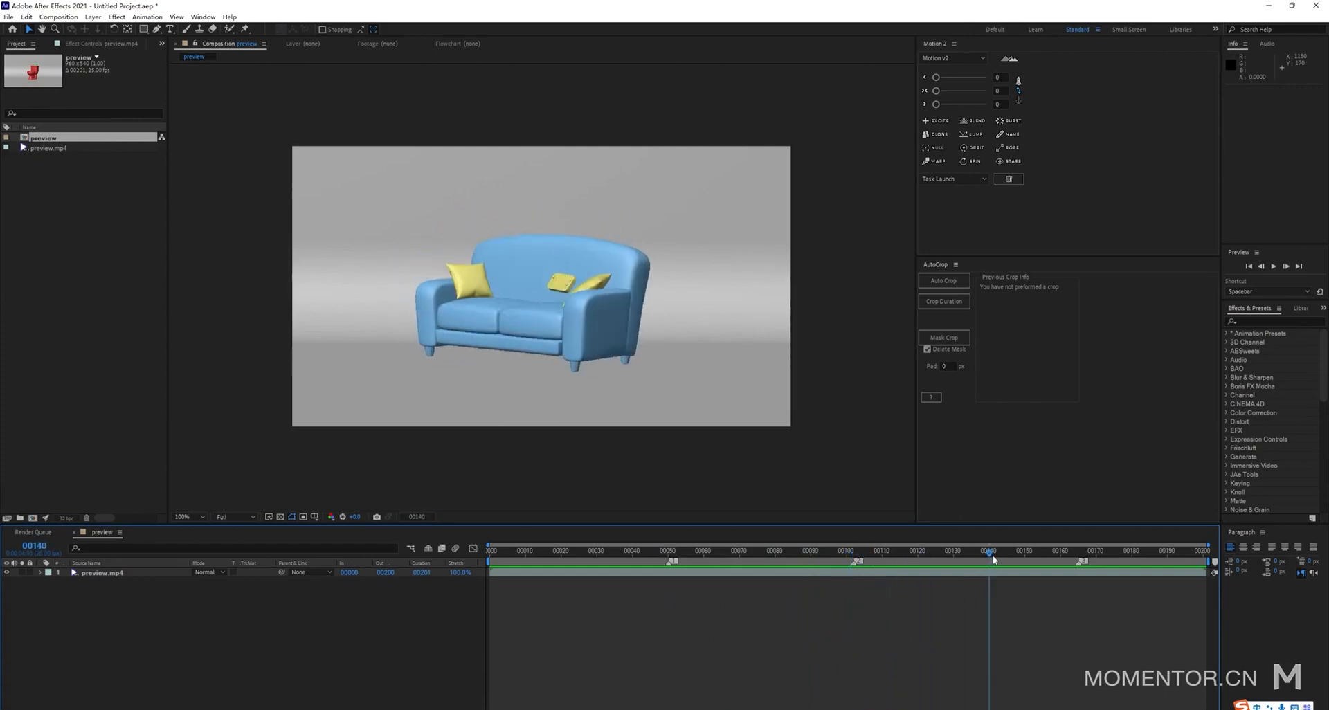
drag(994, 560, 1059, 606)
mouse_move(1058, 554)
mouse_down()
mouse_move(1031, 559)
mouse_move(1064, 571)
mouse_up()
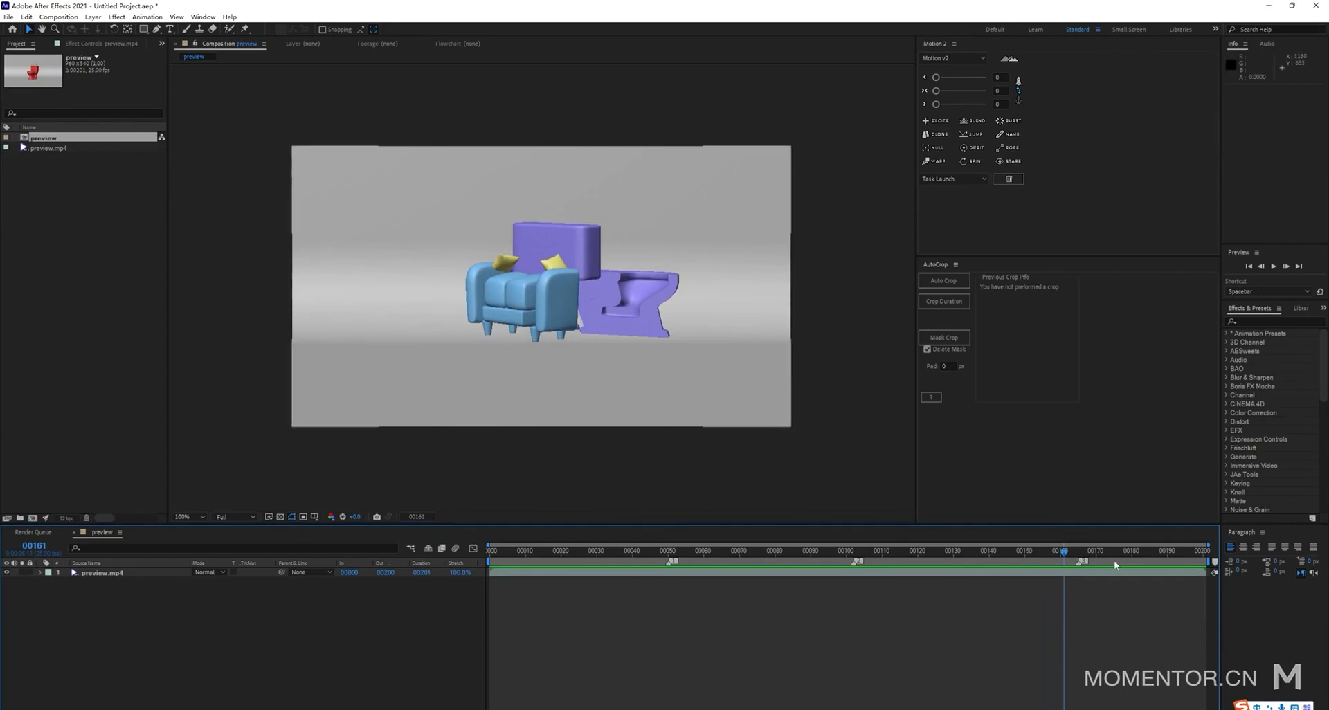
drag(1066, 554, 1066, 552)
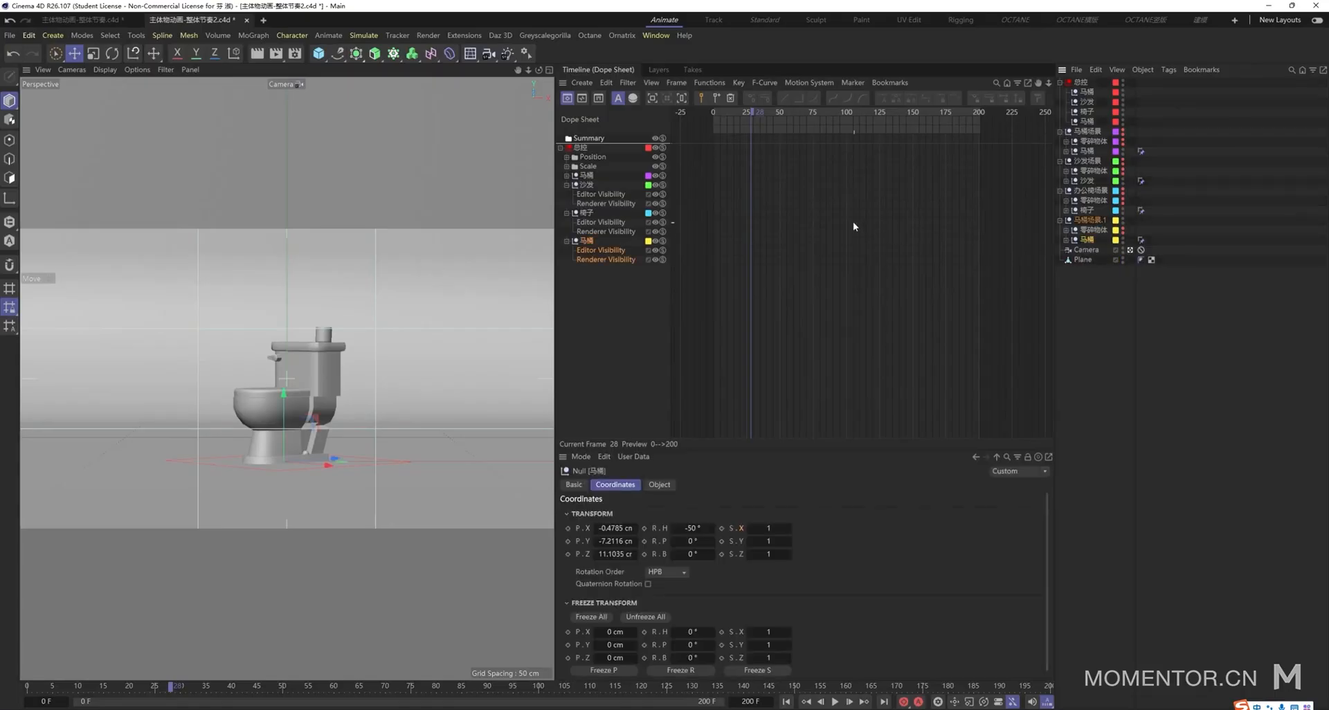
- In Cinema 4D, keyframe the yellow 马桶 null's Editor and Renderer Visibility as Default at frame 49
scroll(767, 209, up, 3)
click(803, 197)
drag(772, 115, 784, 112)
scroll(824, 166, up, 3)
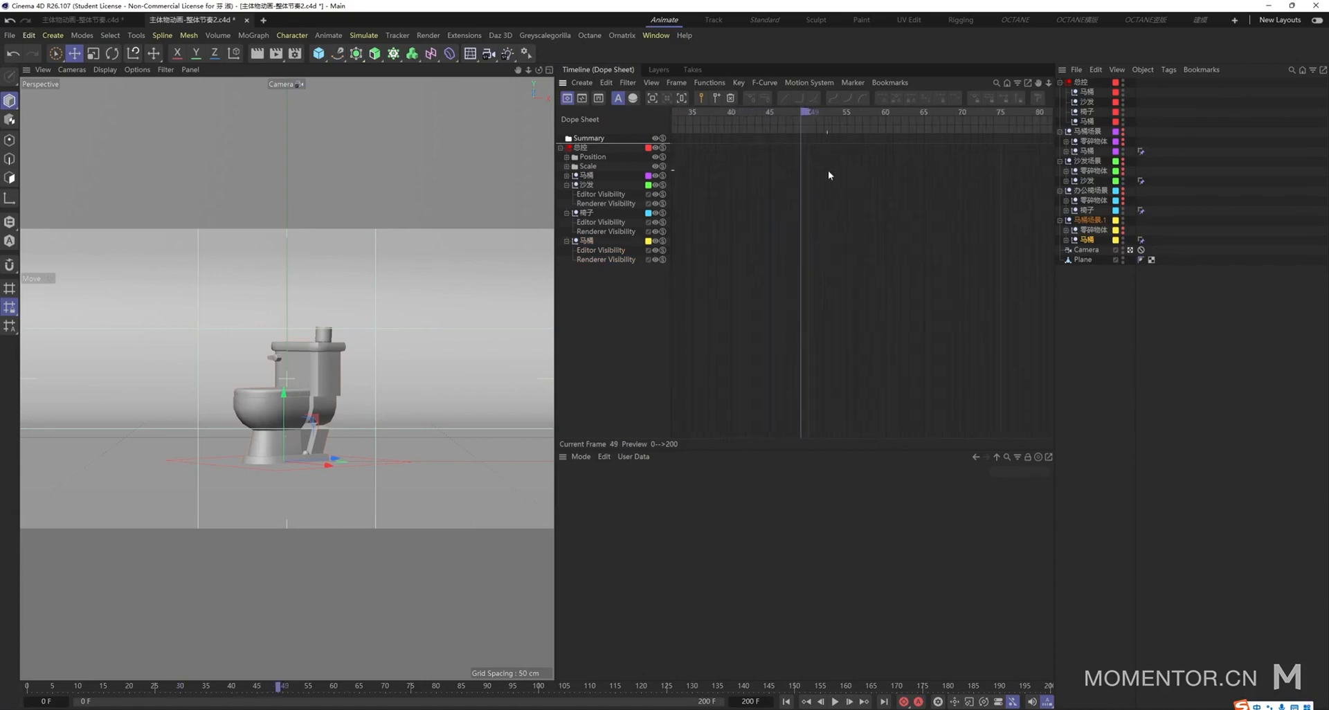
click(1088, 240)
click(574, 485)
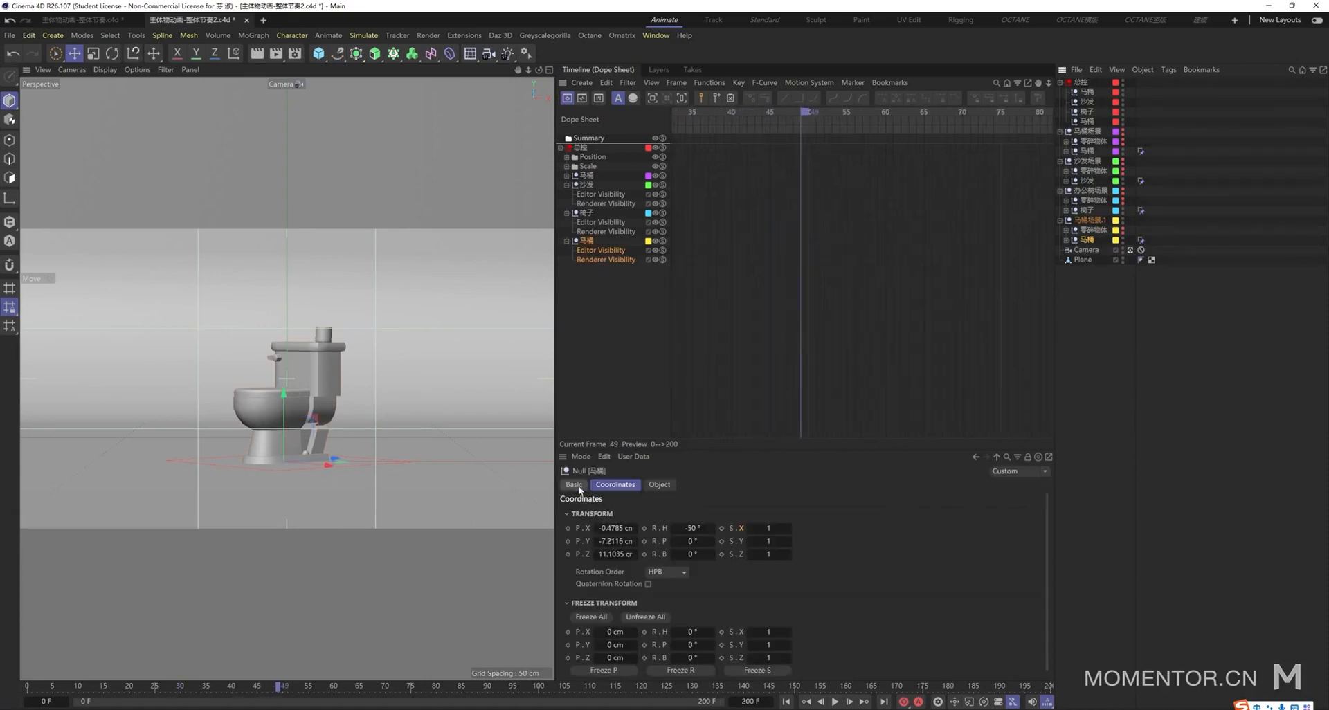
click(566, 555)
scroll(902, 113, up, 2)
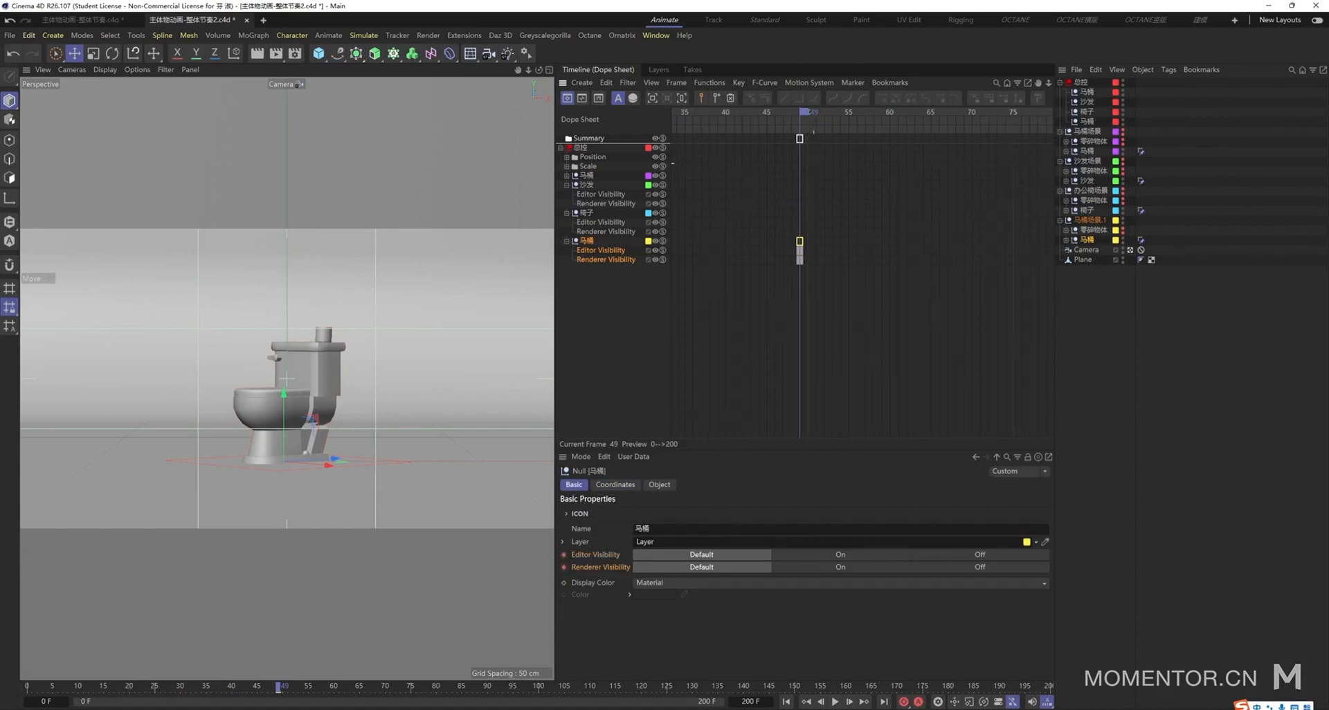
- Keyframe the yellow 马桶 null's Editor and Renderer Visibility as Off at frame 50
click(807, 114)
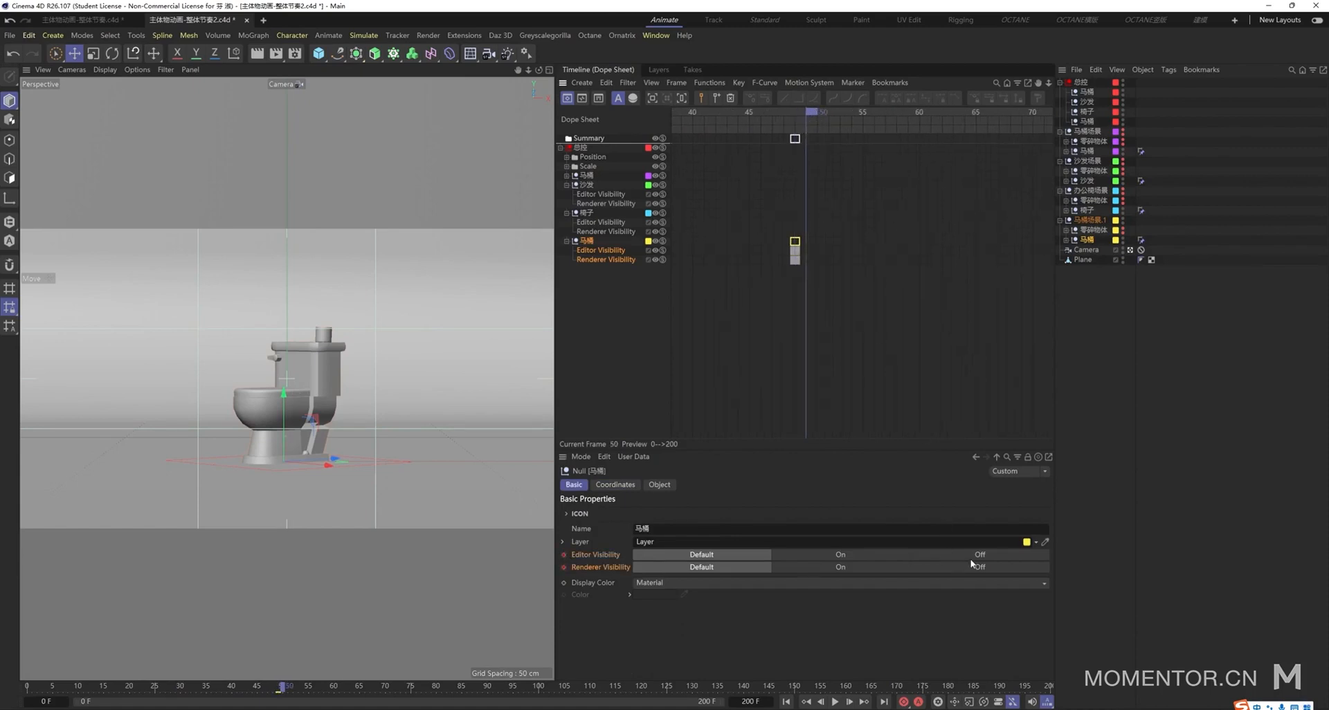
click(977, 554)
click(970, 567)
click(565, 567)
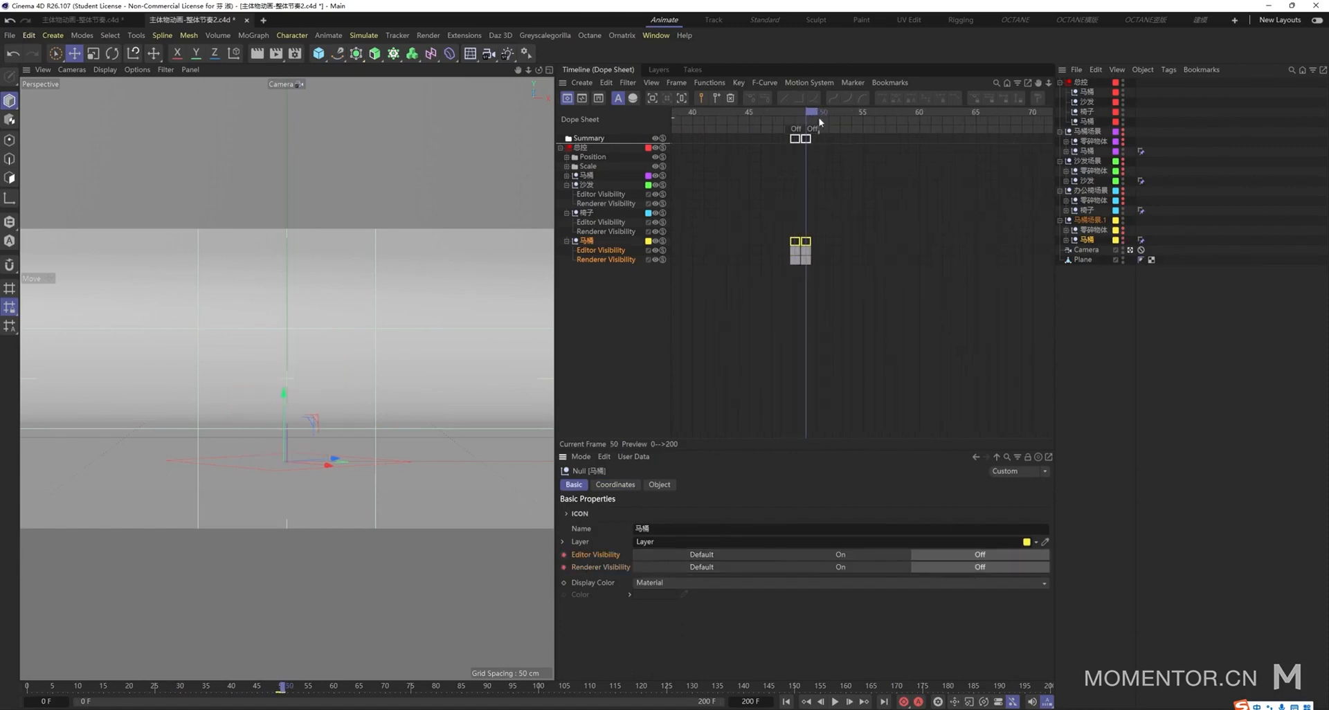
- Keyframe the 椅子 null's Editor and Renderer Visibility as Default at frame 49 and On at frame 50
click(796, 113)
click(1087, 210)
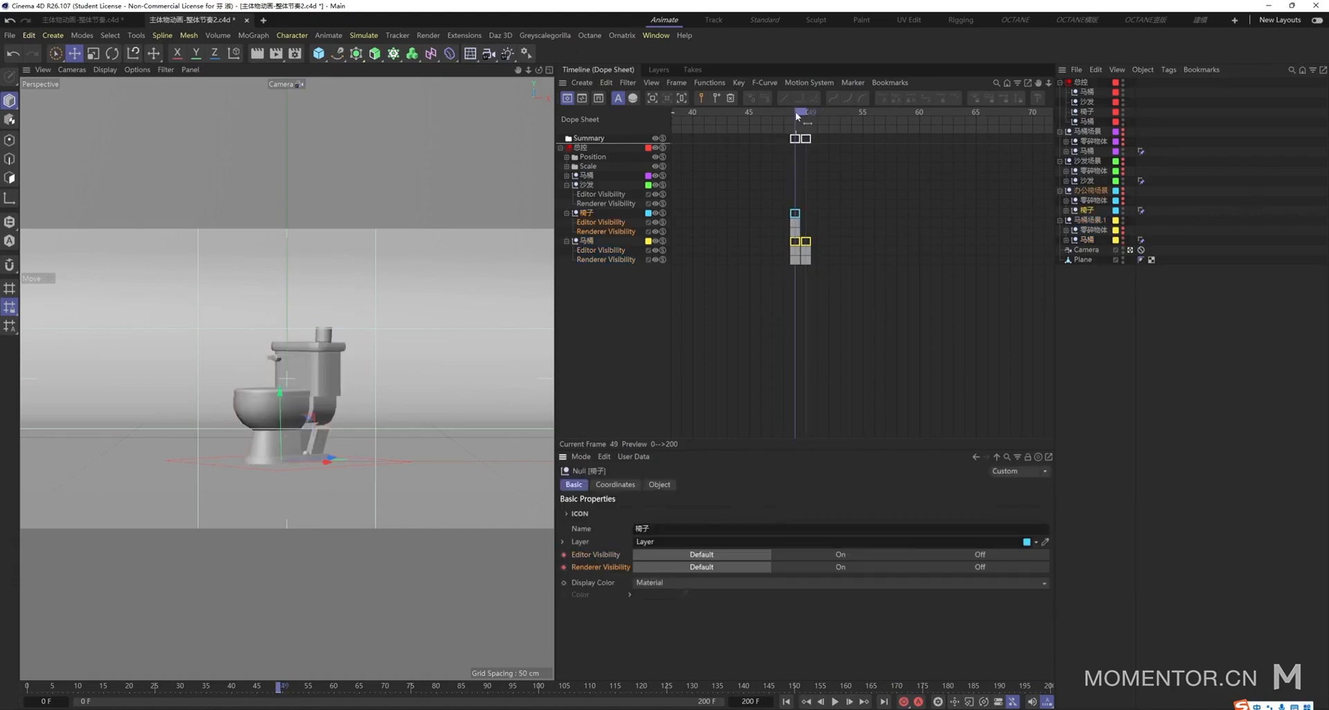
click(806, 112)
click(840, 554)
click(818, 568)
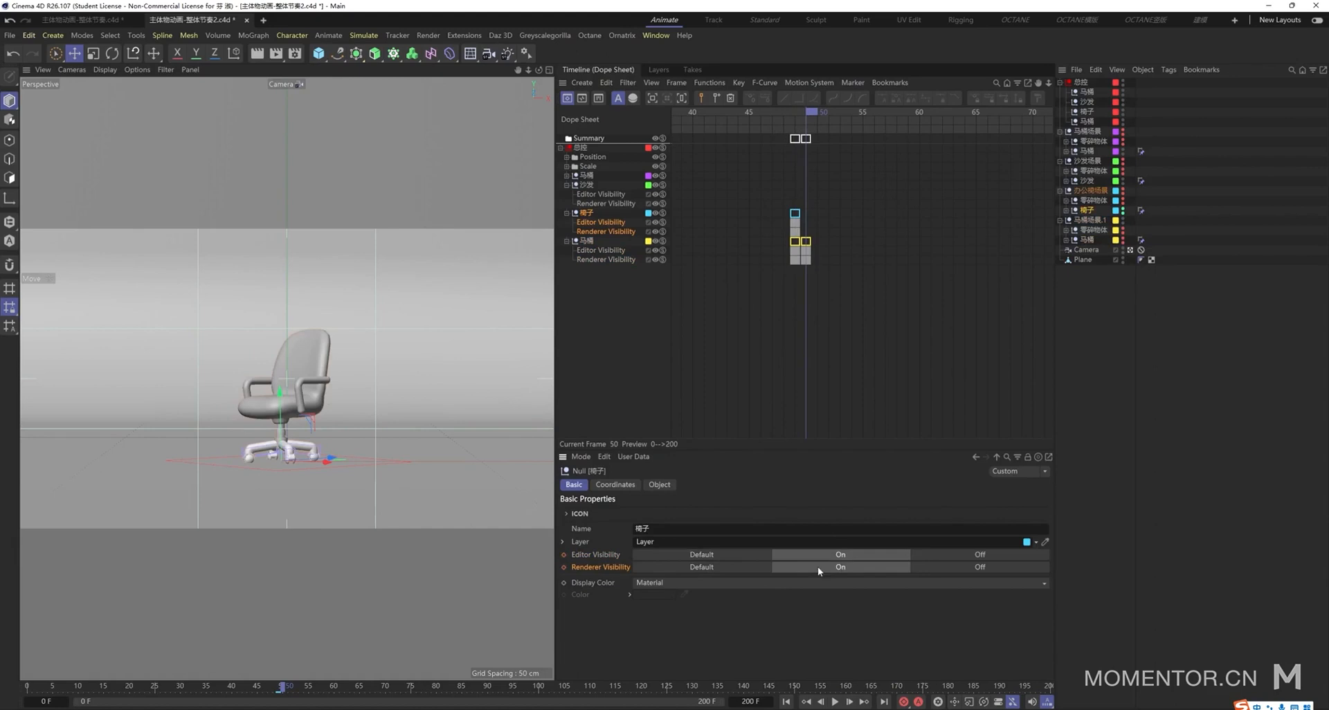
click(564, 567)
click(564, 555)
- Keyframe the 椅子 null's Editor and Renderer Visibility as On at frame 101
scroll(886, 199, down, 5)
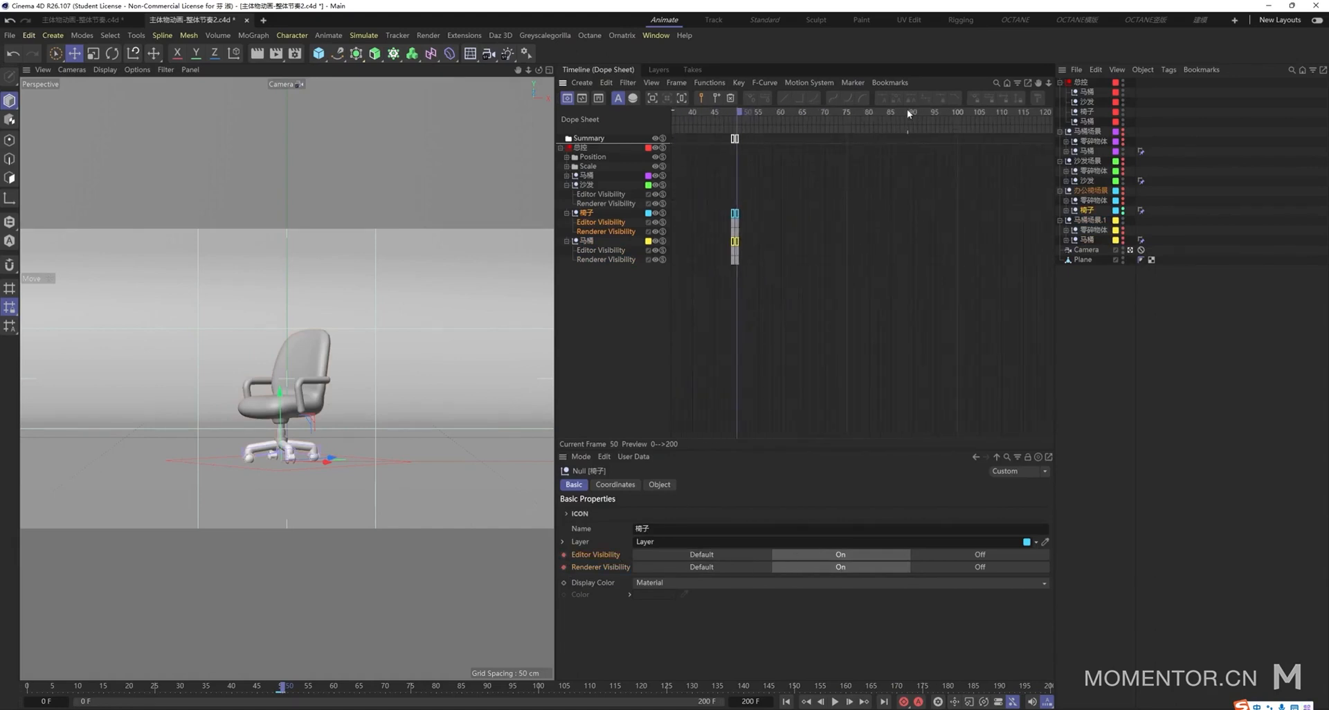
drag(907, 109, 953, 109)
key(o)
scroll(883, 348, up, 2)
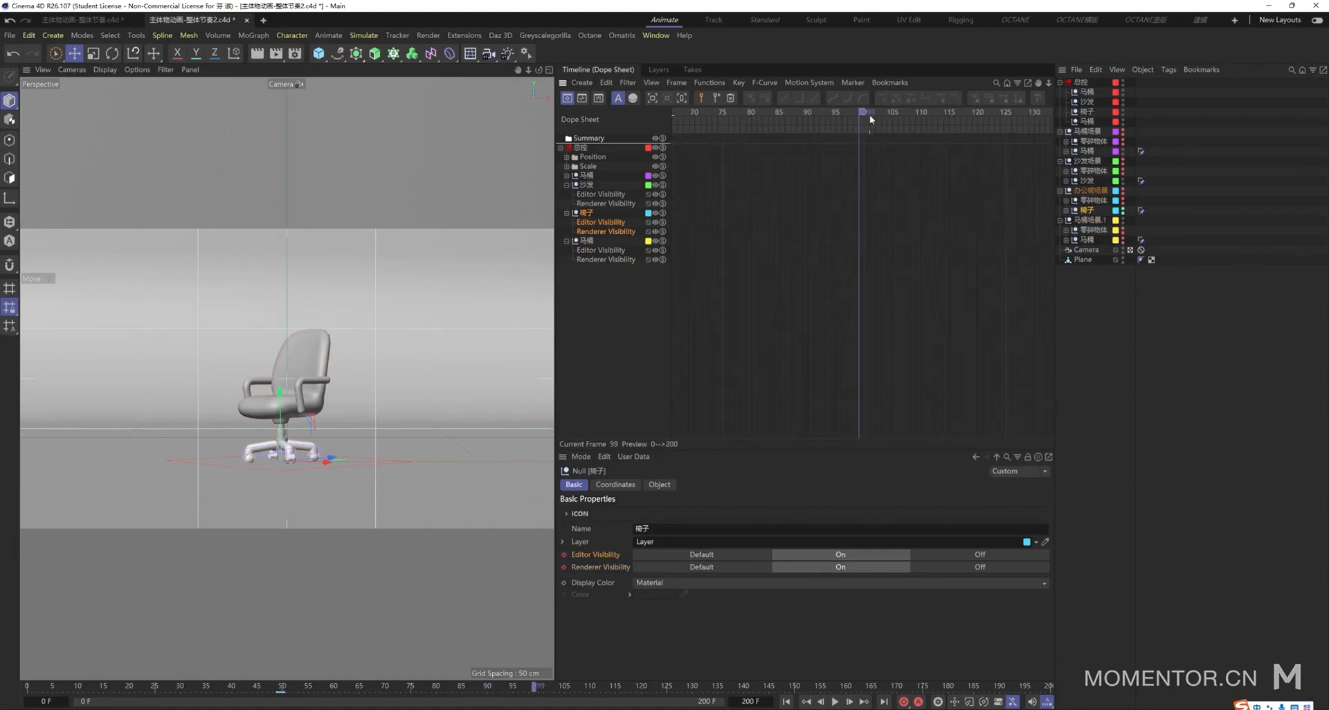
drag(869, 112, 925, 110)
scroll(815, 150, up, 5)
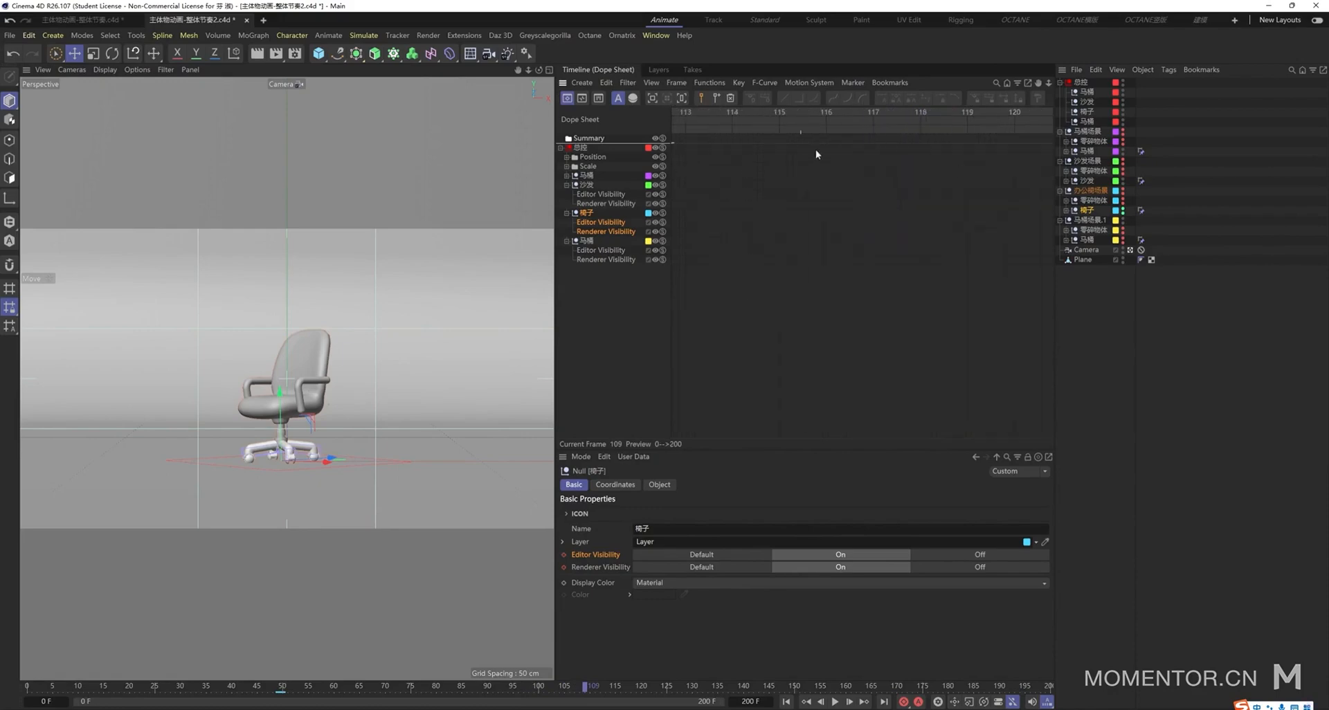
alt+middle_drag(816, 149, 732, 132)
mouse_move(739, 113)
mouse_down()
mouse_move(753, 110)
mouse_move(723, 112)
mouse_up()
scroll(756, 152, down, 1)
mouse_move(756, 152)
alt+middle_down()
mouse_move(852, 153)
mouse_move(773, 165)
alt+middle_up()
drag(732, 112, 743, 122)
click(1206, 330)
click(1089, 212)
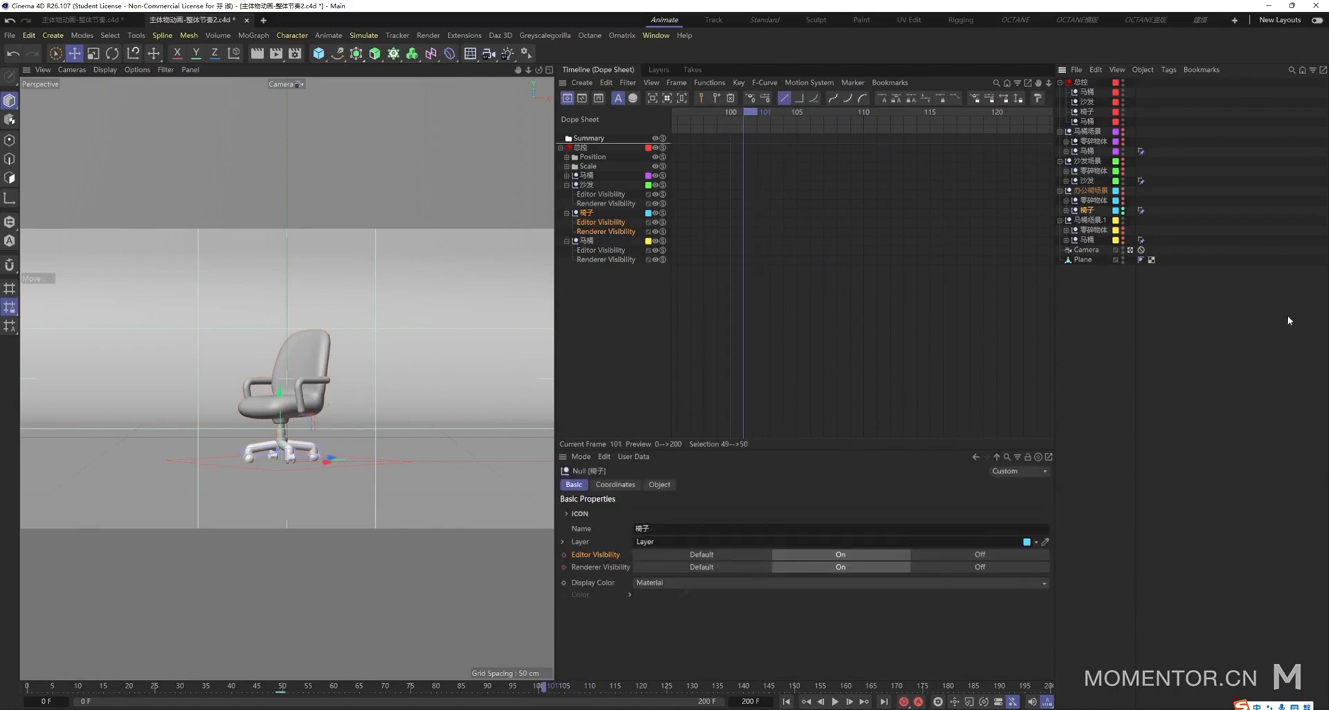
click(564, 554)
click(564, 567)
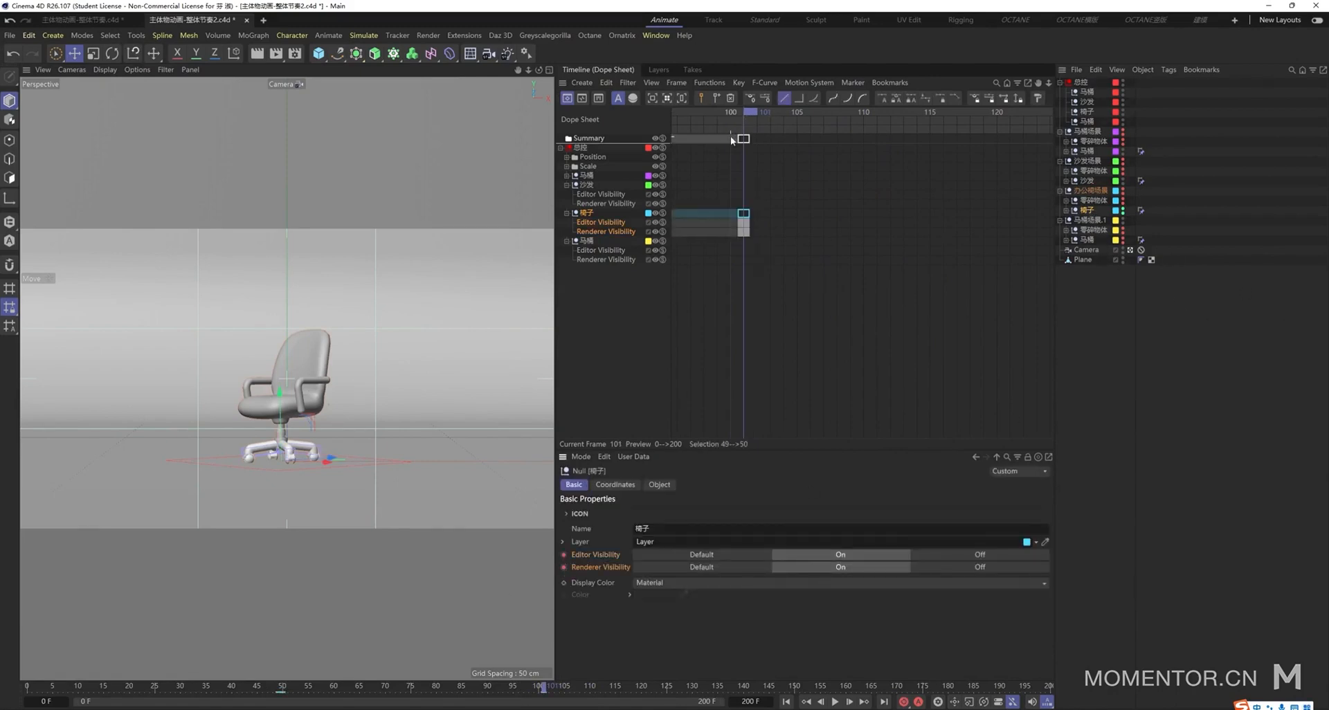
- Keyframe the 椅子 null's Editor and Renderer Visibility as Off at frame 102
click(756, 112)
click(988, 556)
click(980, 568)
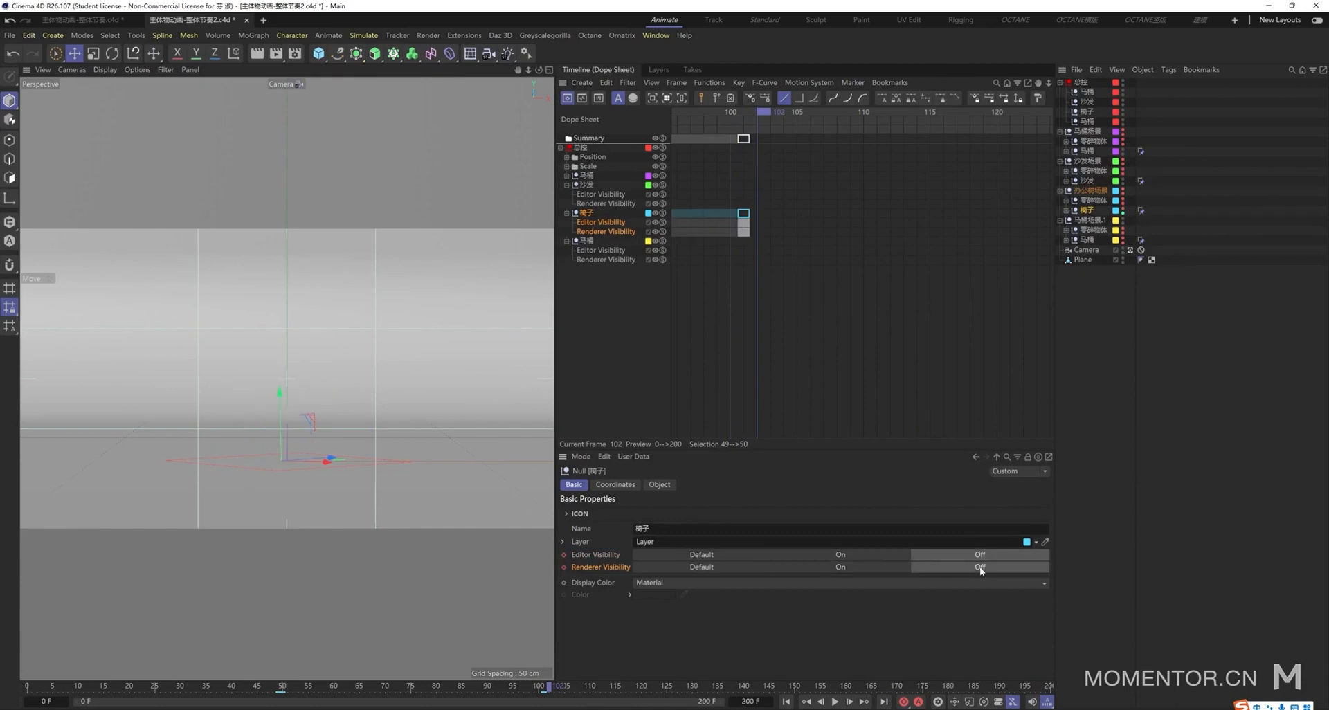
click(565, 567)
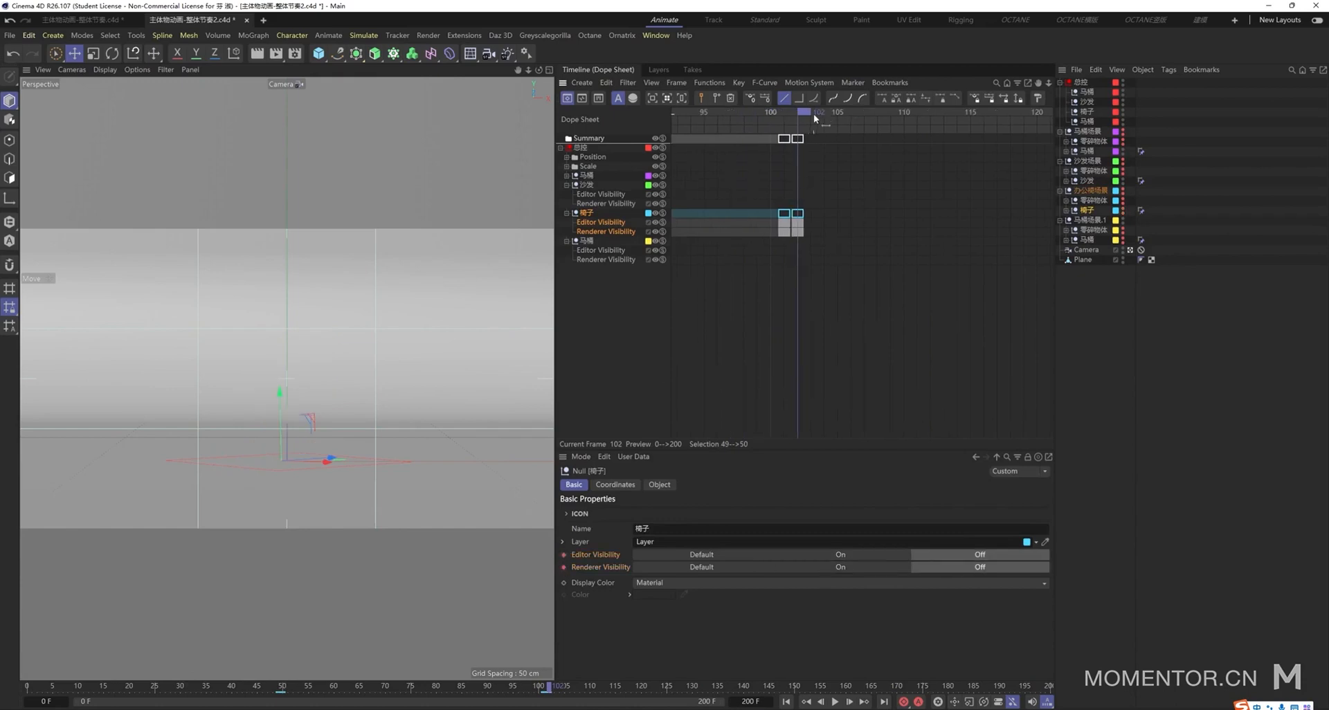
- Keyframe the 沙发 null's Editor and Renderer Visibility as Default at frame 101
click(790, 113)
click(1085, 180)
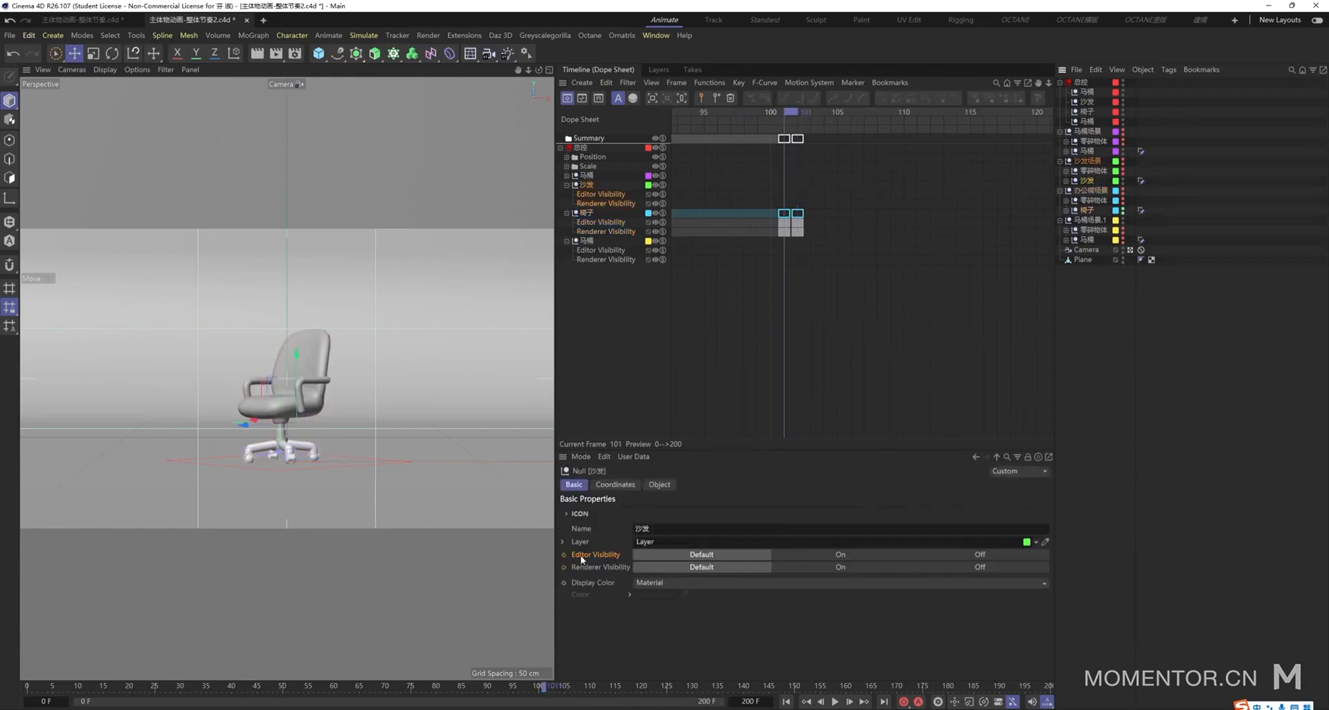
click(564, 555)
click(564, 568)
- Keyframe the 沙发 null's Editor and Renderer Visibility as On at frame 102
click(803, 113)
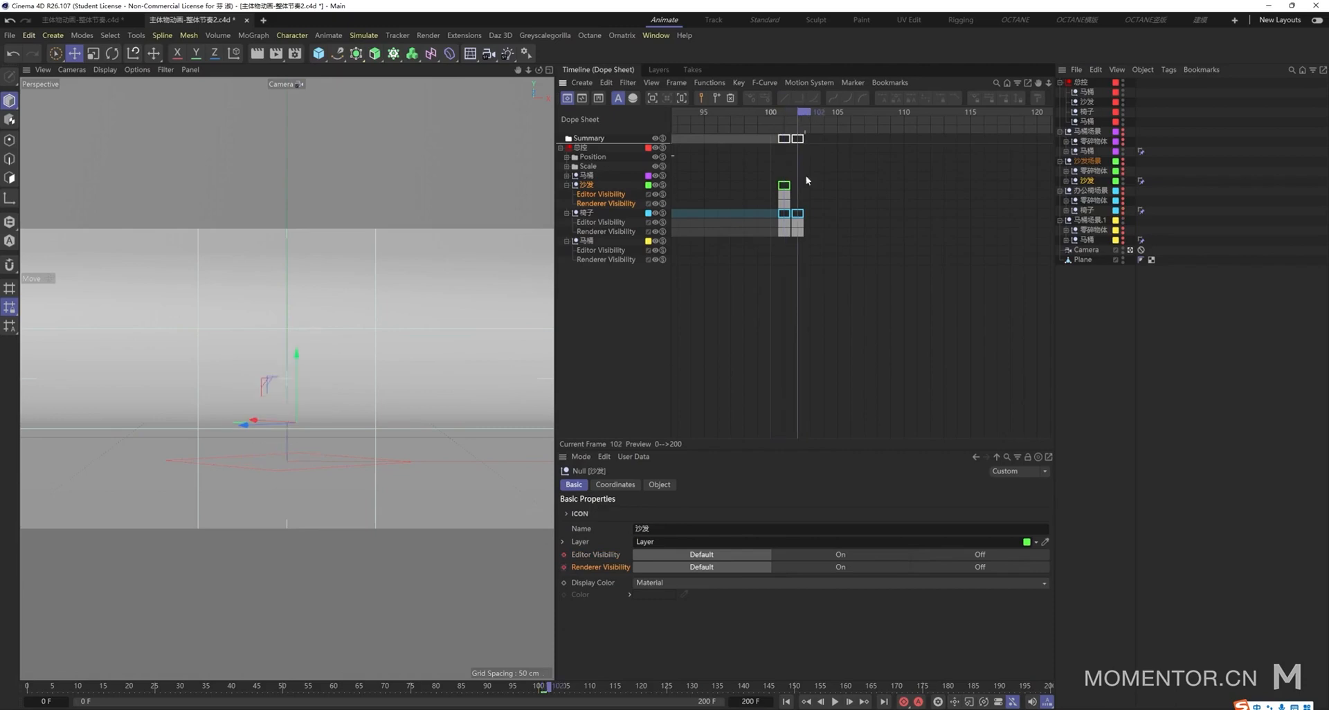
click(840, 555)
click(841, 567)
click(564, 567)
click(564, 555)
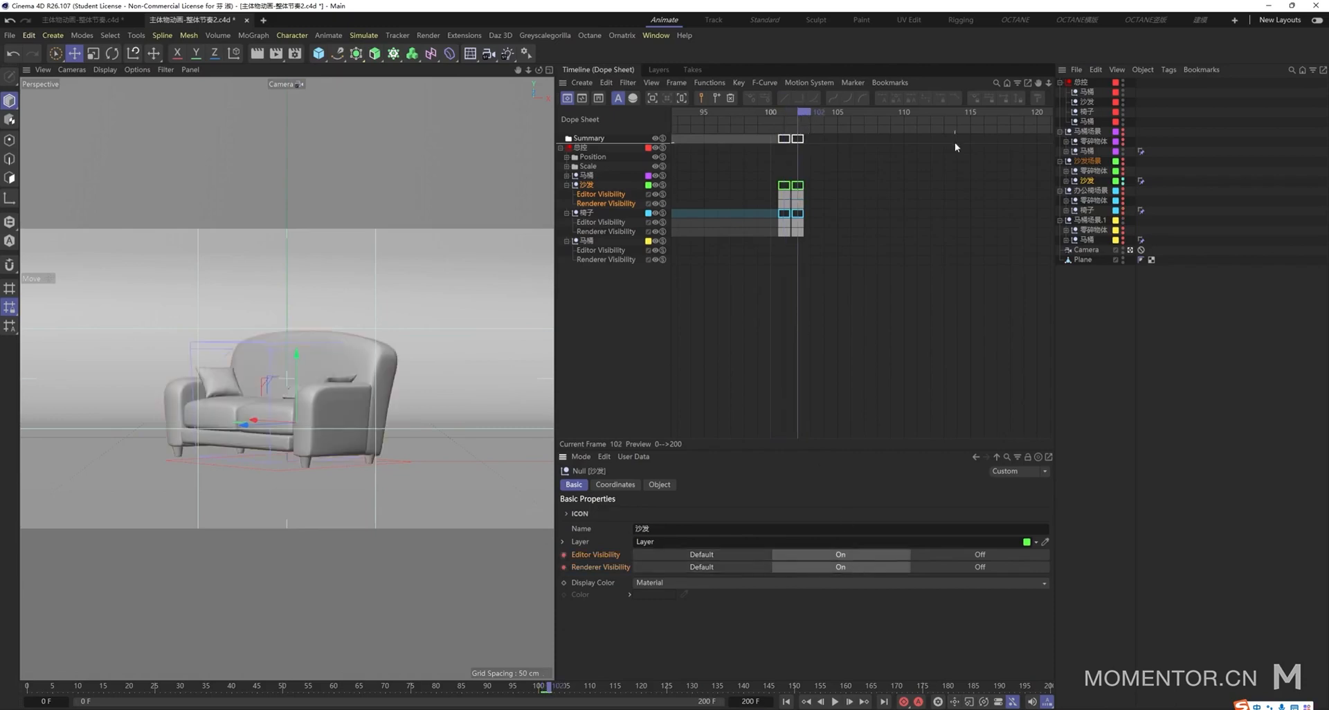
- Keyframe the 沙发 null's Editor and Renderer Visibility as On at frame 165, and shift those keys back to frame 164
alt+right_drag(956, 147, 765, 164)
alt+middle_drag(1008, 197, 921, 169)
click(911, 202)
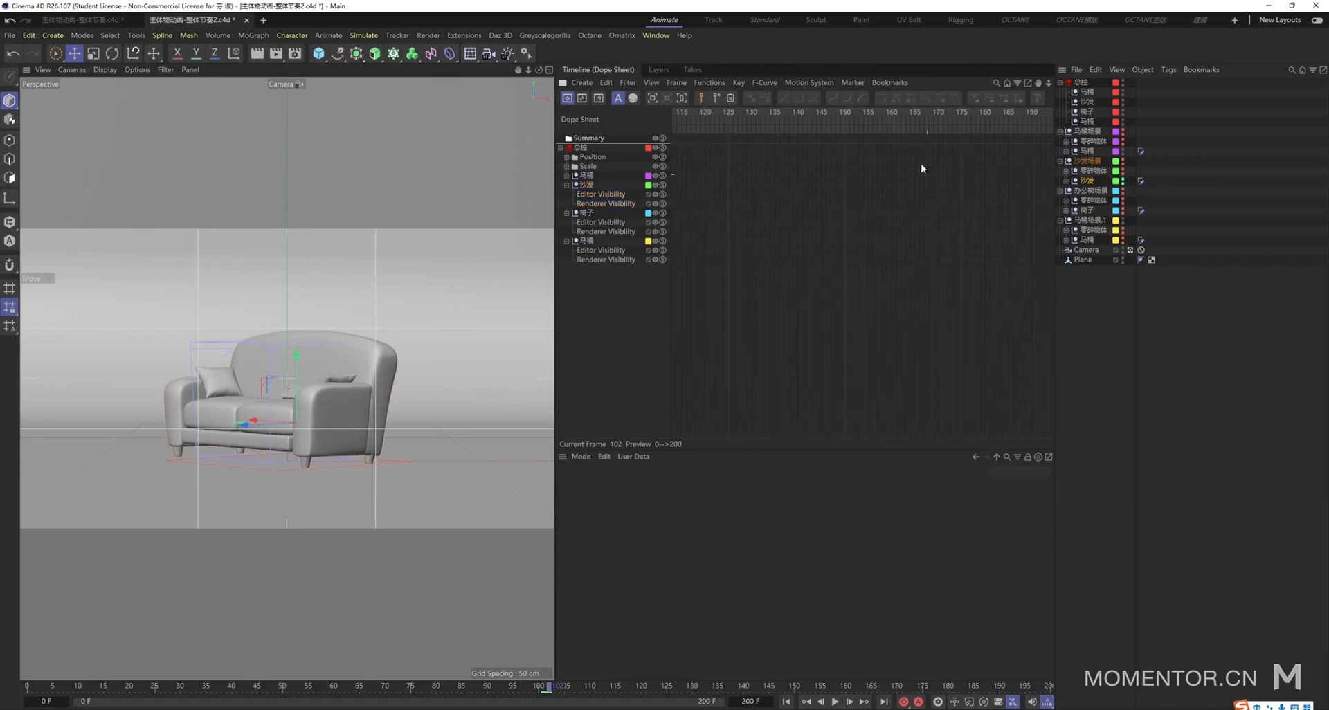
click(915, 110)
scroll(921, 152, up, 4)
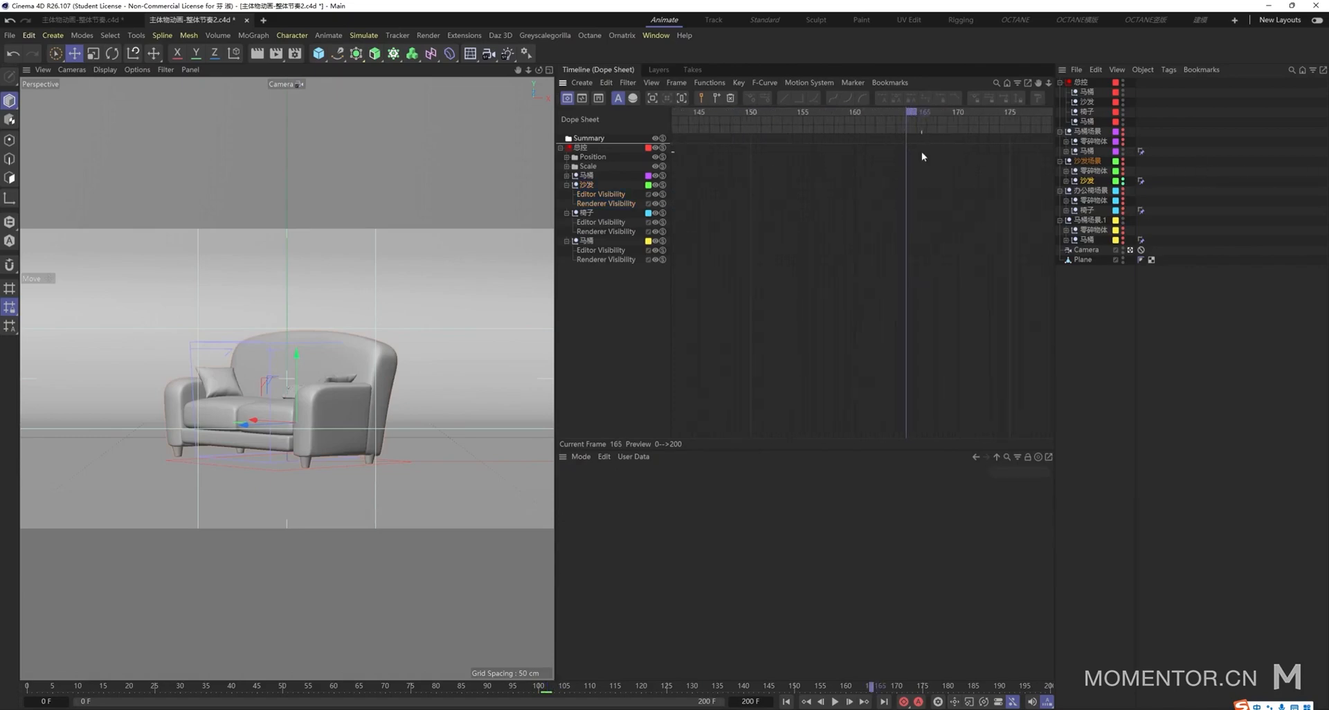
click(1087, 181)
click(564, 555)
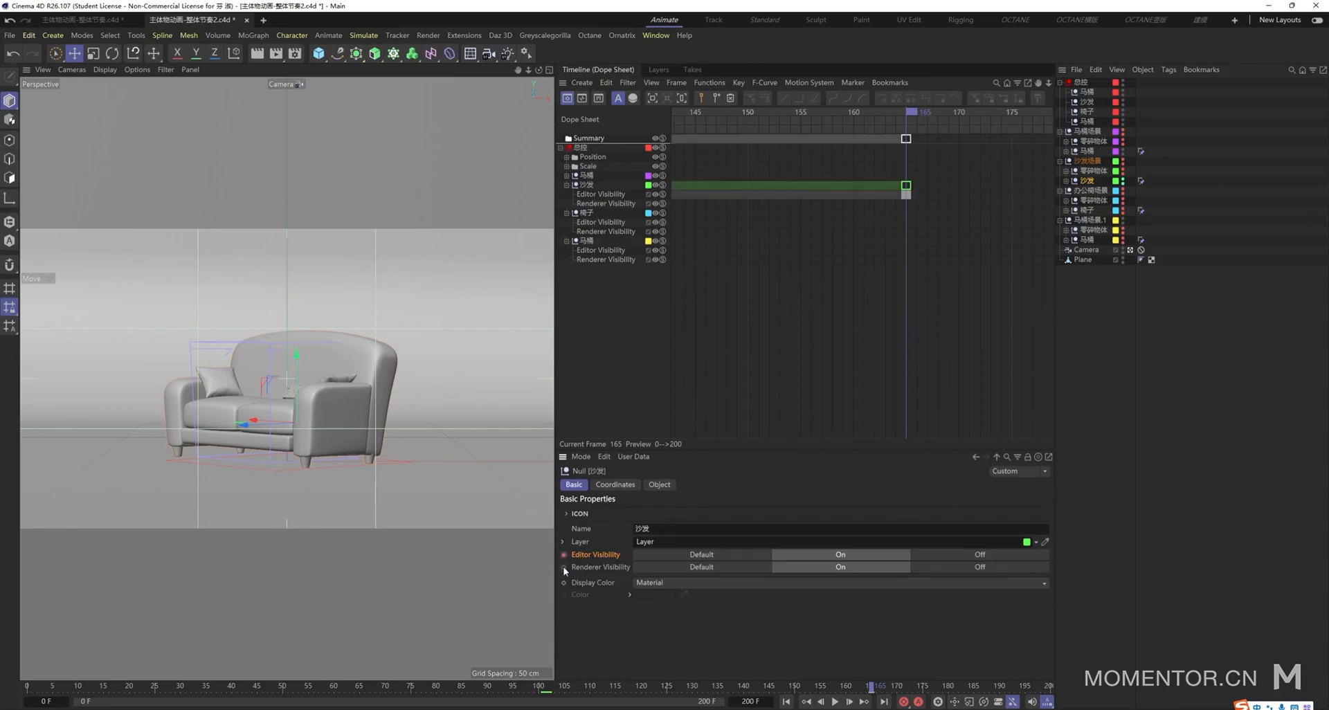
click(563, 567)
drag(907, 185, 896, 186)
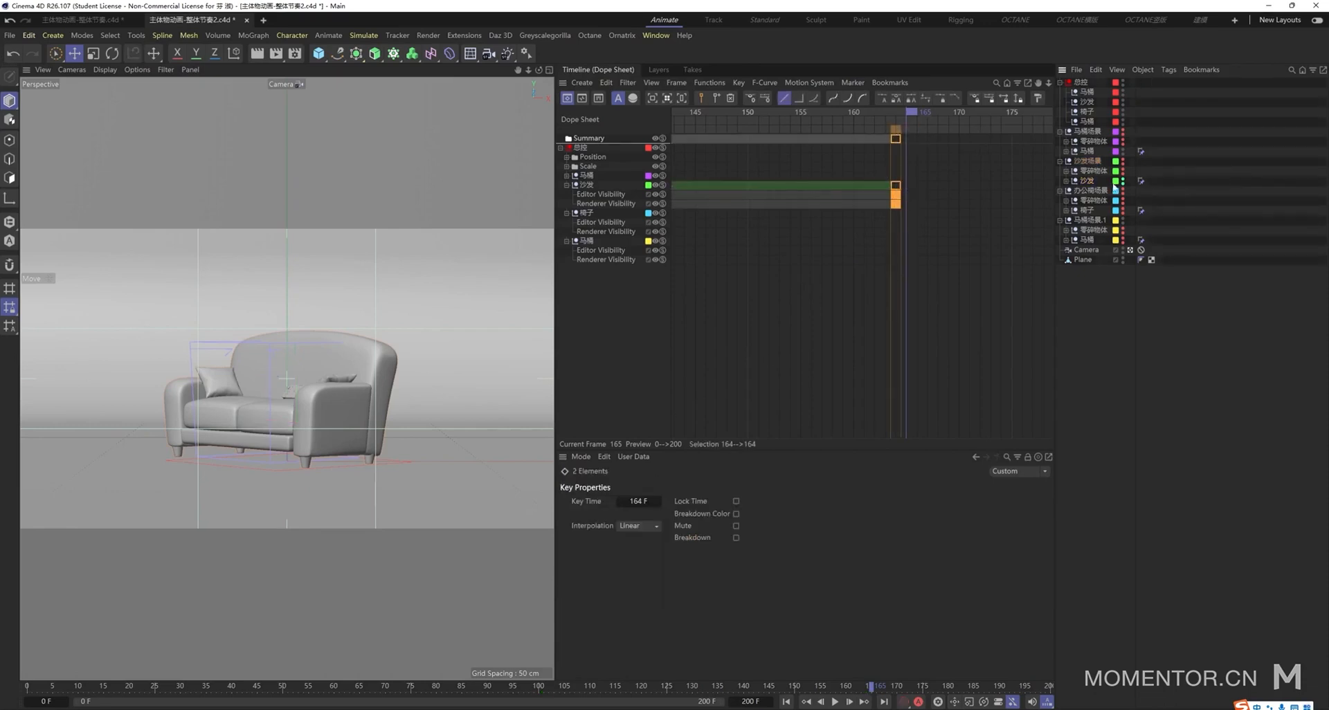
- Keyframe the 沙发 null's Editor and Renderer Visibility as Off at frame 165
click(1087, 181)
click(991, 555)
click(970, 568)
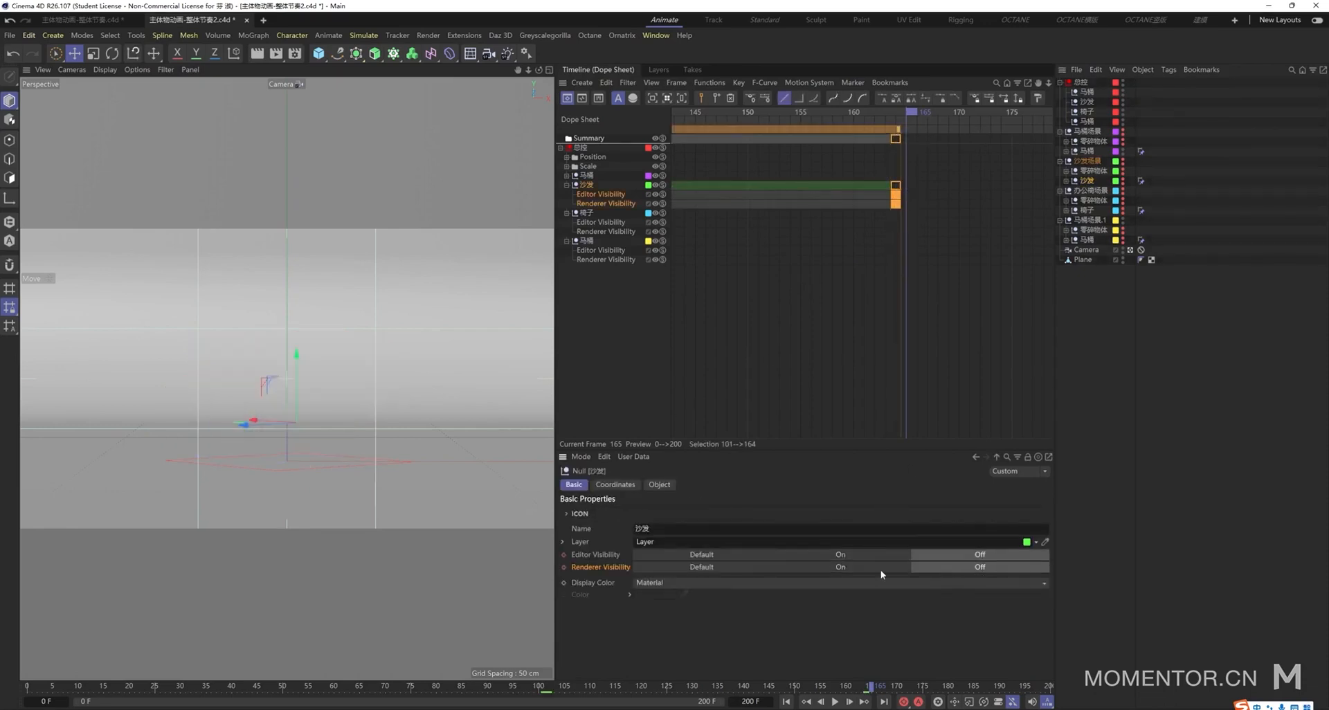
click(564, 568)
click(564, 555)
click(830, 341)
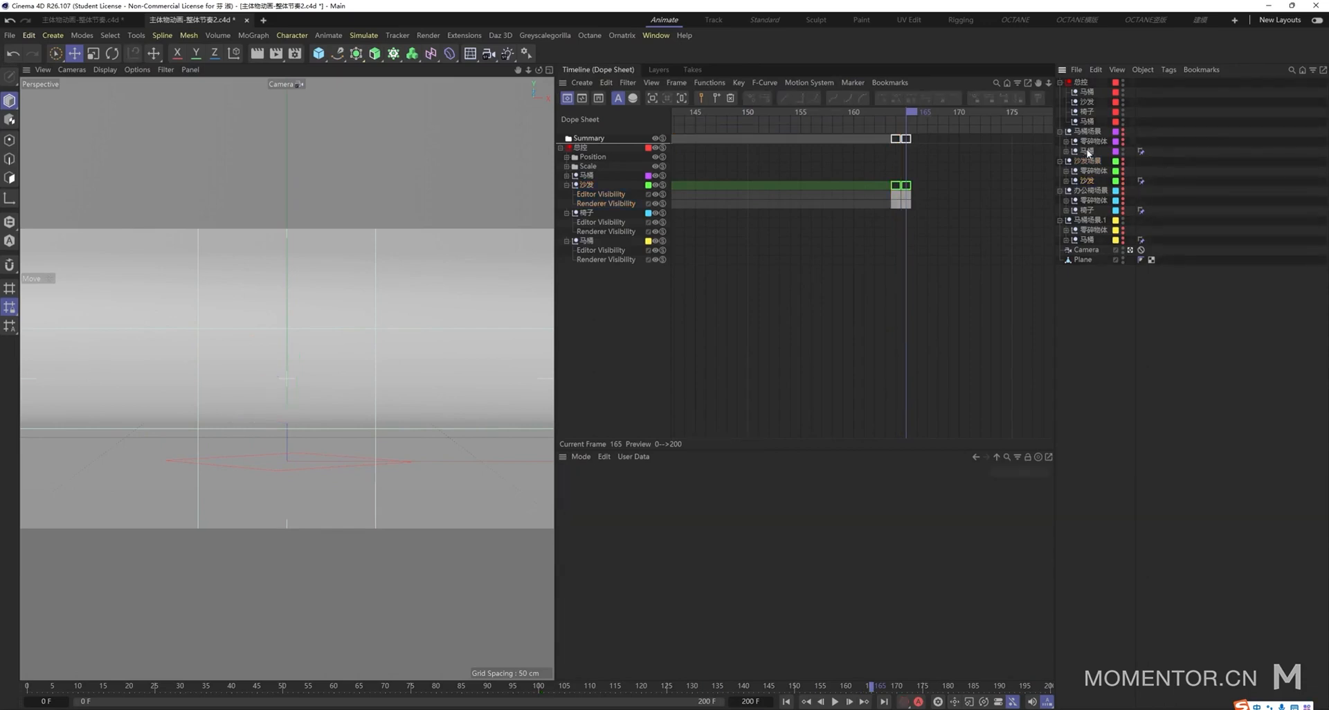
- Keyframe the 马桶场景 group's 马桶 null with Editor and Renderer Visibility as Default at frame 164
click(1087, 151)
click(901, 118)
click(1087, 151)
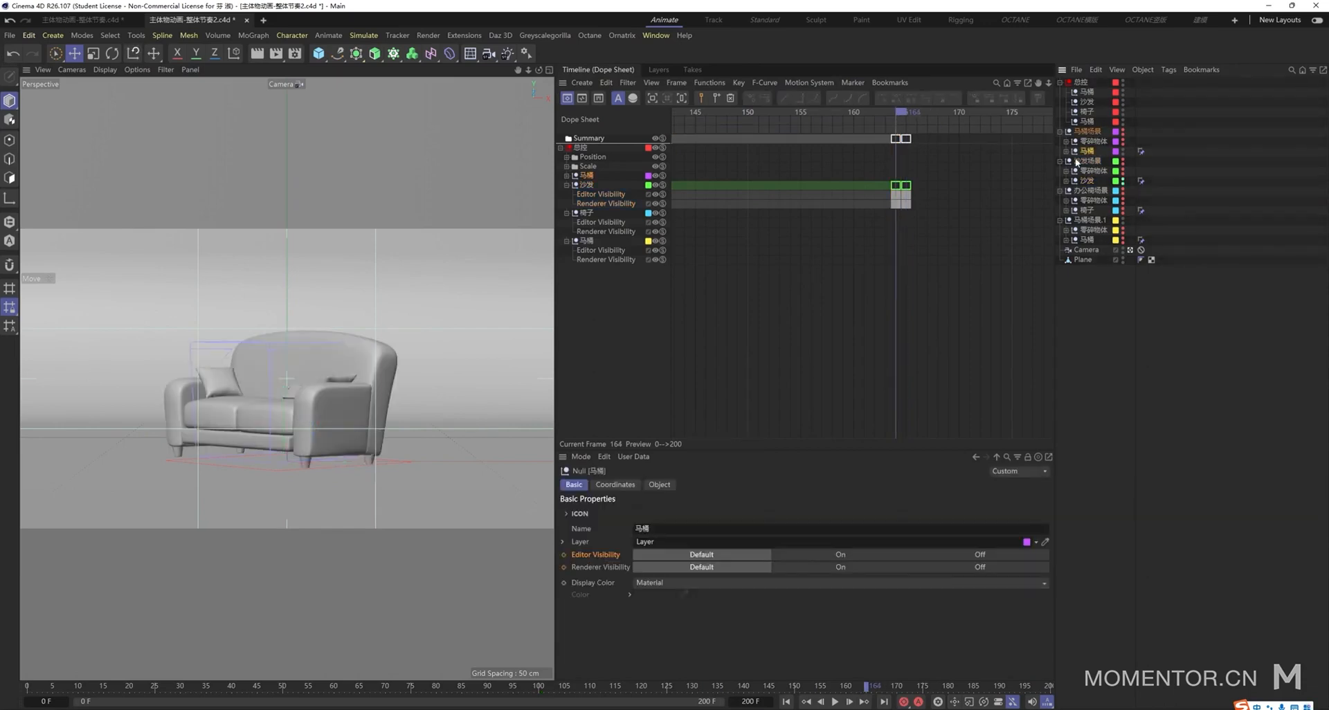
click(564, 555)
- Keyframe the 马桶 null's Editor and Renderer Visibility as On at frame 165
click(908, 119)
click(828, 555)
click(824, 568)
click(564, 555)
click(565, 568)
scroll(881, 222, down, 8)
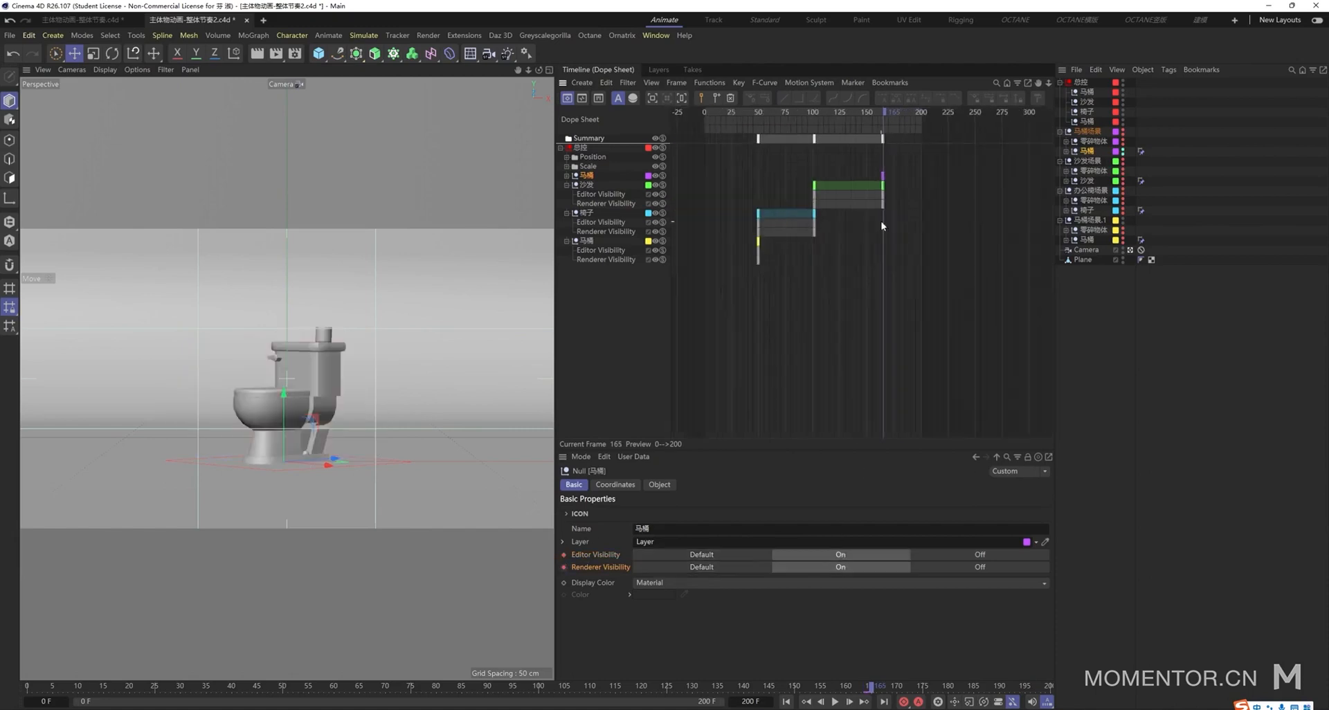
- Play back the whole animation to check the visibility swaps between the toilet, chair, sofa and final toilet
alt+middle_drag(881, 222, 917, 220)
click(789, 112)
key(F8)
key(h)
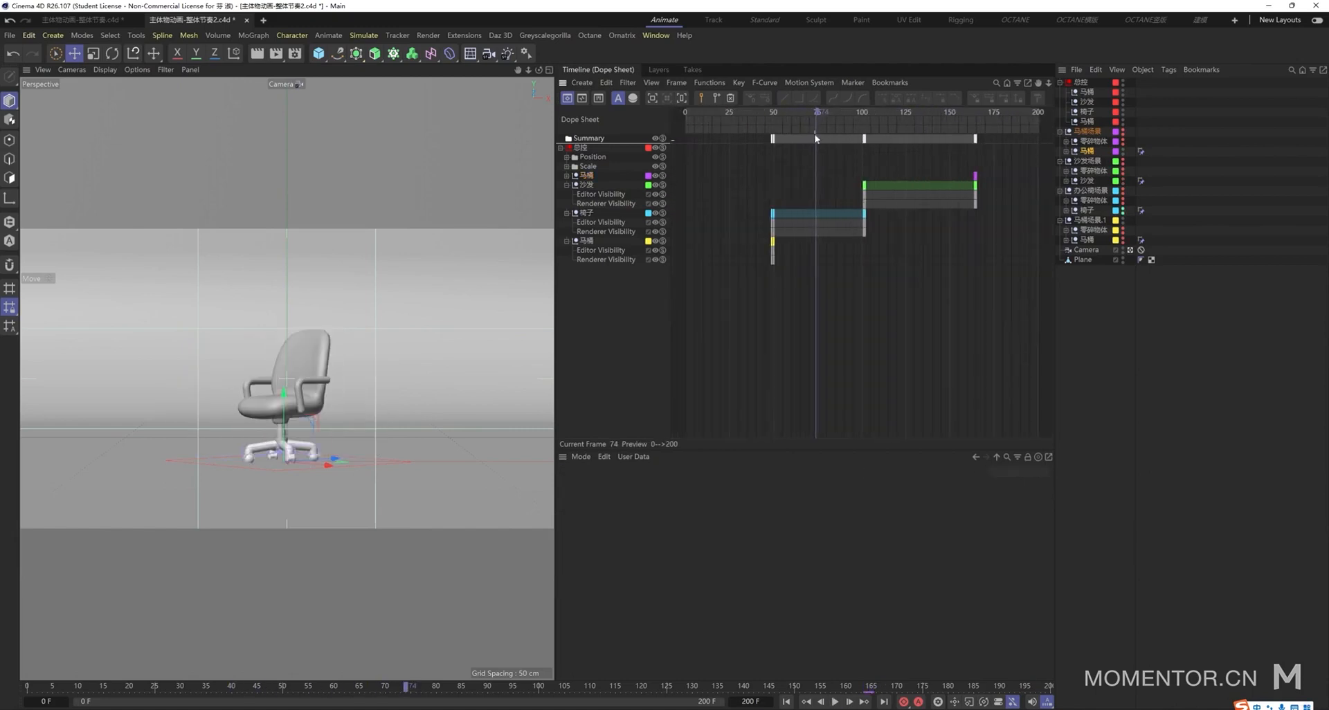
drag(772, 115, 760, 113)
key(F8)
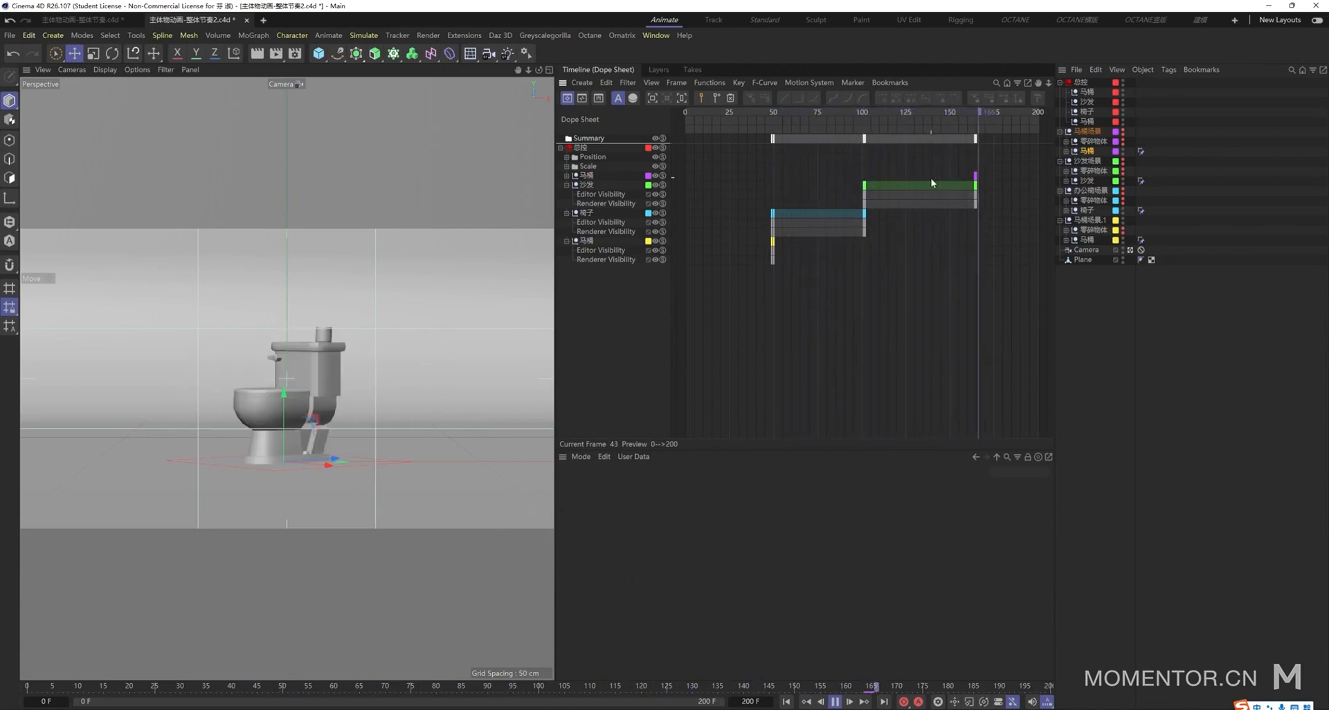
key(F8)
scroll(862, 181, up, 1)
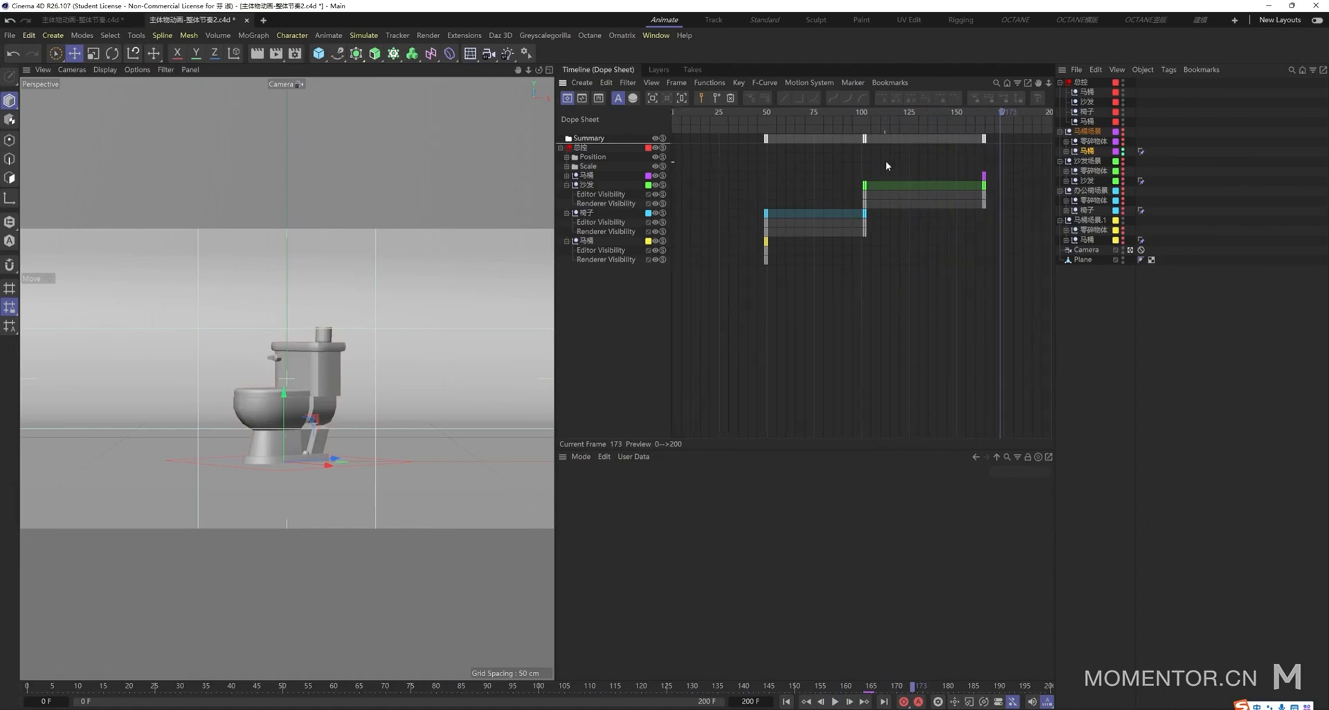
- Set a Position Y keyframe of 0 cm on the 总控 null at frame 43
drag(741, 123, 754, 123)
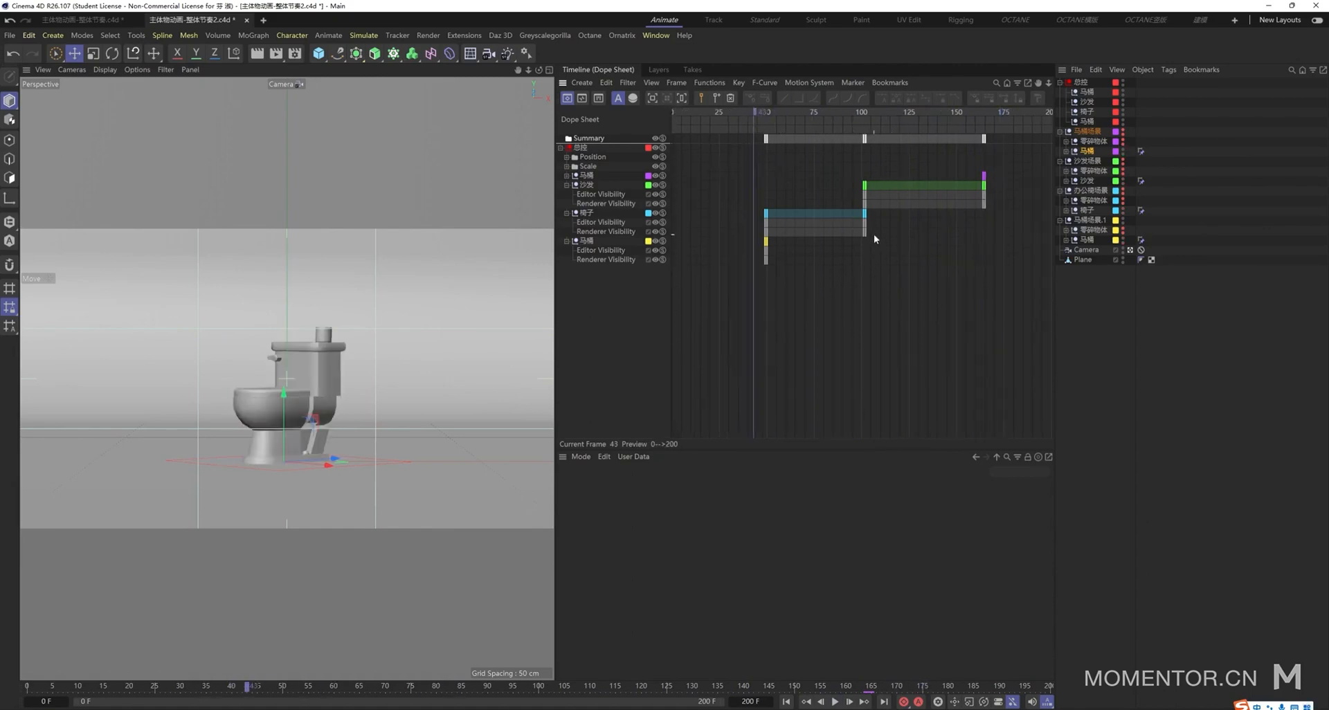
click(1129, 138)
click(848, 673)
drag(532, 552, 1018, 617)
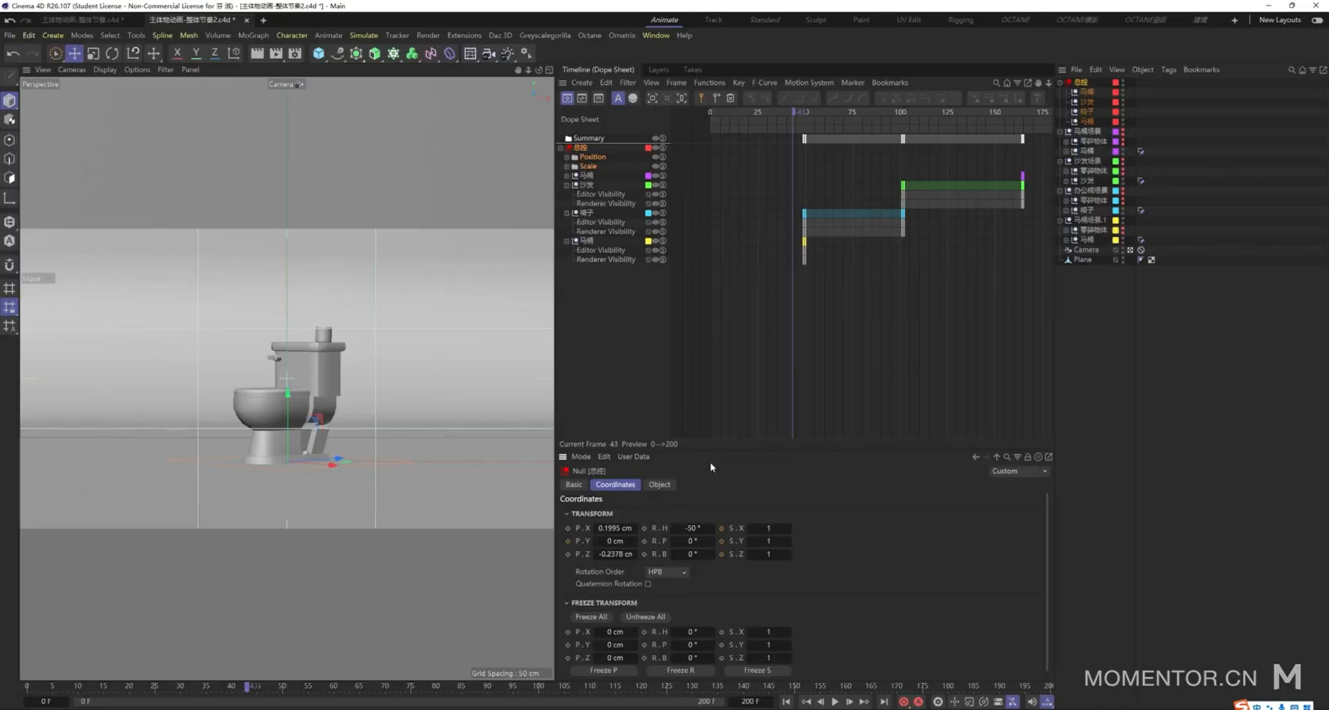
click(1081, 83)
scroll(816, 382, up, 2)
- Keyframe the 总控 null's Position Y at 21.7 cm at frame 46
drag(794, 113, 799, 113)
click(1166, 135)
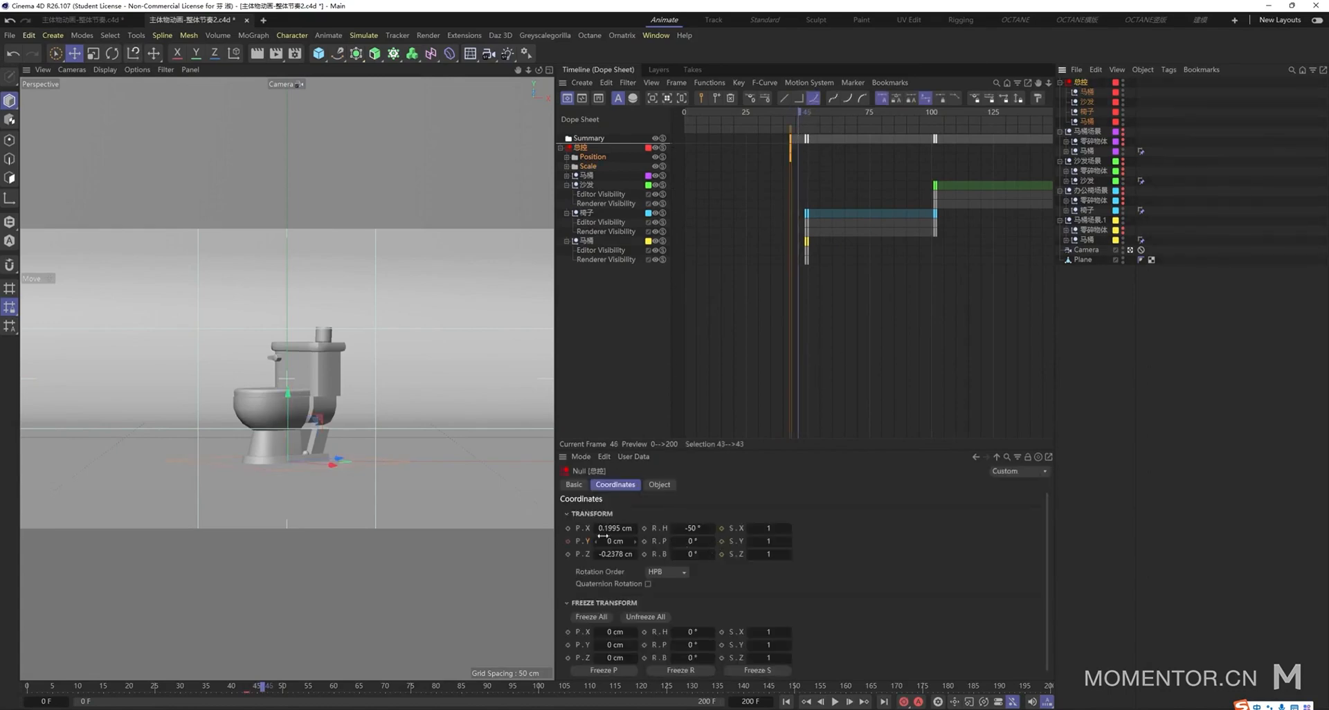
drag(603, 536, 612, 535)
scroll(830, 122, up, 3)
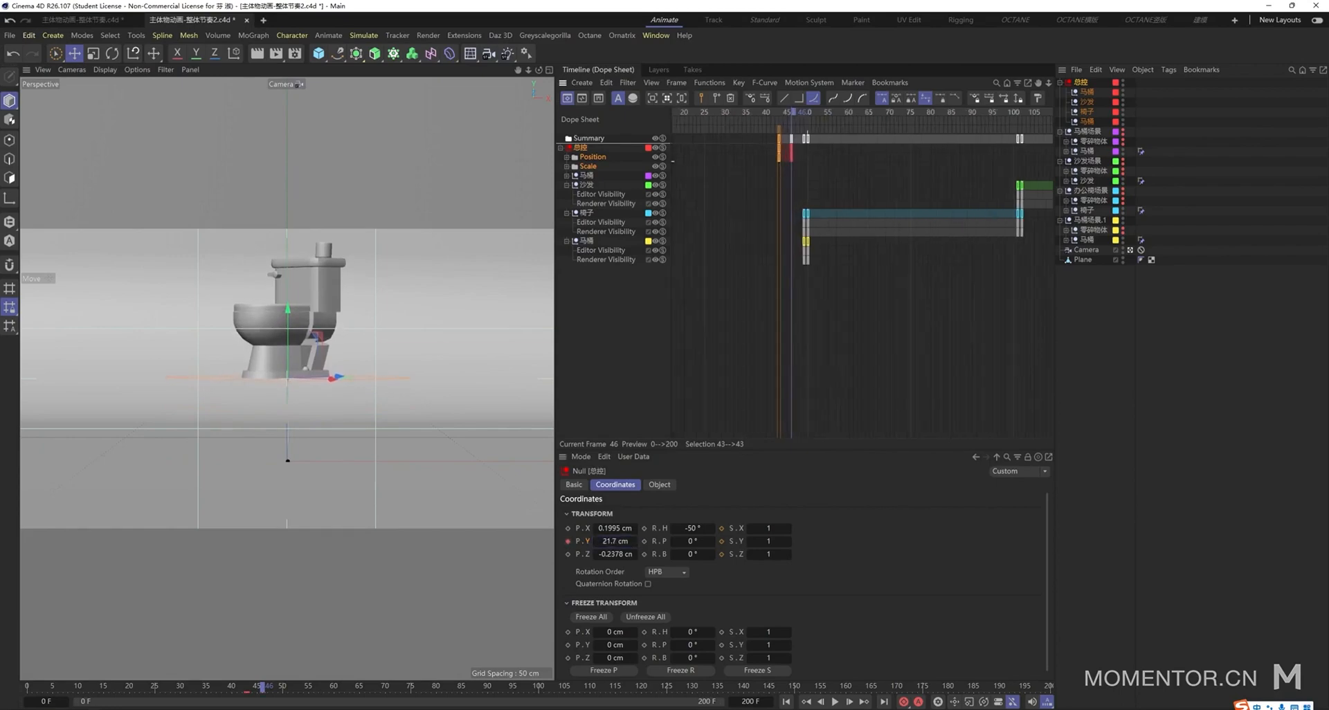
- Retime the 总控 null's ground and peak keys to frames 38 and 43, and add a 0 cm landing key at frame 49
drag(796, 112, 805, 150)
scroll(792, 149, up, 4)
mouse_move(884, 173)
mouse_down()
mouse_move(785, 150)
mouse_move(875, 176)
mouse_up()
click(793, 148)
mouse_move(793, 149)
mouse_down()
mouse_move(743, 149)
mouse_move(828, 153)
mouse_move(800, 156)
mouse_up()
click(822, 173)
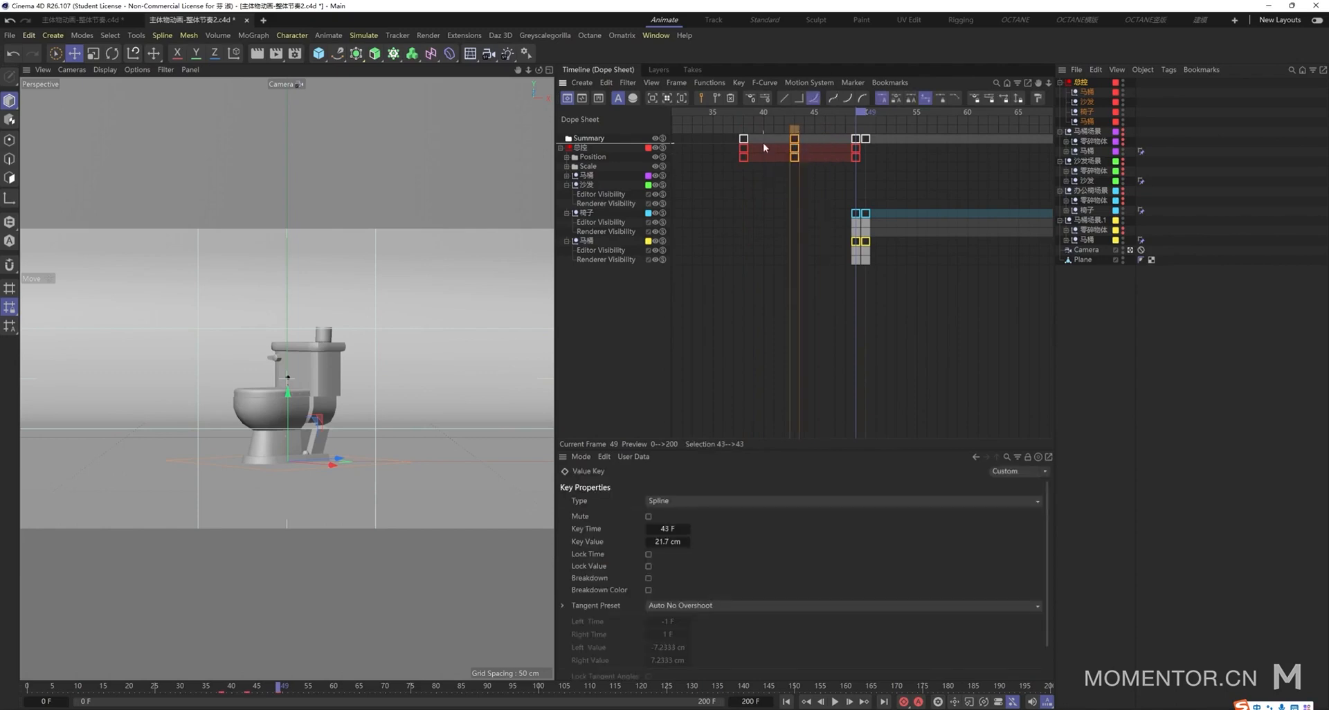
- Shape the Position Y F-curve into a rounded jump arc by collapsing the end keys' tangents and lengthening the peak key's tangents
click(584, 98)
alt+right_drag(784, 226, 788, 226)
alt+middle_drag(788, 225, 829, 238)
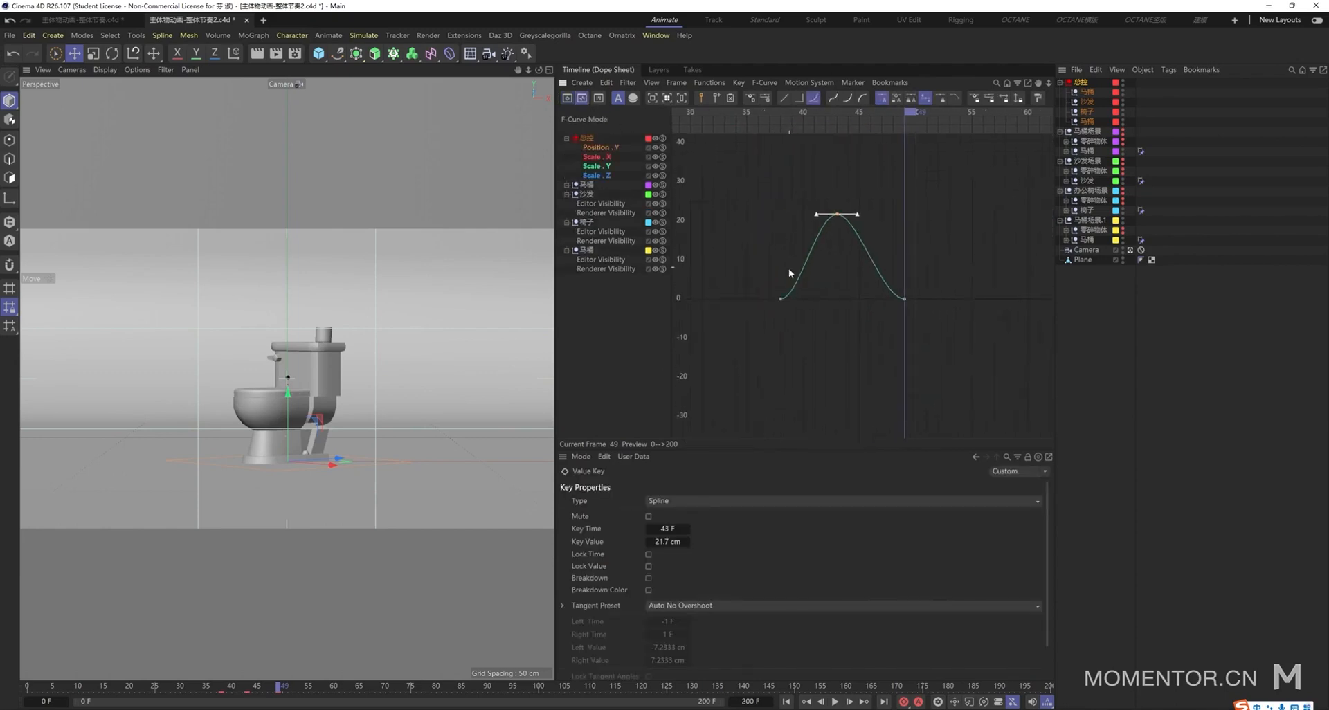
drag(766, 278, 825, 342)
click(904, 299)
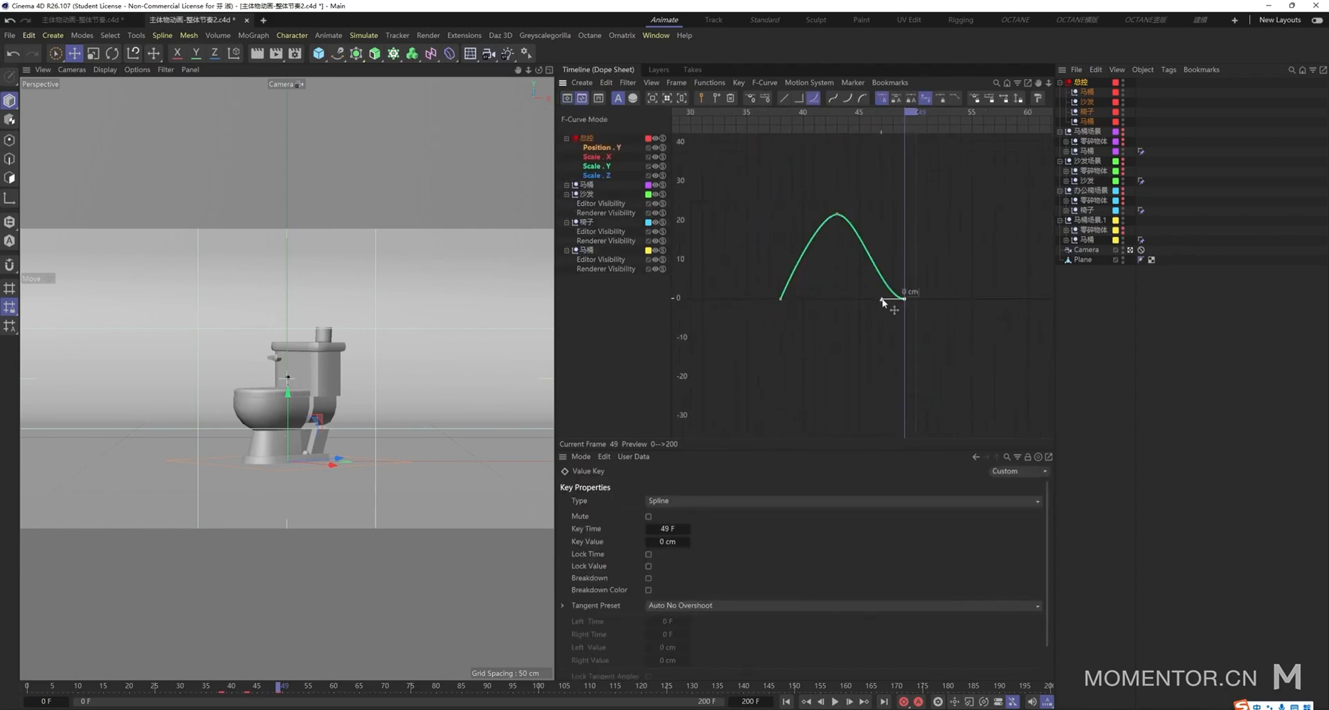
drag(882, 301, 911, 302)
drag(900, 255, 897, 216)
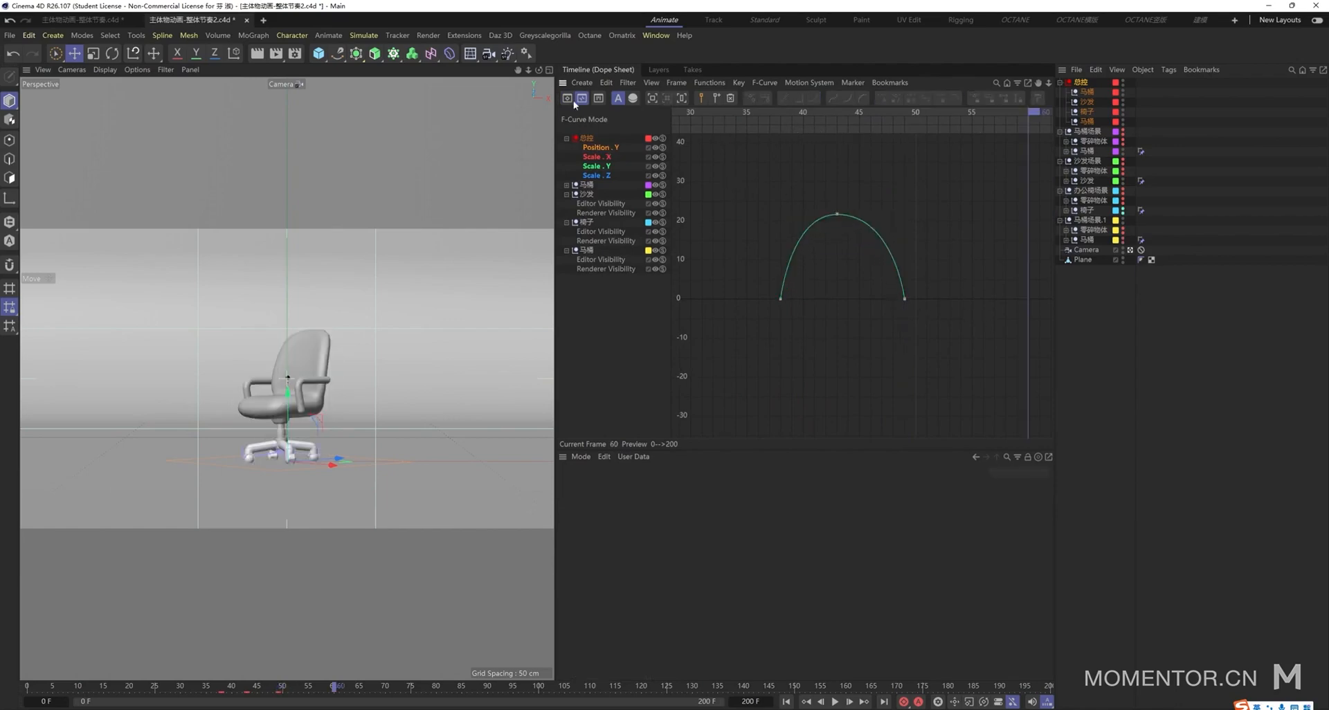
key(Tab)
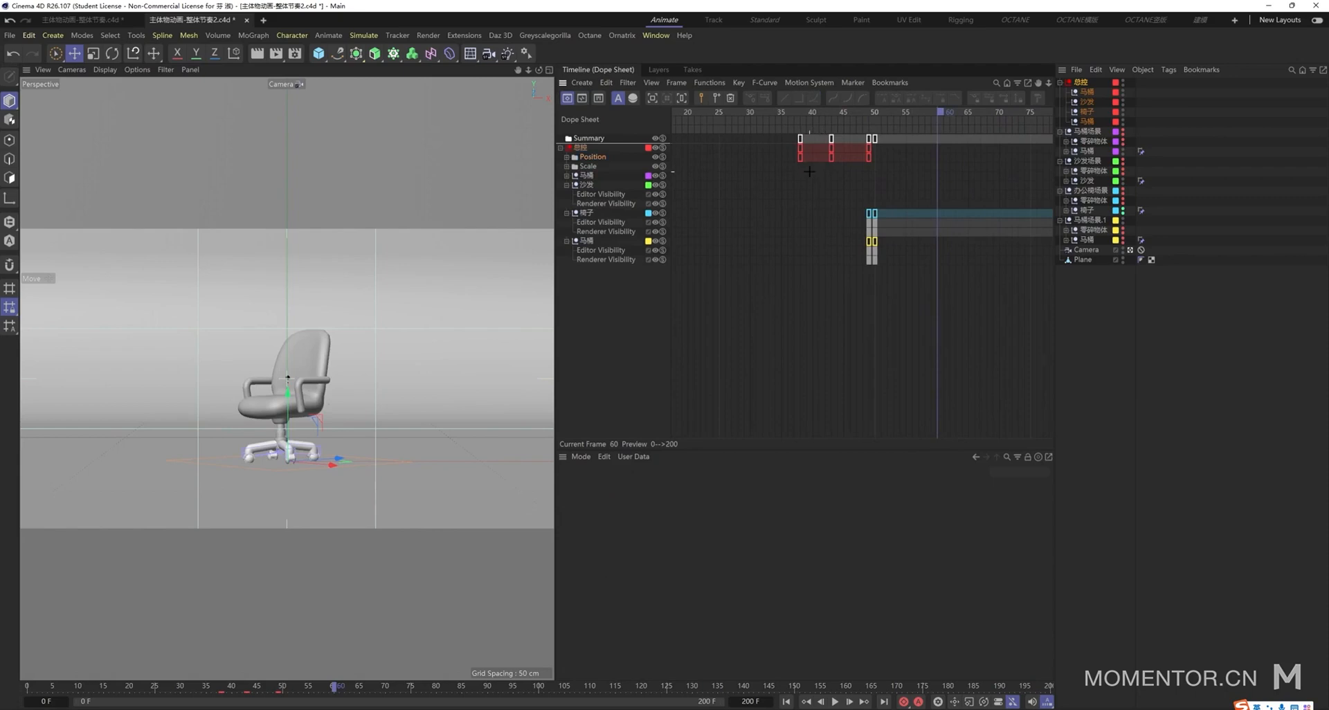
- Try the jump's start key at frame 36 and its peak key at frame 44, and preview the timing
drag(810, 171, 787, 125)
click(846, 123)
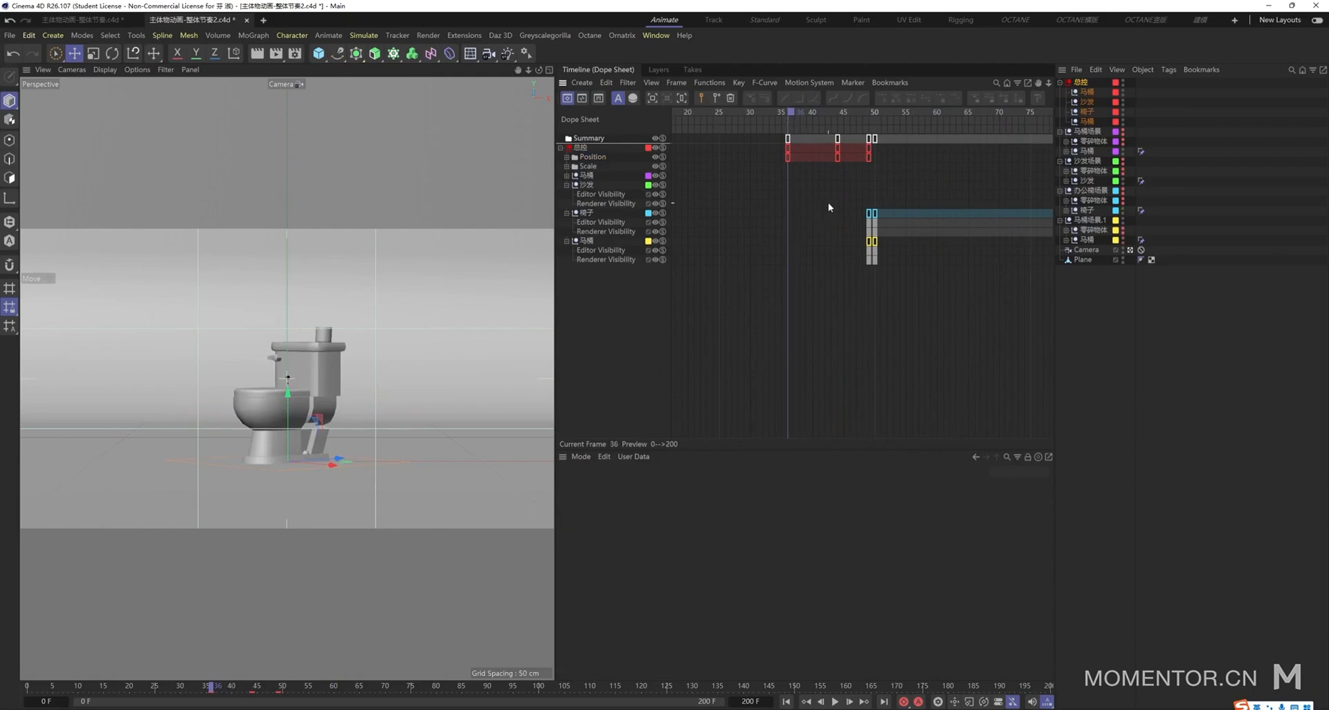
key(F8)
key(F8)
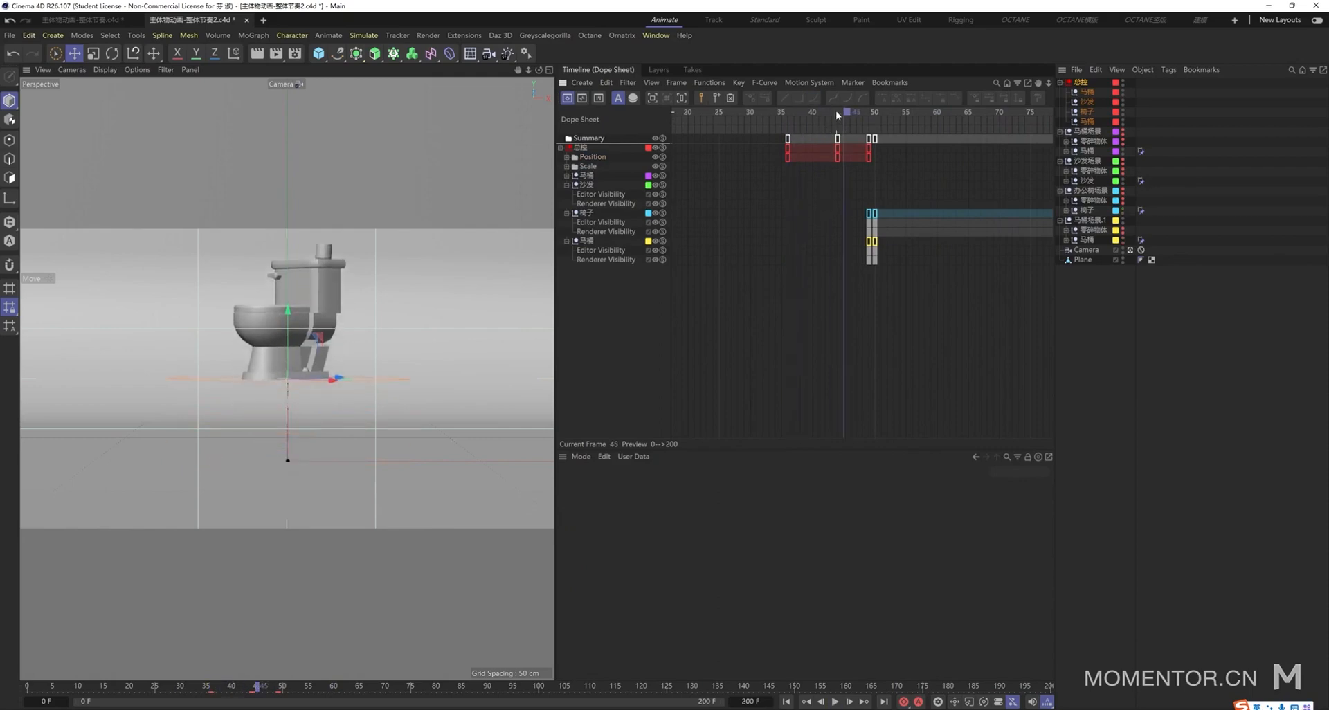
- Retime the jump's start, peak and landing keys to frames 38, 45 and 51, and preview the motion
drag(839, 116, 786, 164)
drag(921, 185, 862, 145)
drag(870, 149, 777, 123)
click(890, 173)
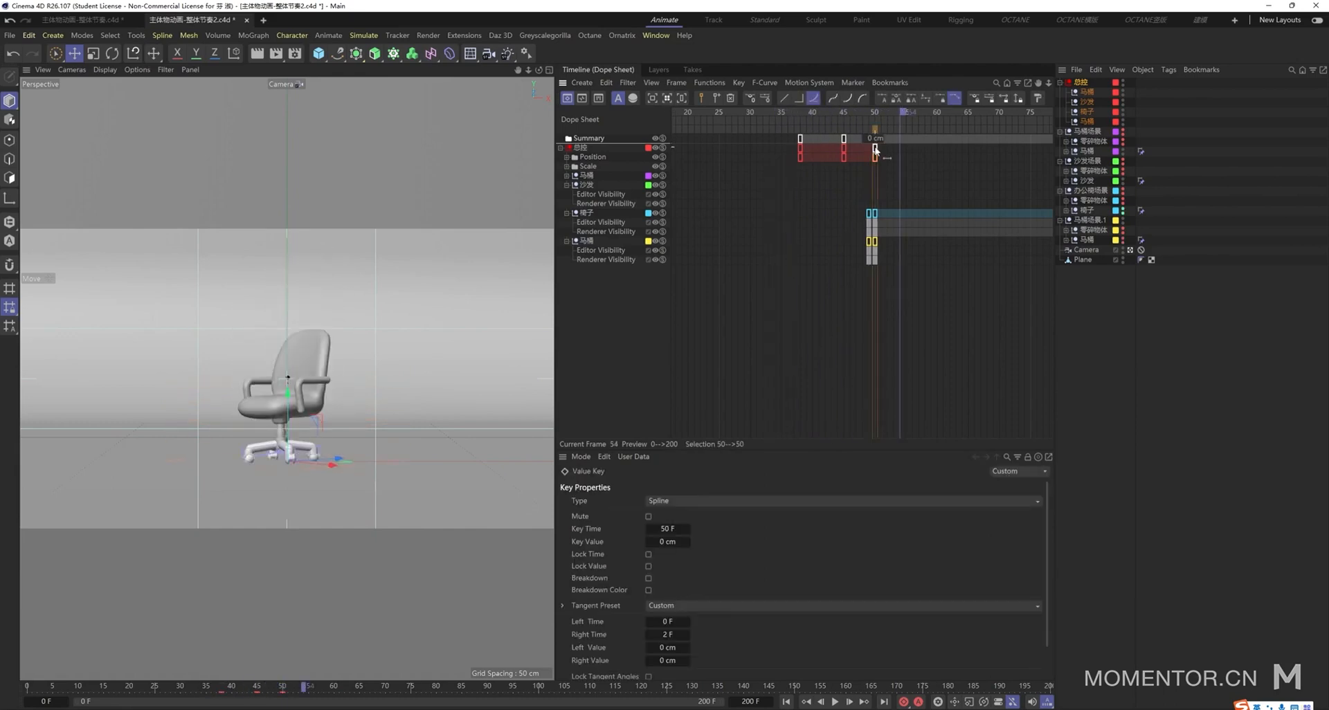
drag(875, 149, 881, 149)
click(920, 158)
click(871, 116)
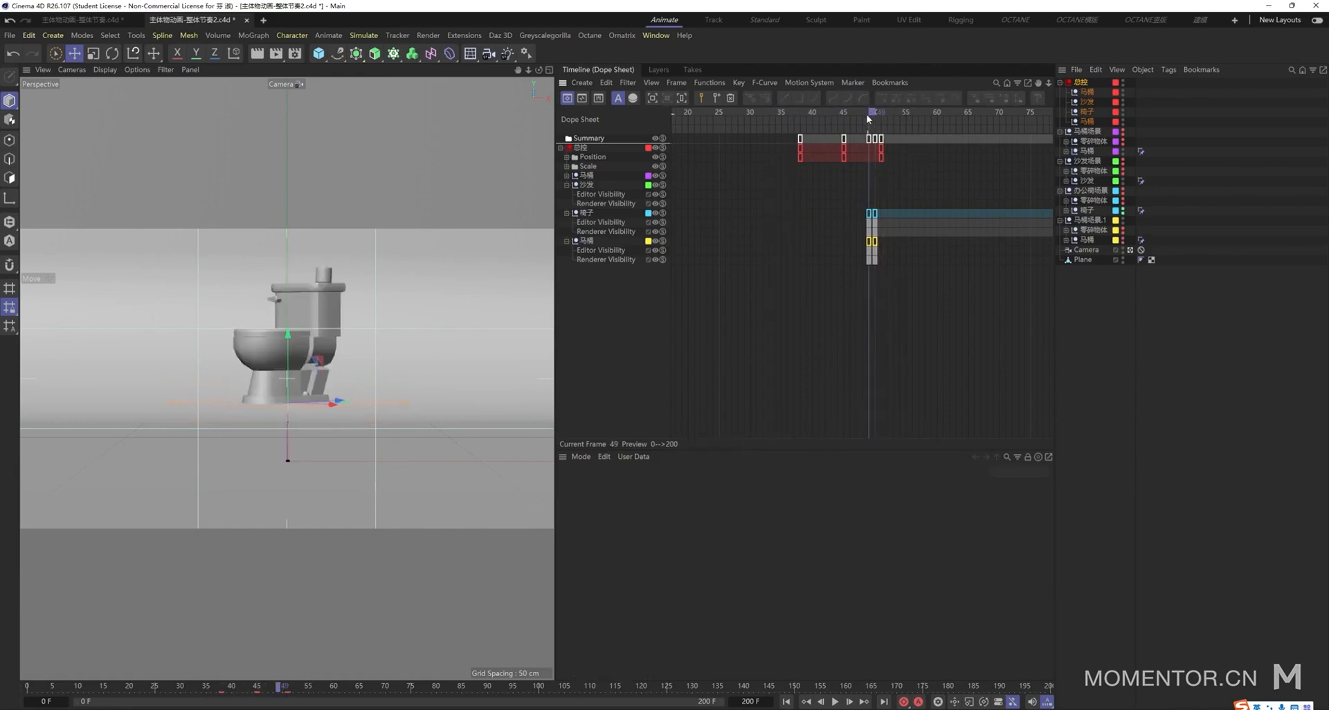
key(F8)
drag(853, 113, 777, 123)
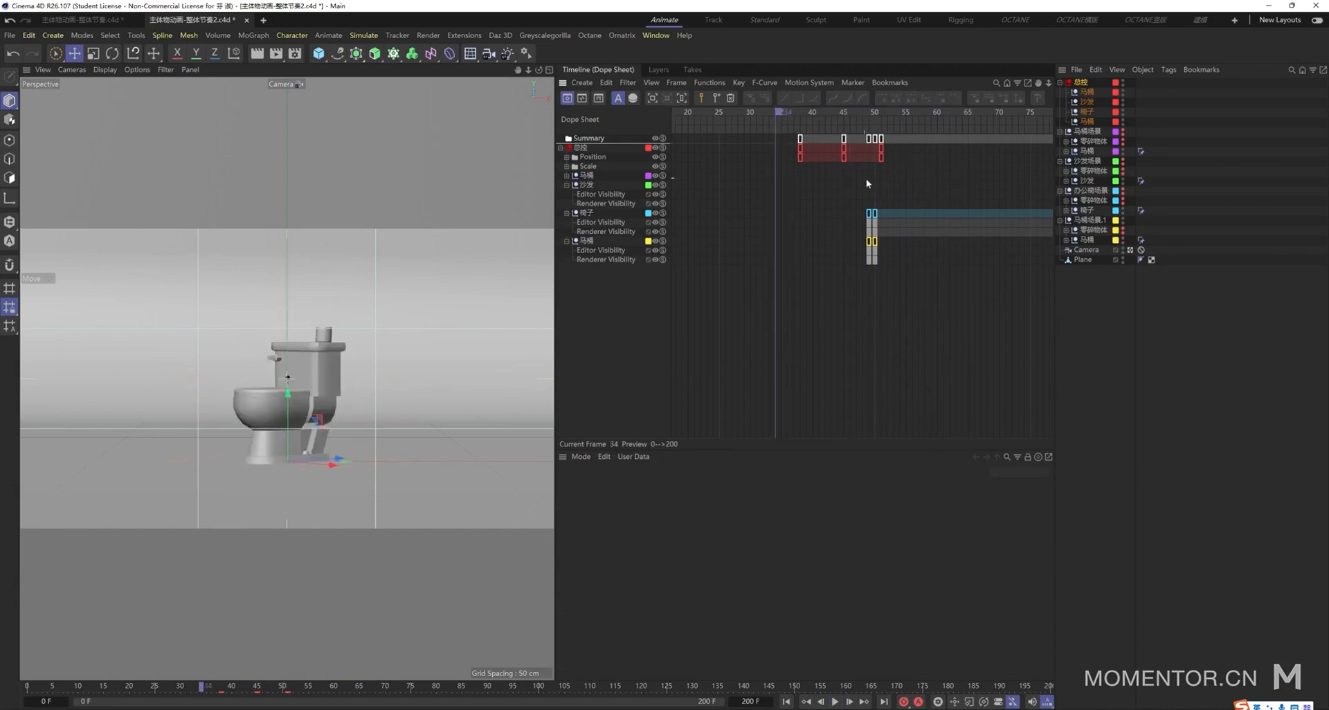
key(F8)
key(F8)
- Lengthen the frame 45 peak key's tangents to about -6.97 F and 5.78 F on the Position Y curve, and play it back
drag(861, 172, 823, 143)
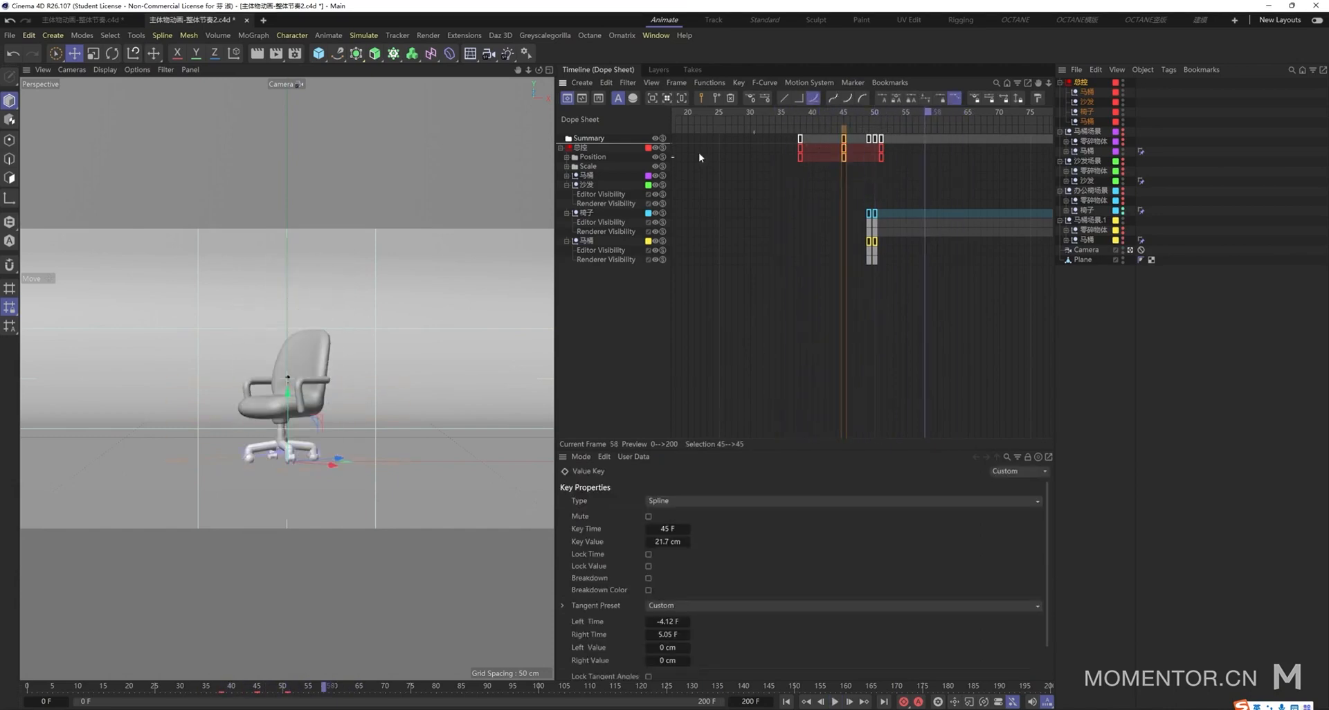
click(584, 99)
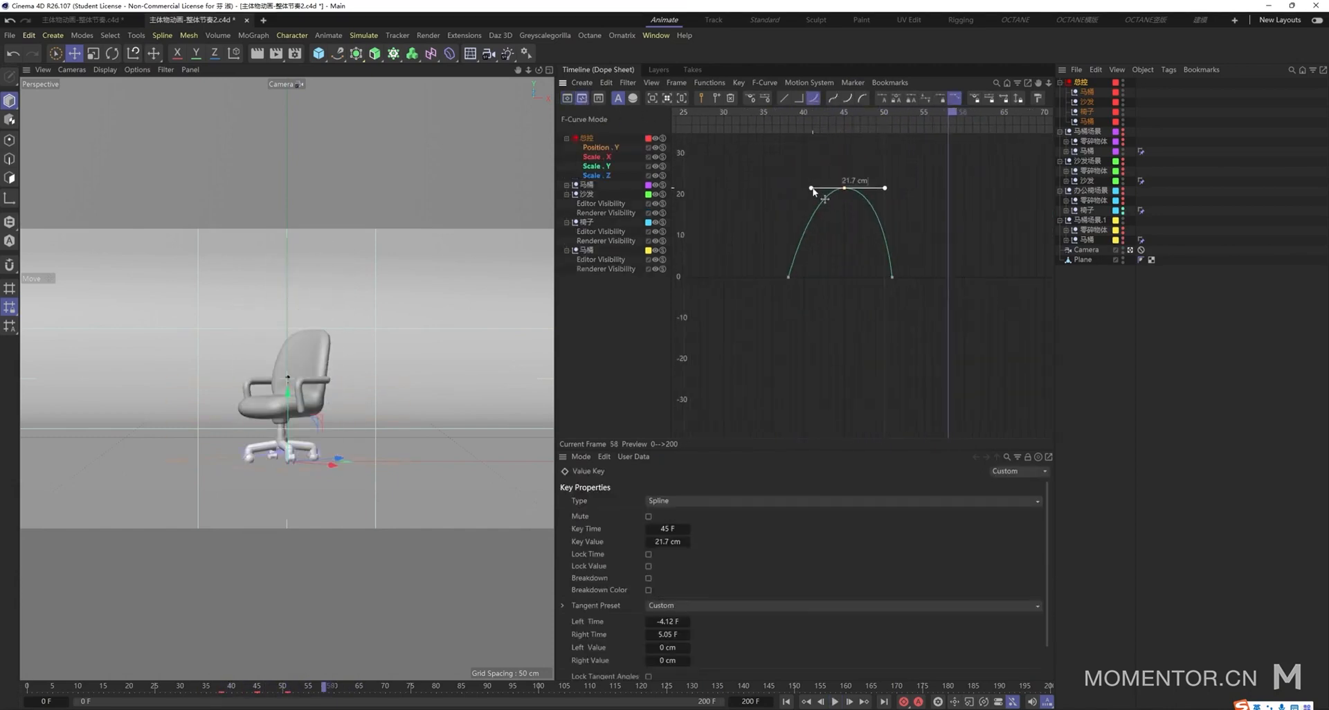
drag(813, 191, 791, 192)
key(F8)
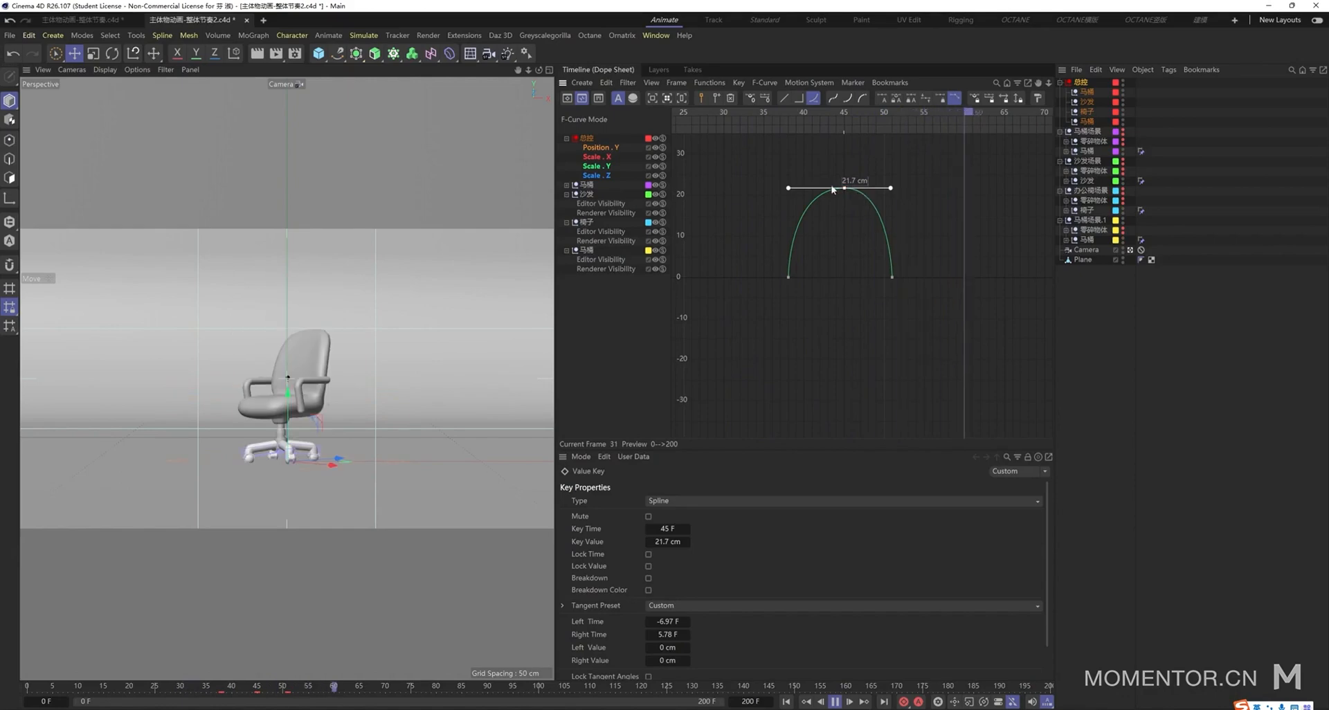
key(Tab)
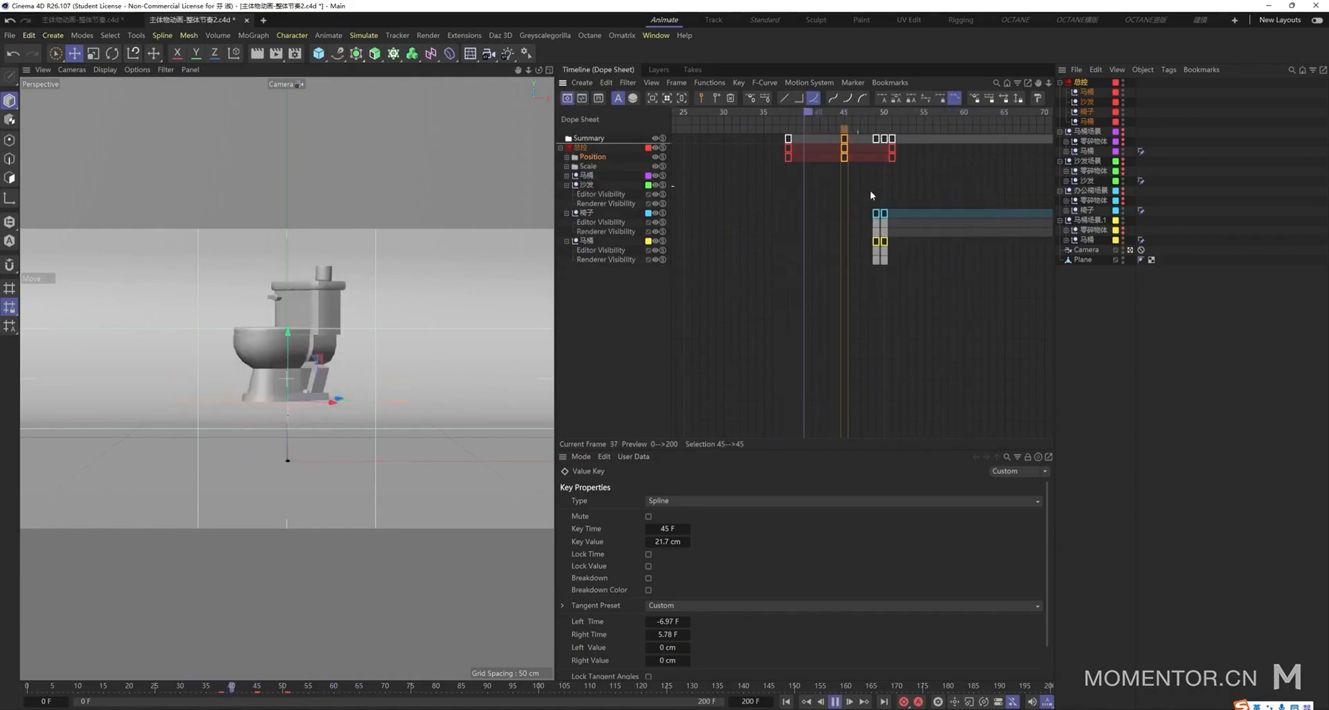
- Try the peak key at frame 46, preview the jump, and move the key back to frame 45
key(F8)
drag(851, 157, 852, 157)
drag(830, 112, 788, 112)
key(F8)
- Play back the jump from around frame 38 to check its rhythm
key(F8)
drag(852, 158, 844, 162)
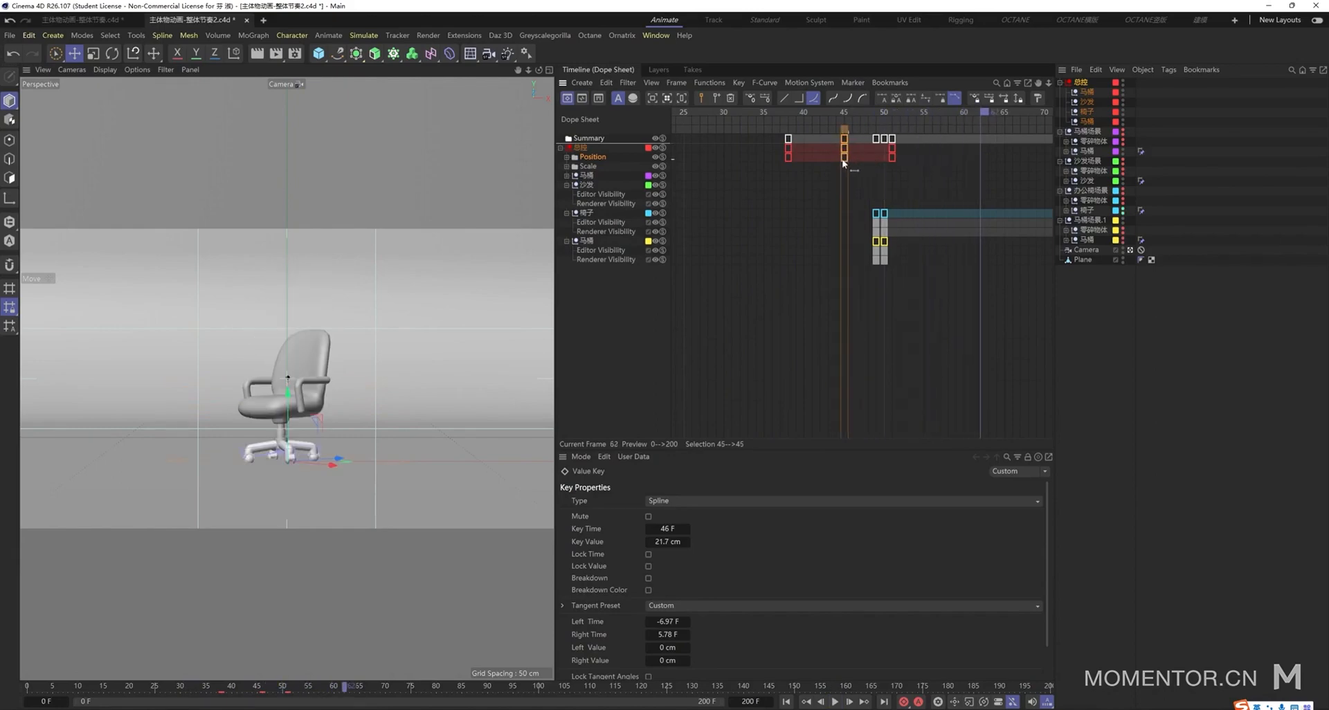
drag(817, 112, 788, 113)
key(F8)
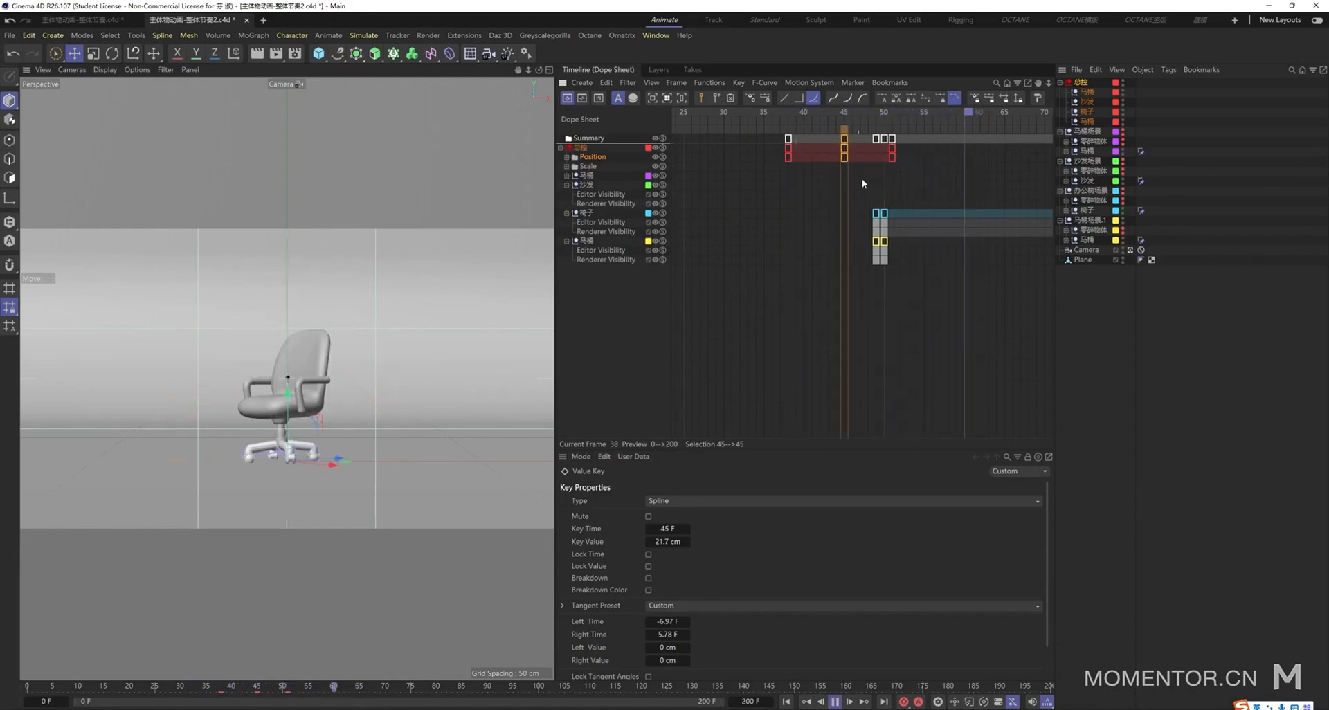
key(F8)
click(865, 181)
drag(899, 118, 790, 111)
key(F8)
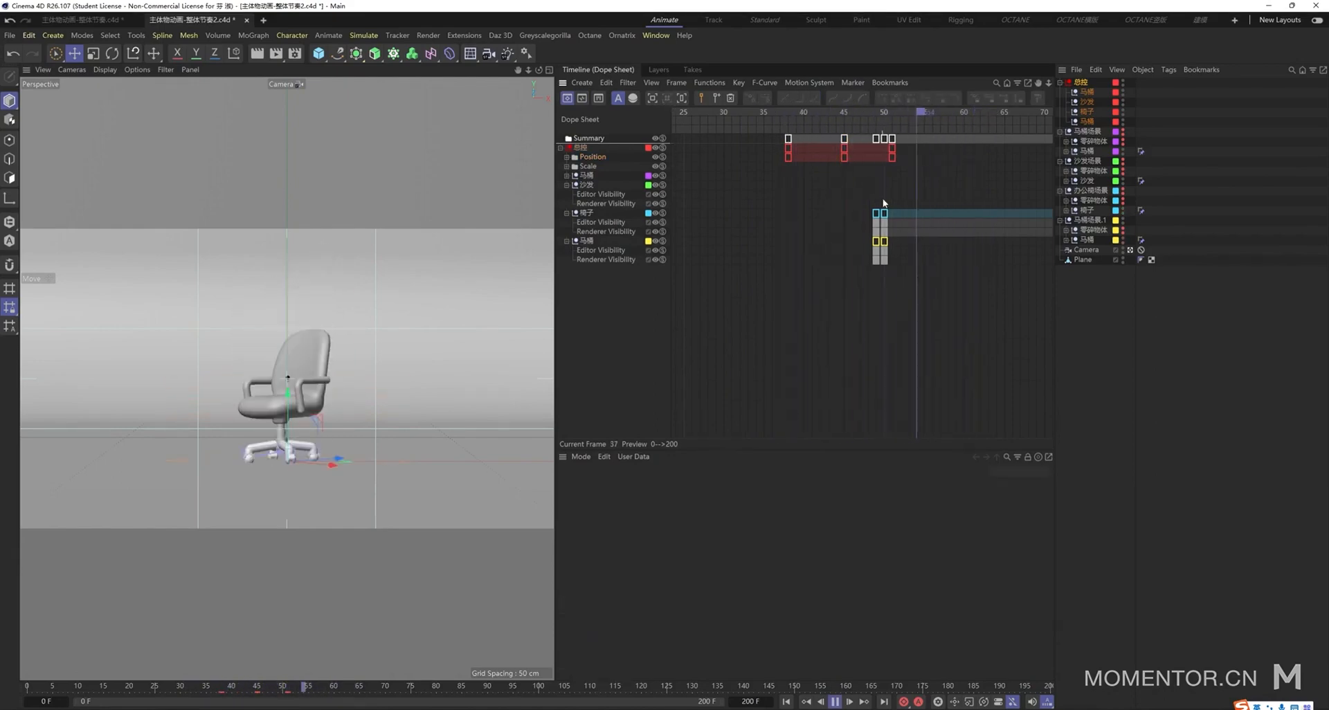
- Copy the jump's peak and landing keys to frames 56 and 62 to create a second bounce
alt+middle_drag(929, 185, 831, 160)
scroll(831, 161, down, 1)
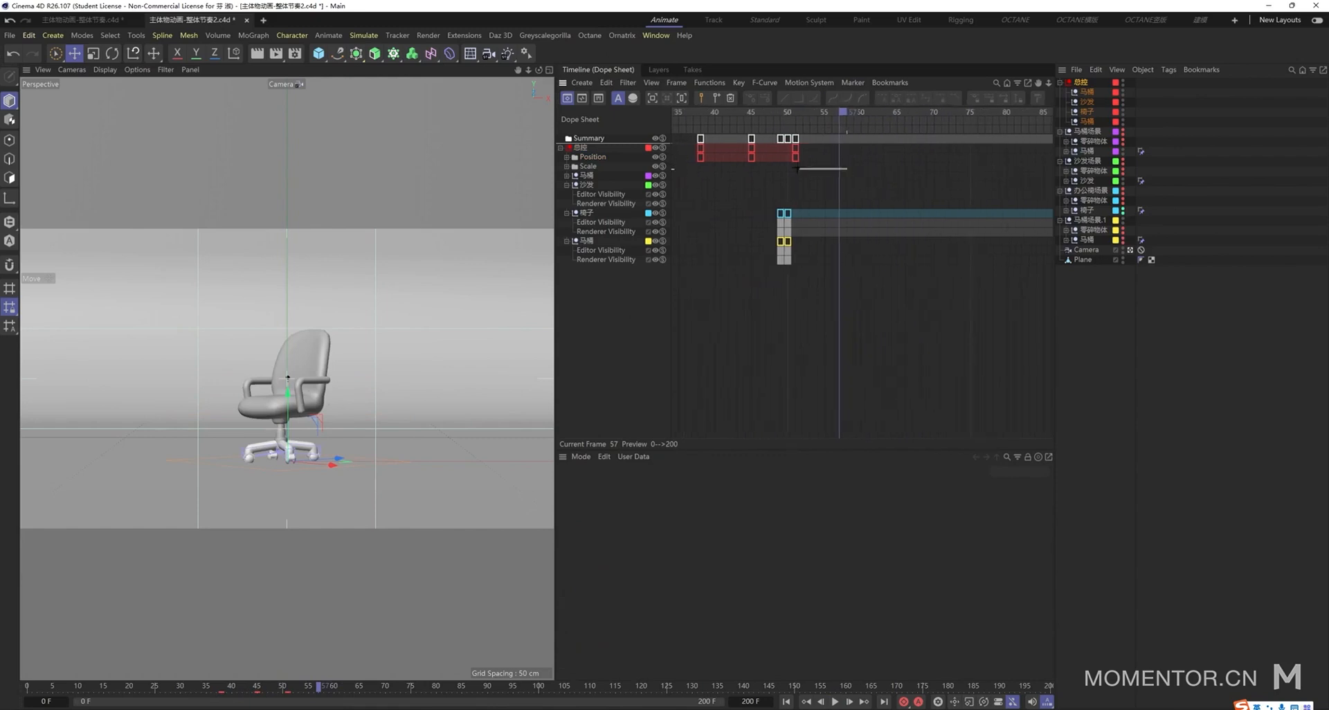
drag(798, 169, 740, 151)
drag(824, 114, 831, 115)
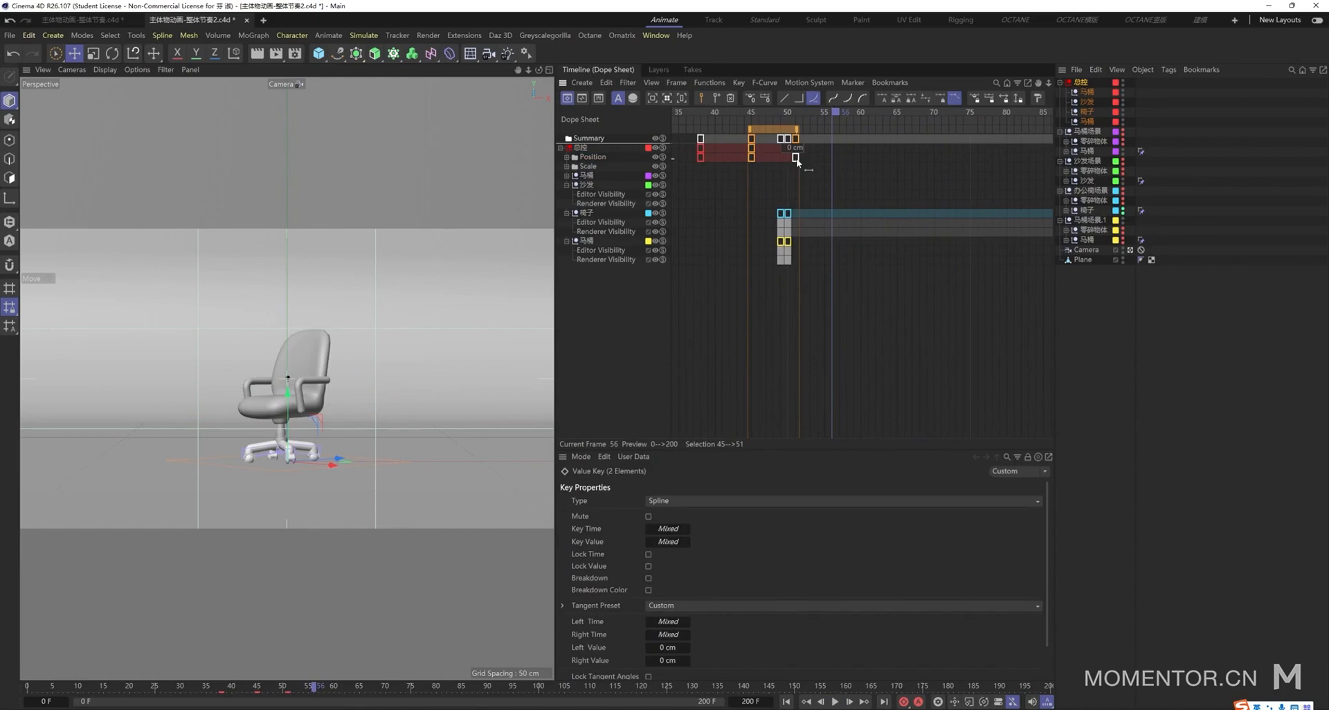
ctrl+drag(796, 159, 876, 168)
click(832, 159)
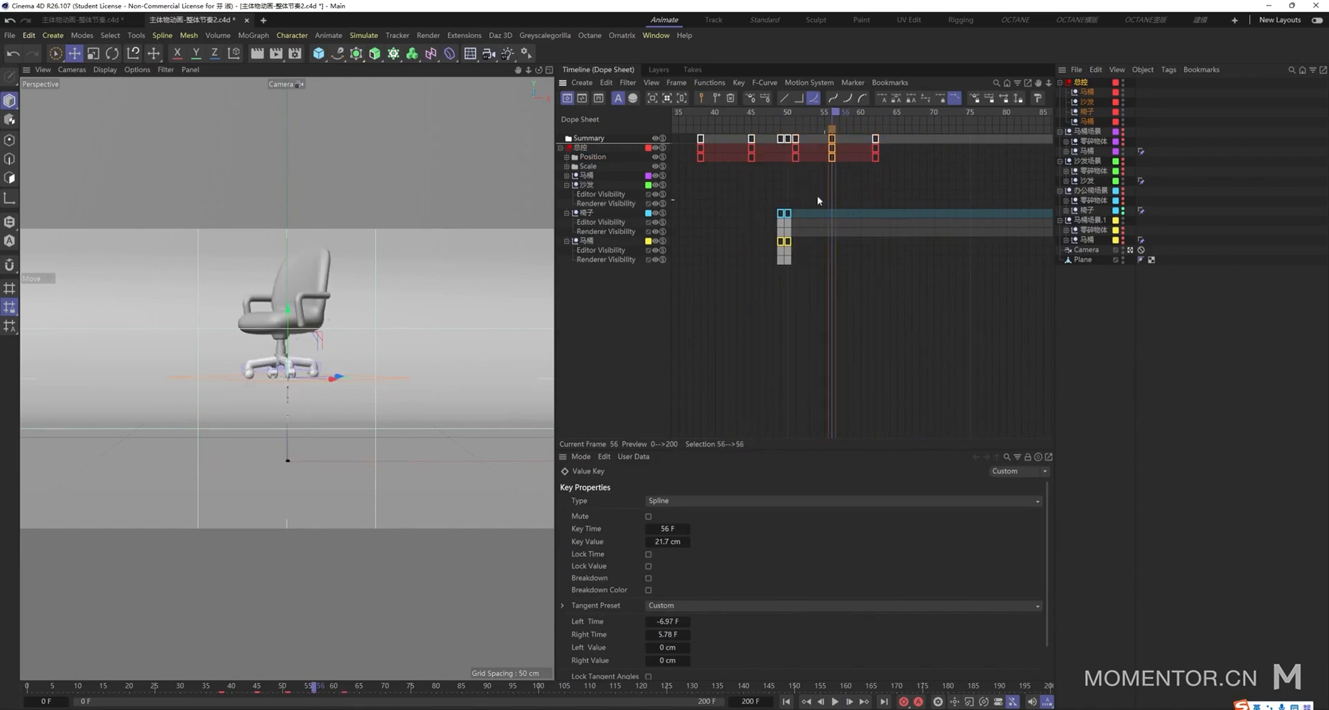
- Lower the second bounce's peak key at frame 56 on the Position Y curve and collapse the frame 51 key's tangents to zero
click(582, 99)
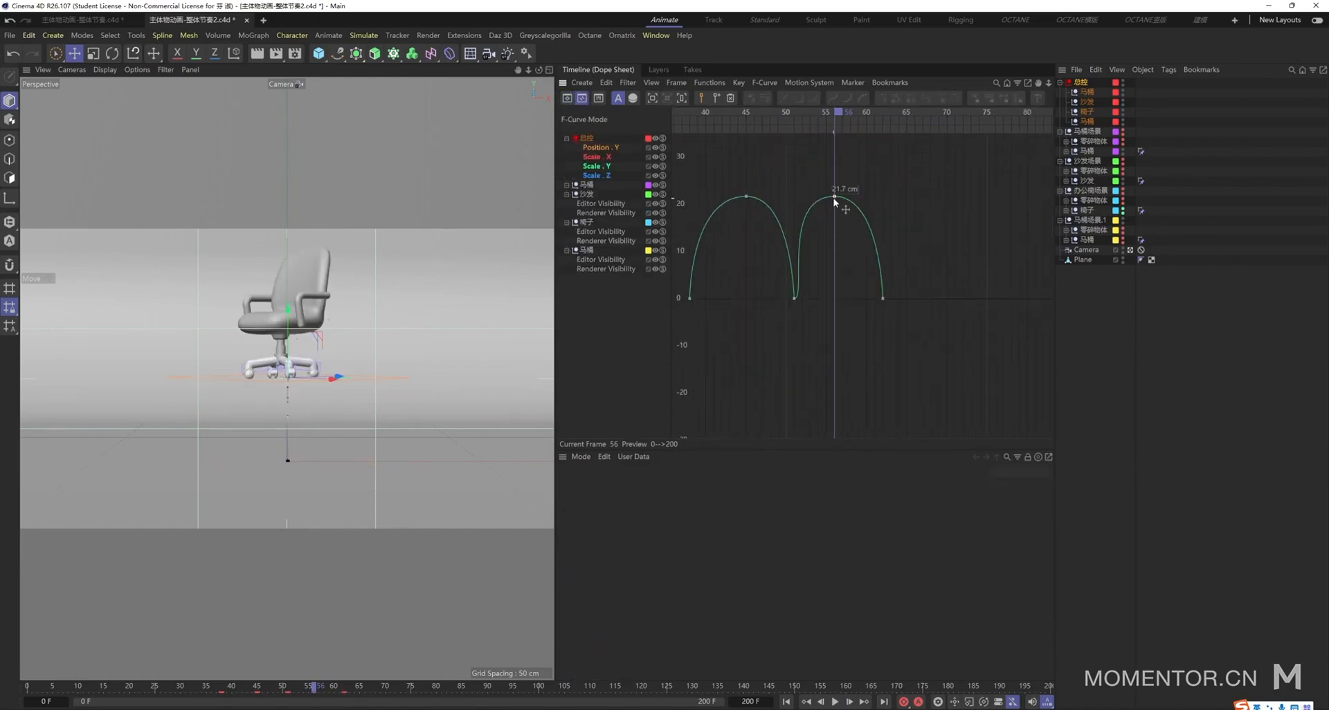
drag(835, 200, 836, 279)
alt+right_drag(834, 278, 835, 276)
drag(780, 263, 810, 267)
drag(762, 350, 660, 371)
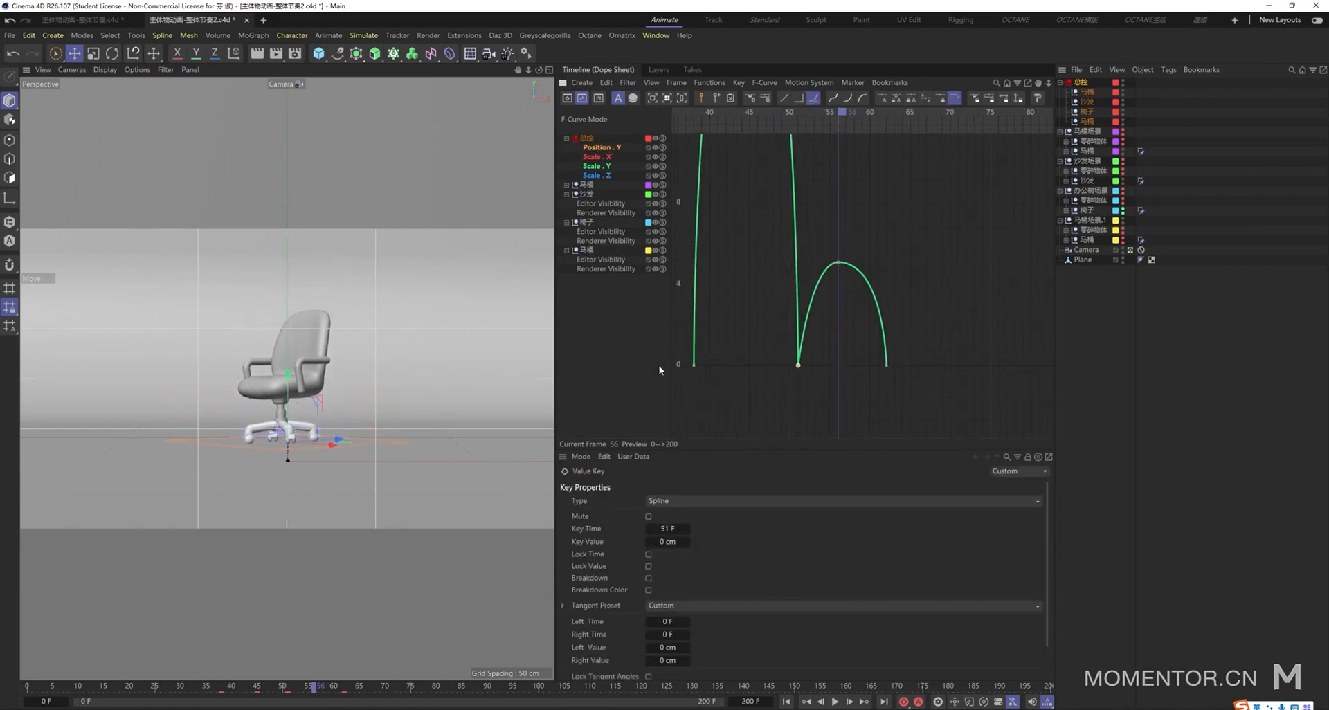
- Adjust the frame 56 key to about 4.72 cm with tangents of about -4.70 F and 4.88 F
drag(839, 263, 801, 271)
drag(884, 270, 877, 272)
click(569, 101)
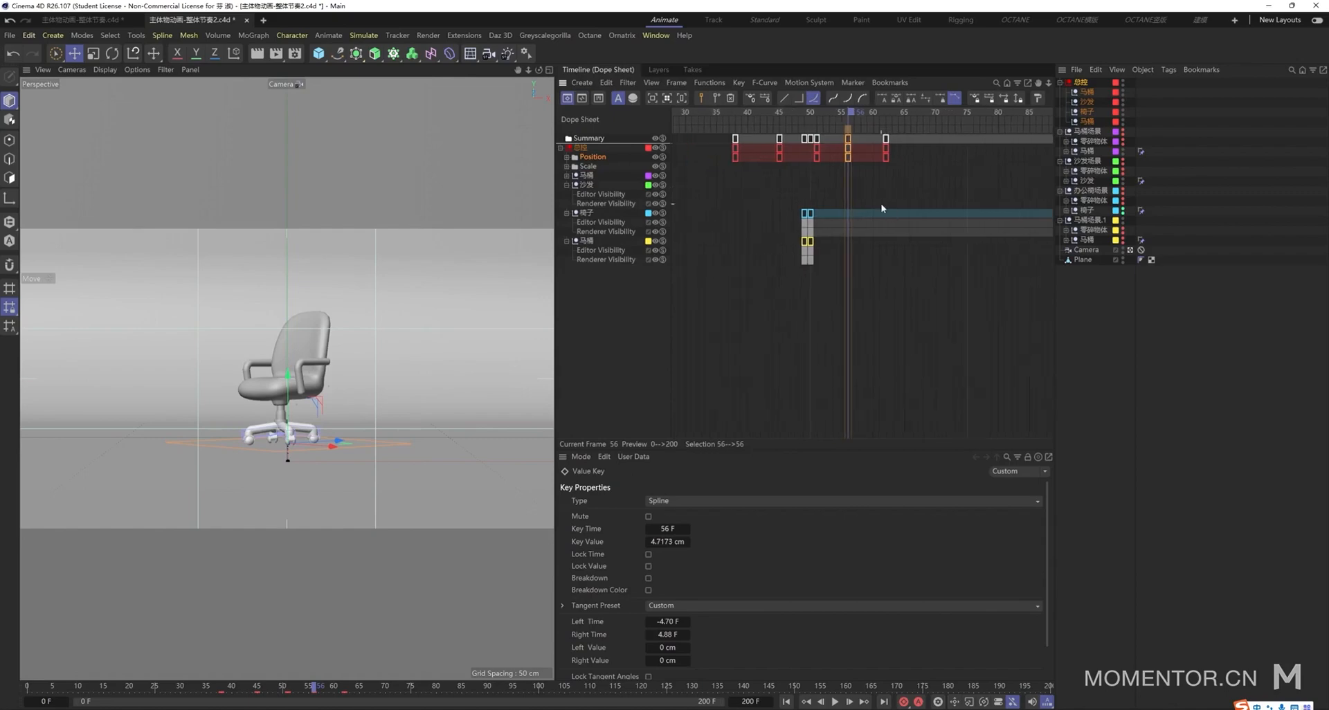
- Move the second bounce's landing key to frame 59 and preview the double bounce
drag(889, 163, 870, 162)
click(866, 182)
drag(853, 112, 755, 129)
key(F8)
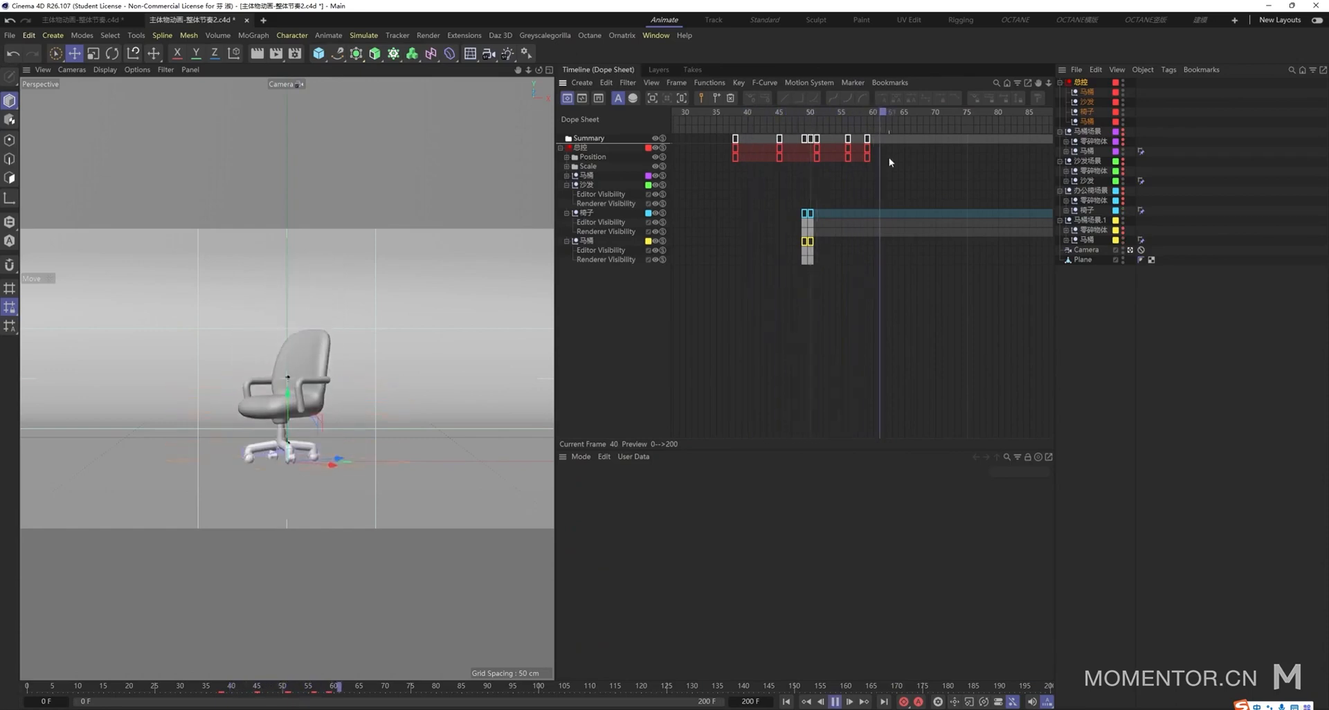
key(F8)
- Lower the second bounce's peak key at frame 56 on the Position Y curve to about 2.92 cm and shorten its right tangent to about 2.35 F
click(848, 153)
click(589, 97)
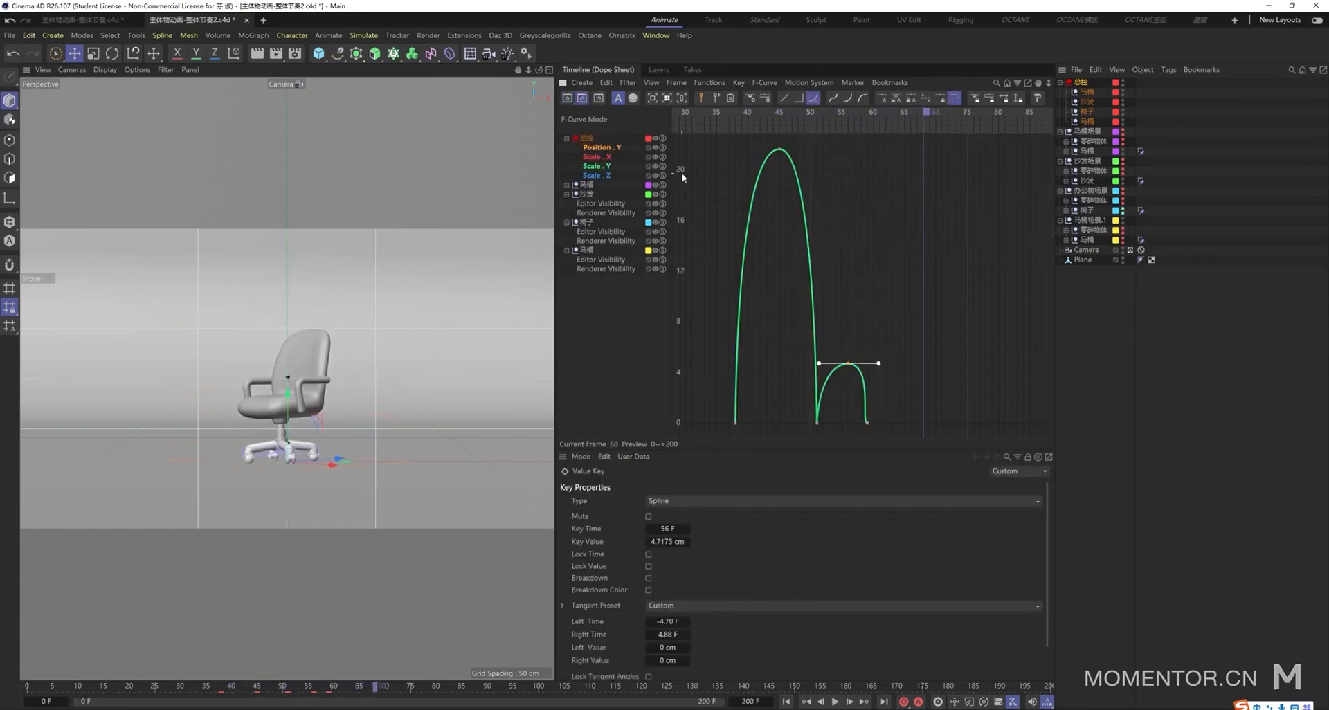
mouse_move(840, 364)
alt+right_down()
mouse_move(840, 383)
mouse_move(842, 362)
alt+right_up()
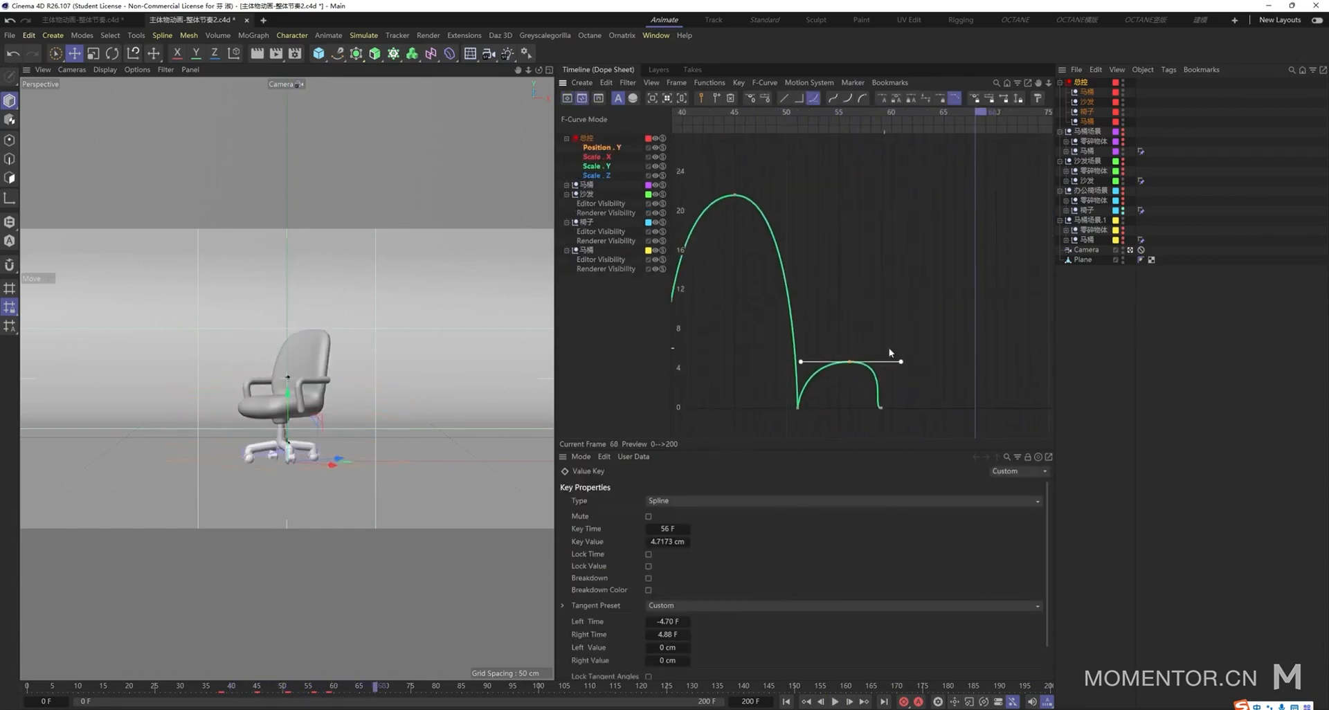
drag(898, 363, 846, 380)
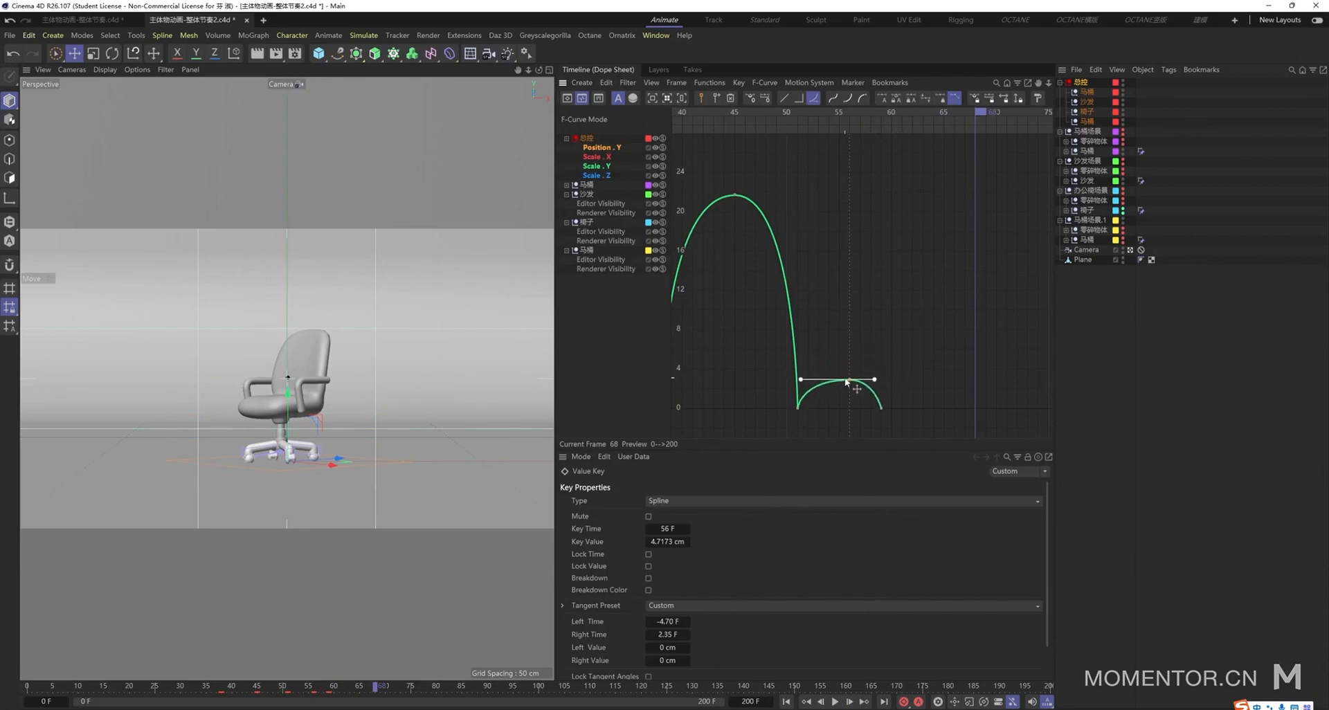
alt+right_drag(839, 363, 836, 363)
- Play back the toilet-to-chair jump and its second bounce to check the motion
click(567, 99)
alt+right_drag(900, 173, 872, 173)
click(903, 147)
drag(865, 113, 739, 113)
key(F8)
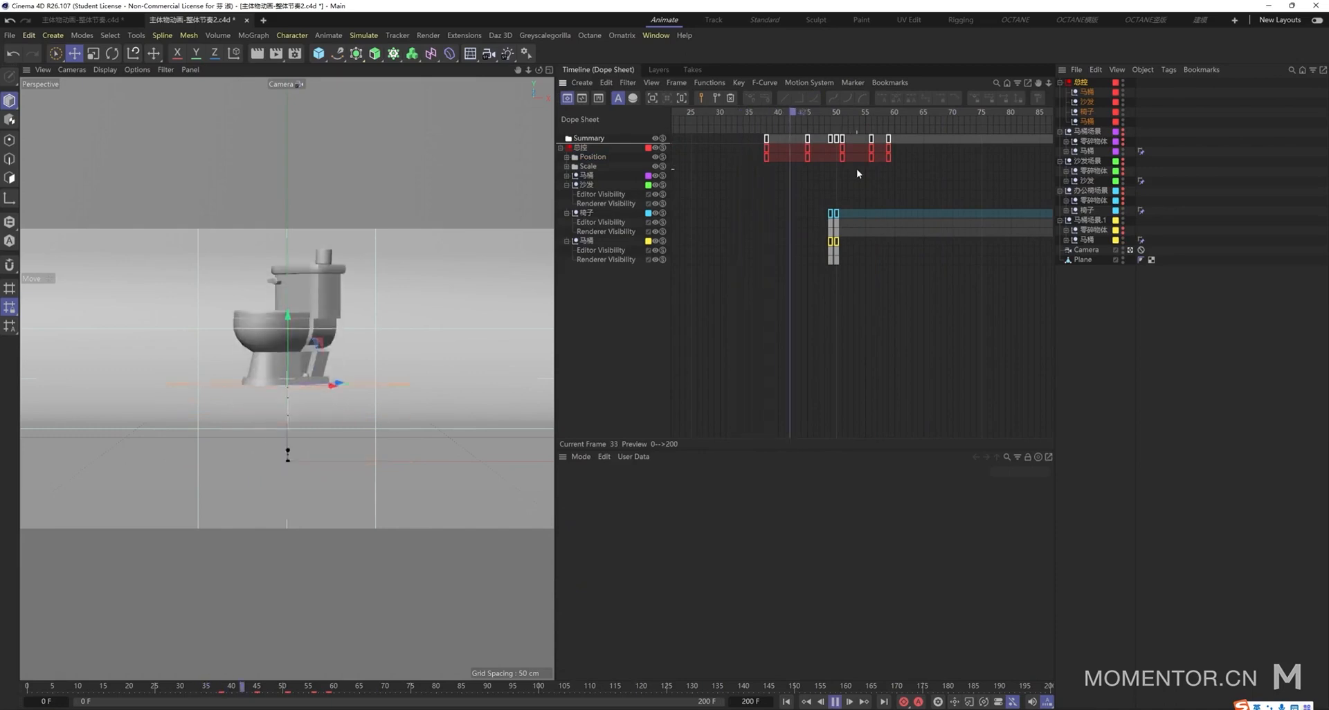
key(F8)
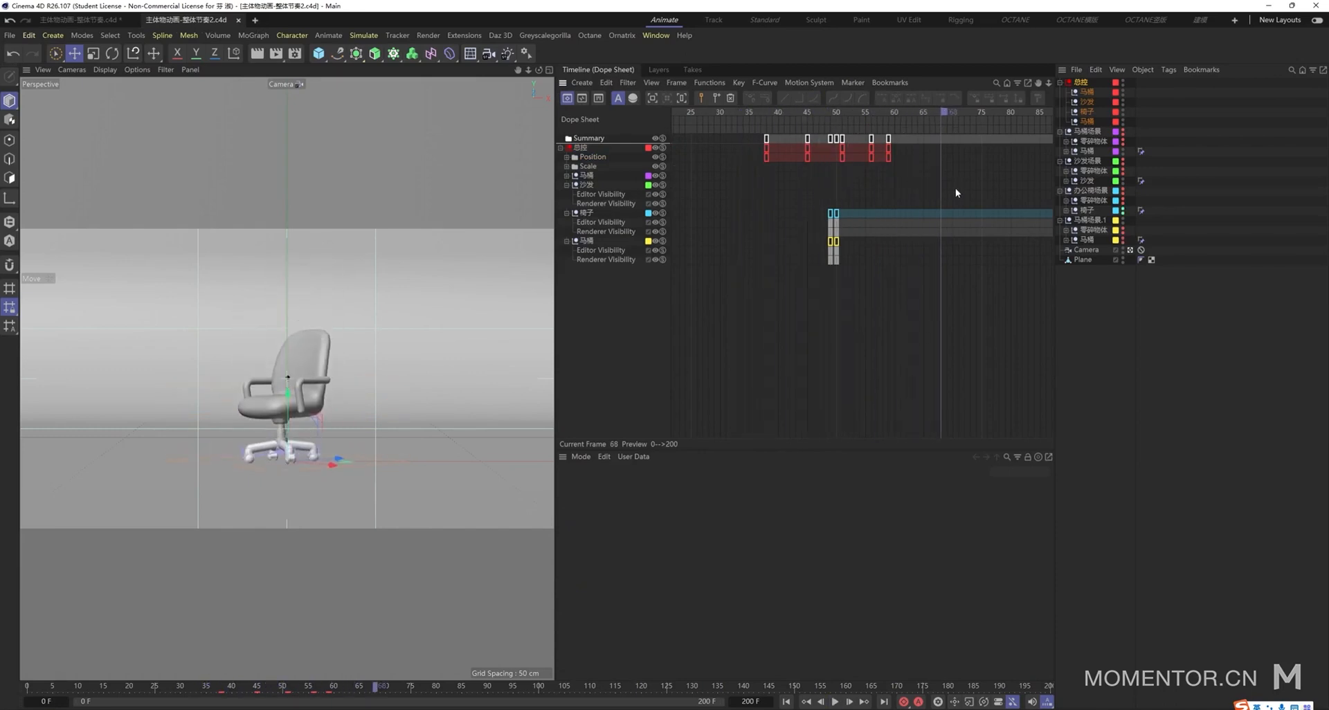
click(728, 124)
key(F8)
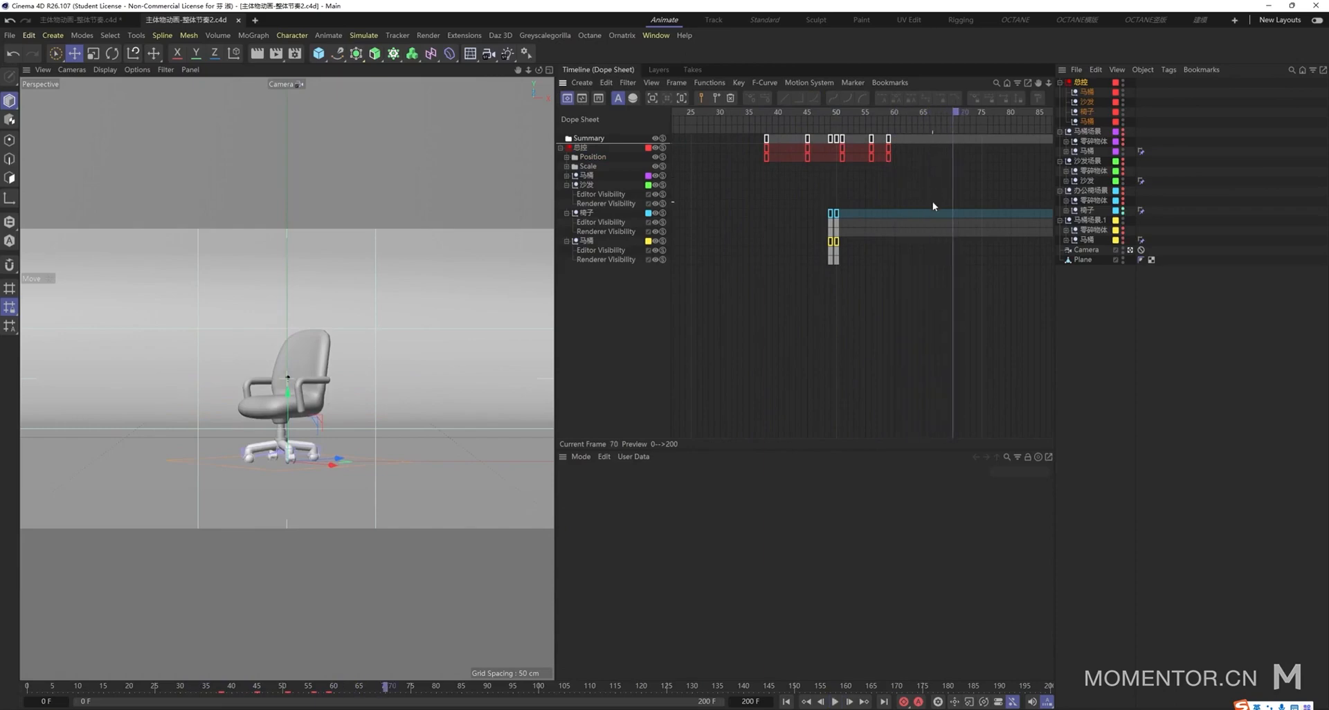
- Keyframe the 总控 null's scale at 1 on all axes and move the scale key to frame 30
alt+middle_drag(908, 188, 833, 189)
scroll(907, 188, down, 1)
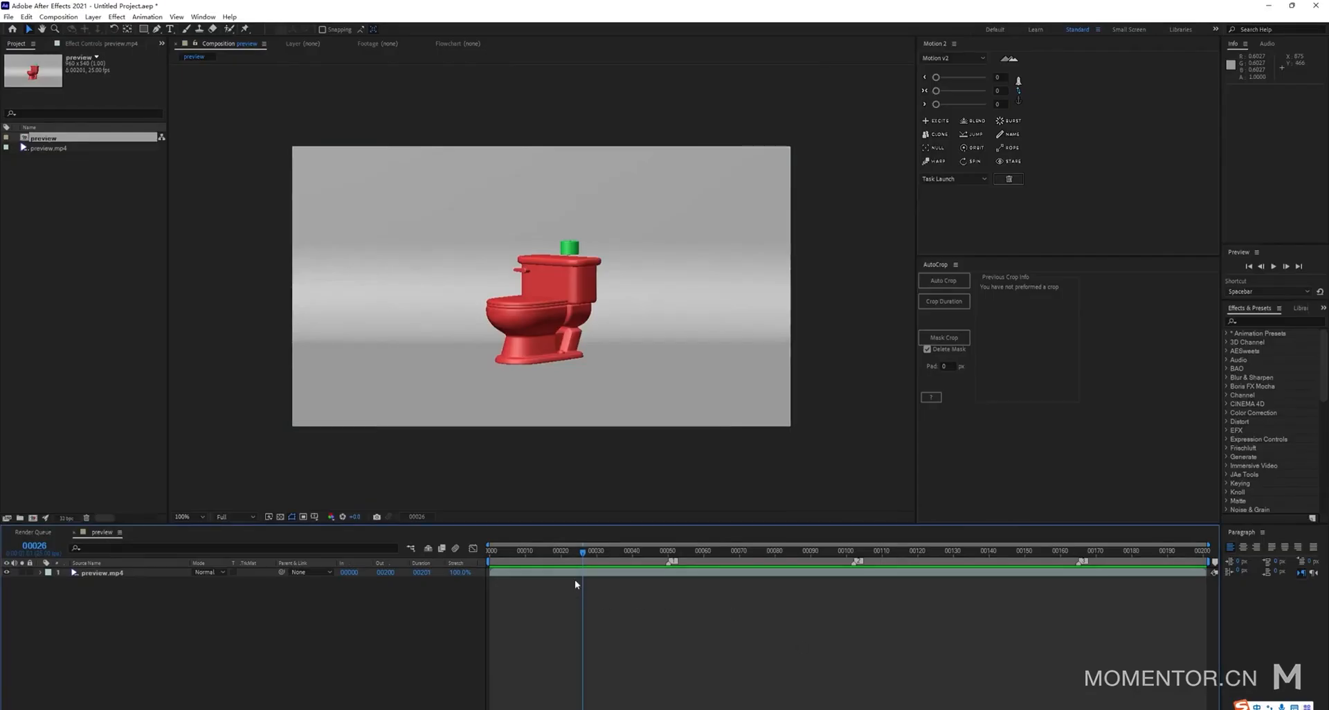
mouse_move(575, 561)
mouse_down()
mouse_move(533, 559)
mouse_move(636, 560)
mouse_move(579, 560)
mouse_up()
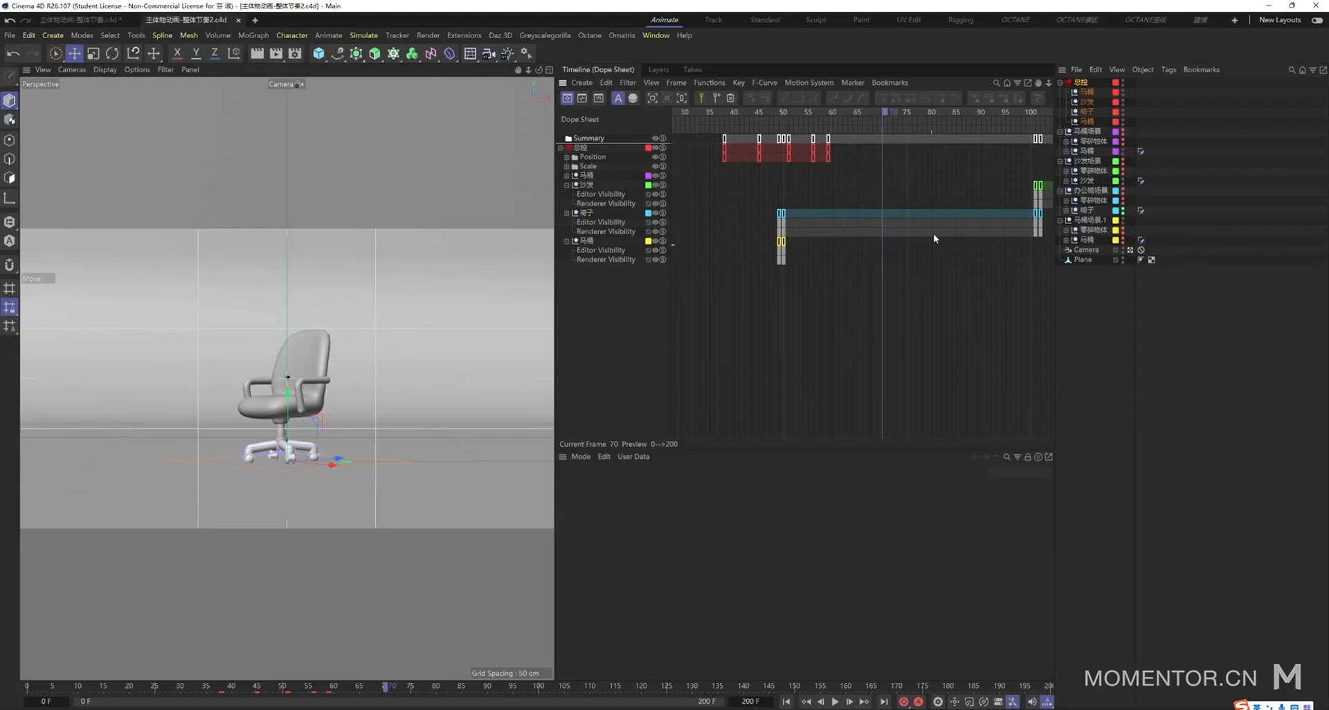
click(722, 112)
click(1197, 129)
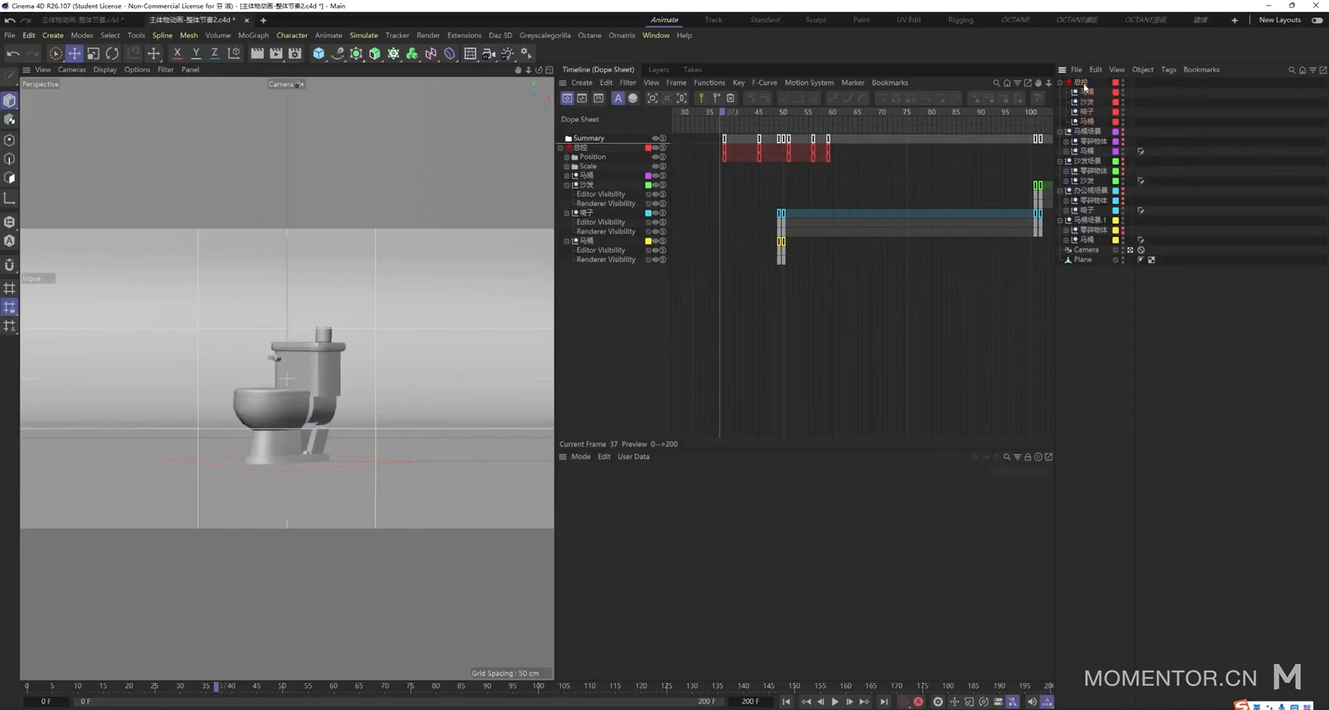
click(1081, 82)
click(729, 112)
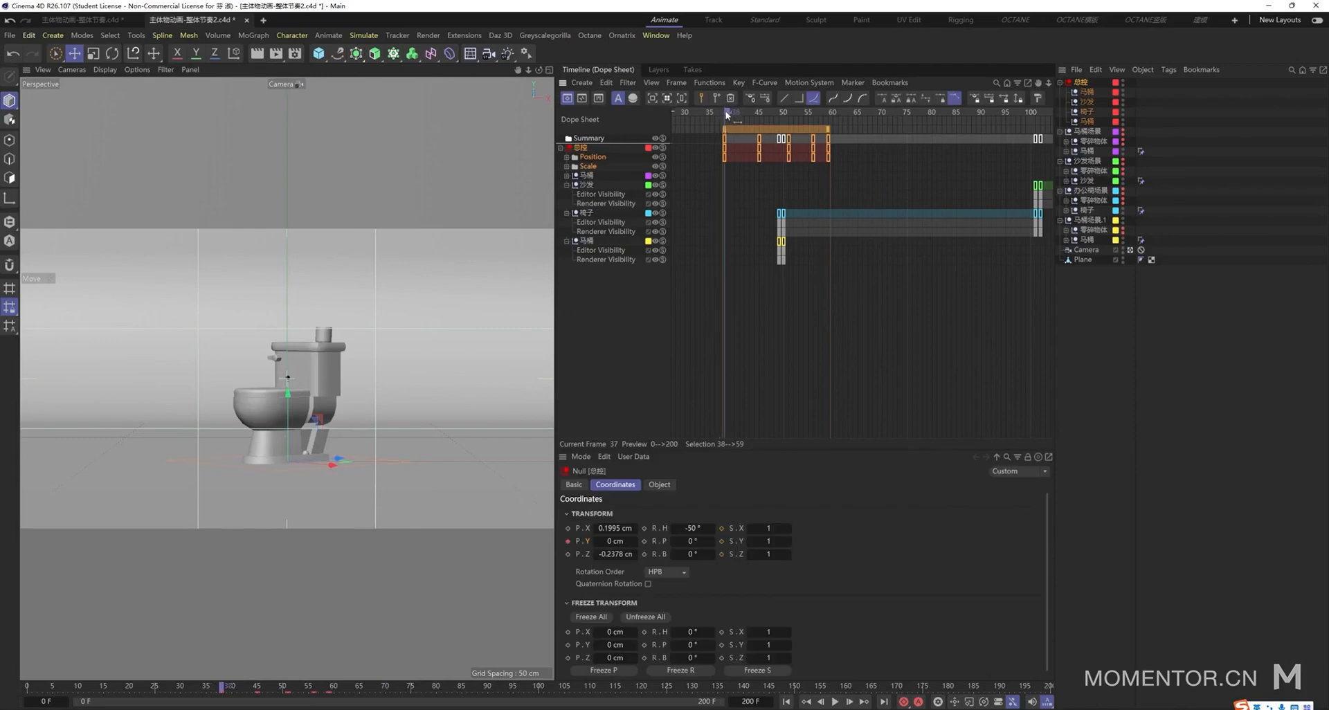
click(721, 554)
drag(725, 167, 686, 168)
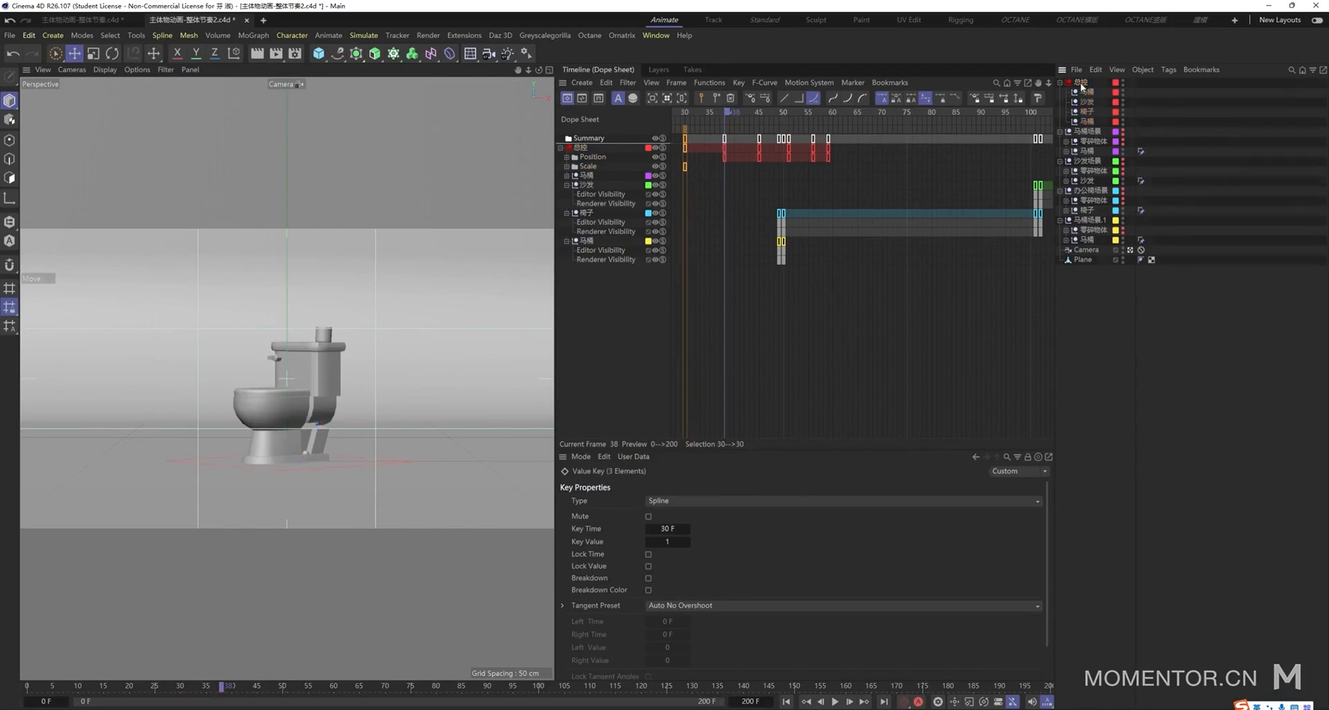
- Keyframe a squash on the 总控 null at frame 38 with Scale X 1.17, Y 0.9 and Z 1.16
alt+middle_drag(756, 173, 777, 200)
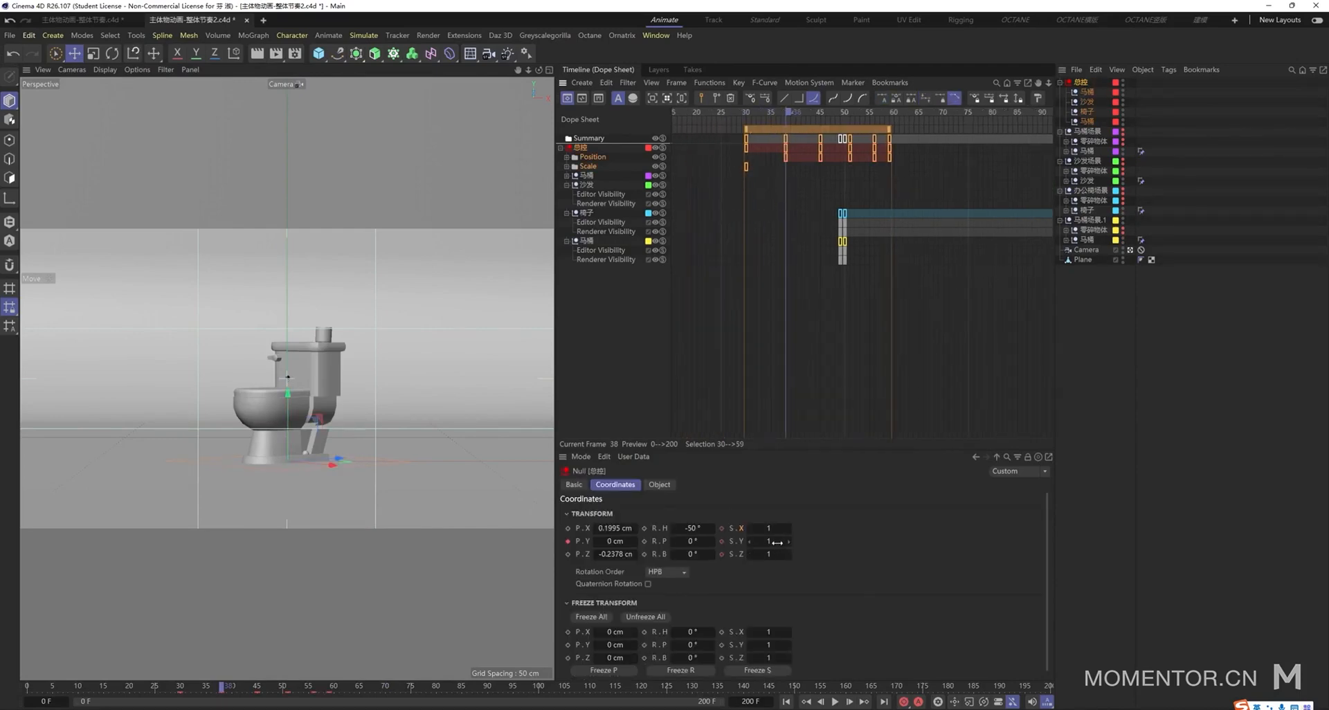
mouse_move(778, 543)
mouse_down()
mouse_move(770, 530)
mouse_move(771, 555)
mouse_up()
click(721, 542)
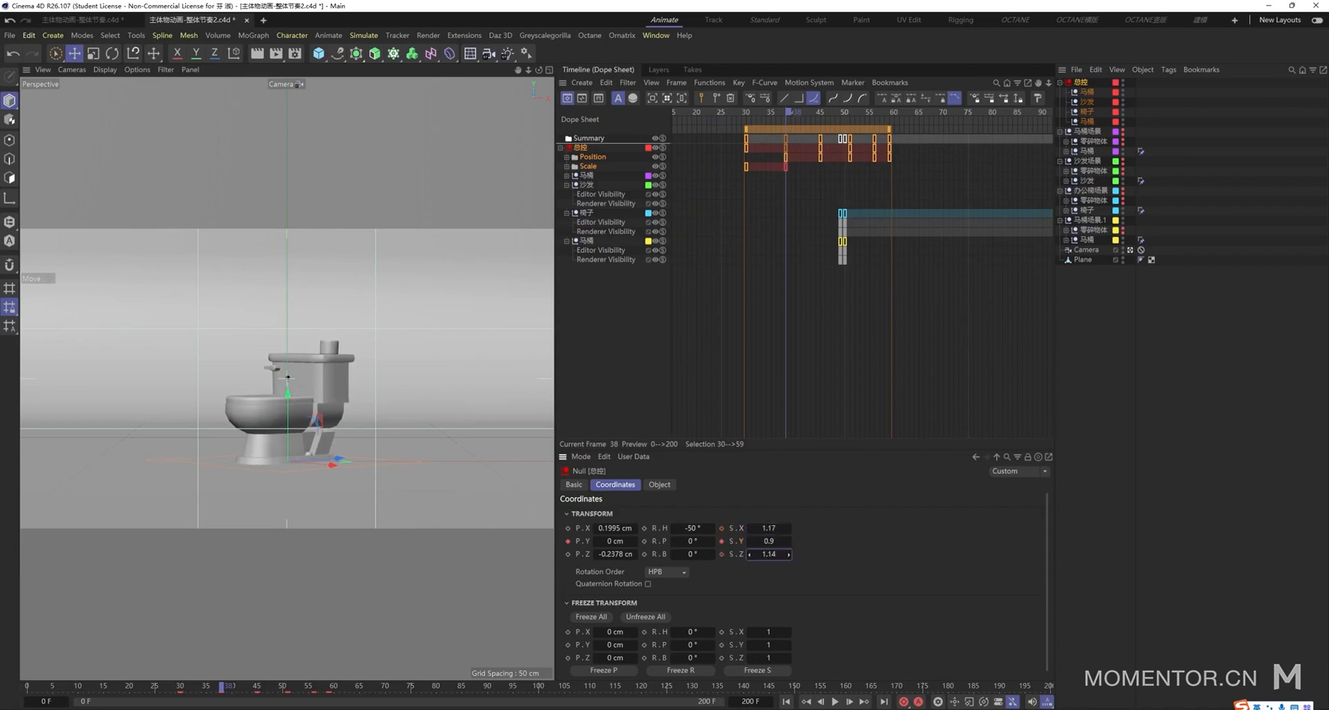
click(722, 555)
- Keyframe a stretch on the 总控 null at frame 45 with scale about X 0.96, Y 1.12 and Z 0.94
drag(777, 115, 823, 114)
click(836, 182)
click(1146, 110)
click(1081, 82)
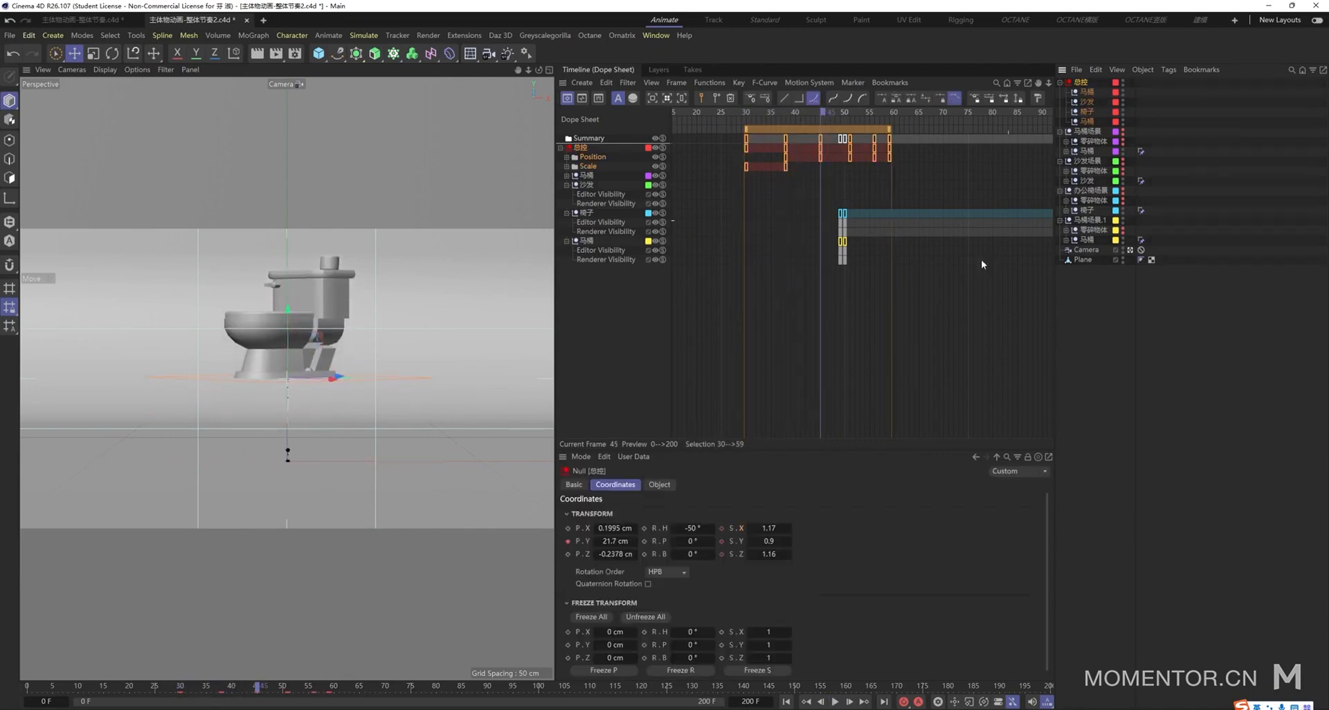
mouse_move(770, 542)
mouse_down()
mouse_move(784, 542)
mouse_move(758, 529)
mouse_move(758, 554)
mouse_move(774, 541)
mouse_move(765, 554)
mouse_up()
click(721, 529)
click(722, 554)
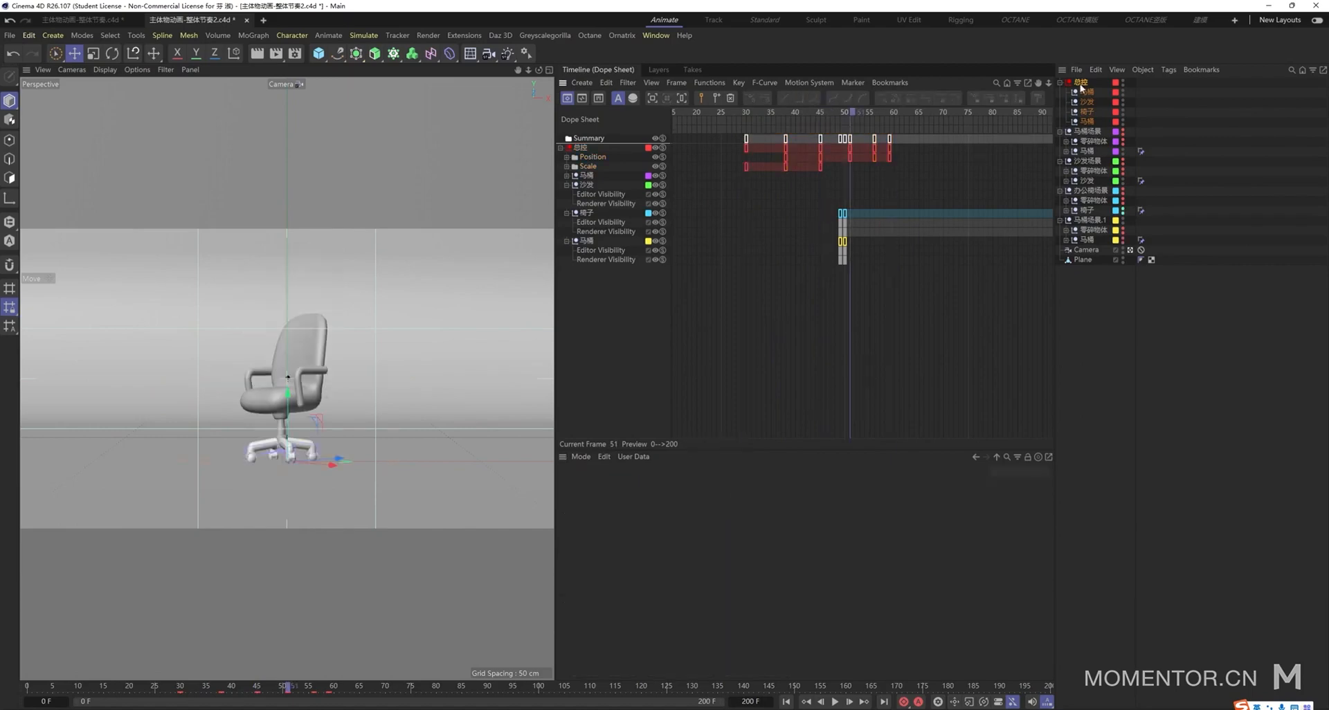
- Key the 总控 null's scale at 1 on frame 51 and replace it with a squash of X 1.13, Y 0.91 and Z 1.11
click(1080, 84)
double_click(769, 529)
text(1)
key(Tab)
text(1)
key(Tab)
text(1)
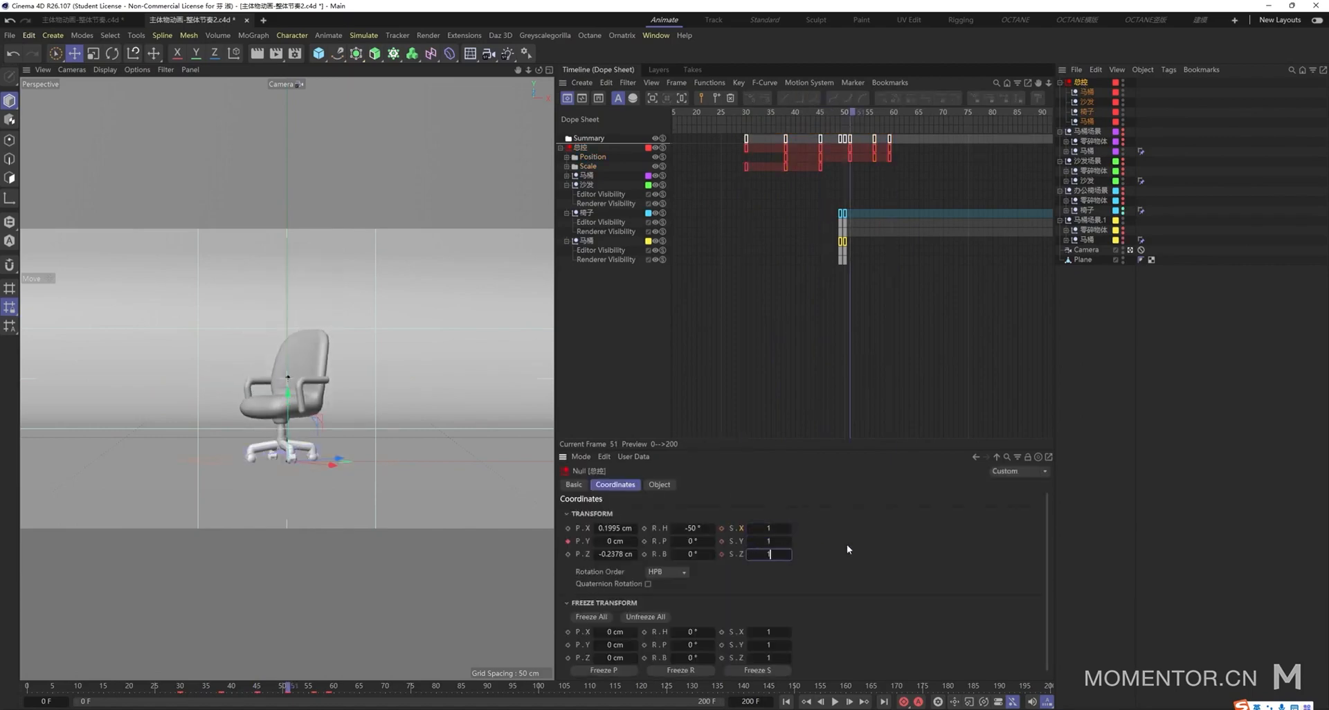
key(Return)
click(722, 554)
scroll(861, 132, up, 2)
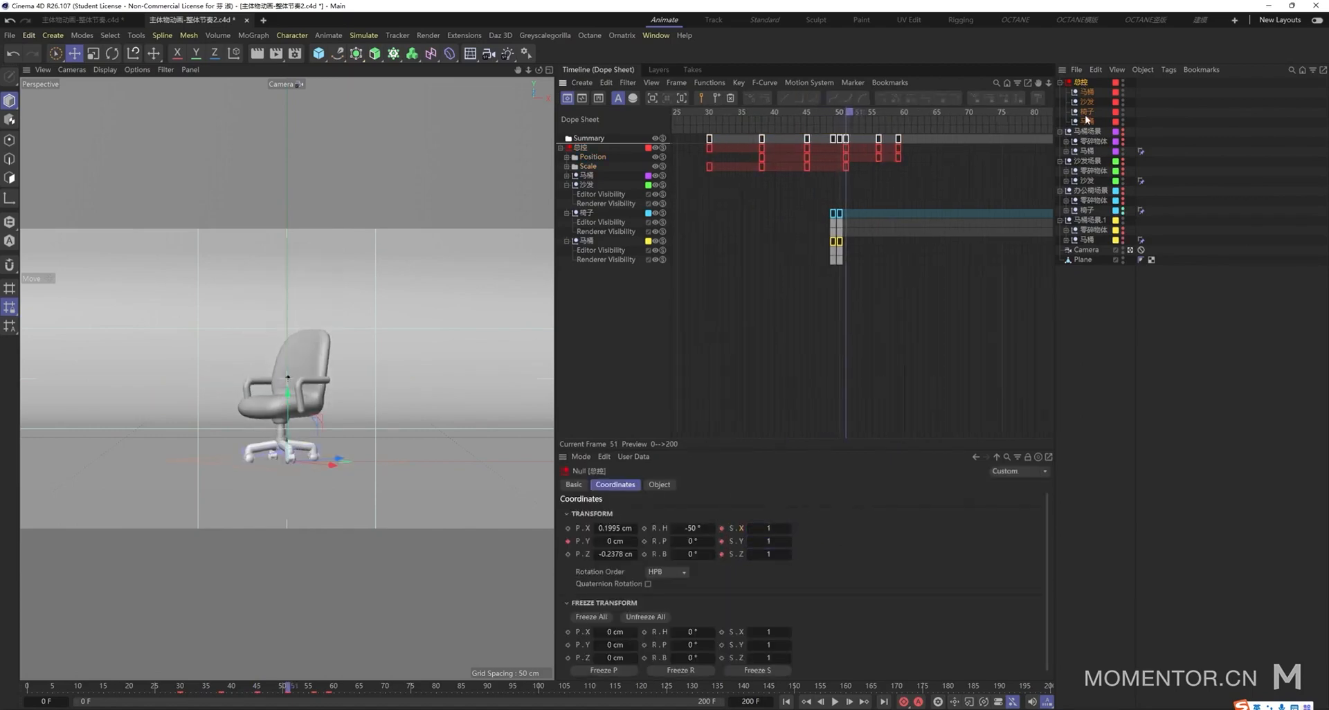
drag(764, 540, 724, 559)
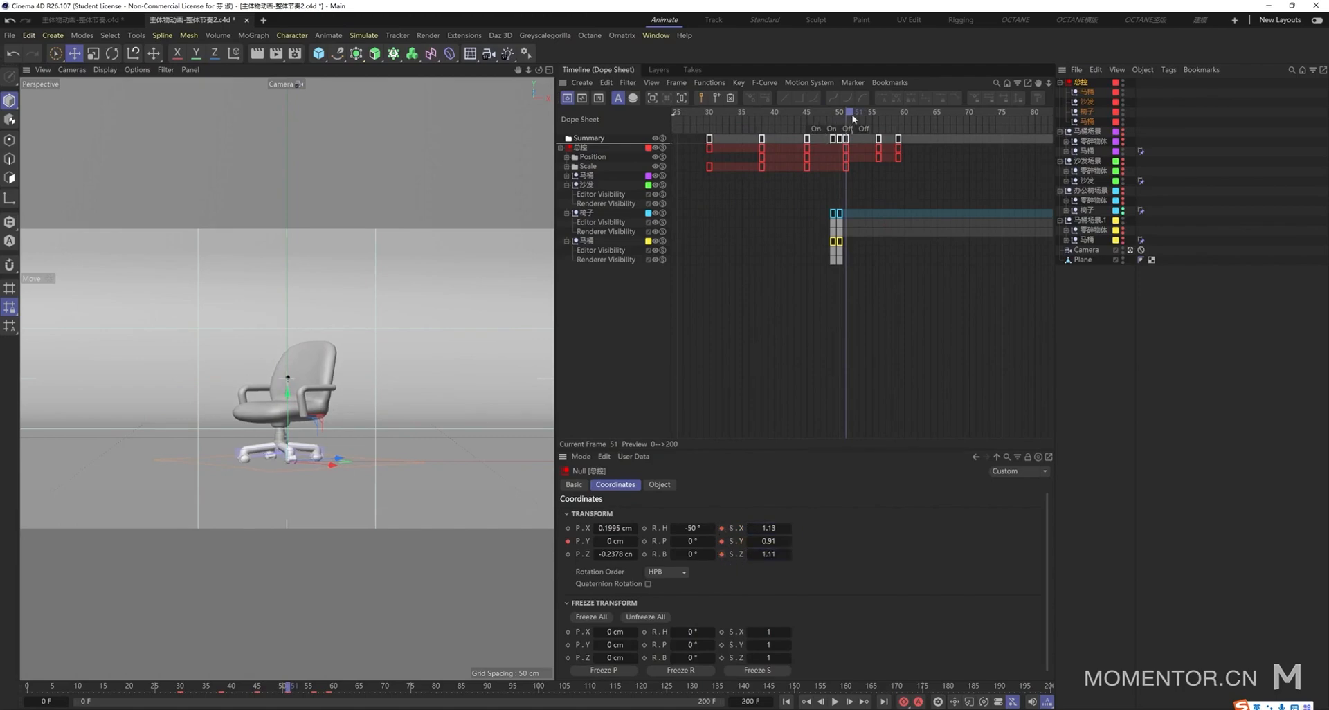
- Keyframe the 总控 null's stretch at frame 56 with Scale X 1.02, Y 1.09 and Z 0.91
drag(853, 119, 891, 118)
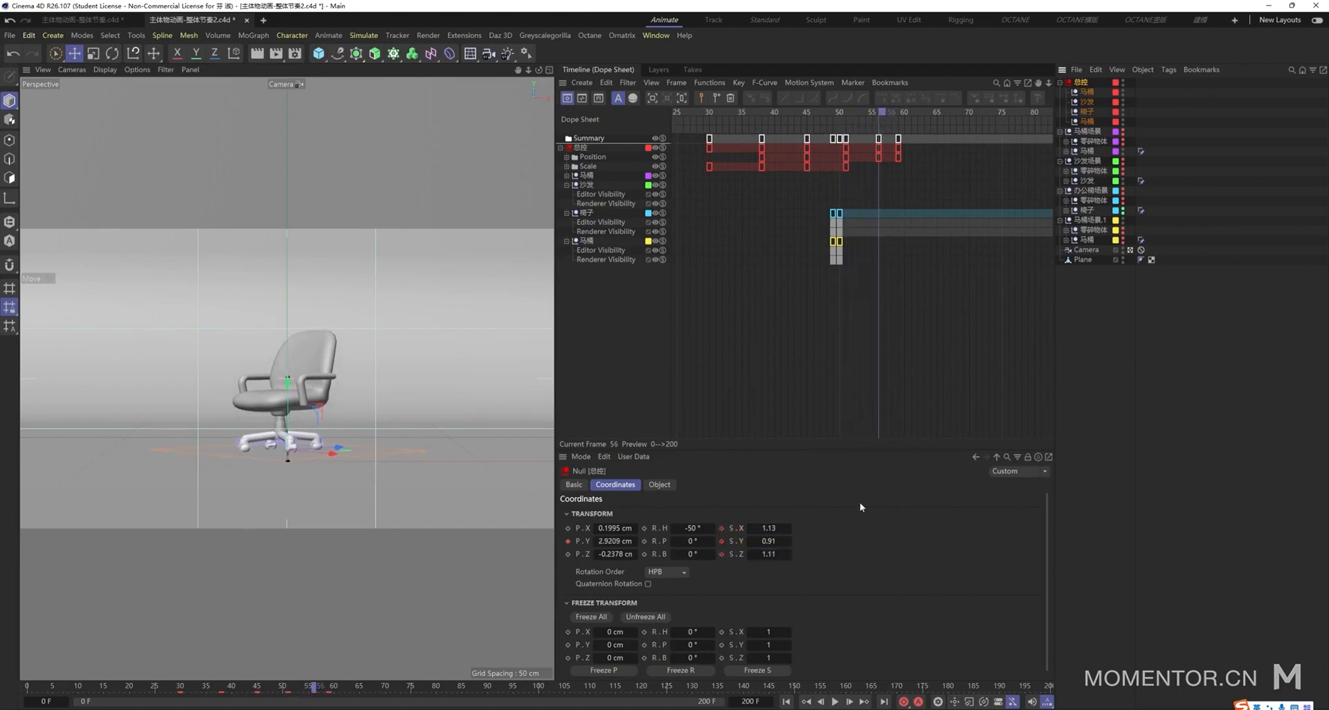
mouse_move(768, 542)
mouse_down()
mouse_move(796, 542)
mouse_move(745, 555)
mouse_move(751, 530)
mouse_up()
click(721, 542)
click(720, 556)
click(721, 528)
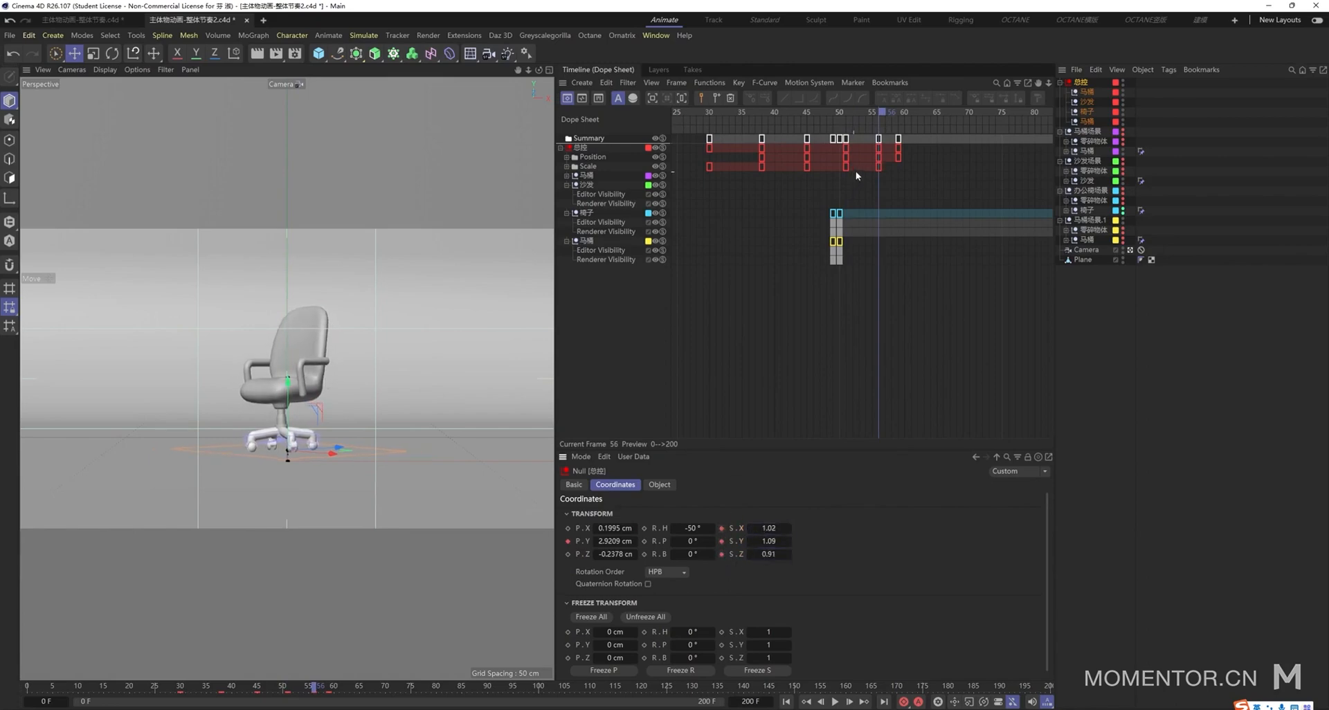
- Keyframe the 总控 null's scale back to 1 on all three axes at frame 59
scroll(885, 114, up, 1)
drag(884, 113, 916, 121)
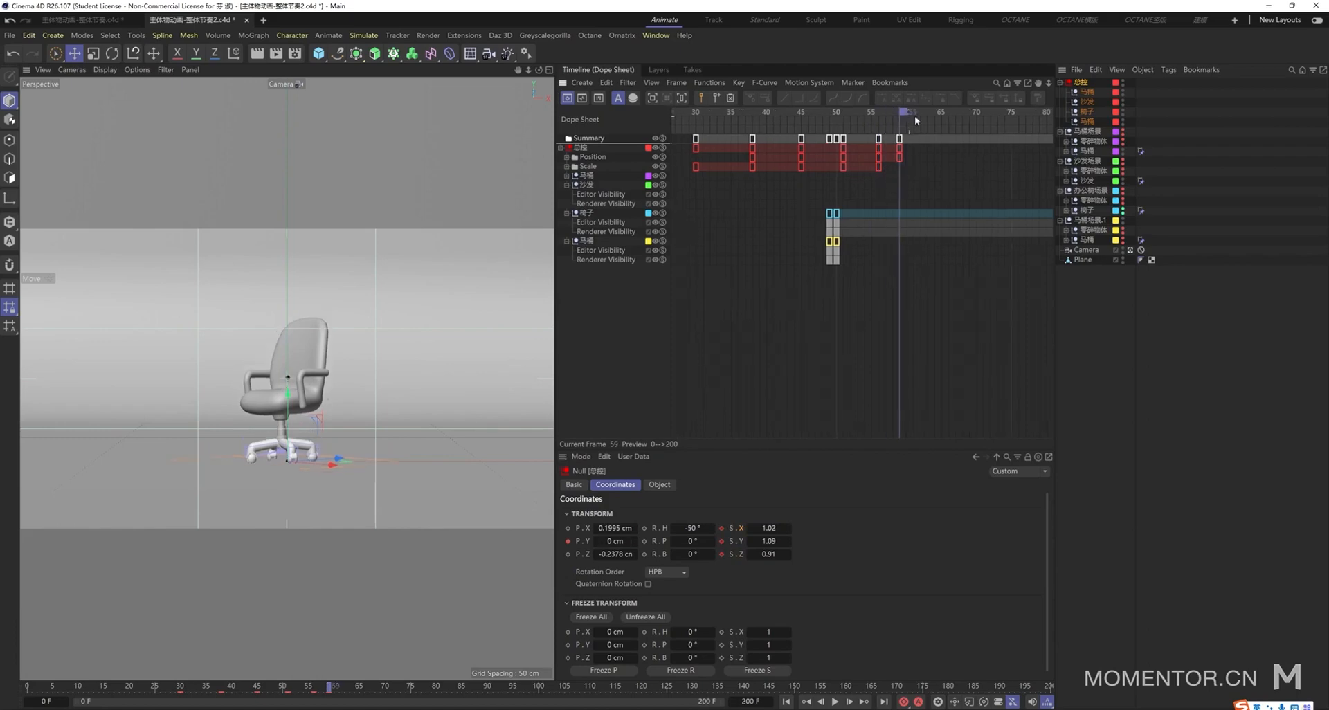
double_click(768, 554)
text(1)
double_click(769, 542)
text(1)
double_click(769, 529)
text(1)
key(Return)
click(732, 536)
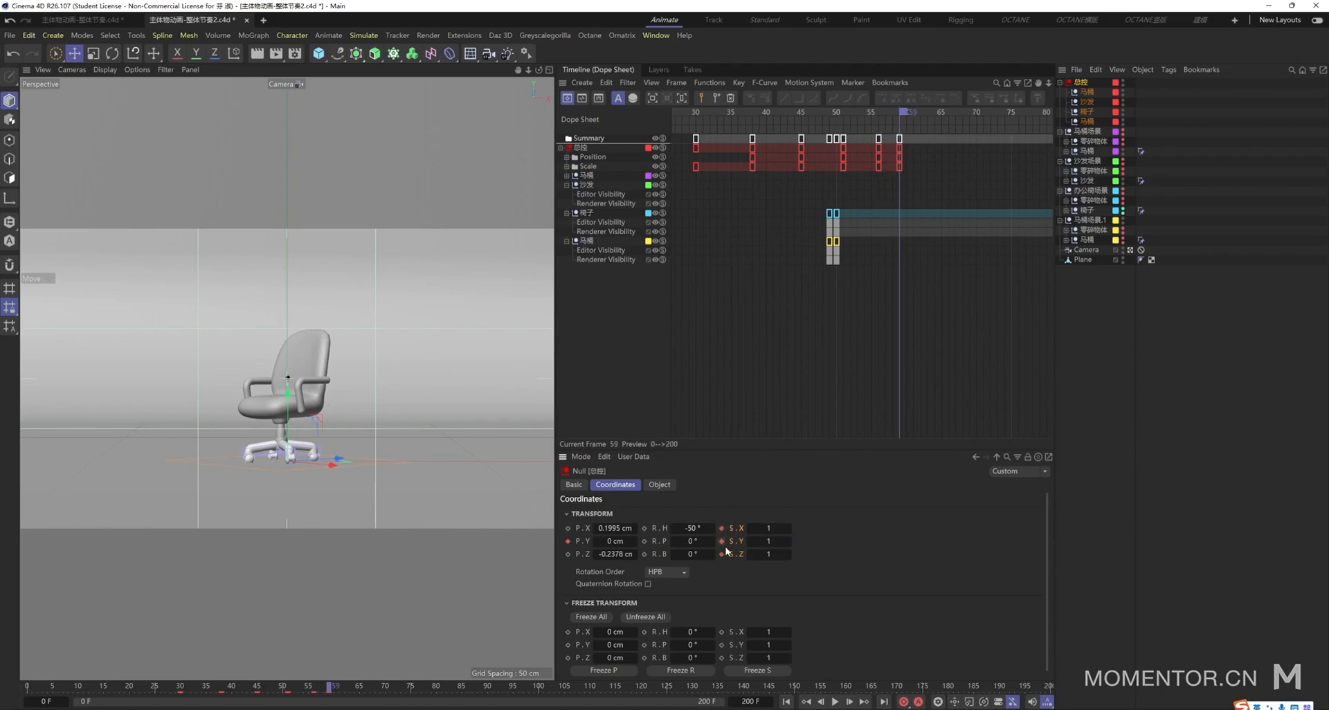
- Correct the 总控 null's Scale X key at frame 56 to 0.91, copied from its Scale Z value
click(948, 198)
click(878, 166)
click(876, 113)
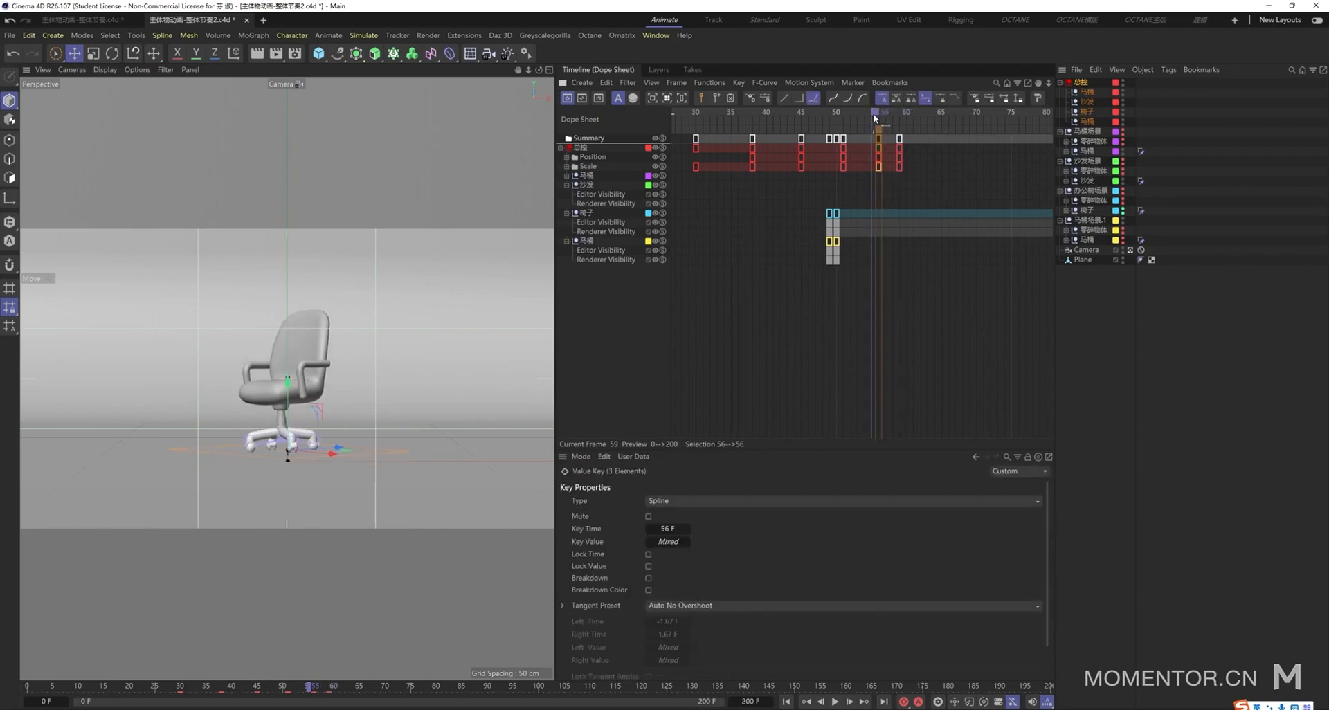
click(1082, 83)
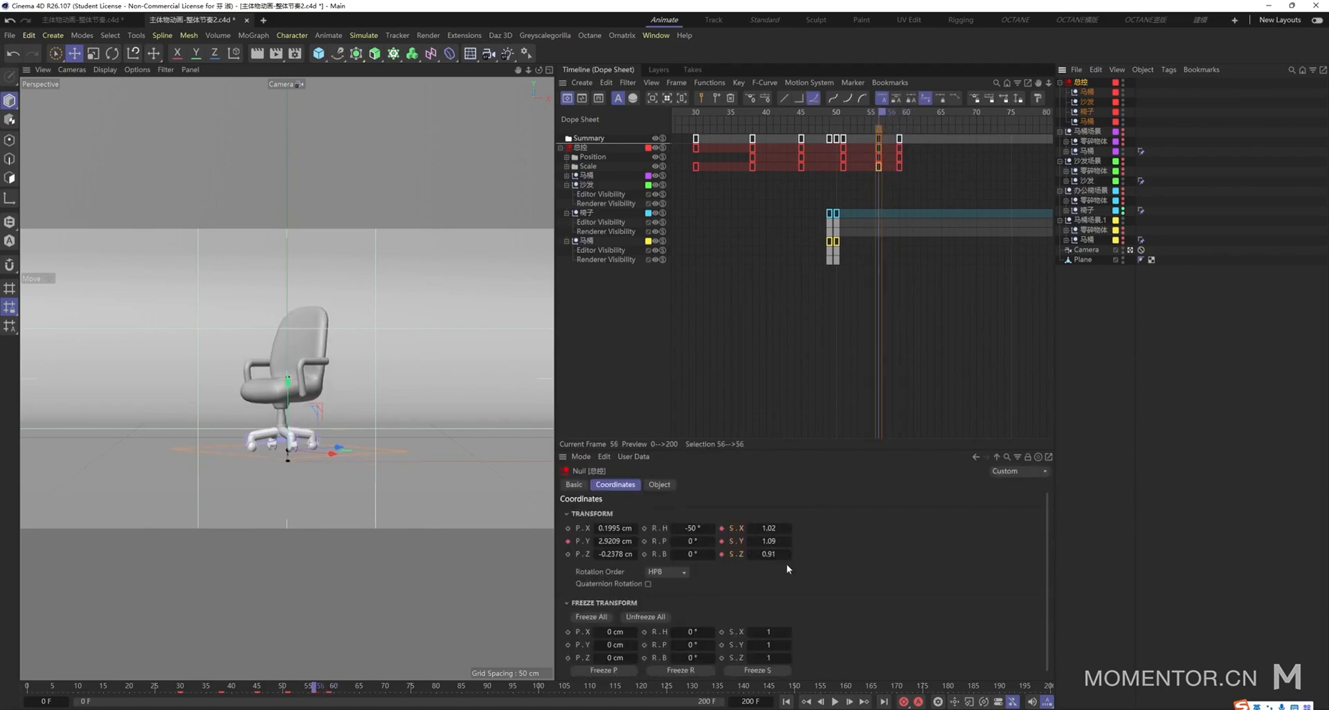
double_click(772, 529)
double_click(772, 555)
key(ctrl+c)
double_click(772, 529)
key(ctrl+v)
key(Return)
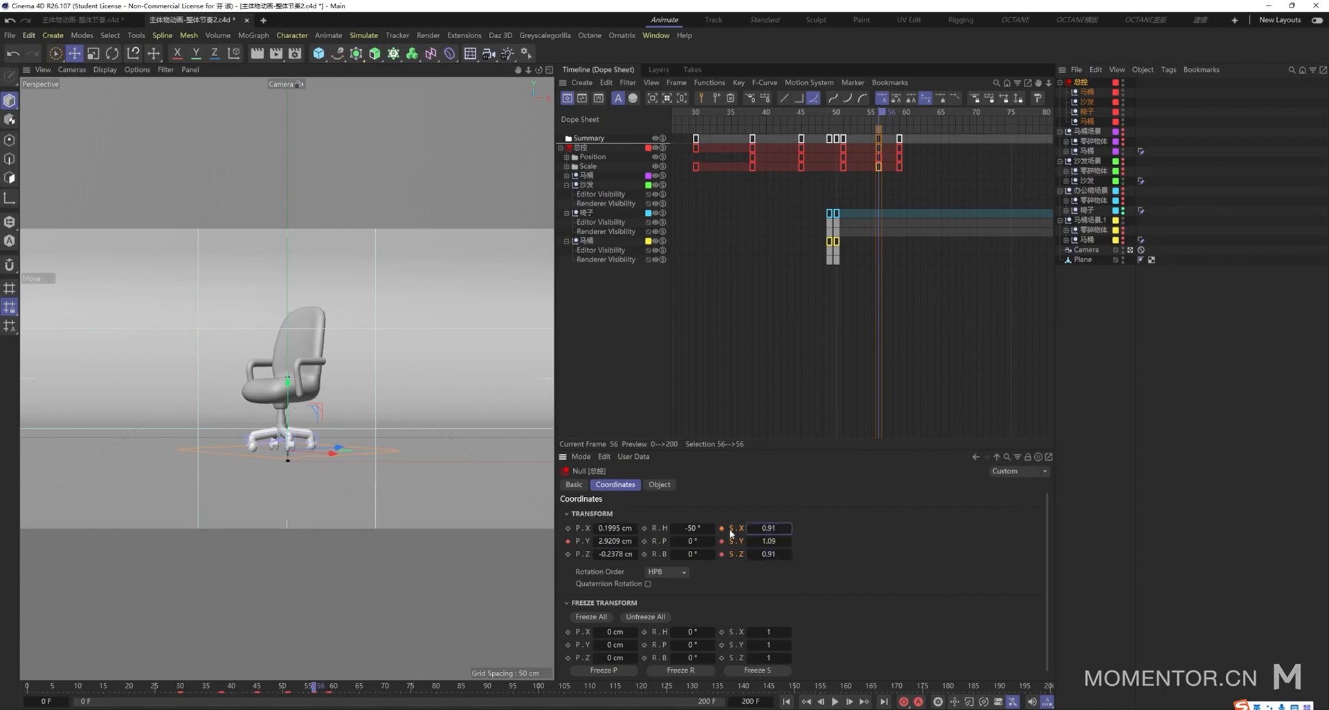
- On the scale curves, lengthen the frame 30 keys' right tangents to about 5.03 F and collapse the frame 38 keys' right tangents to zero
alt+middle_drag(890, 148, 933, 148)
click(739, 167)
key(g)
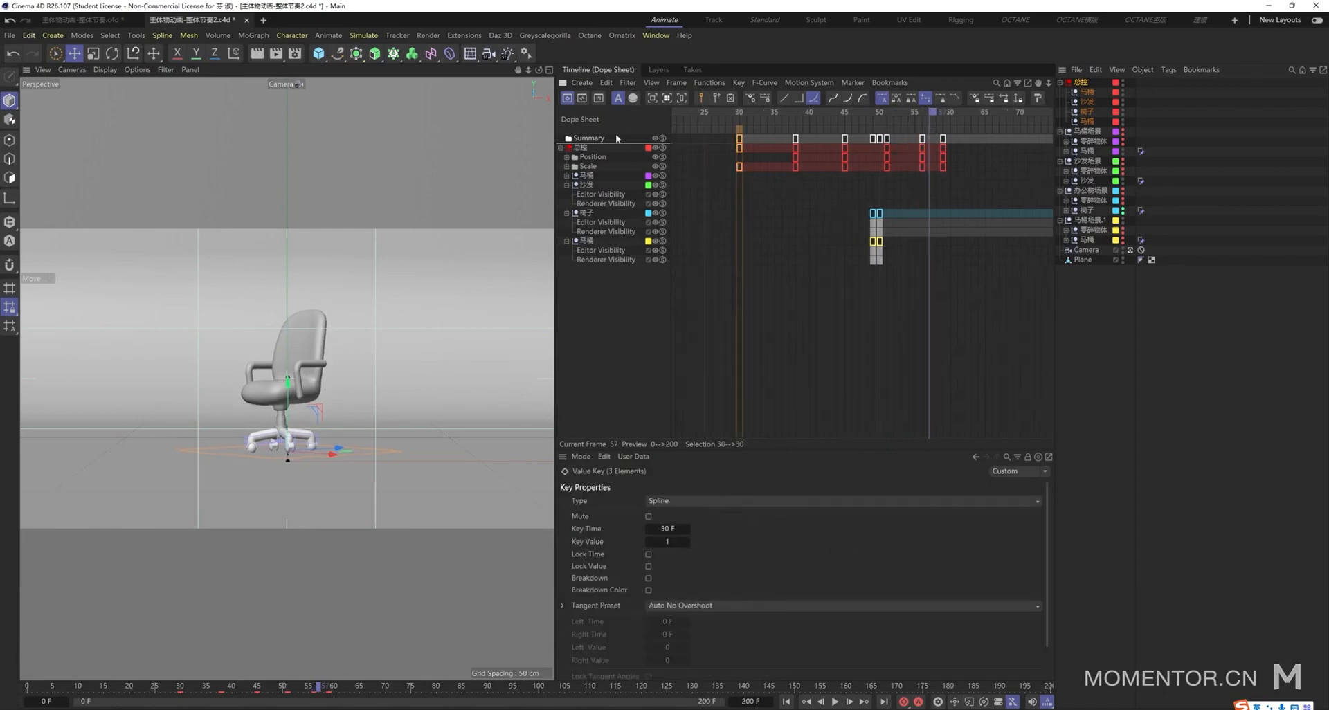
click(582, 99)
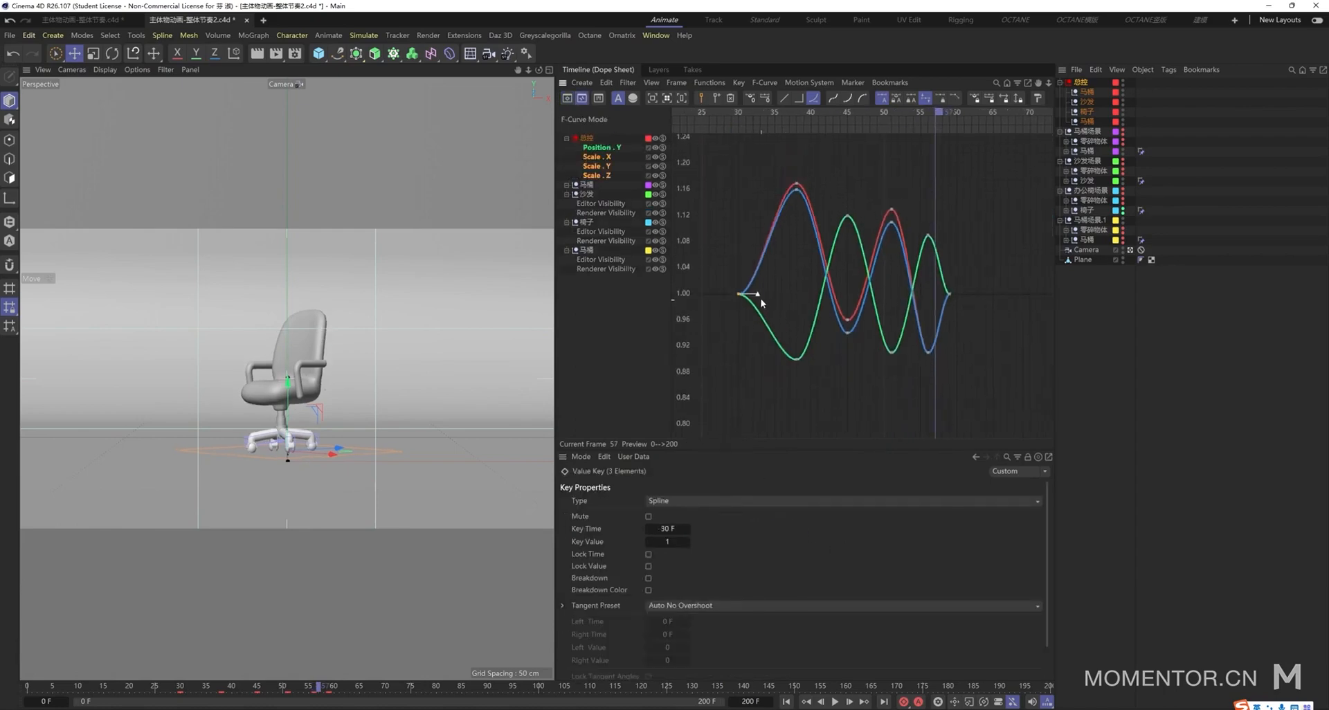
mouse_move(759, 297)
mouse_down()
mouse_move(688, 299)
mouse_move(775, 295)
mouse_up()
key(ctrl+z)
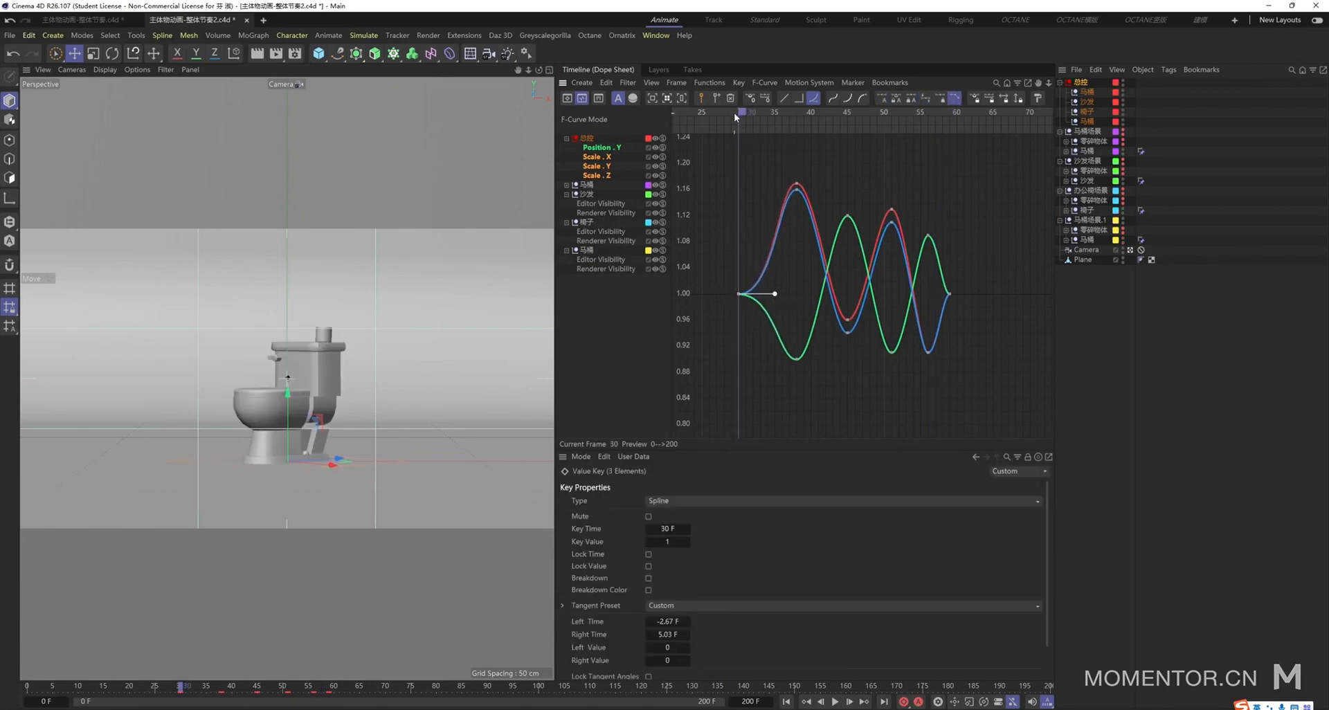
drag(755, 119, 778, 408)
shift+drag(825, 192, 761, 191)
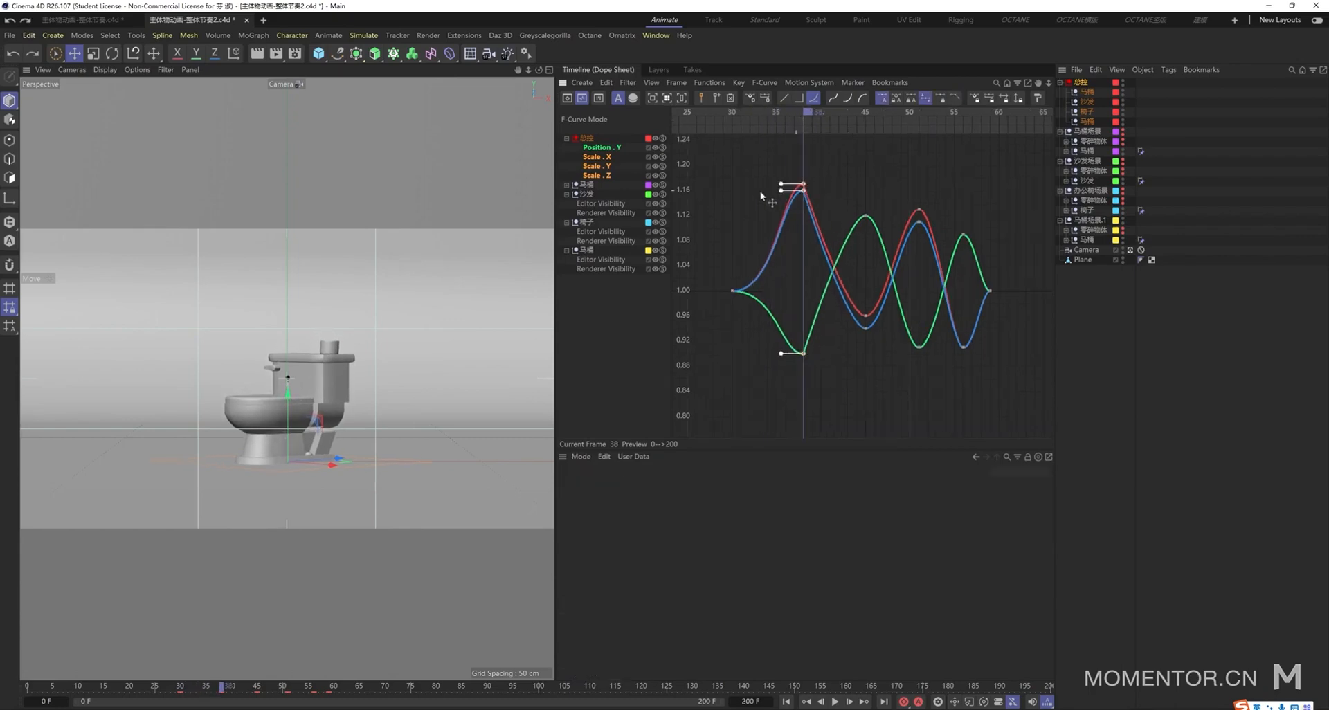
- Widen the frame 45 scale keys' tangents, with the left ones about -4.42 F, for rounder curves at the jump's peak
drag(857, 120, 830, 123)
drag(843, 144, 833, 330)
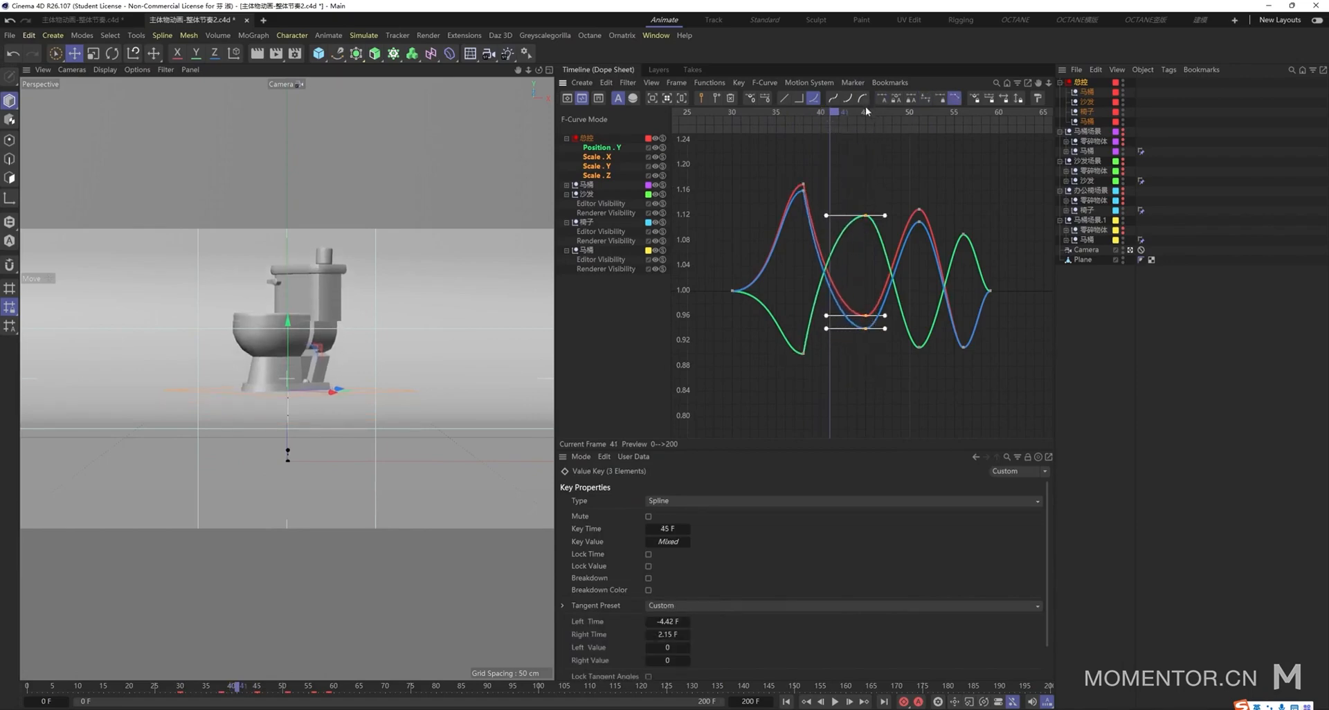
click(866, 111)
alt+right_drag(867, 176, 872, 192)
alt+middle_drag(873, 192, 839, 198)
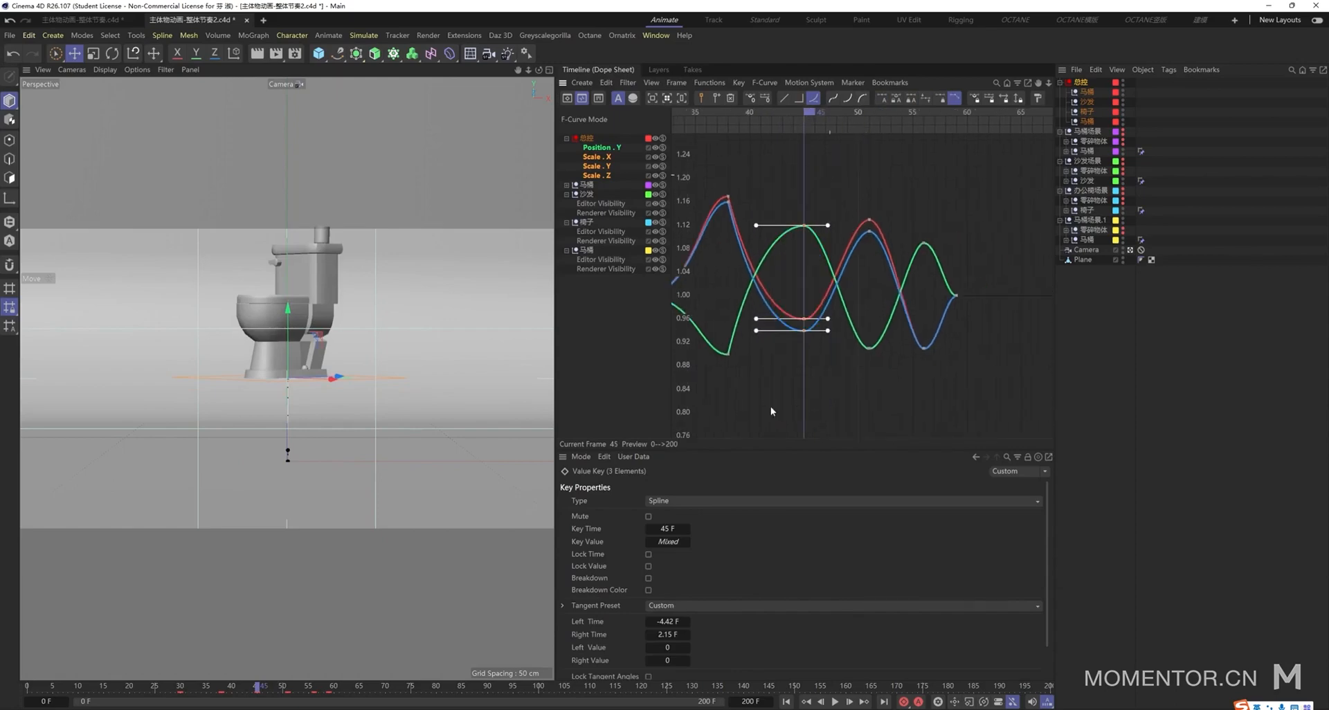
drag(829, 226, 849, 226)
- Collapse both tangents of the frame 51 scale keys to 0 F for a sharp landing
drag(888, 418, 867, 392)
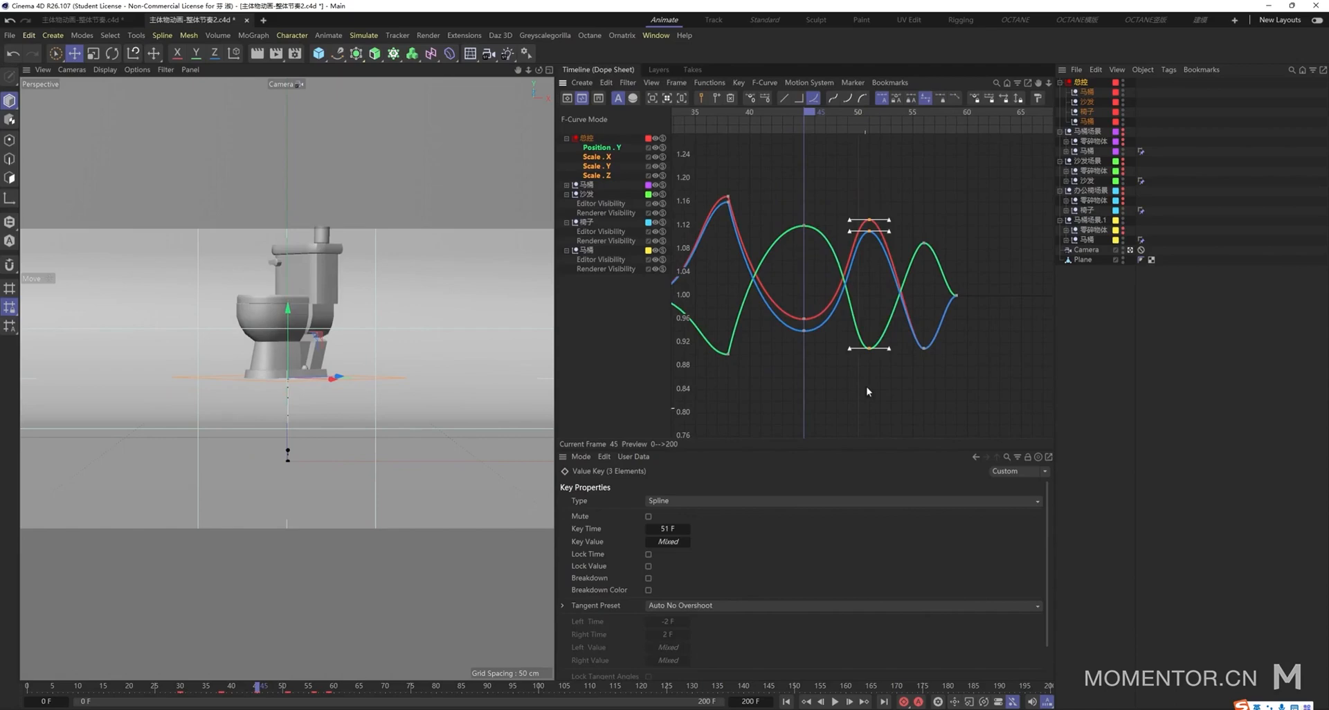
click(864, 111)
click(868, 112)
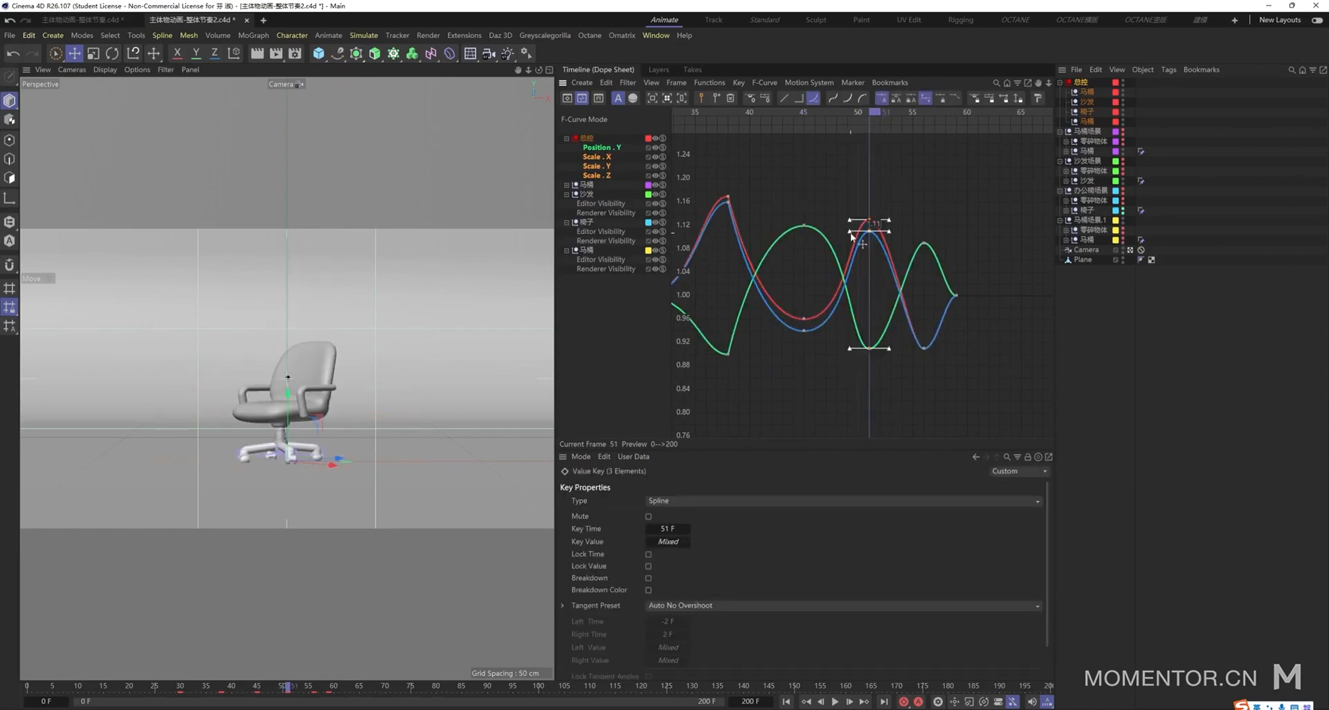
mouse_move(852, 237)
mouse_down()
mouse_move(890, 236)
mouse_move(859, 230)
mouse_up()
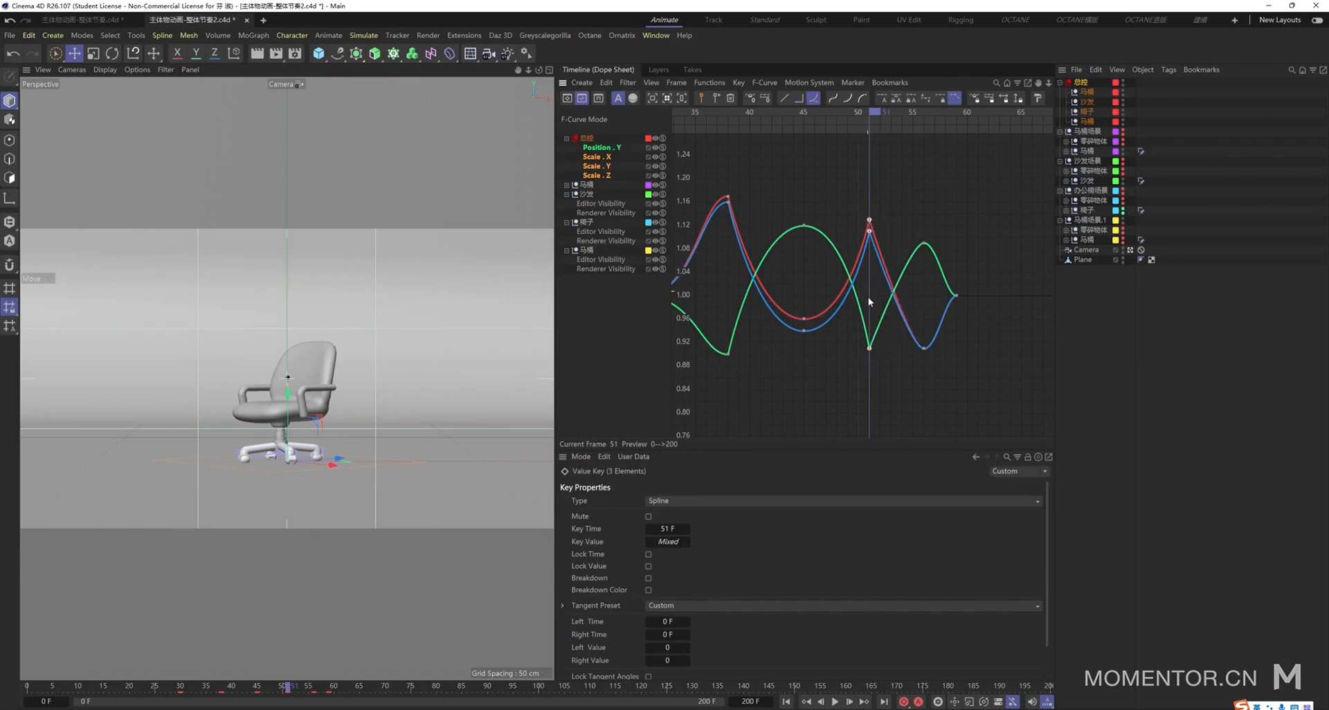
- Widen the tangents of the frame 56 scale keys and select the frame 59 scale keys
drag(916, 378, 891, 212)
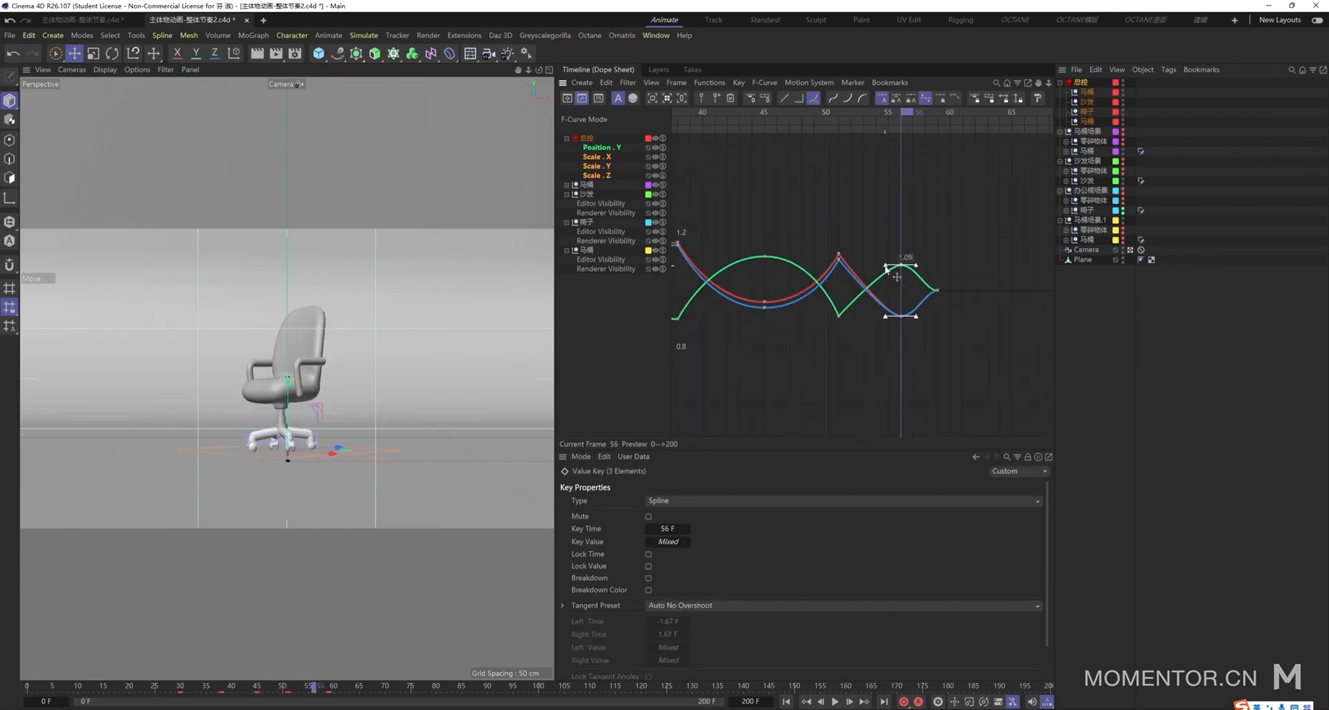
drag(886, 266, 1016, 331)
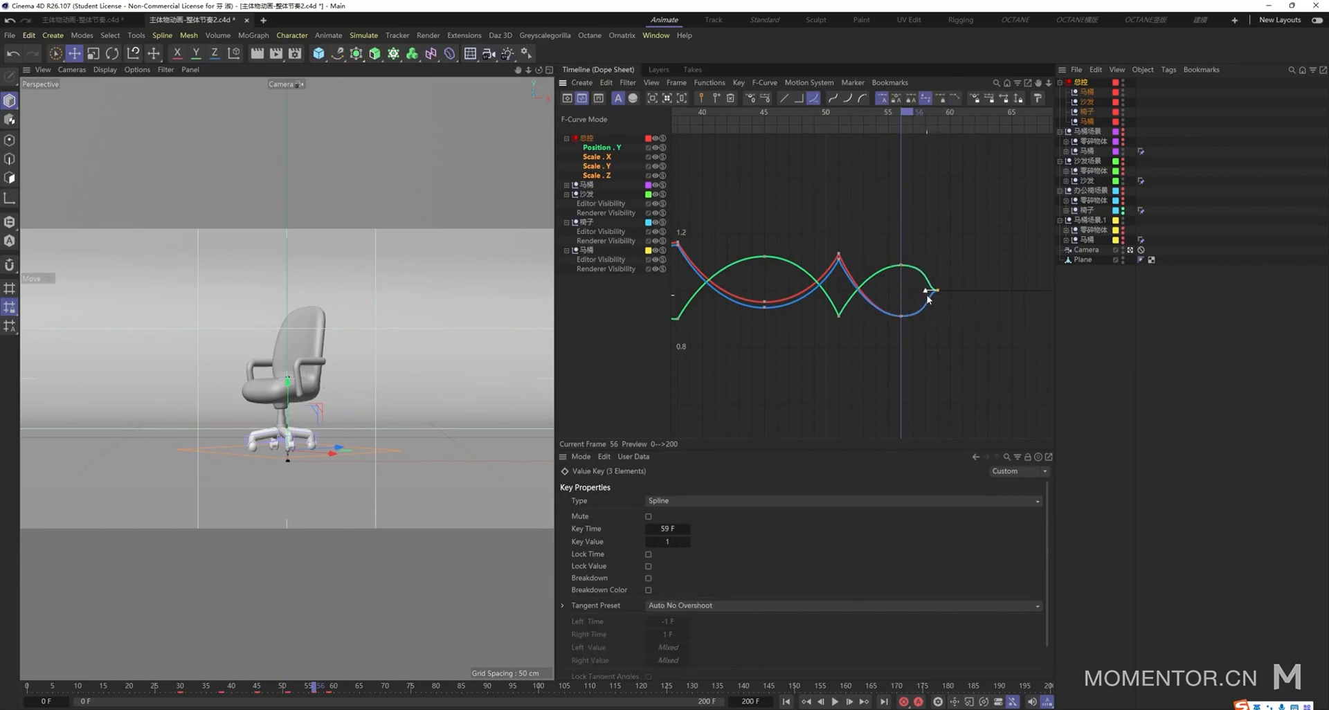
- Collapse the left tangents of the frame 59 scale keys to 0 F and deselect the keys
drag(926, 292, 966, 304)
alt+right_drag(949, 309, 792, 280)
alt+middle_drag(792, 280, 826, 296)
click(895, 242)
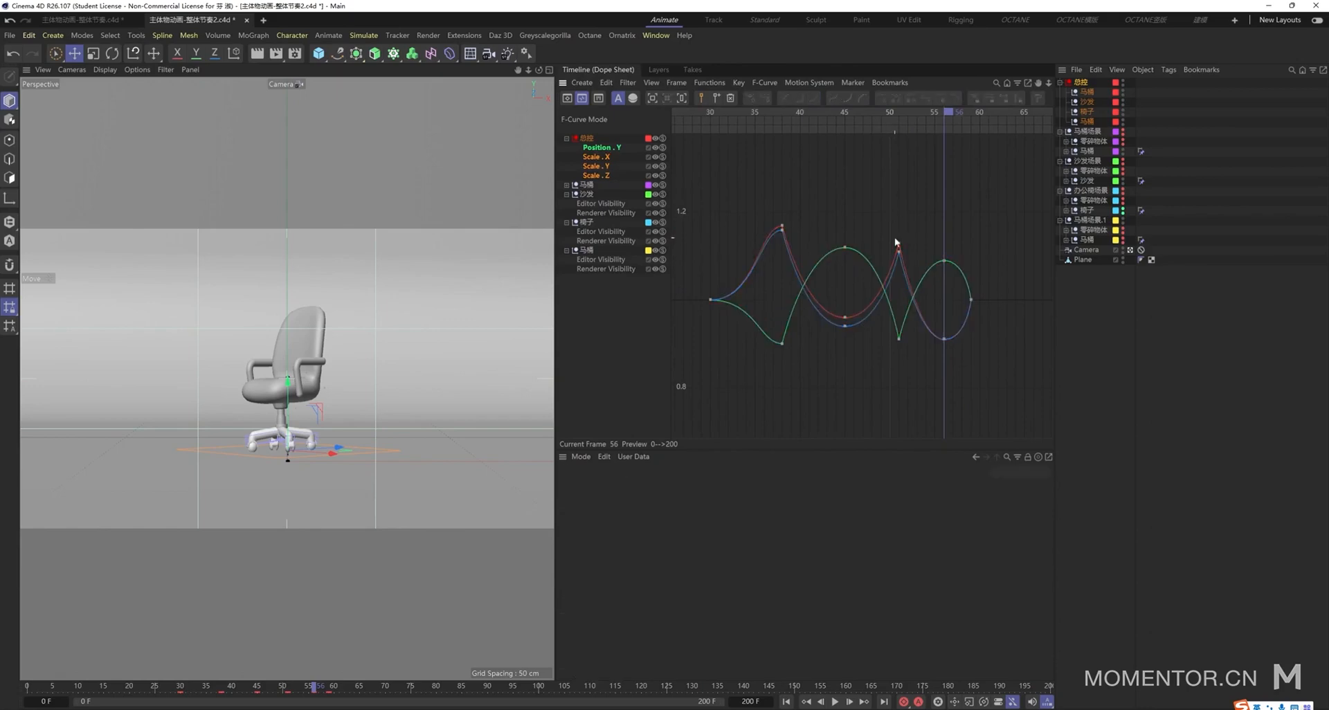
- Play back the toilet-to-chair jump from frame 31 to check the motion of the refined scale curves
drag(801, 112, 721, 114)
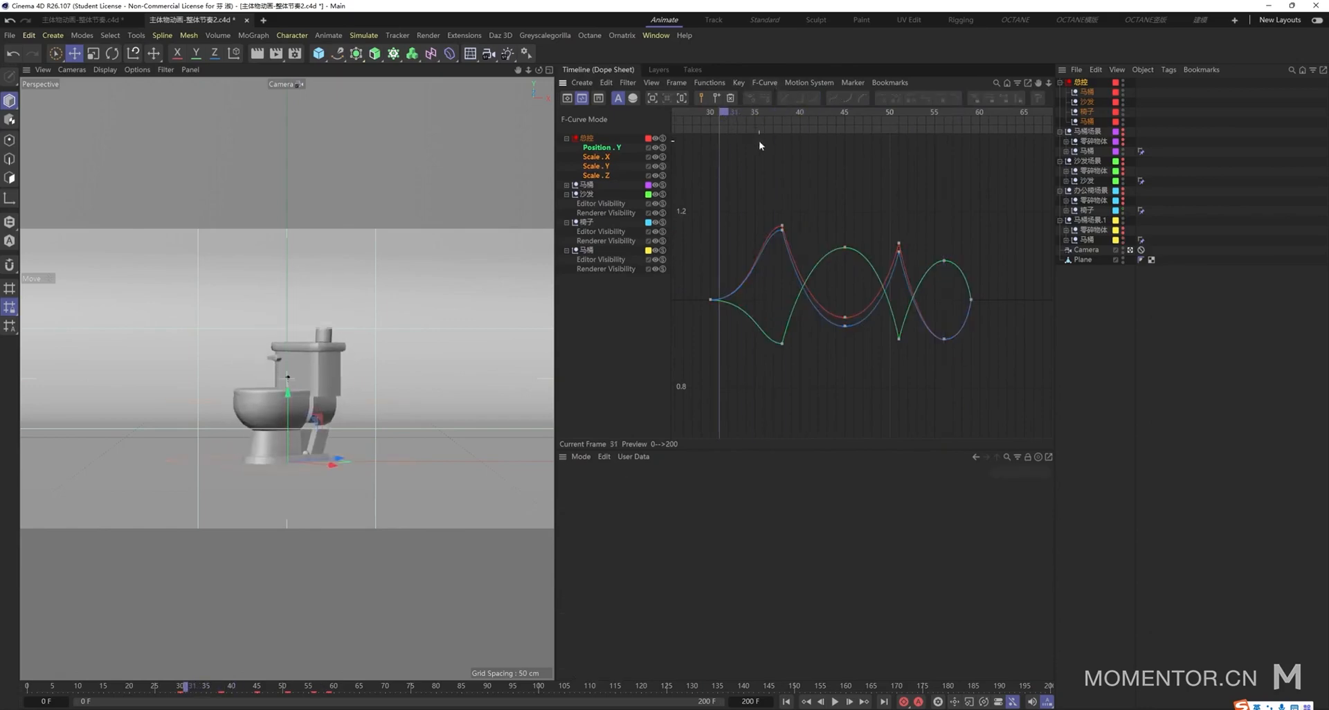
key(F8)
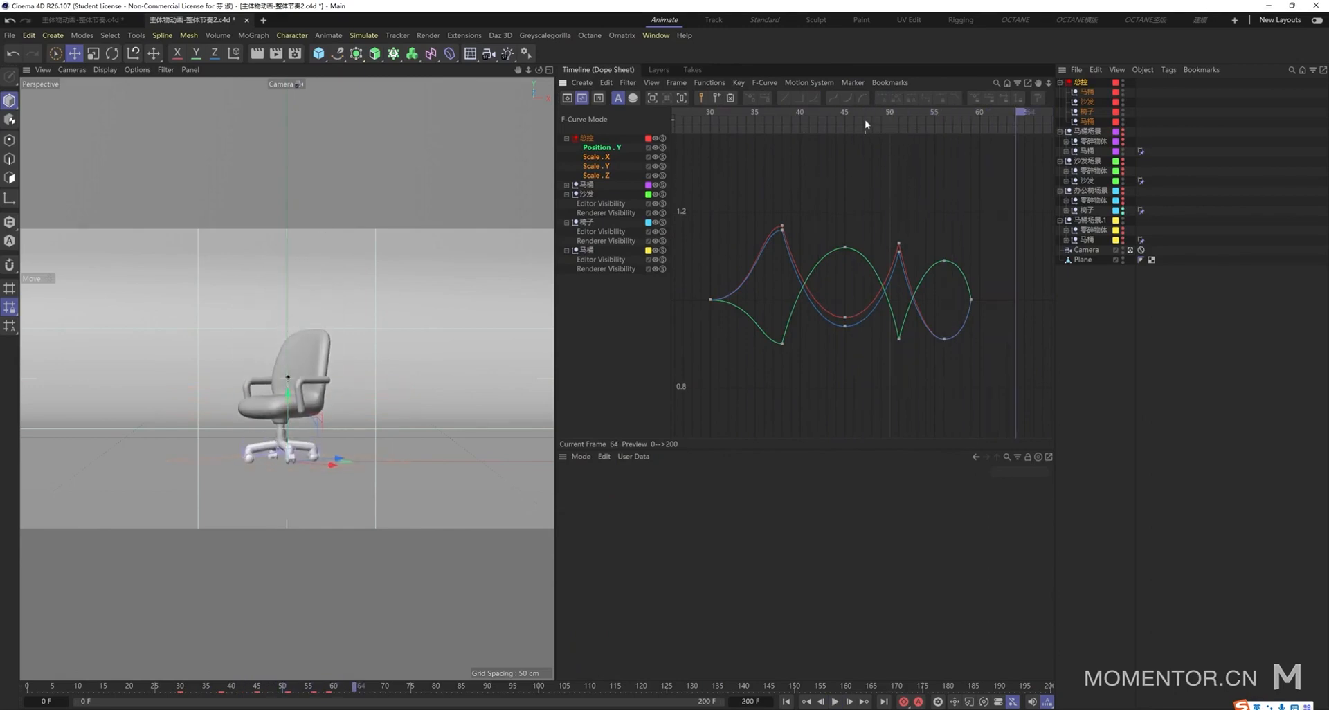
key(F8)
key(F8)
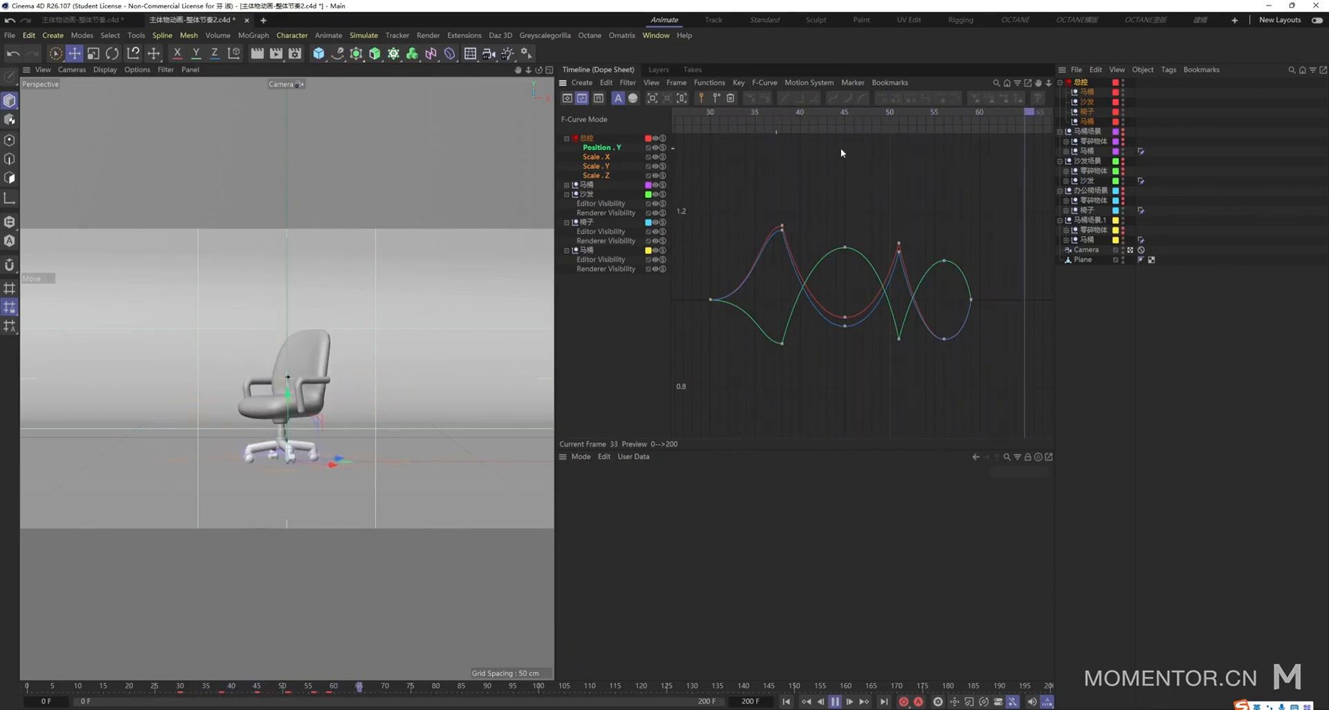
key(F8)
drag(830, 115, 1008, 242)
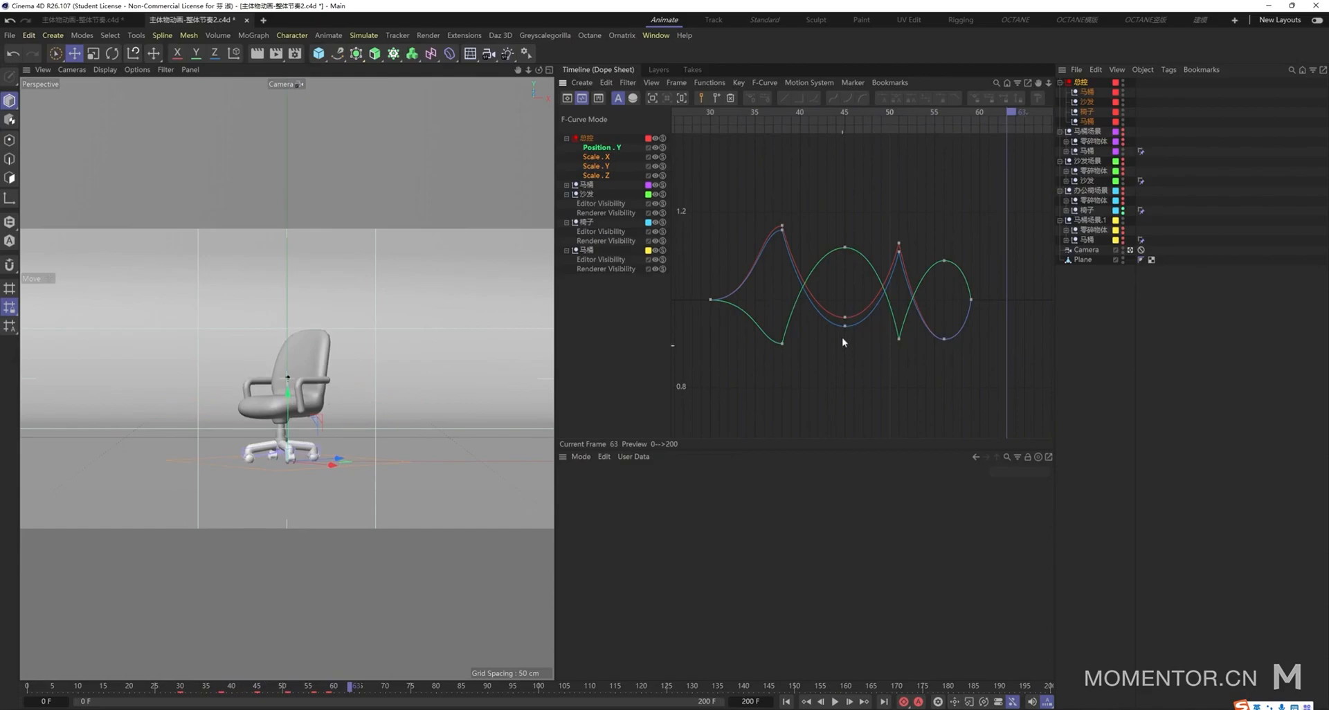
- Switch to After Effects and play the reference preview around the chair's landing to study its settling motion
click(896, 693)
key(space)
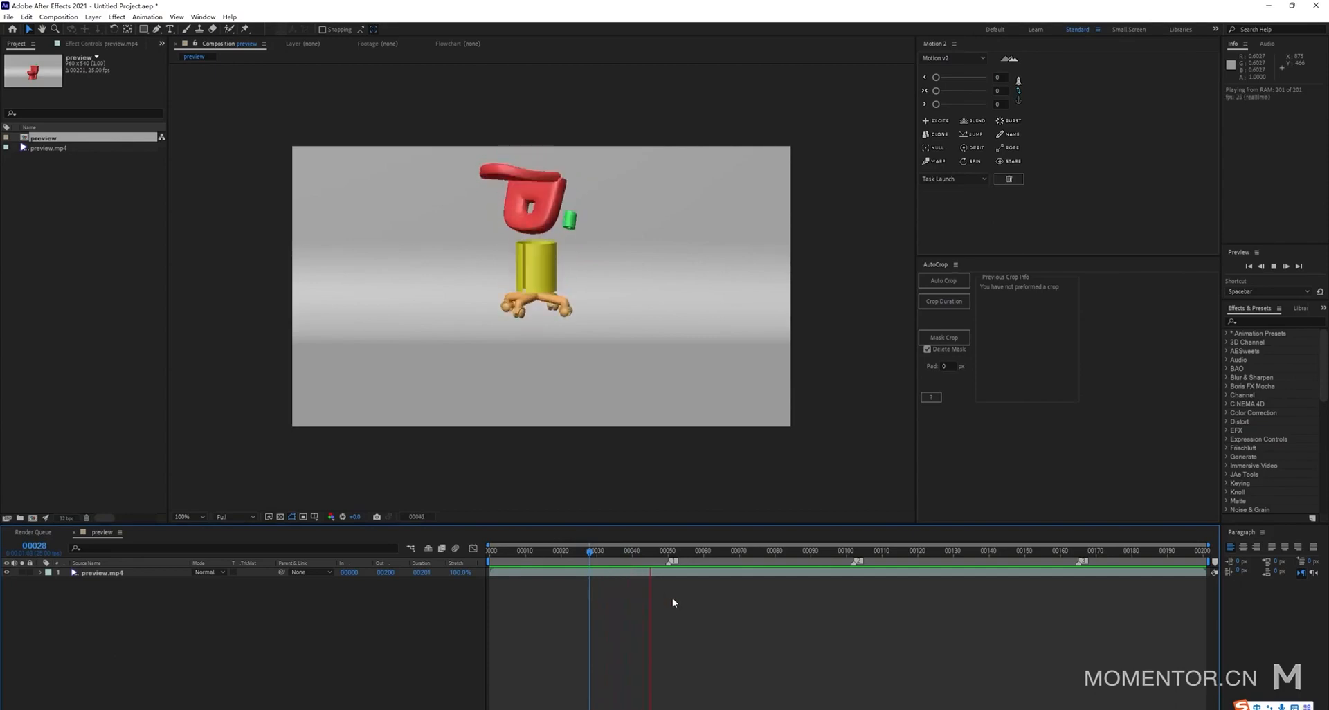
key(space)
drag(696, 561, 671, 577)
key(space)
key(space)
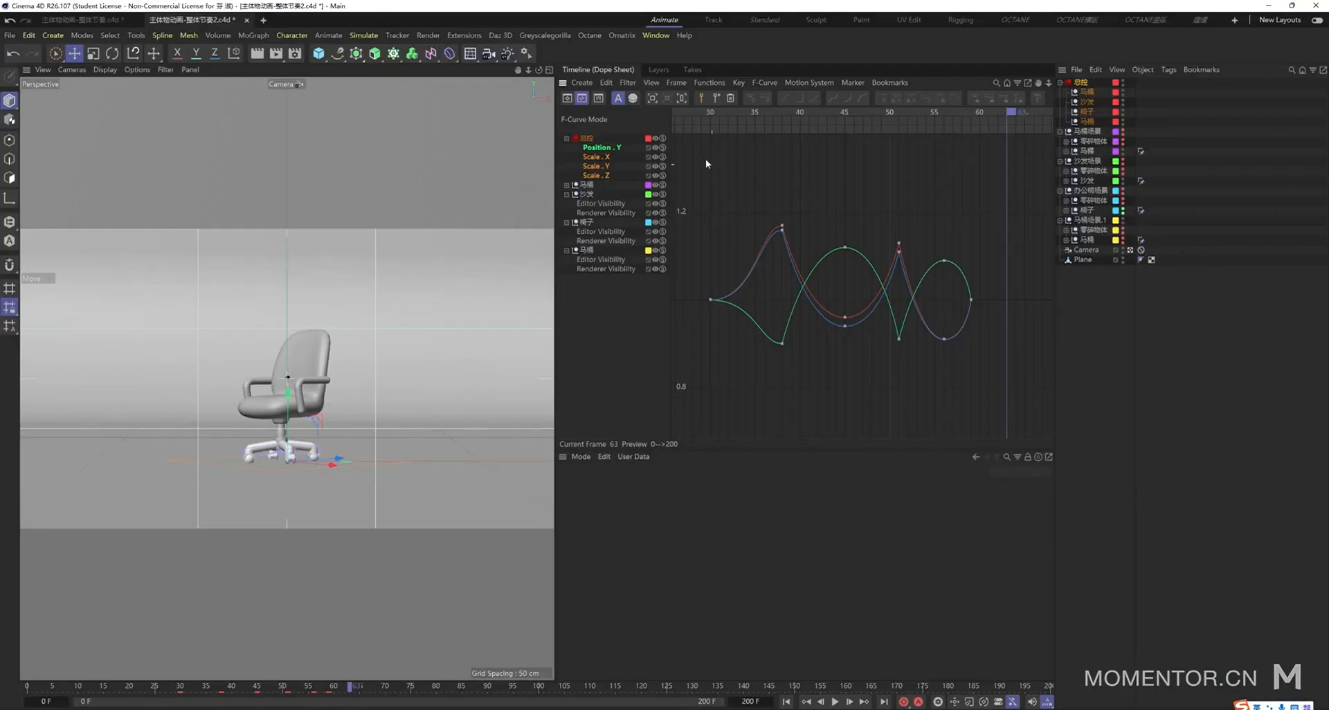
- Back in Cinema 4D, duplicate the frame 56 and 59 scale keys of 总控 to frames 63 and 66
click(566, 97)
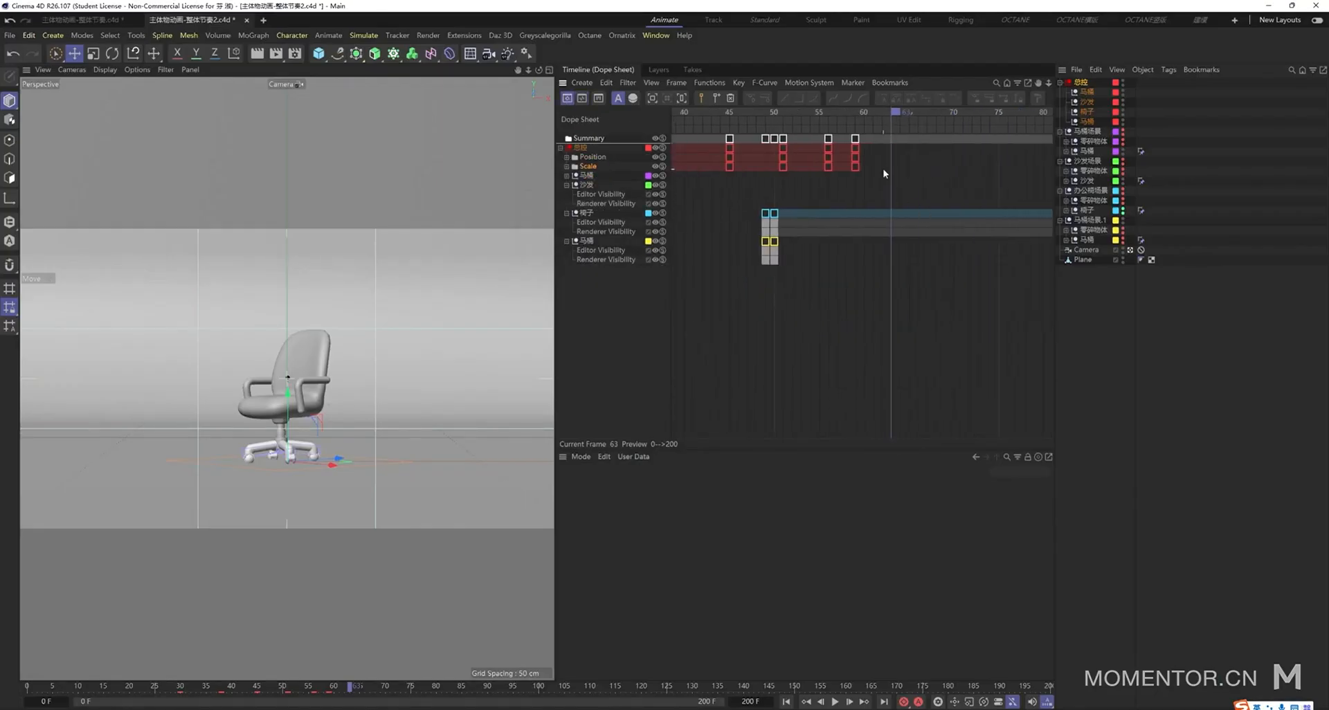
drag(884, 170, 920, 171)
click(879, 182)
click(895, 182)
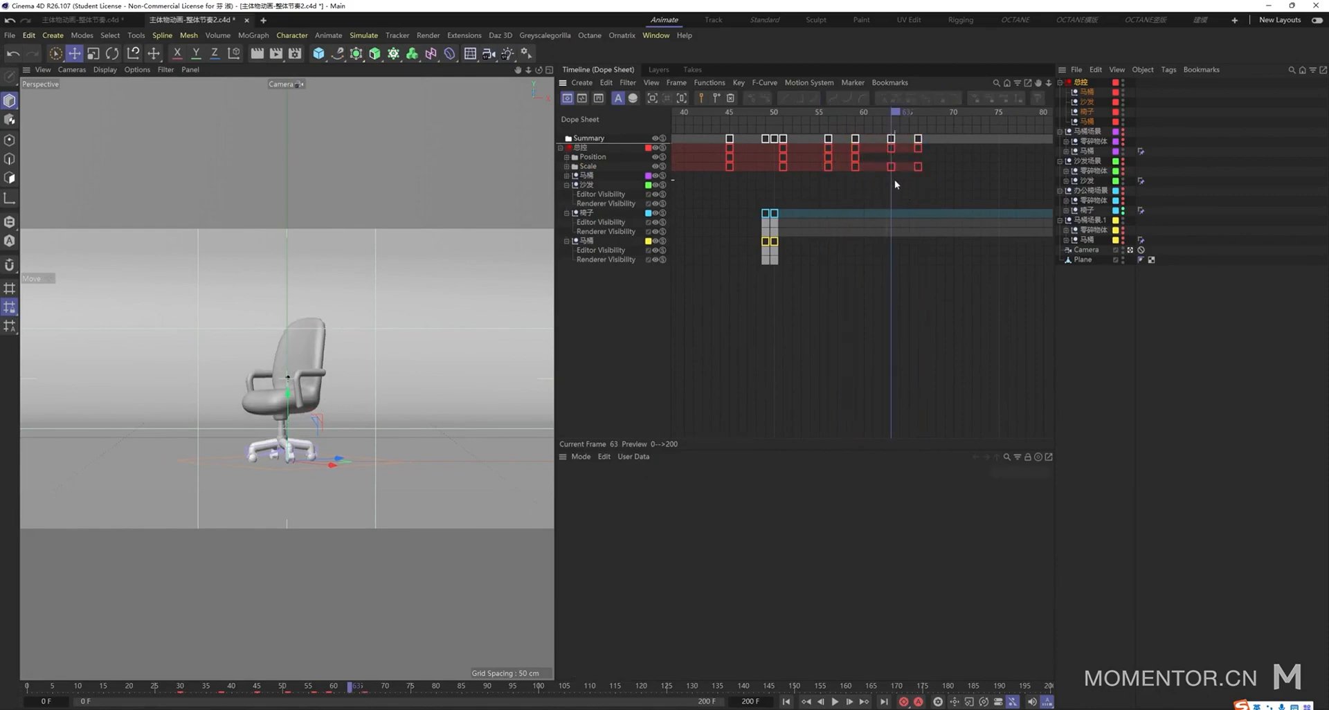
- On the F-curves, weaken the frame 63 stretch by lowering Scale Y to about 1.05 and raising Scale X and Z to about 0.95
click(891, 168)
click(584, 98)
click(886, 330)
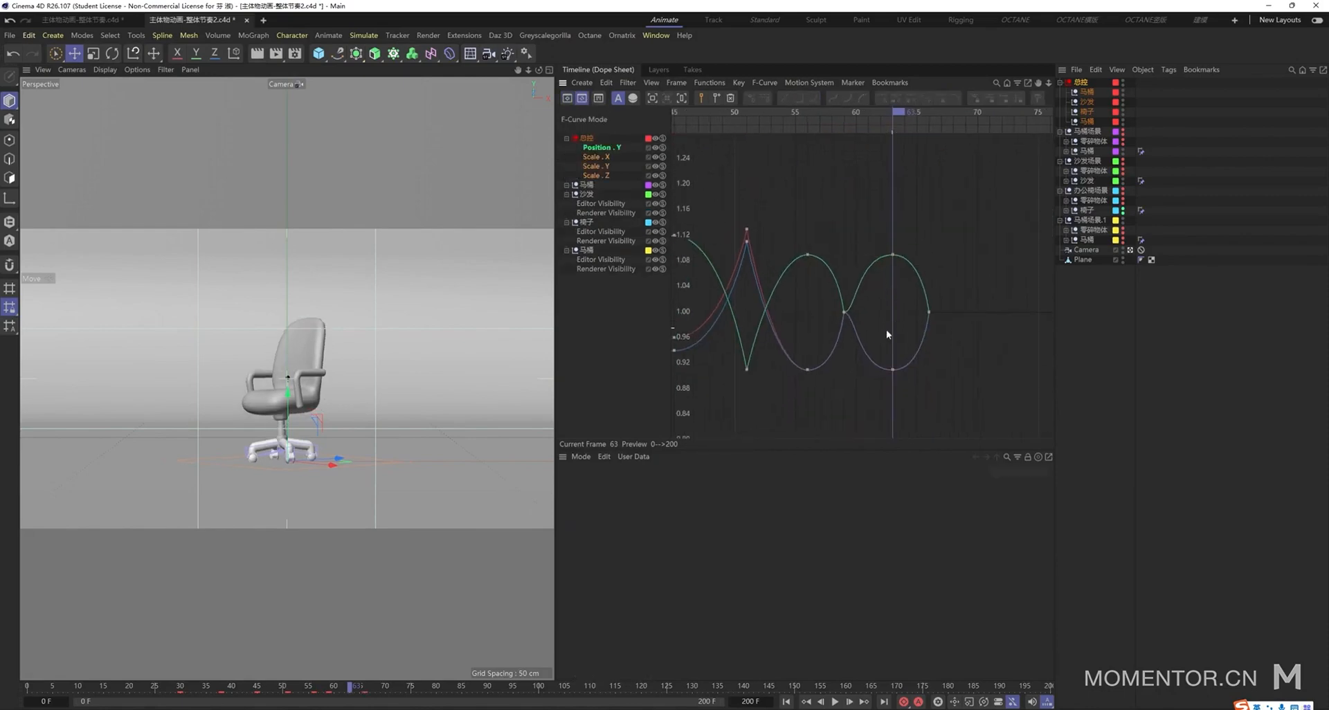
click(893, 369)
drag(893, 371, 893, 344)
drag(875, 236, 893, 284)
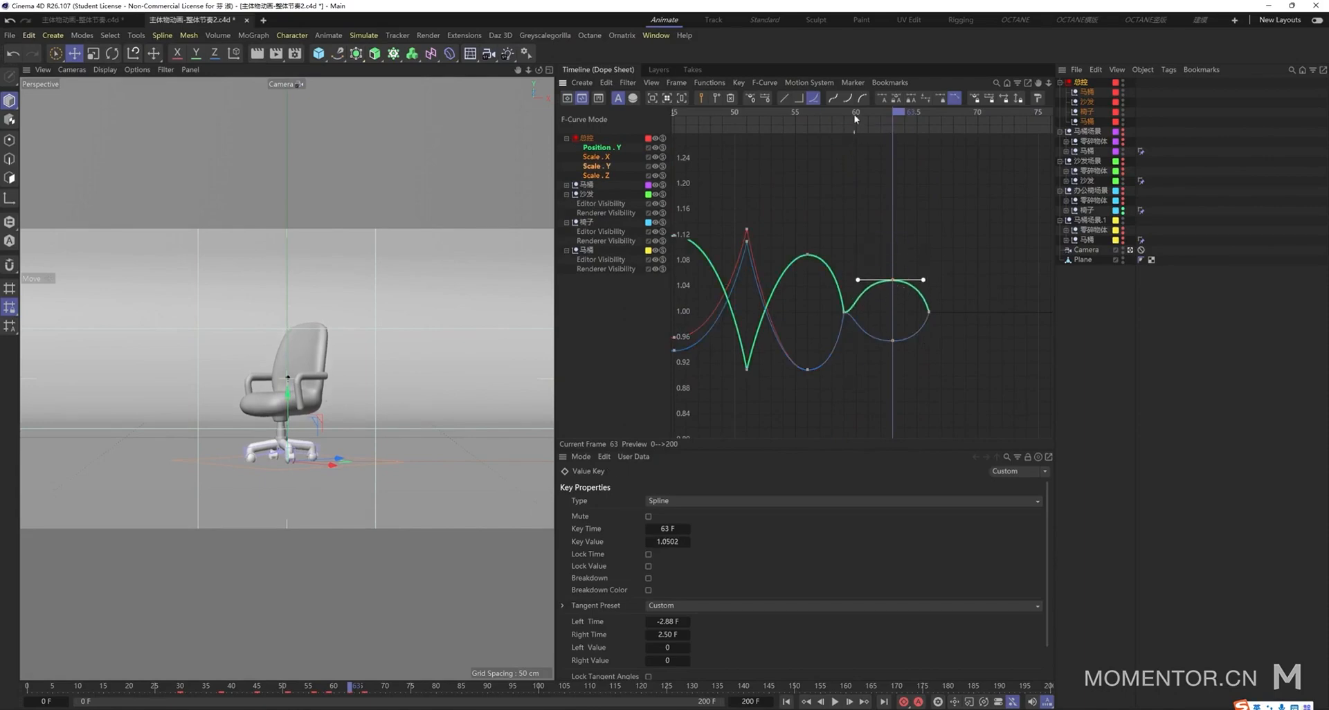
- Scrub and play back the chair's landing to review the added small rebound
drag(856, 119, 845, 115)
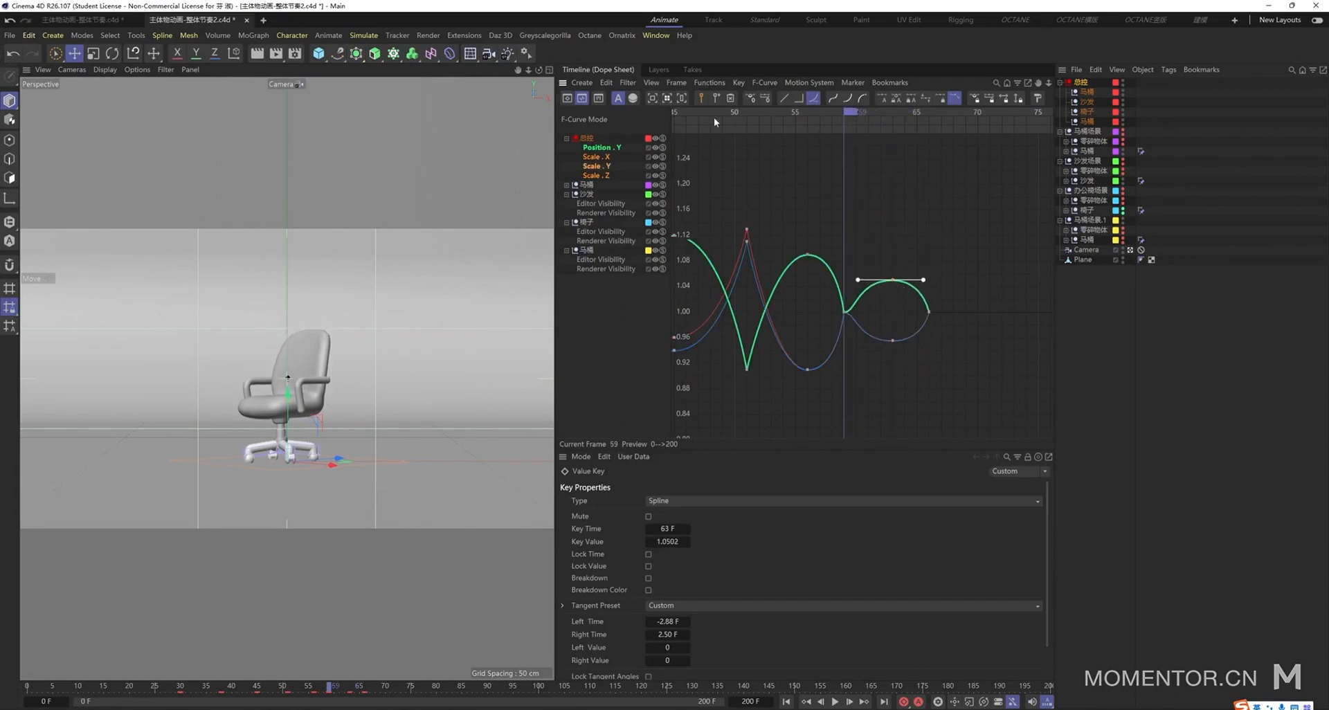
alt+right_drag(858, 126, 740, 112)
click(568, 98)
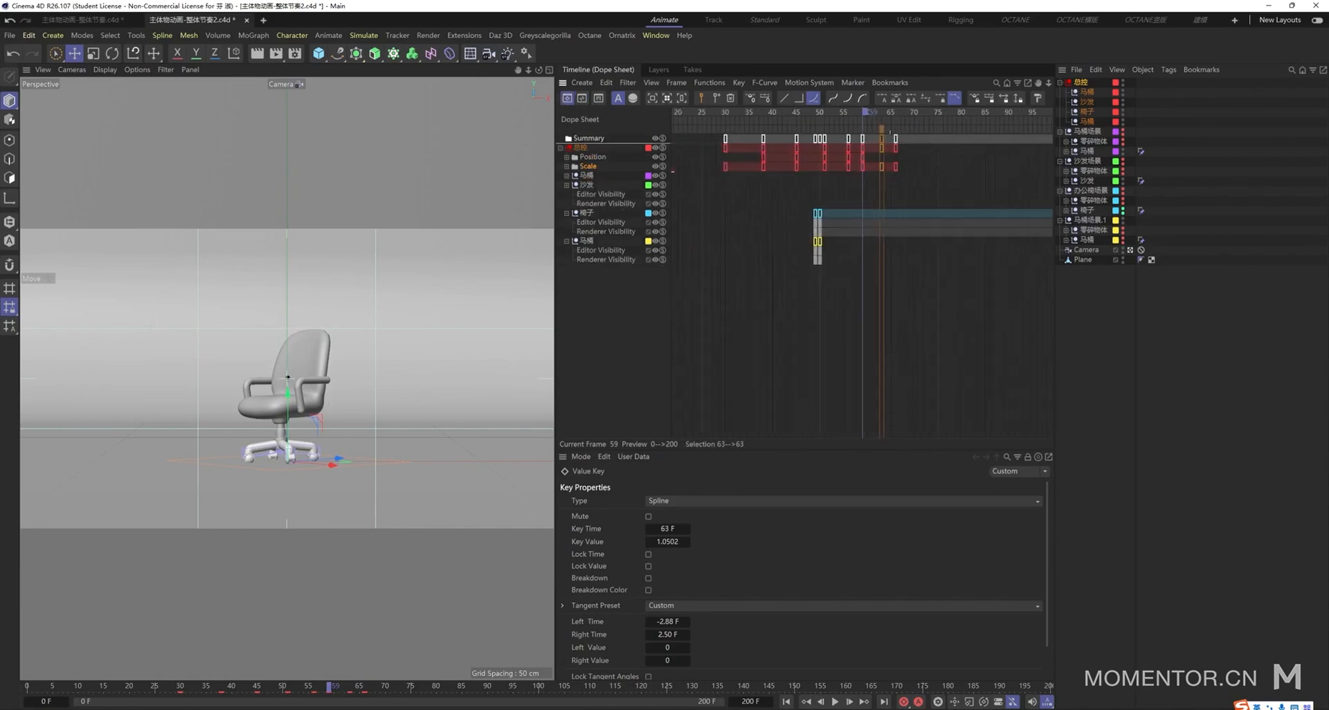
key(F8)
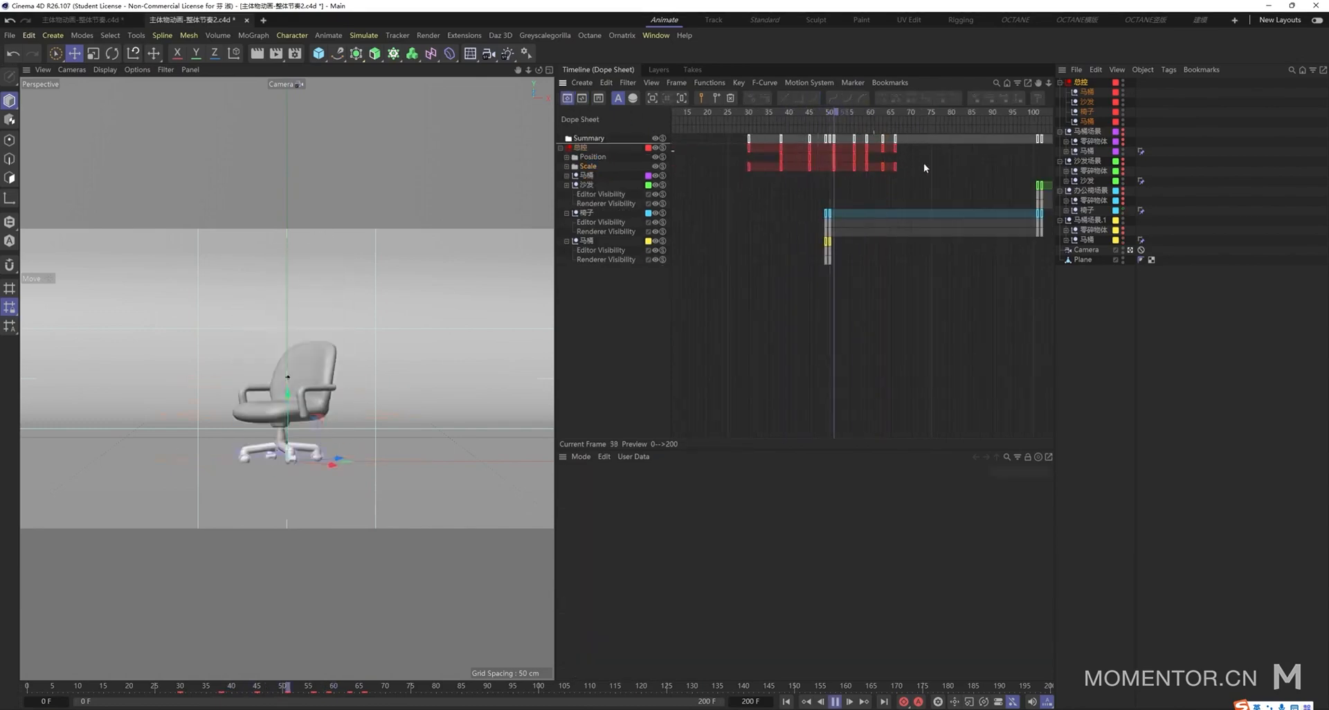
key(F8)
scroll(891, 163, up, 4)
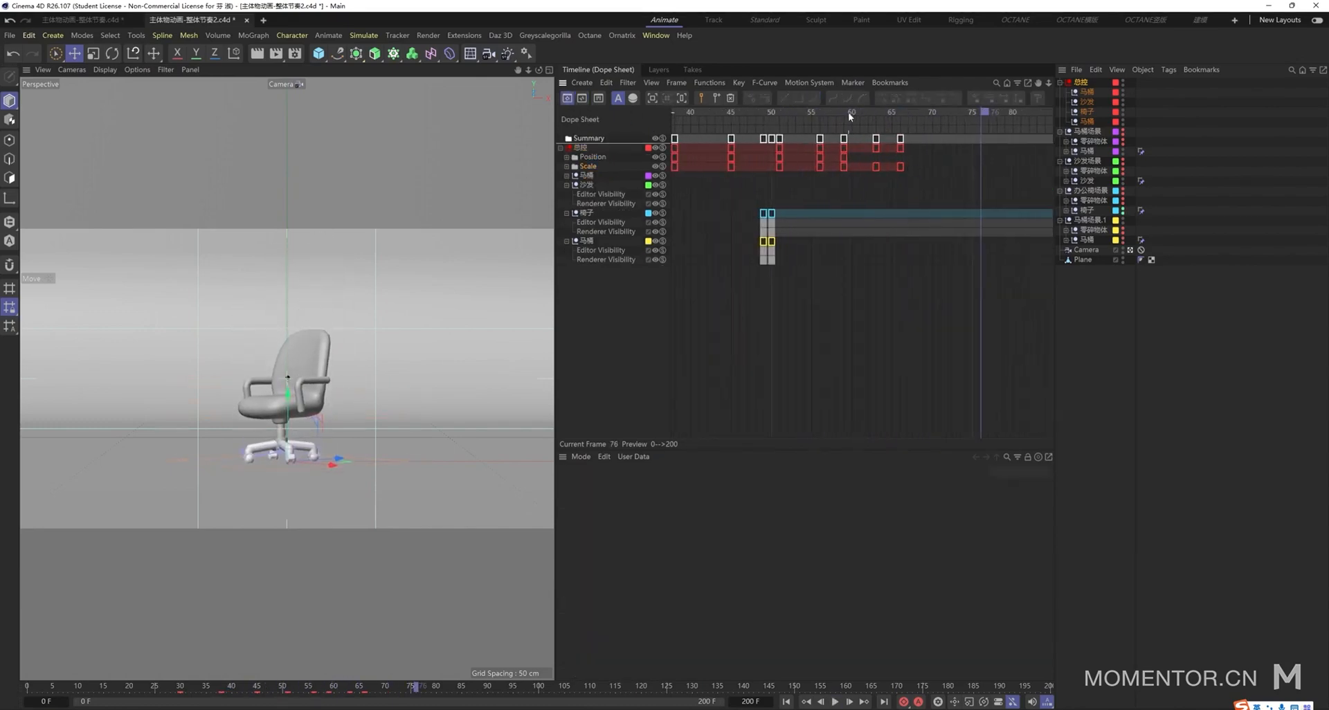
- Give the frame 59 scale keys a slight squash, with Scale X and Z about 1.02 and Scale Y about 0.987
click(848, 113)
click(846, 166)
click(1004, 259)
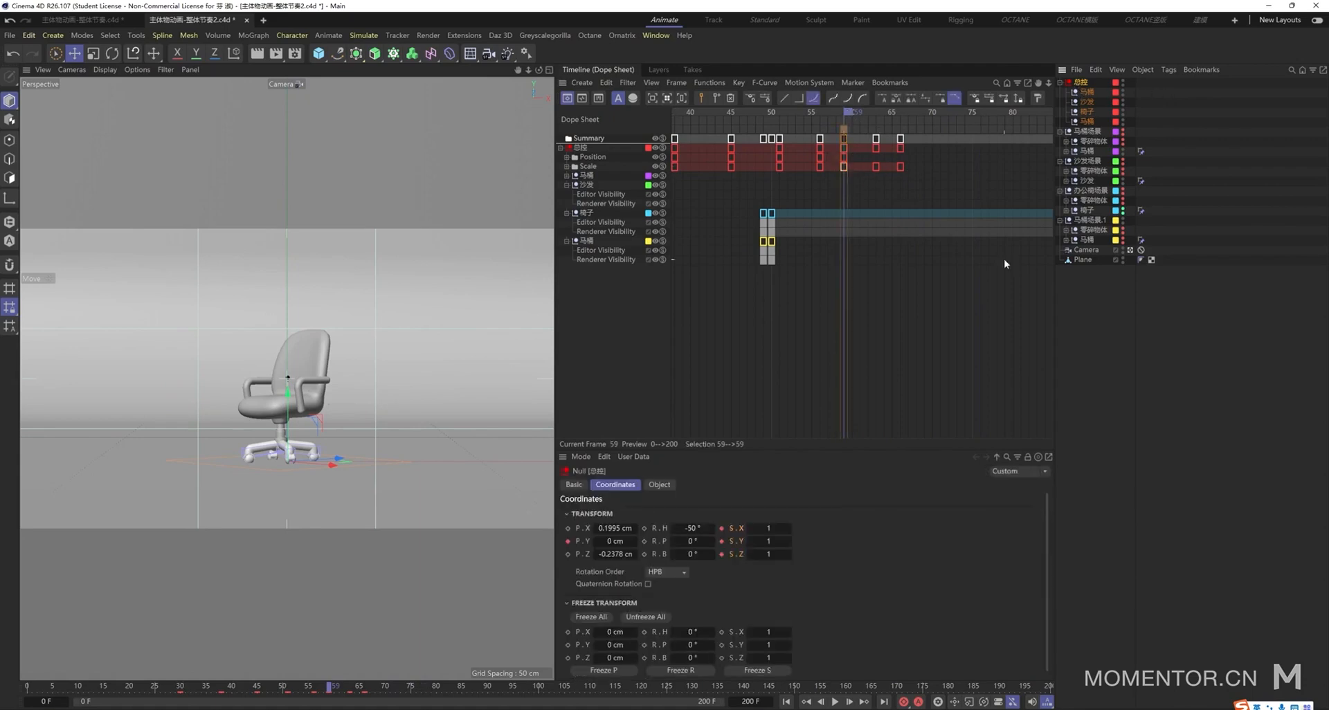
mouse_move(849, 113)
mouse_down()
mouse_move(818, 113)
mouse_move(836, 116)
mouse_up()
click(844, 167)
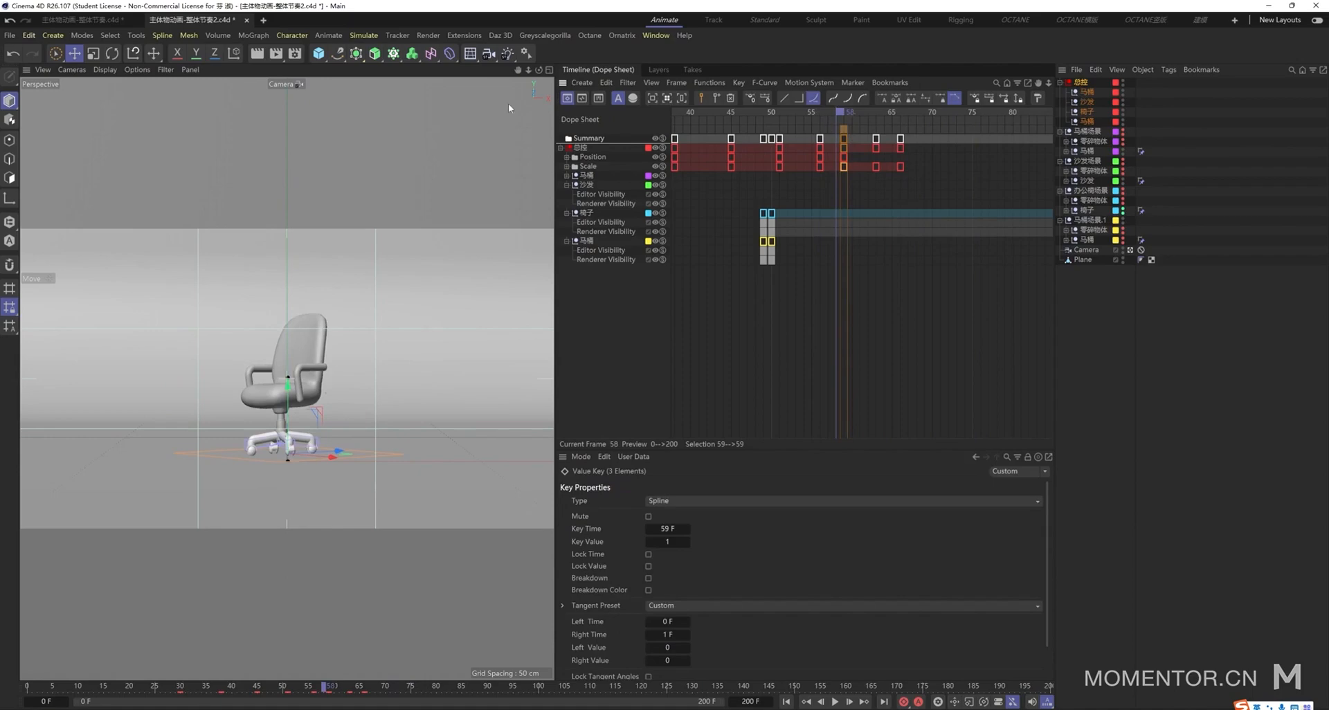
click(587, 98)
drag(898, 121, 906, 122)
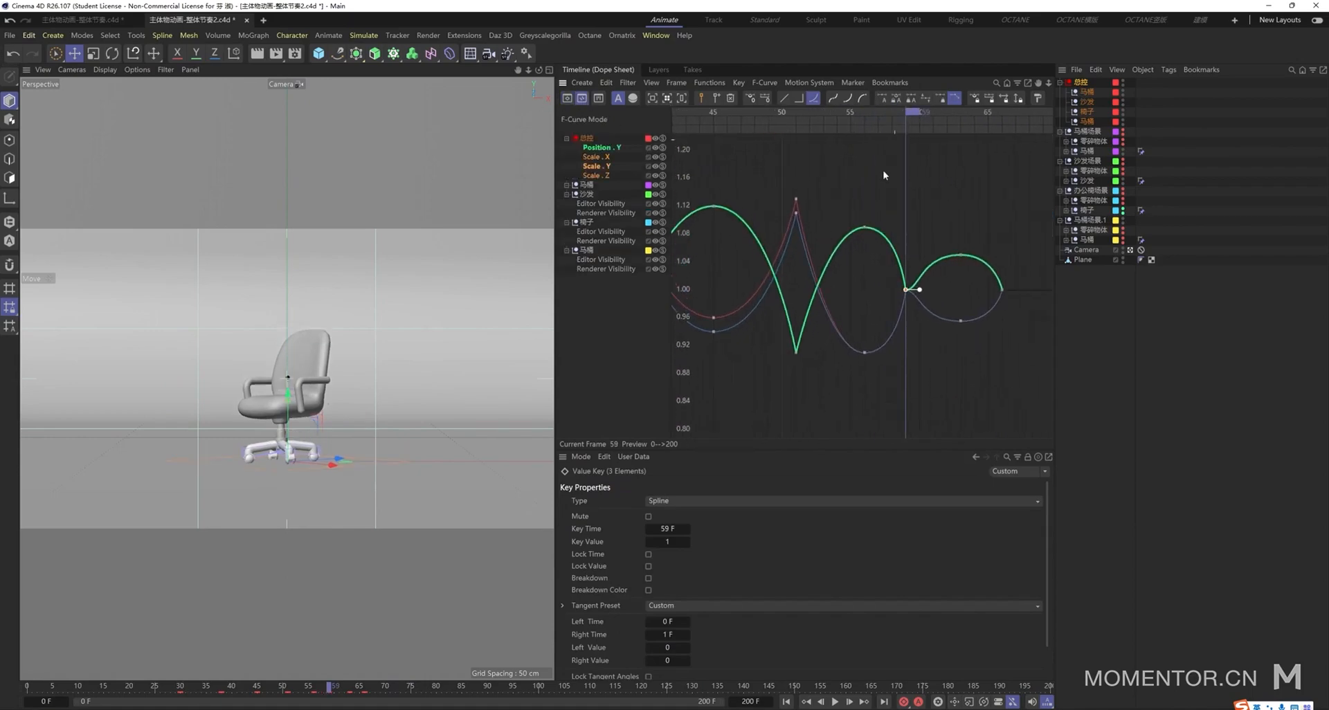
alt+middle_drag(947, 239, 868, 227)
click(866, 229)
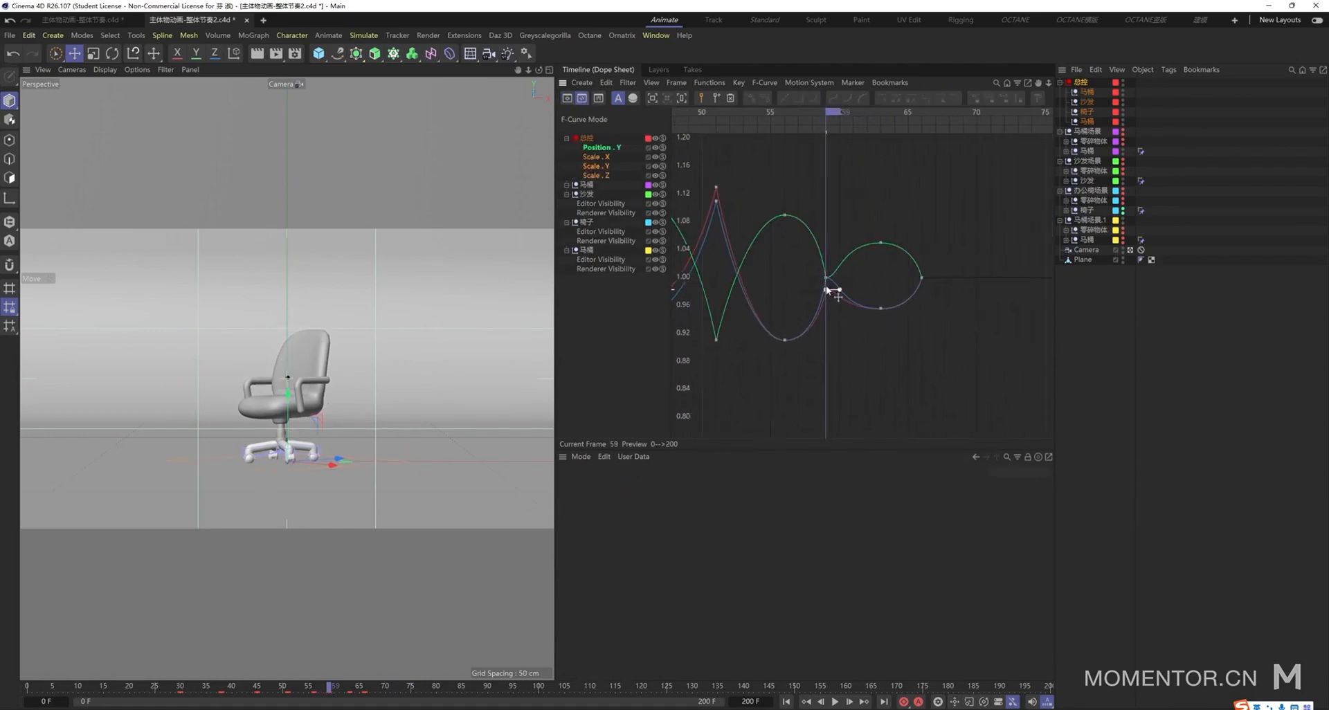
click(827, 289)
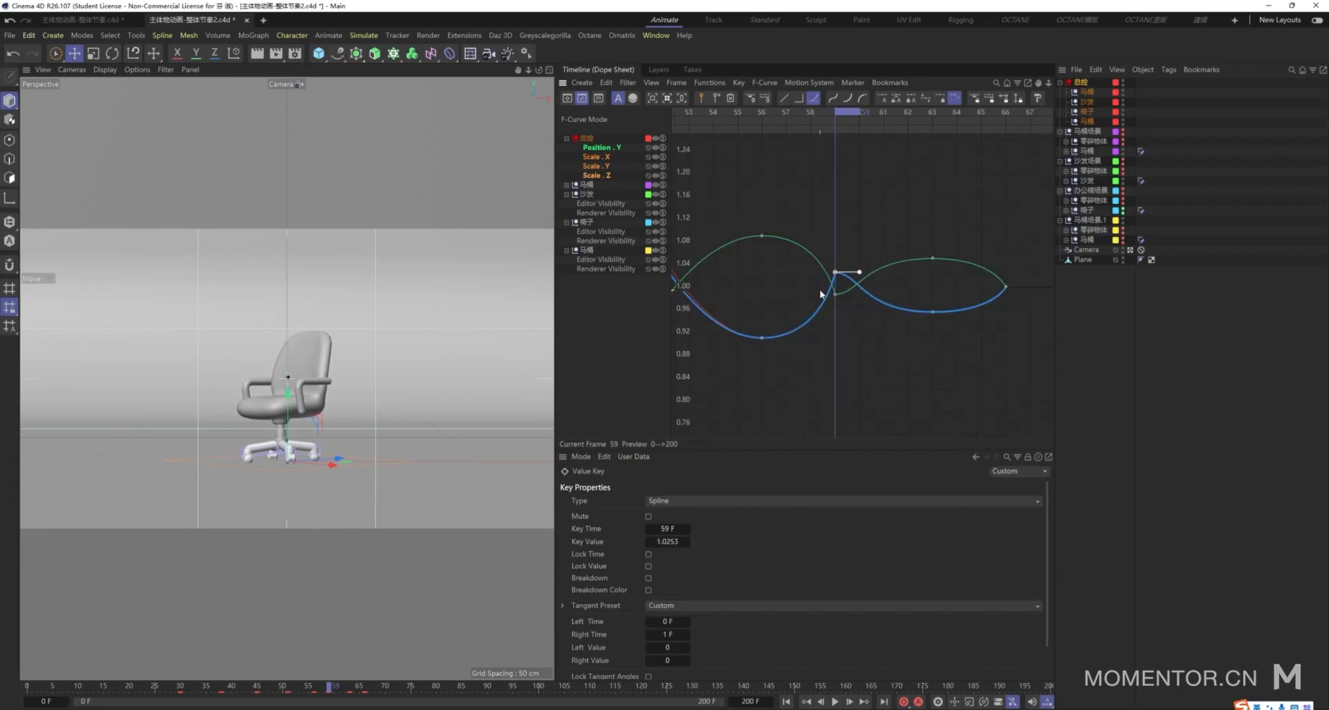
- Collapse the right tangents of the frame 59 scale keys to 0 F and lower their Scale Y value to about 0.976
drag(820, 290, 654, 299)
alt+right_drag(824, 303, 820, 298)
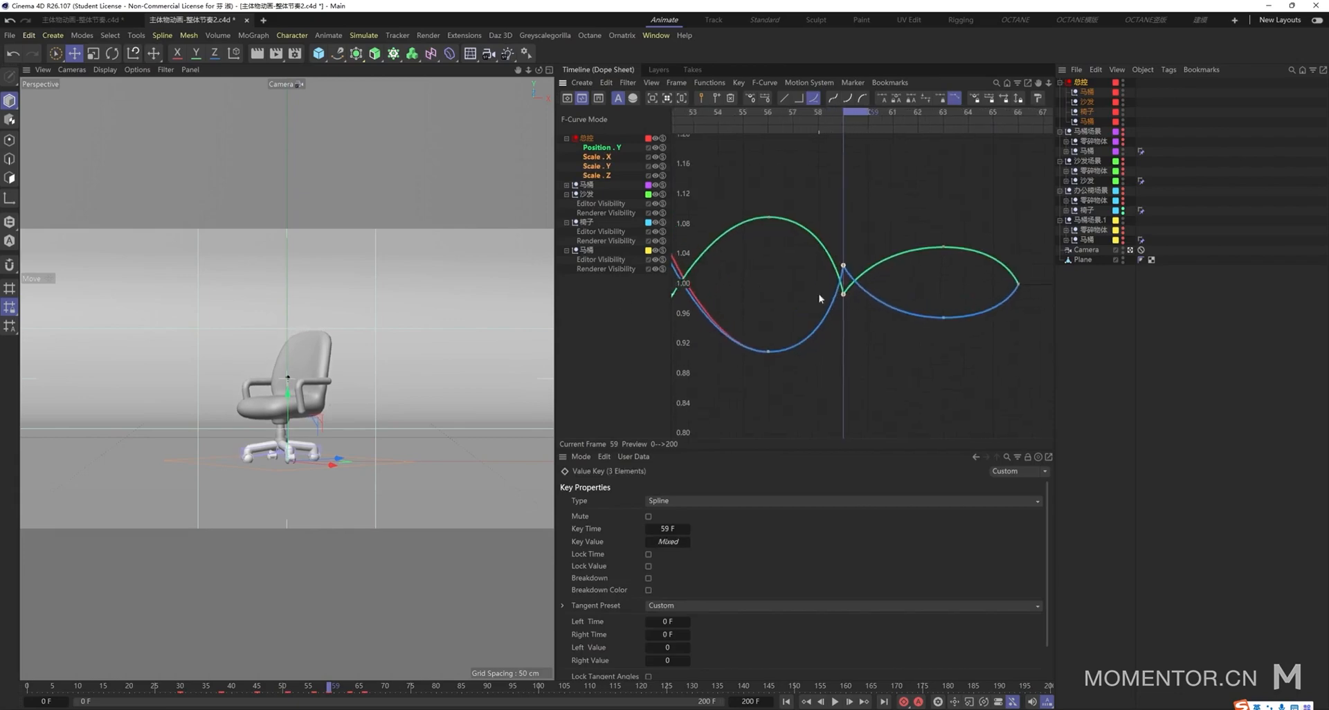
drag(843, 294, 845, 306)
key(ctrl+z)
scroll(845, 296, up, 3)
alt+right_drag(844, 253, 817, 253)
- Try moving the last two scale keys to frames 64 and 69, and play back the timing
drag(844, 115, 872, 128)
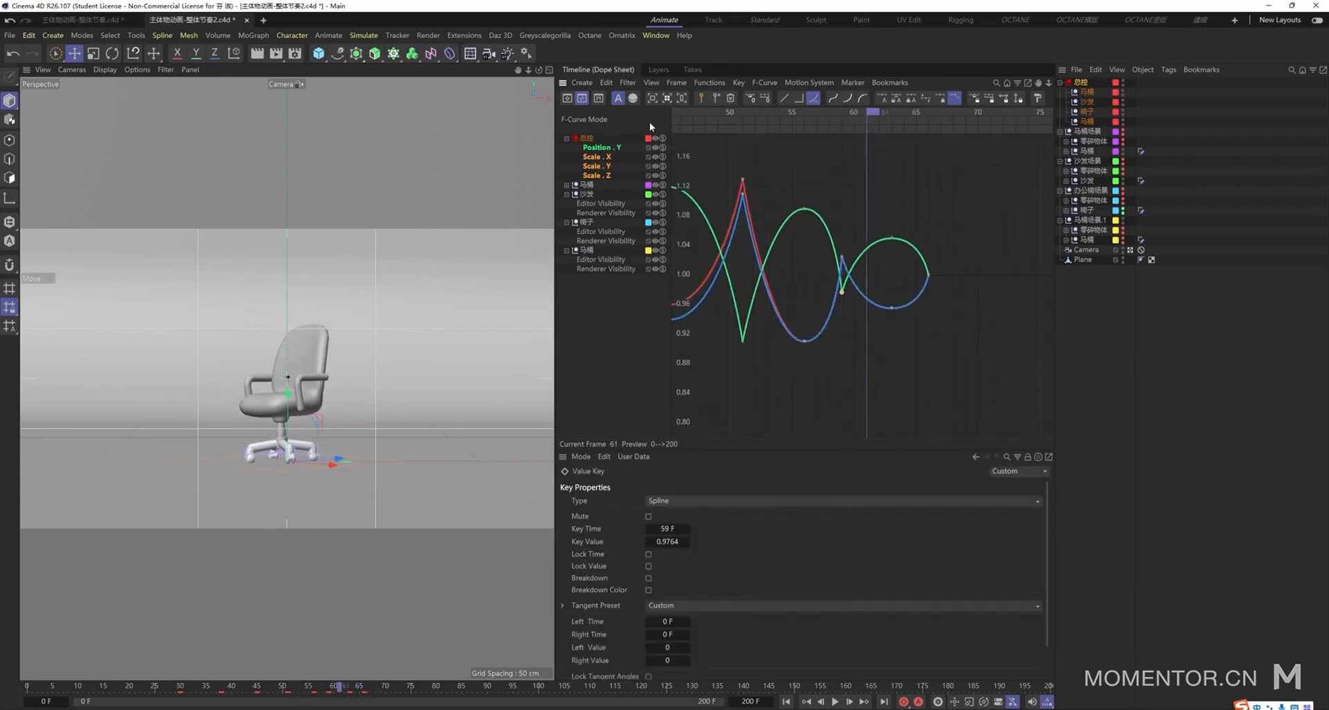
click(567, 99)
drag(928, 168, 968, 170)
scroll(866, 142, down, 6)
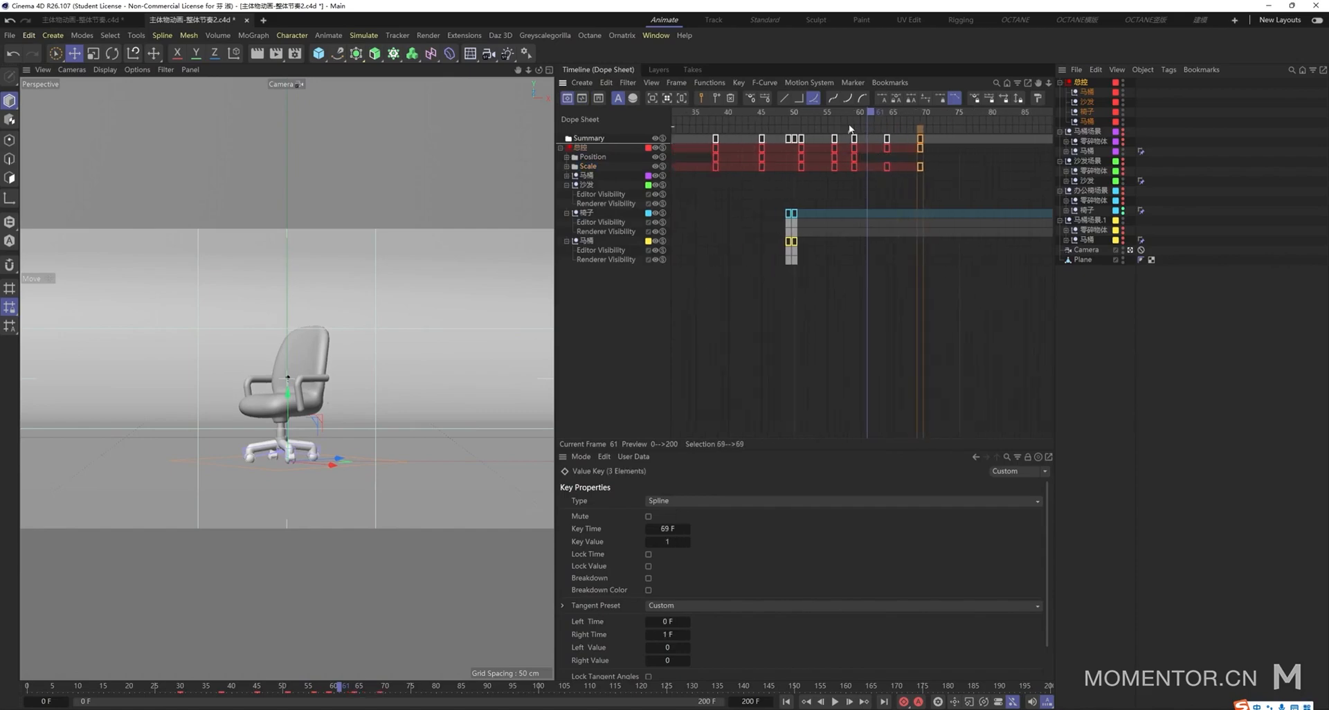
drag(845, 113, 732, 114)
key(F8)
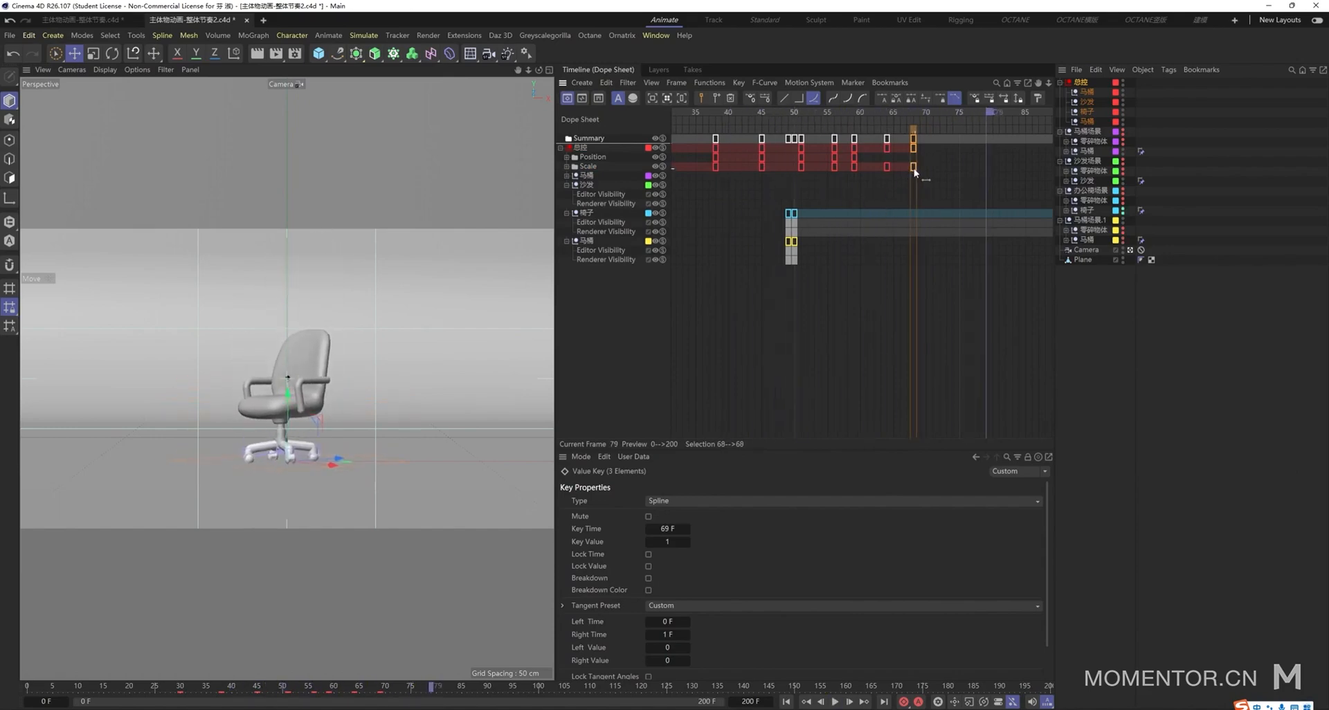
- Move the last two scale keys to frames 63 and 67 and play back the settling motion
drag(915, 171, 880, 168)
click(870, 187)
drag(841, 120, 729, 119)
key(F8)
key(F8)
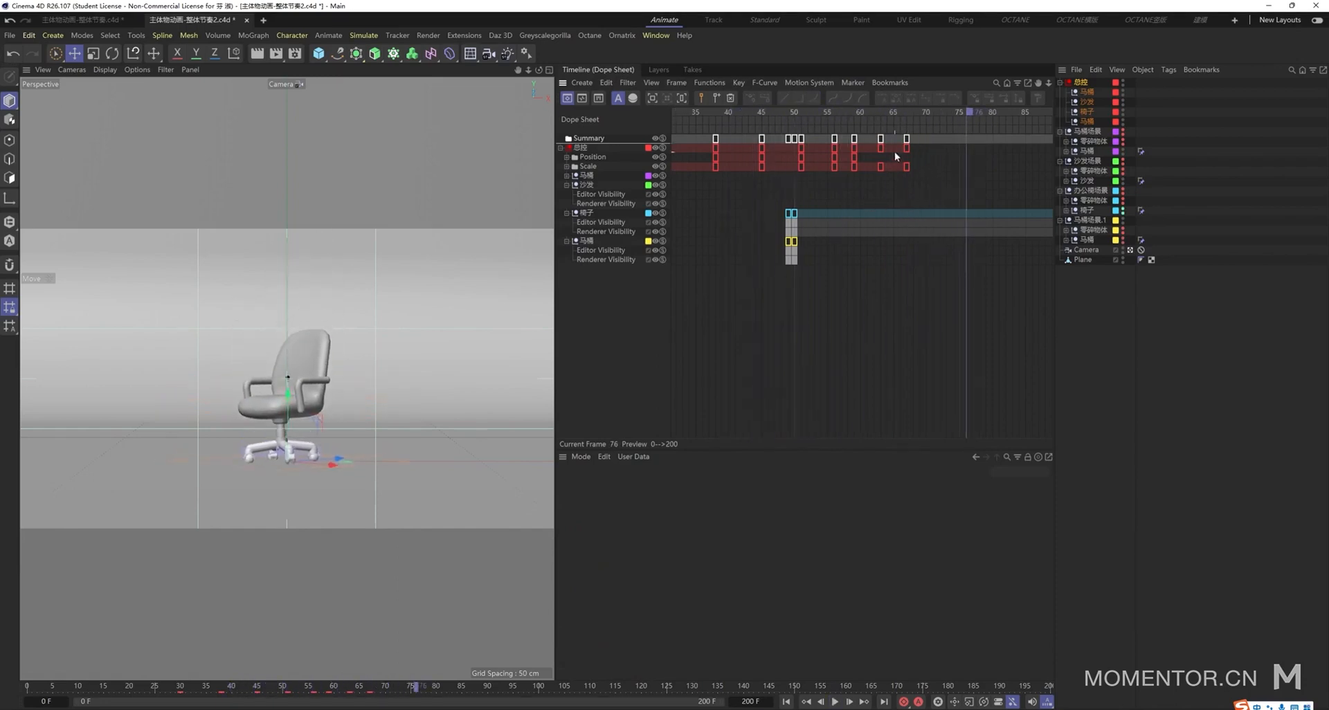
- Scrub through the chair's final settle and save the project
drag(846, 115, 900, 194)
scroll(934, 176, down, 4)
key(ctrl+s)
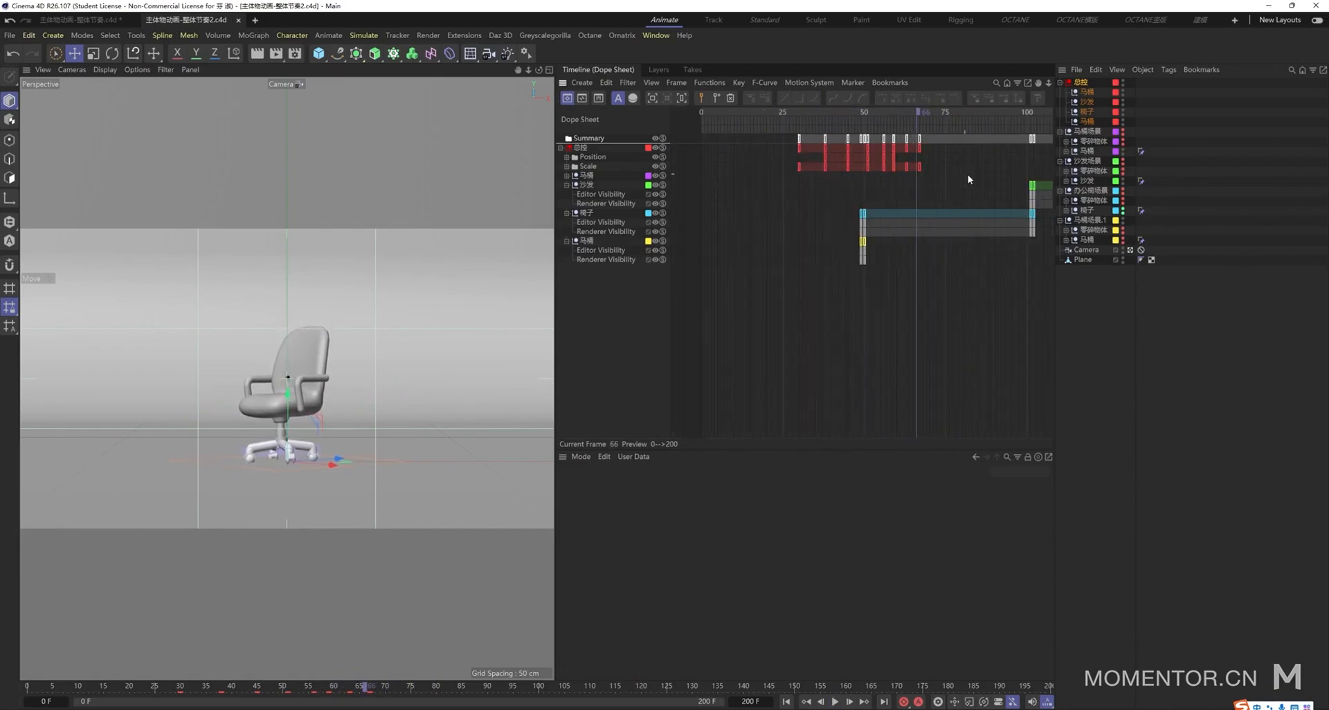
- Switch to After Effects and play the reference preview around the chair-to-sofa swap
alt+middle_drag(1050, 179, 985, 177)
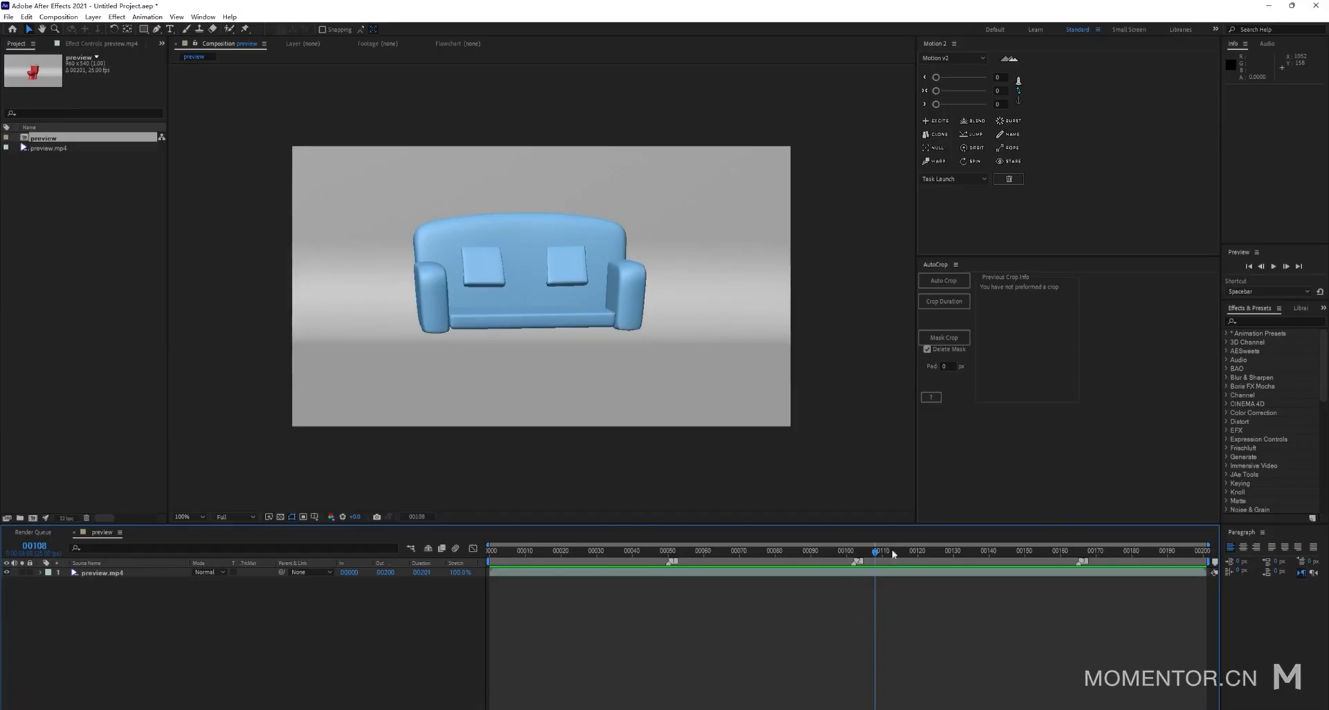
drag(874, 555, 802, 580)
key(space)
key(space)
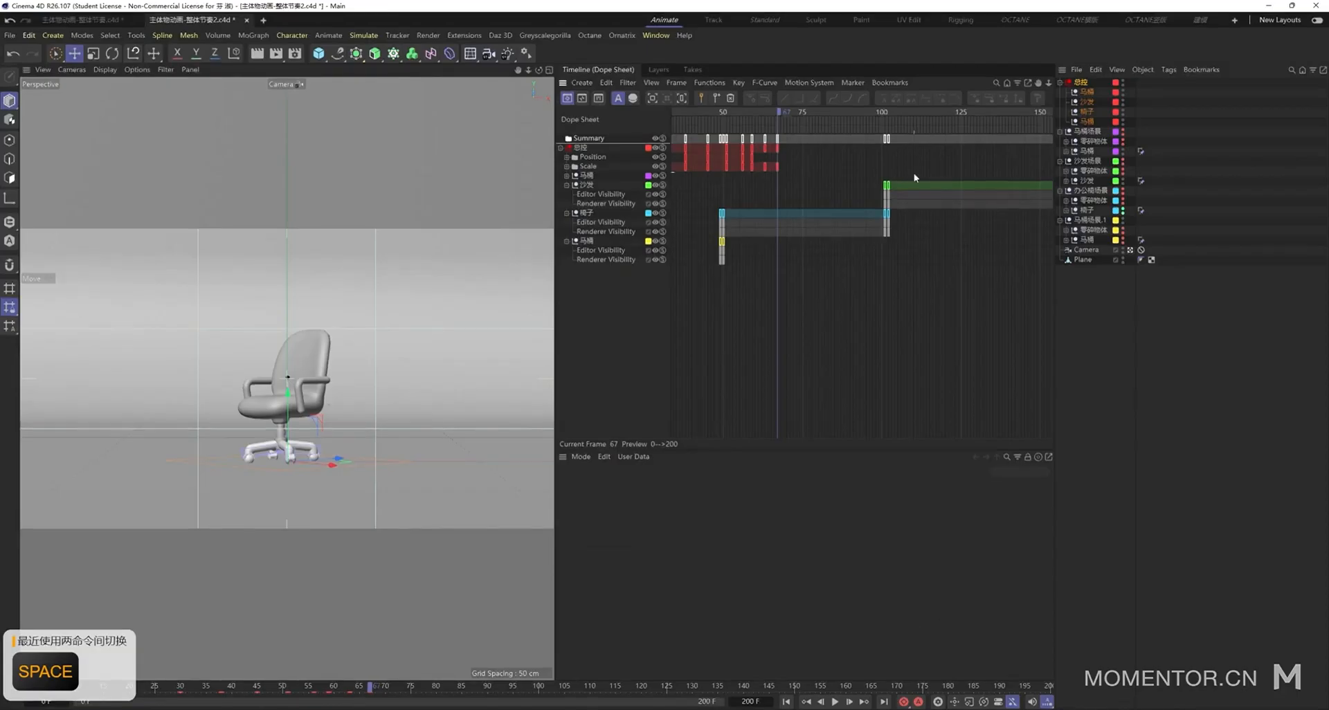
- Back in Cinema 4D, keyframe the scale of 总控 at 1 on all axes at frame 96
drag(855, 112, 870, 112)
click(1085, 82)
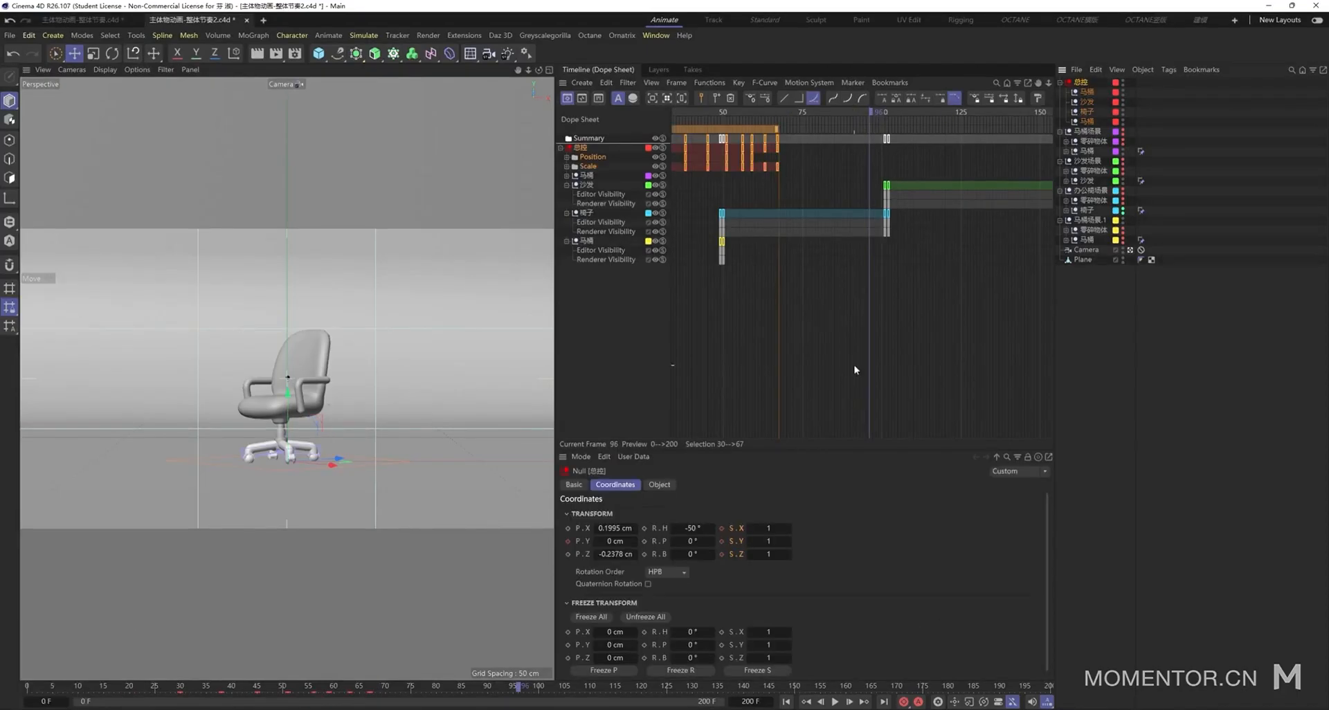
click(724, 554)
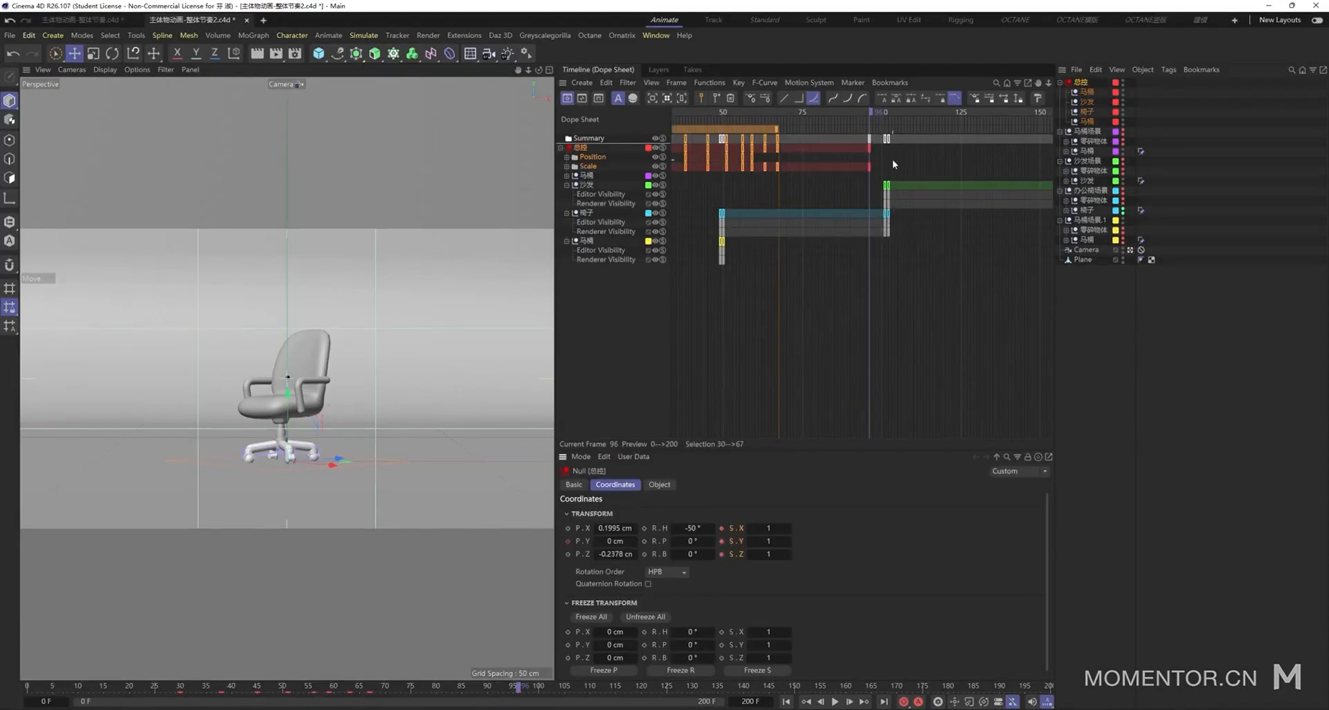
- At frame 98, keyframe a stretch on 总控 with scale X 0.87, Y 1.16 and Z 0.88
scroll(893, 164, up, 1)
drag(872, 113, 878, 112)
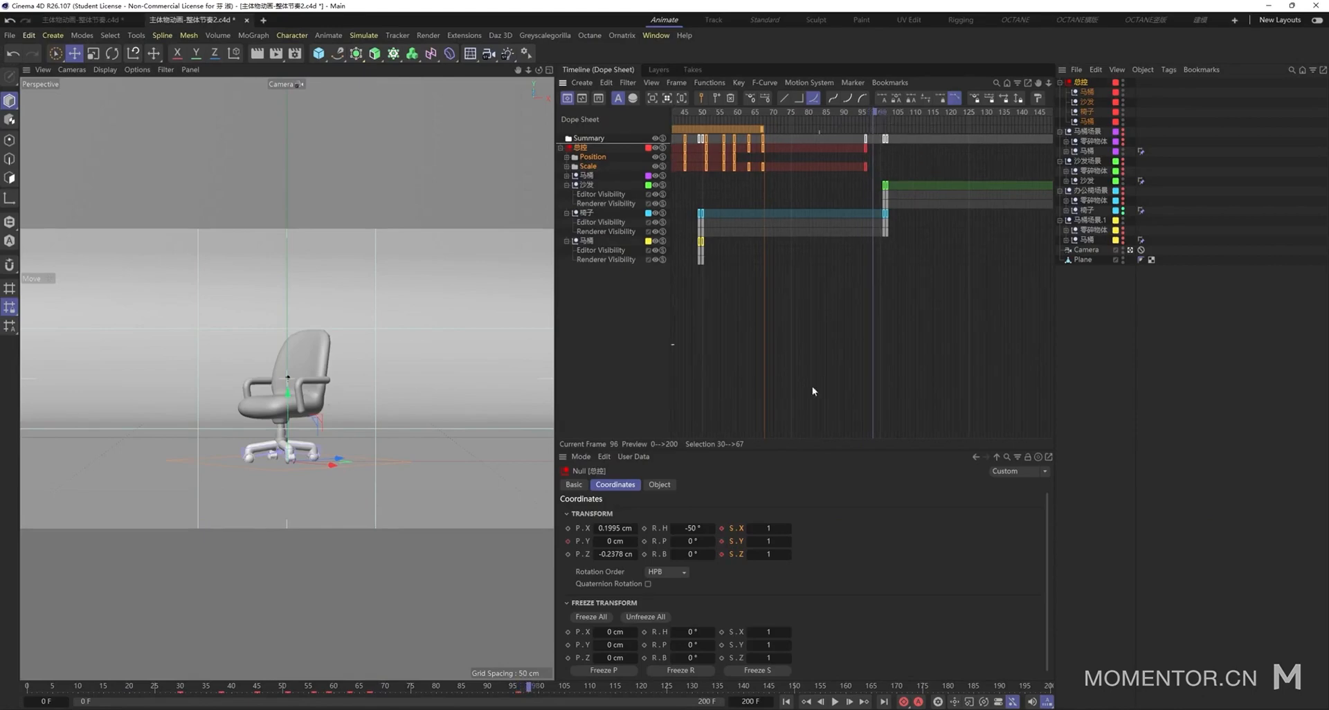
drag(769, 542, 736, 559)
scroll(875, 185, up, 3)
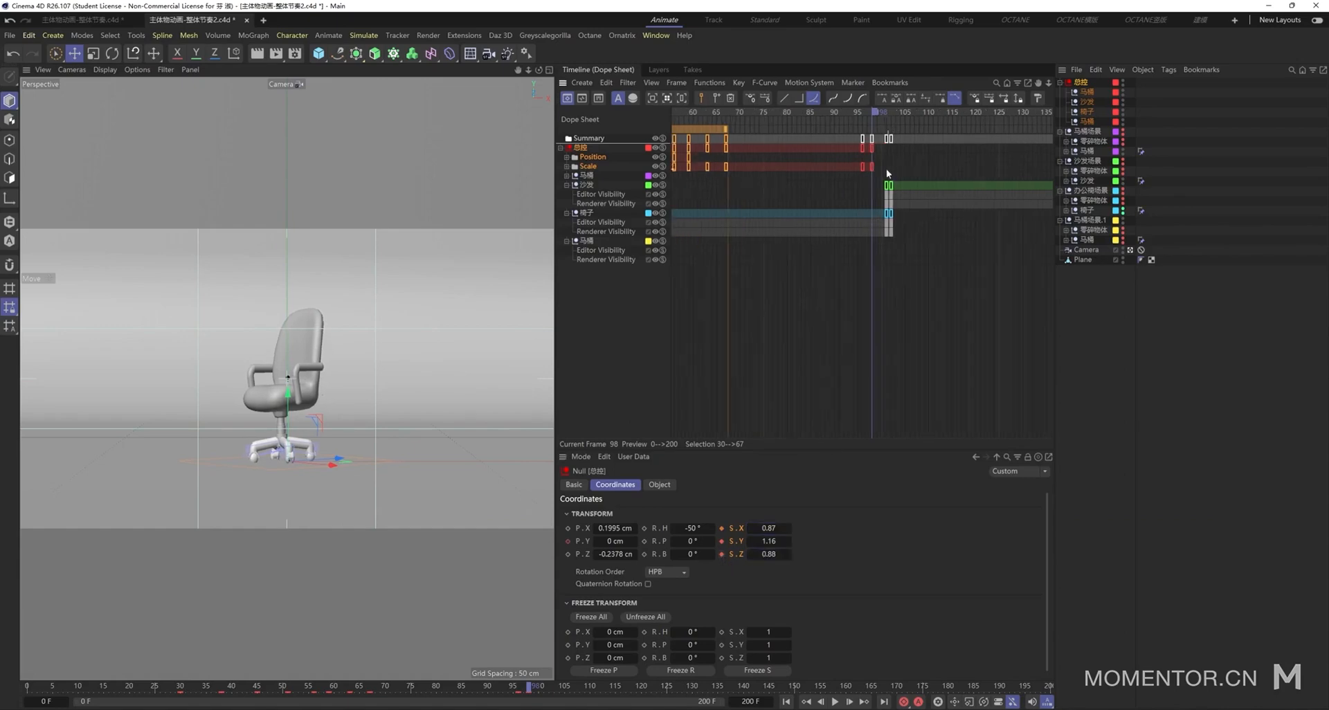
- Shift the frame 96 and 98 scale keys earlier to frames 91 and 96
click(874, 177)
mouse_move(863, 167)
mouse_down()
mouse_move(839, 168)
mouse_move(861, 164)
mouse_up()
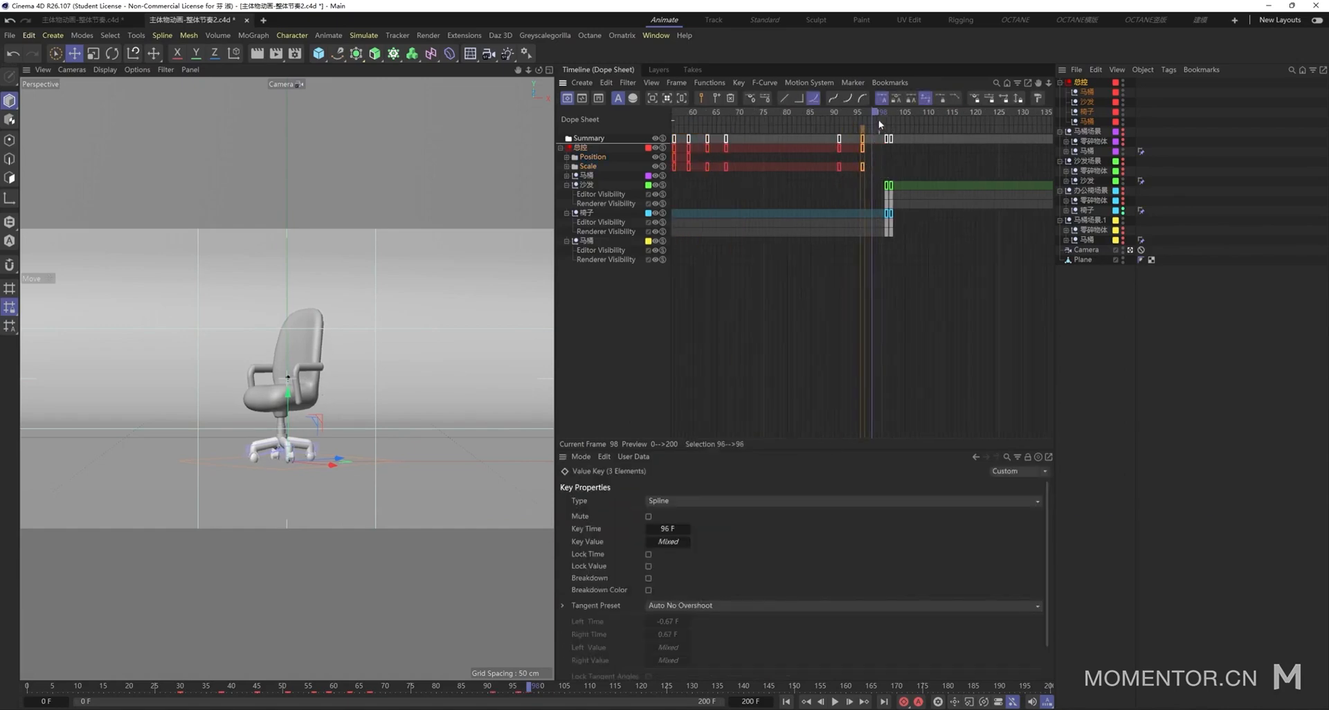
- At frame 100, keyframe a squash on 总控 with scale X 1.12, Y 0.8 and Z 1.06
click(881, 113)
click(1081, 83)
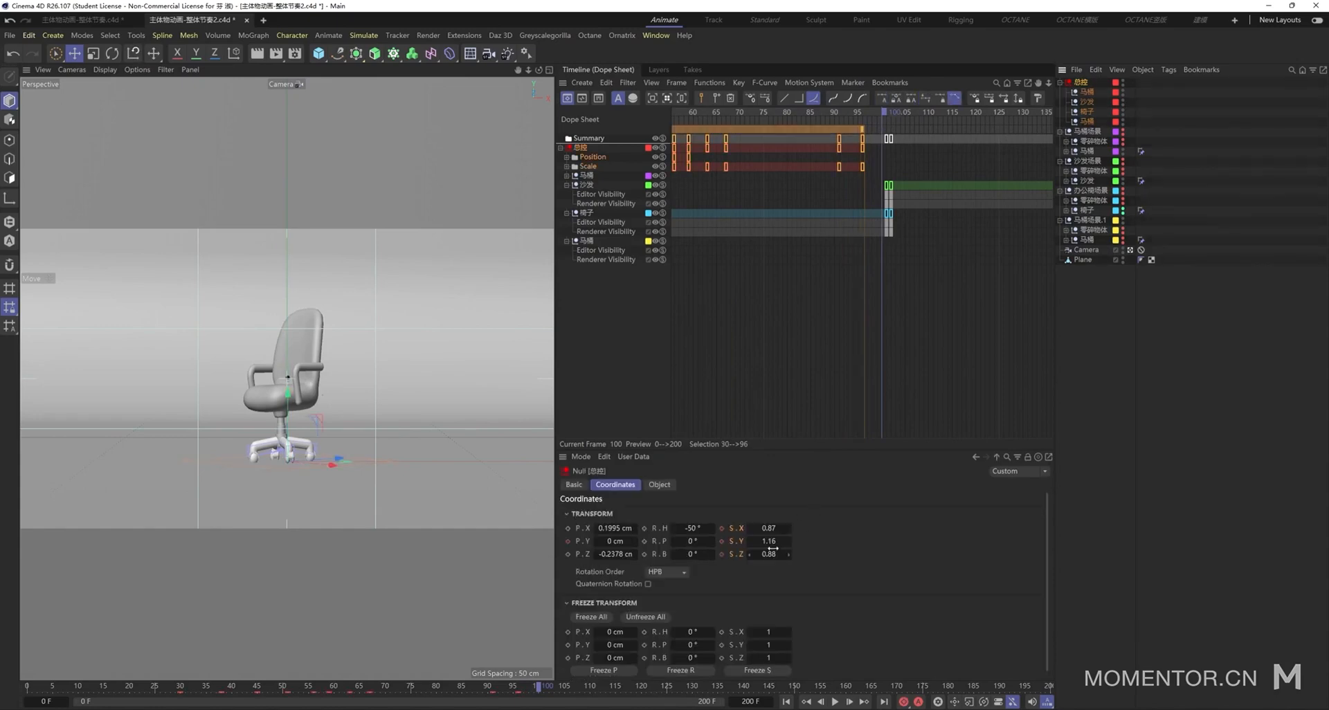
mouse_move(788, 541)
mouse_down()
mouse_move(789, 567)
mouse_move(786, 531)
mouse_move(772, 554)
mouse_up()
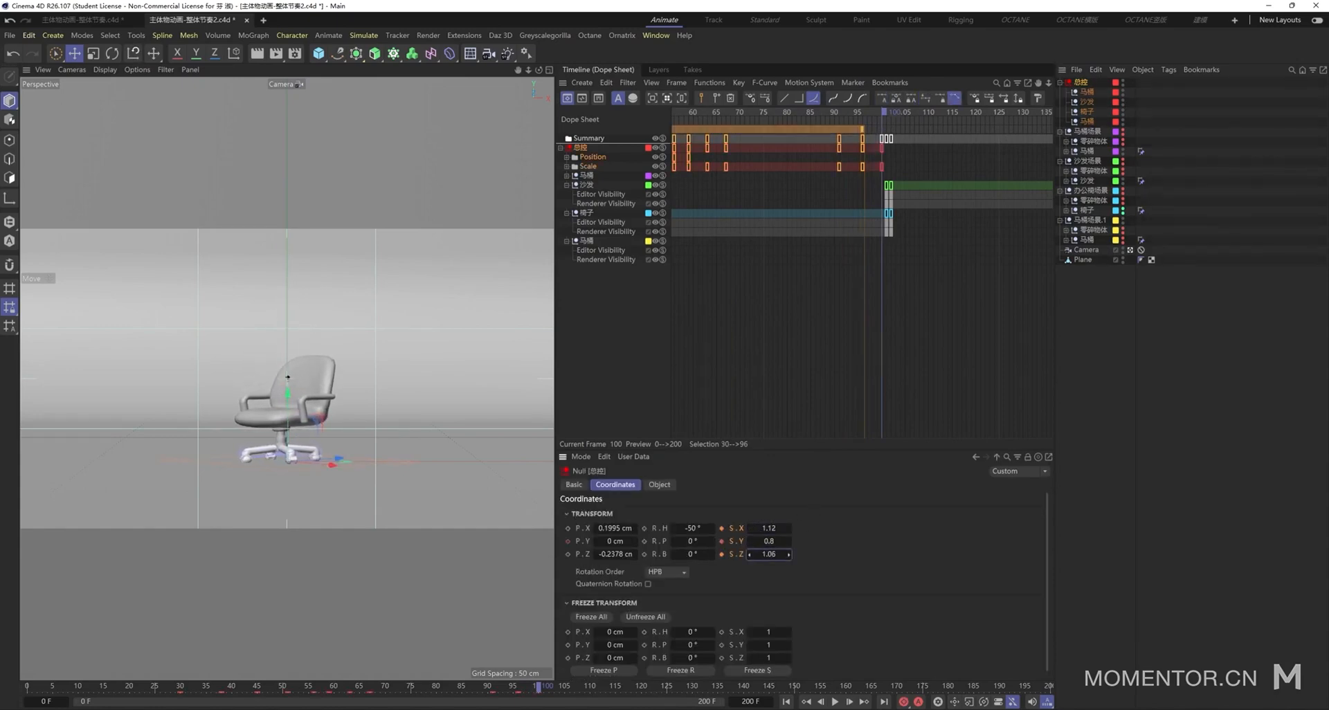
- Move 总控's last three scale keys to frames 92, 99 and 103 and play the result back
drag(910, 145, 846, 146)
click(841, 112)
click(872, 134)
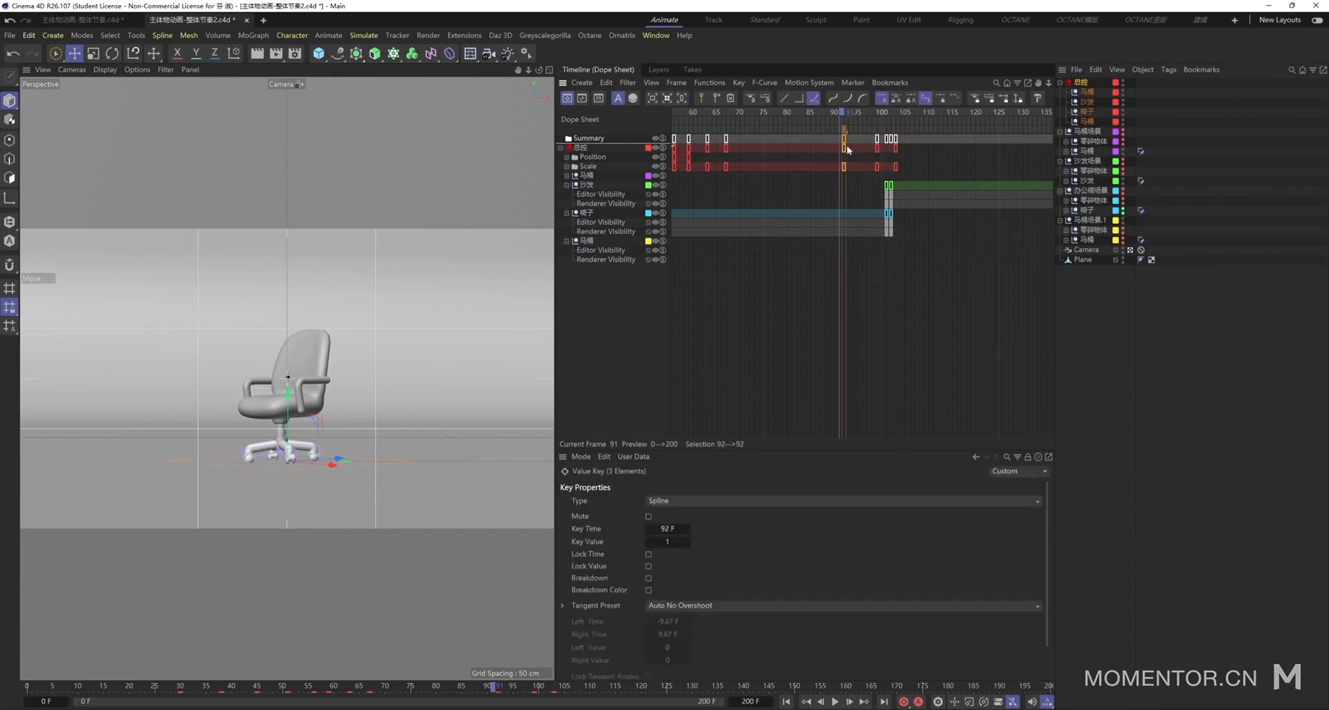
click(862, 126)
key(space)
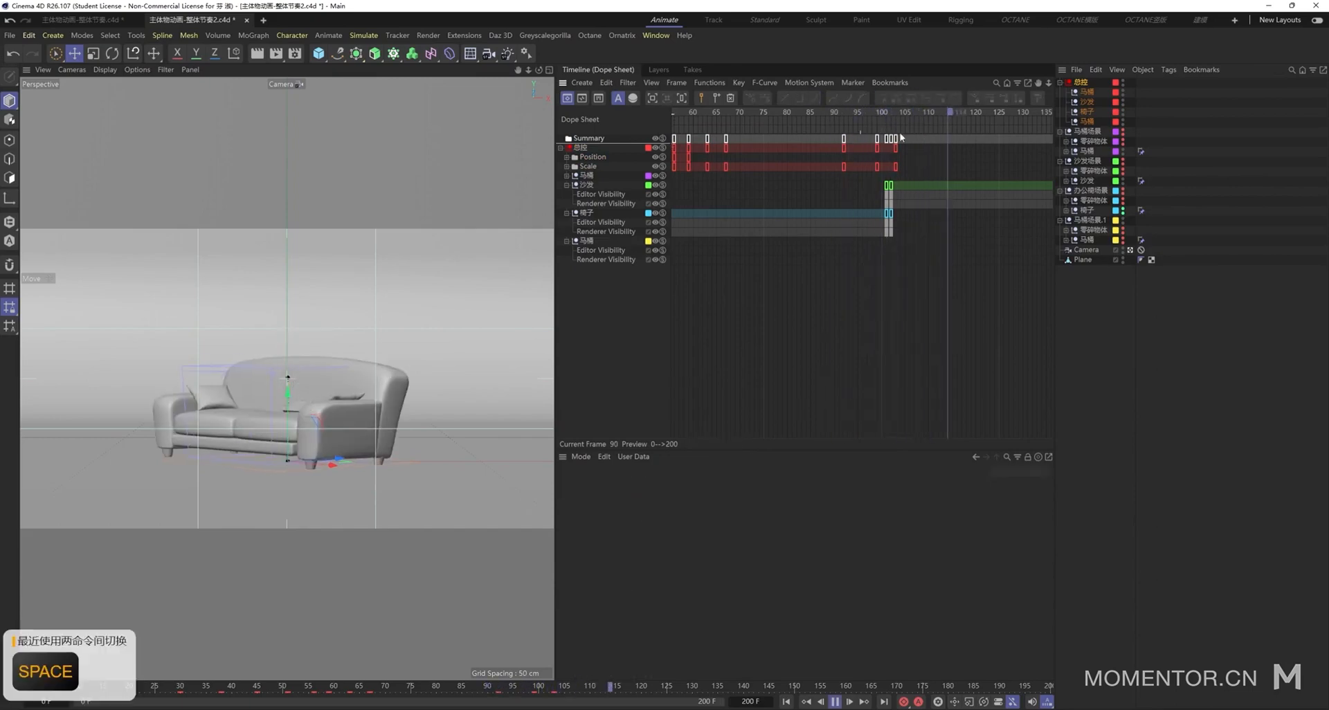
- At frame 108, return 总控's scale to 1 on all axes and keyframe it
click(922, 115)
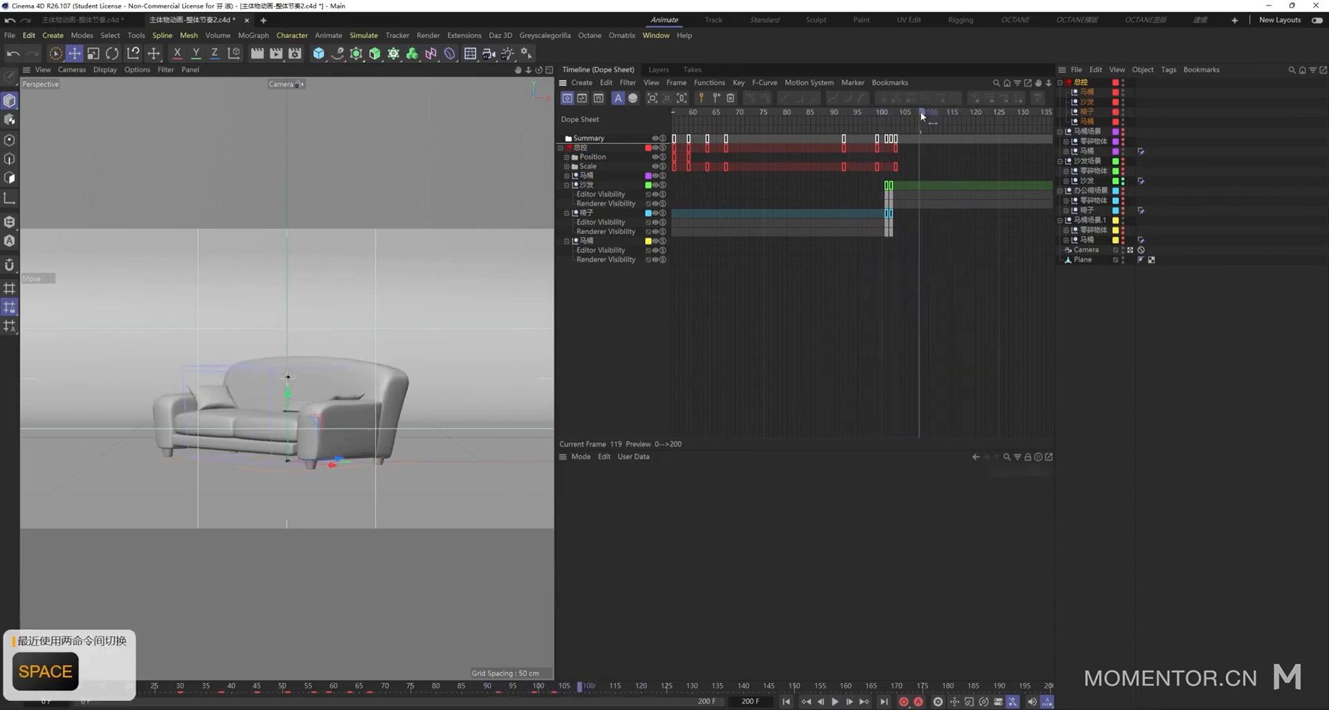
click(1081, 84)
double_click(778, 543)
text(1)
double_click(775, 555)
text(1)
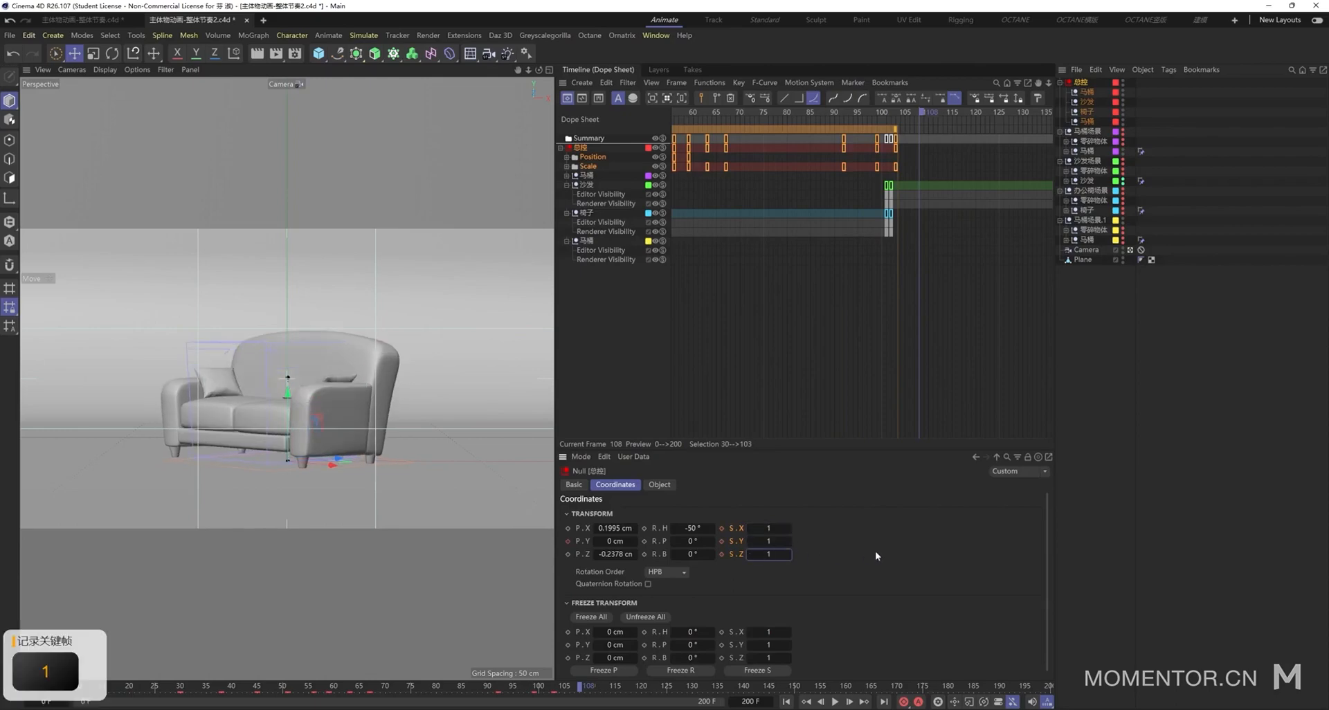
click(876, 551)
click(723, 554)
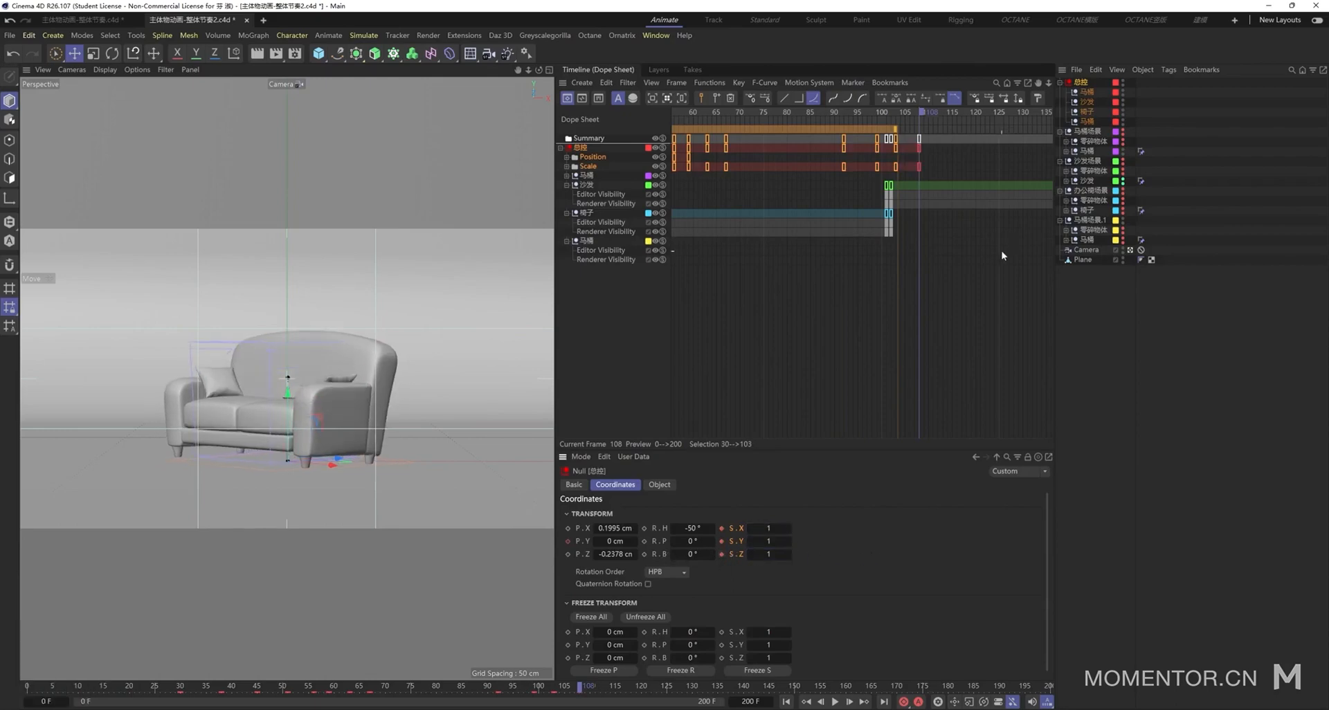
- Play back the swap and retime 总控's last three scale keys to frames 98, 105 and 110
drag(920, 112, 827, 115)
key(space)
key(space)
click(966, 166)
key(space)
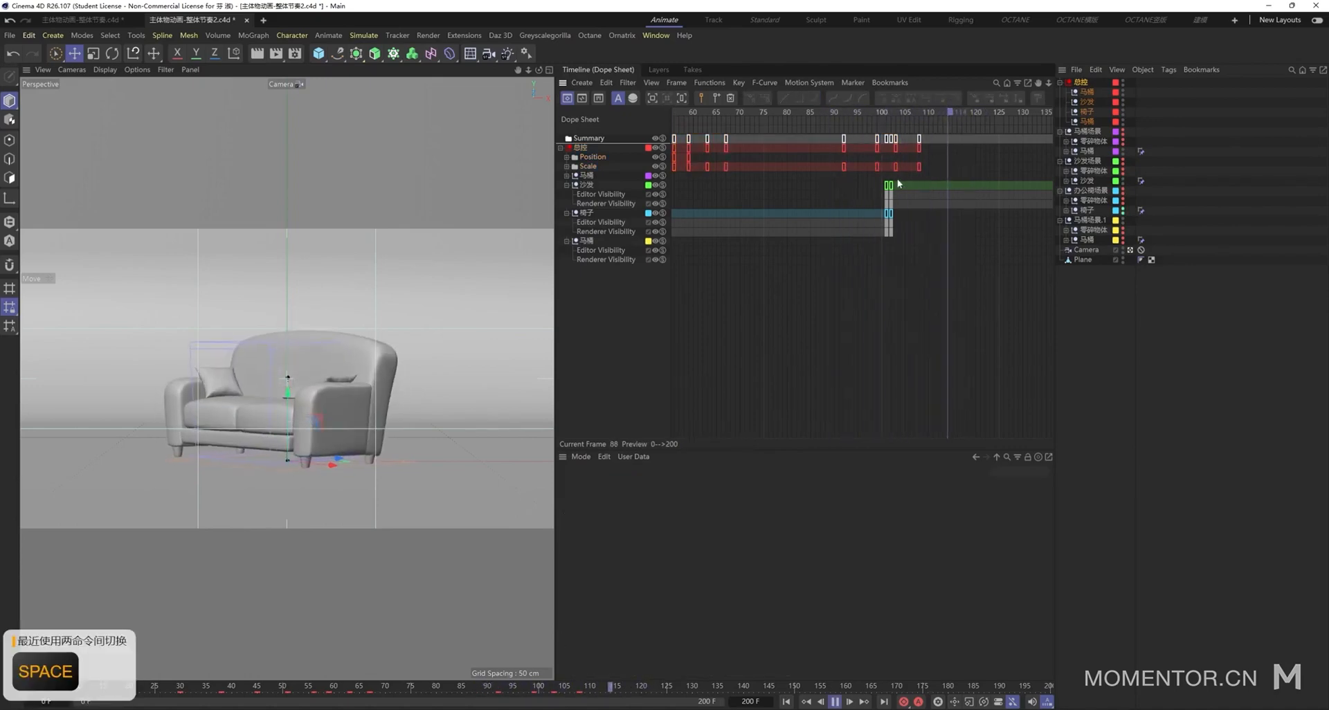
key(space)
drag(937, 171, 872, 154)
click(876, 164)
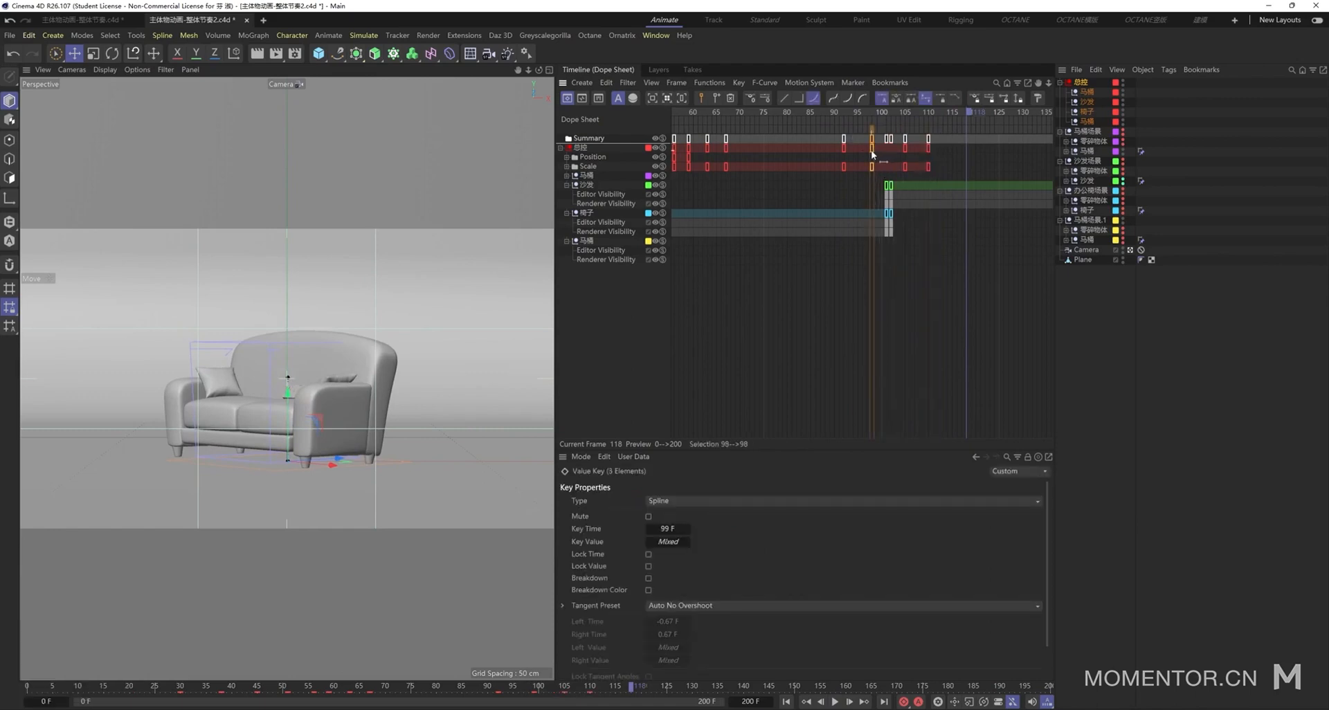
click(872, 112)
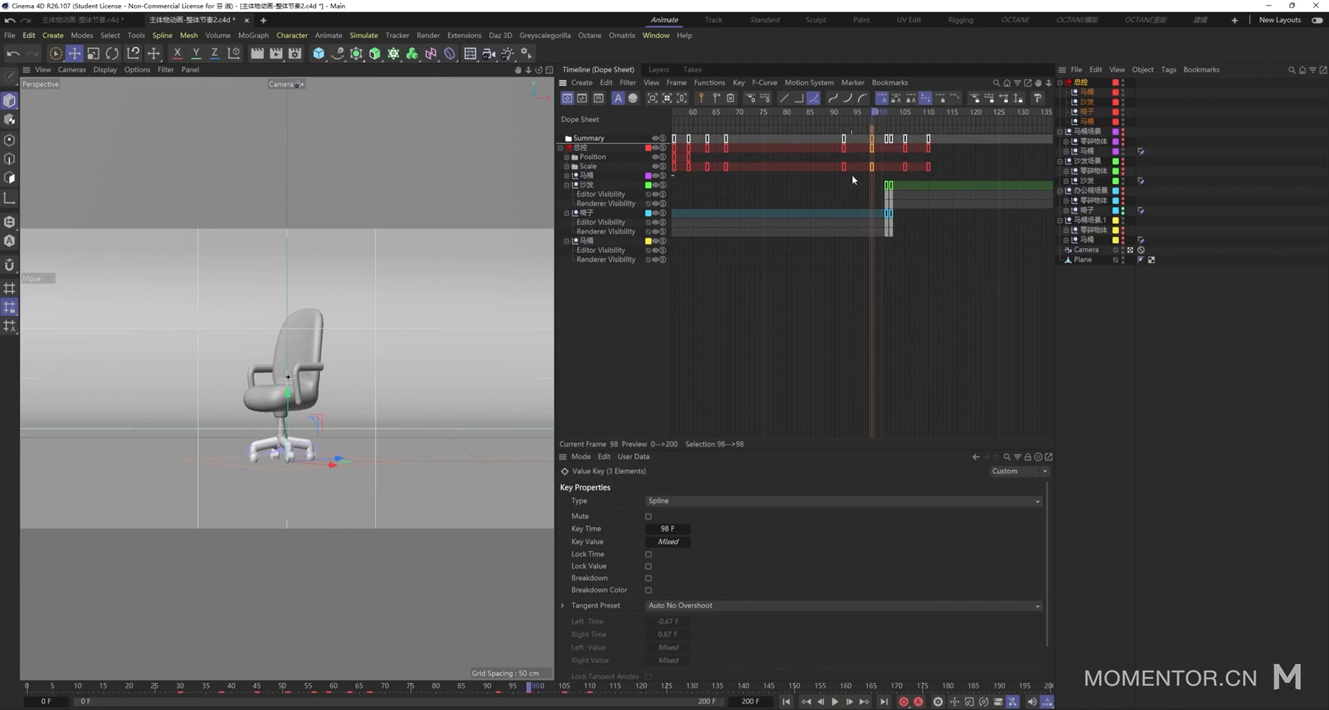
key(space)
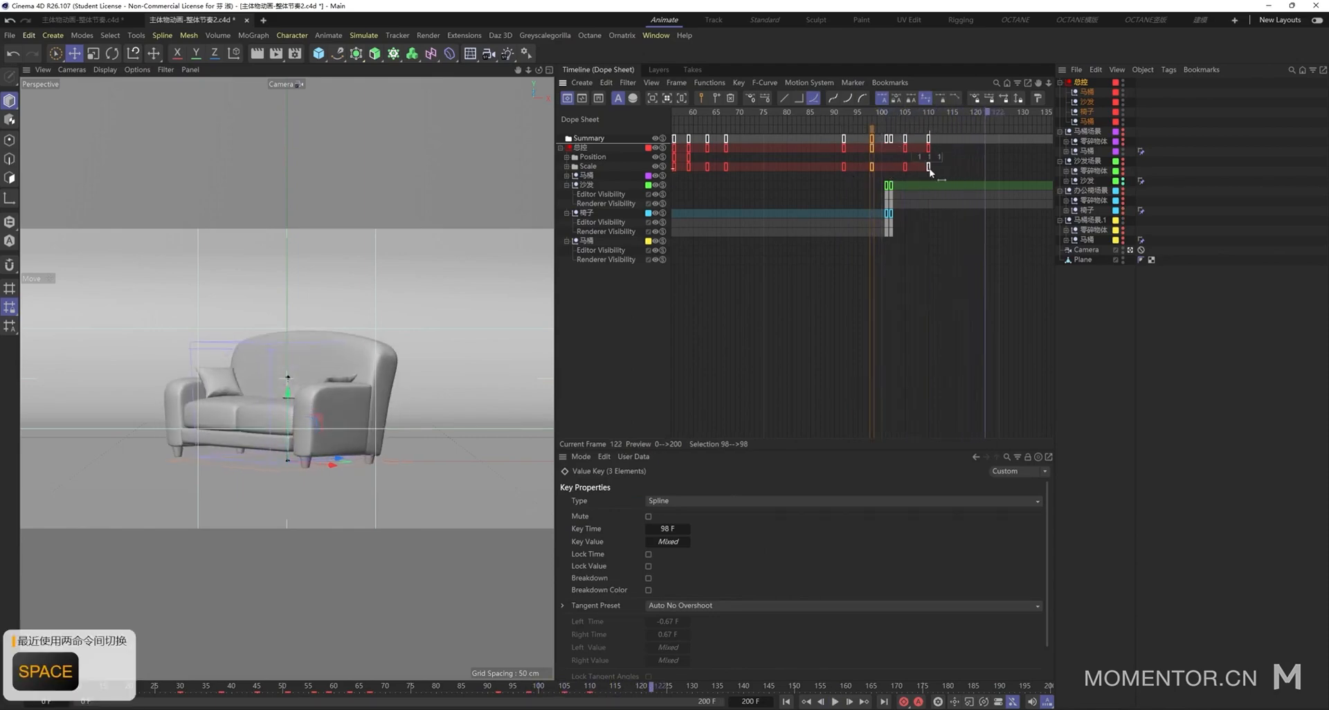
- Move 总控's last scale key to frame 108 and play the swap back
drag(929, 168, 920, 168)
click(981, 167)
click(839, 112)
key(space)
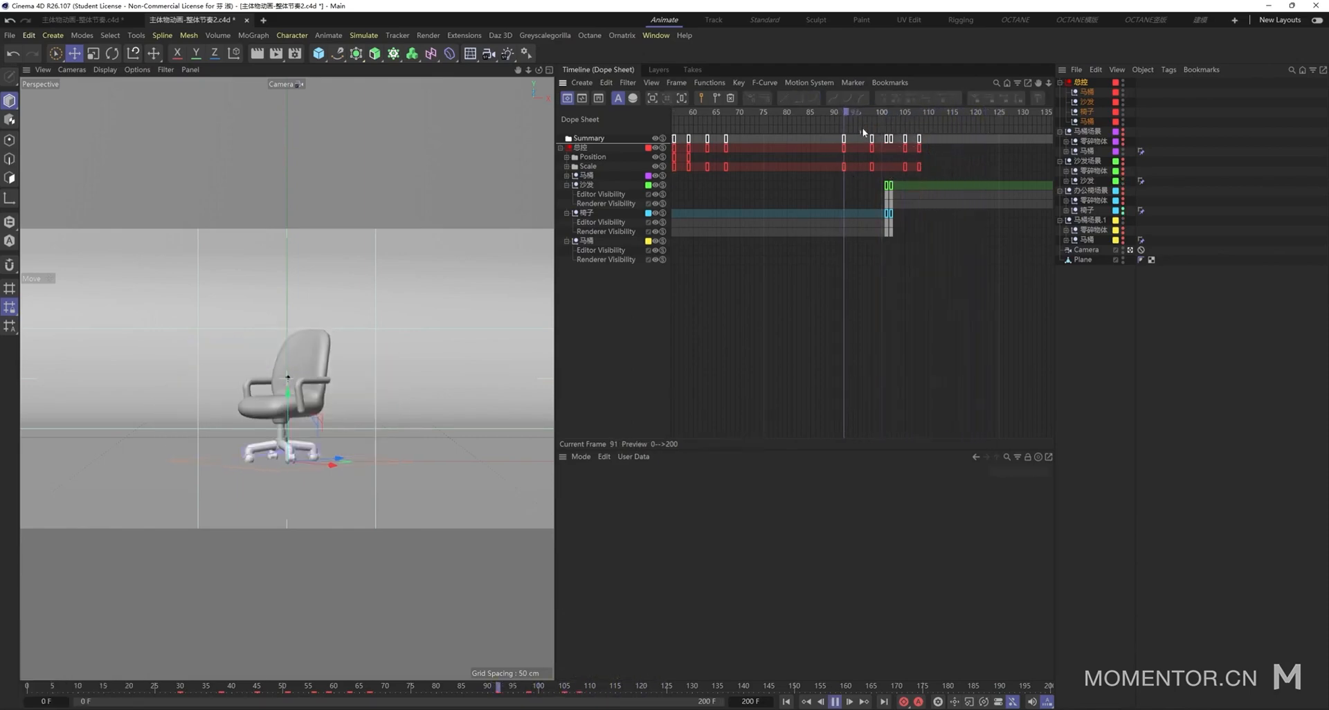
click(872, 139)
- Duplicate 总控's scale key at frame 108 to frame 111
drag(869, 112, 920, 141)
click(945, 155)
alt+middle_drag(947, 168, 873, 168)
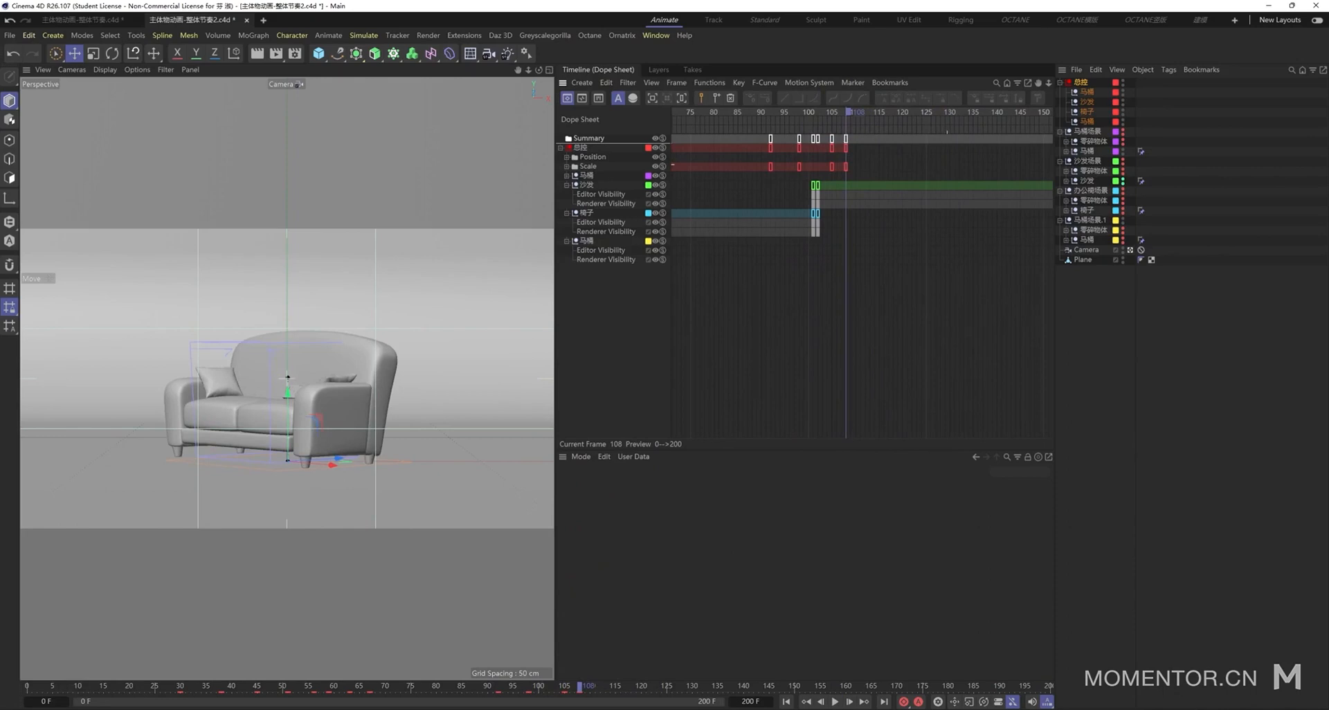
drag(826, 130, 862, 150)
click(878, 166)
click(861, 124)
scroll(847, 150, up, 4)
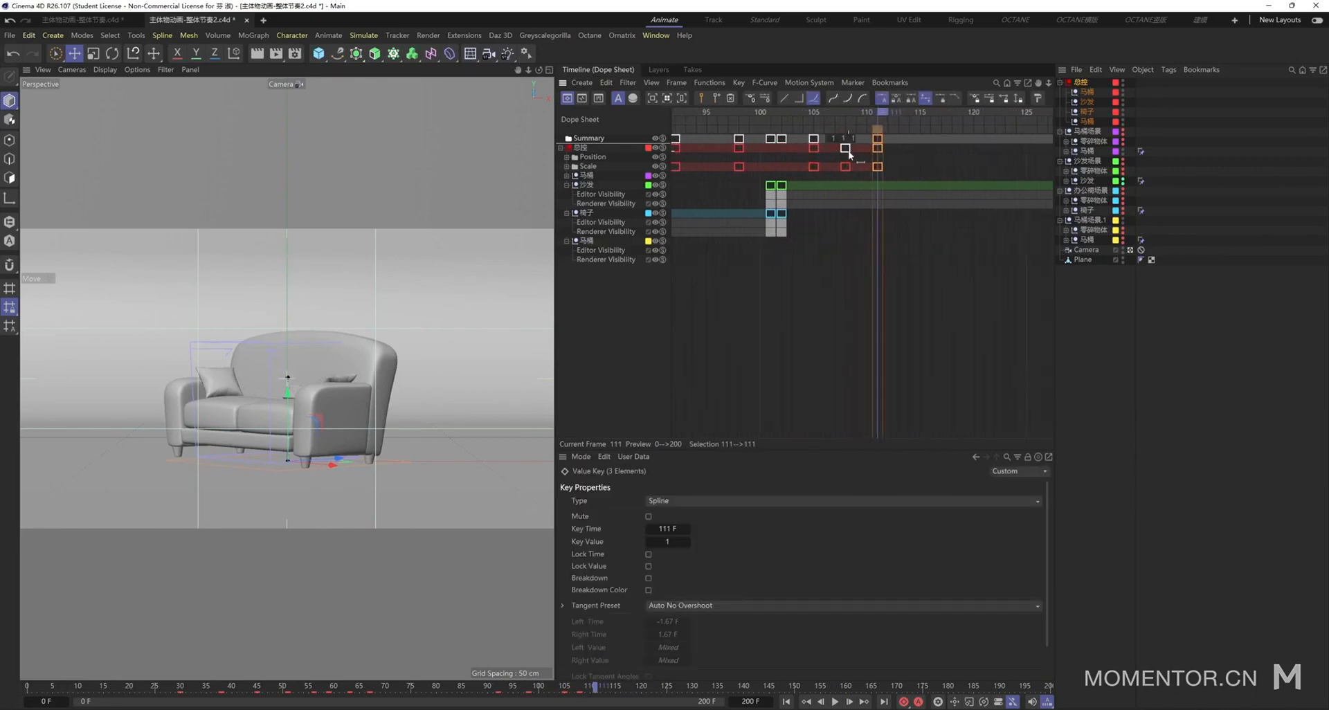
- At frame 108, keyframe a slight rebound stretch on 总控 with scale X 0.98, Y 1.05 and Z 0.97
click(846, 147)
click(841, 112)
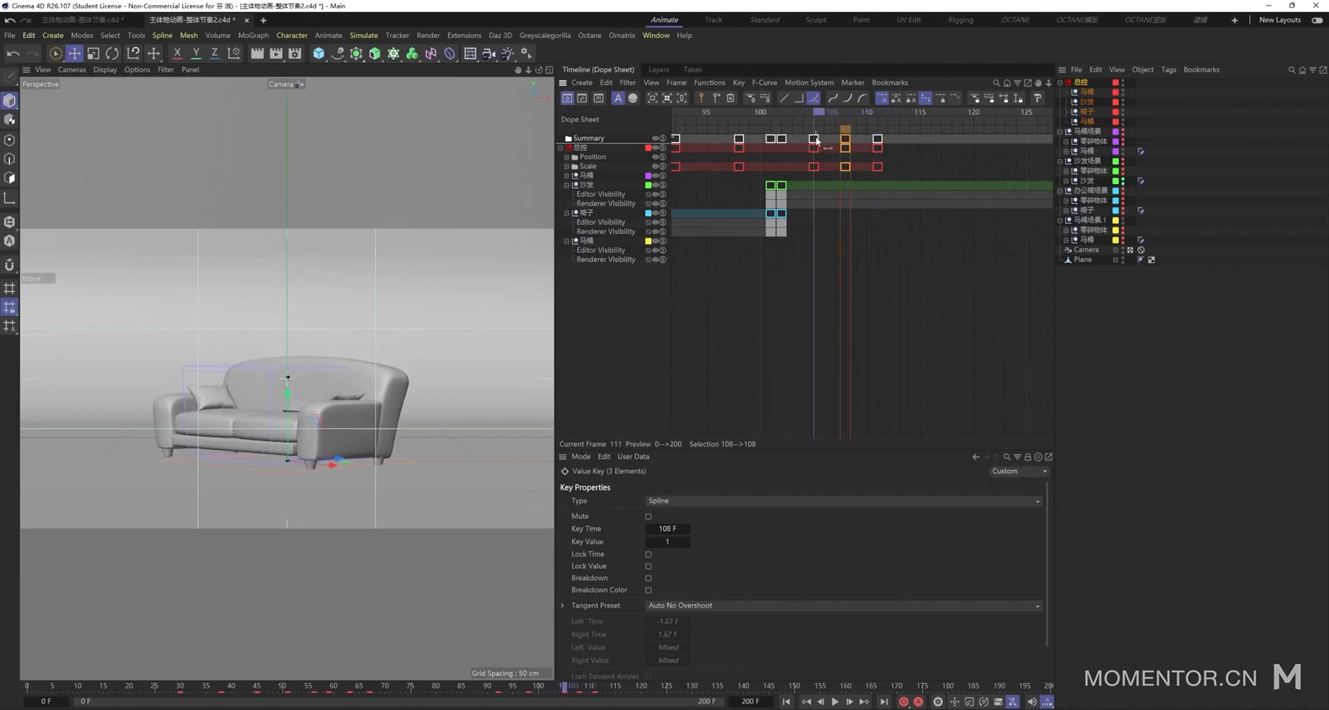
click(1079, 83)
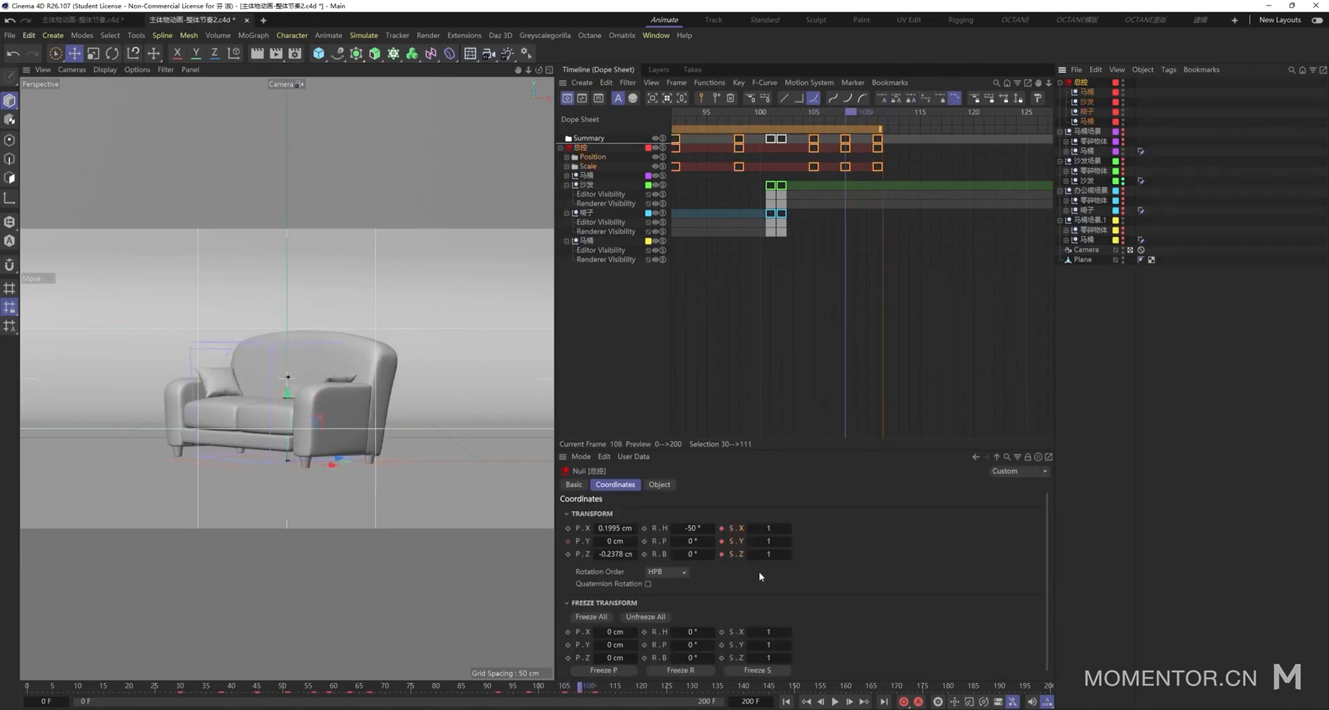
drag(768, 544, 774, 543)
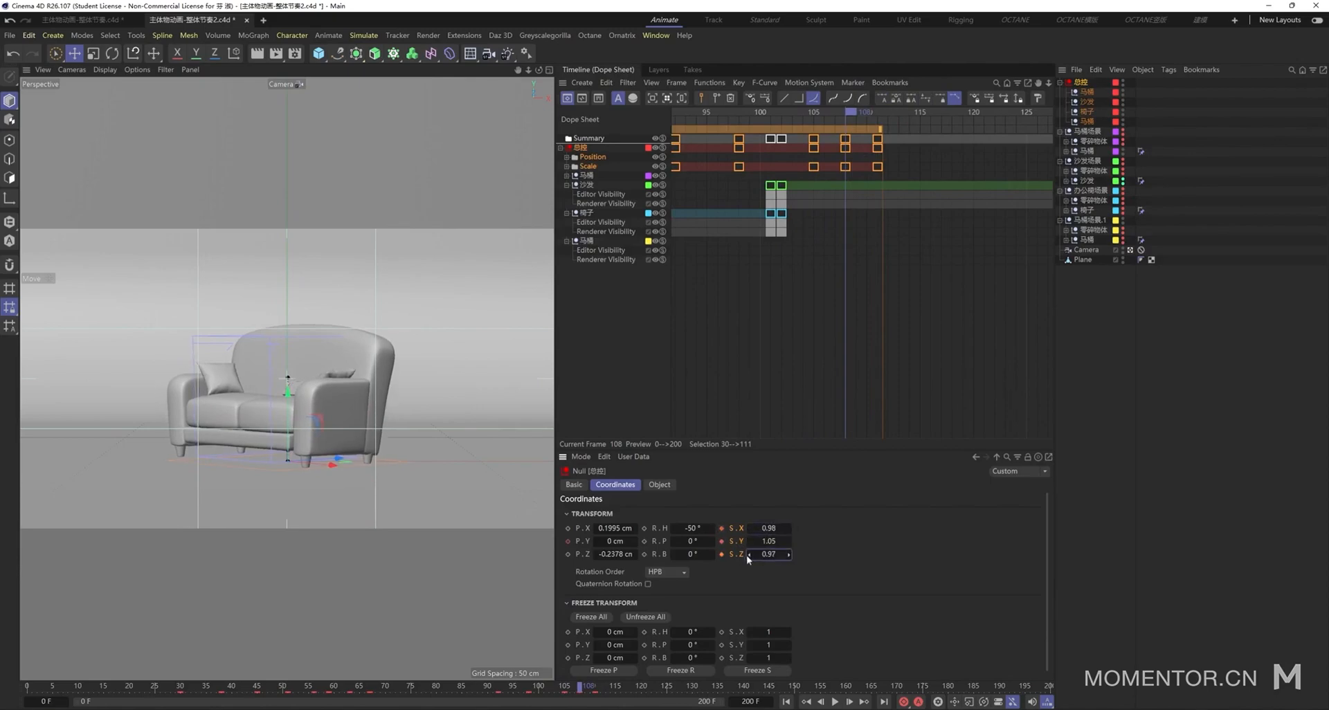
- Play back the chair-to-sofa swap to check the squash-and-stretch timing
scroll(899, 149, down, 5)
scroll(896, 138, up, 3)
click(862, 141)
drag(724, 115, 686, 115)
key(space)
key(space)
click(888, 146)
click(946, 140)
key(space)
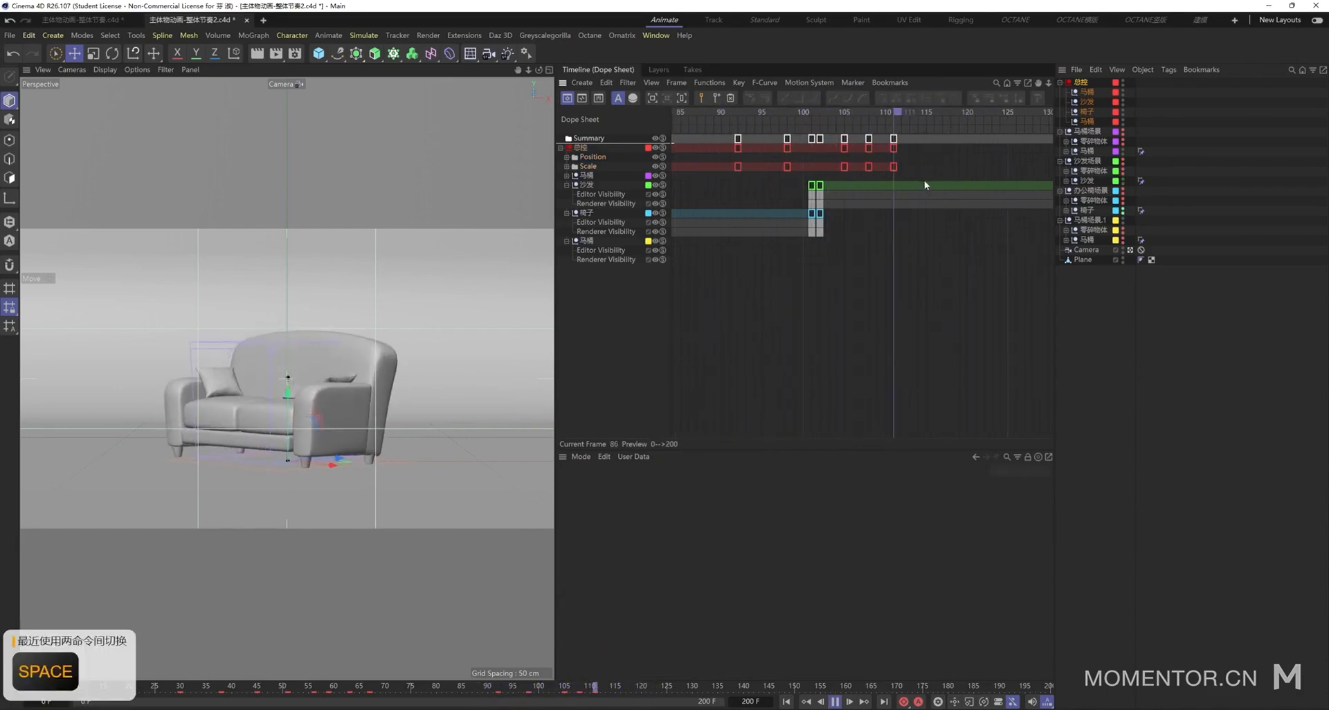
key(space)
- Select 总控 and keyframe its heading rotation at -50° at frame 94
drag(764, 114, 738, 114)
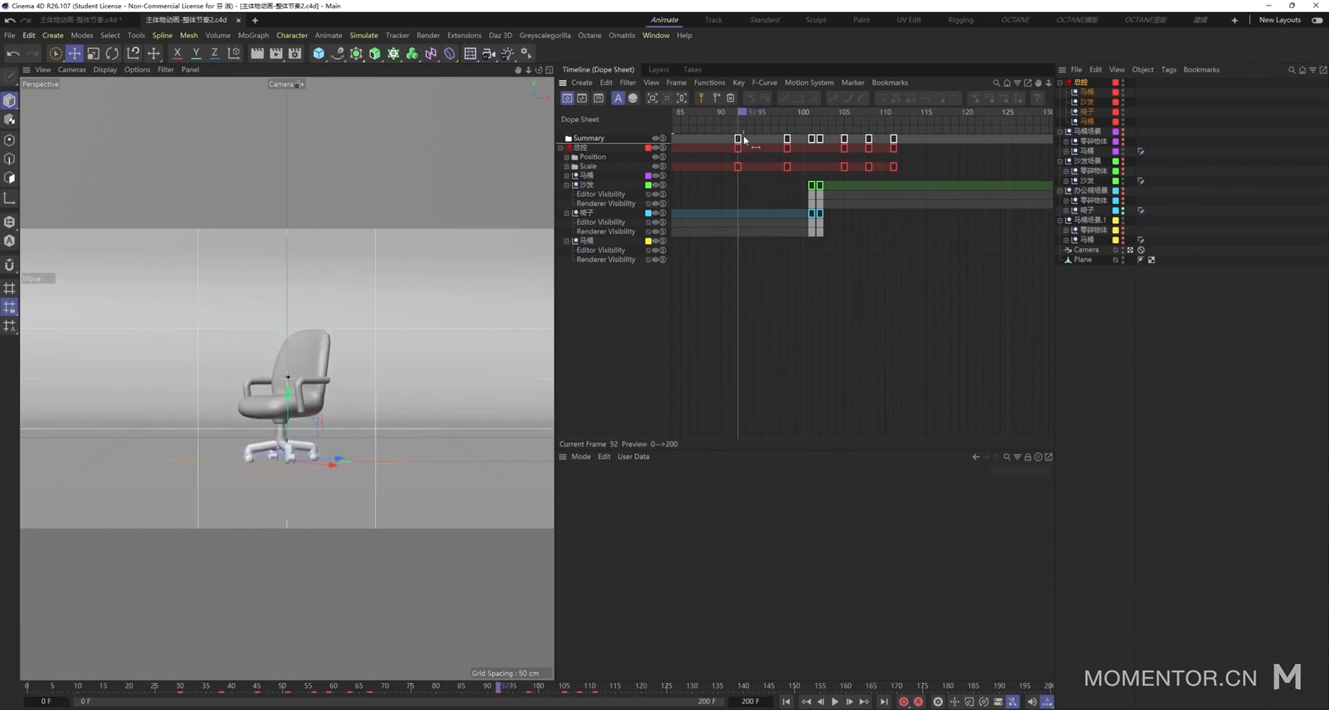
click(1191, 113)
click(1082, 82)
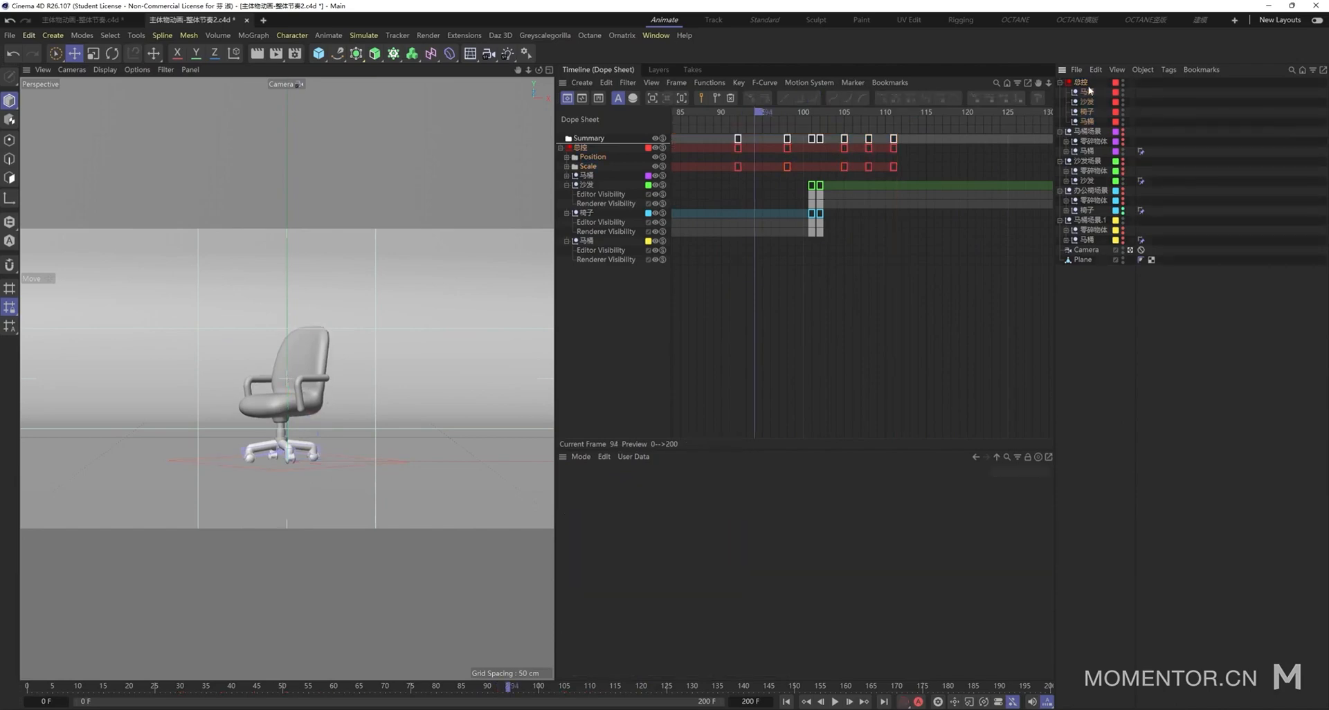
click(1080, 82)
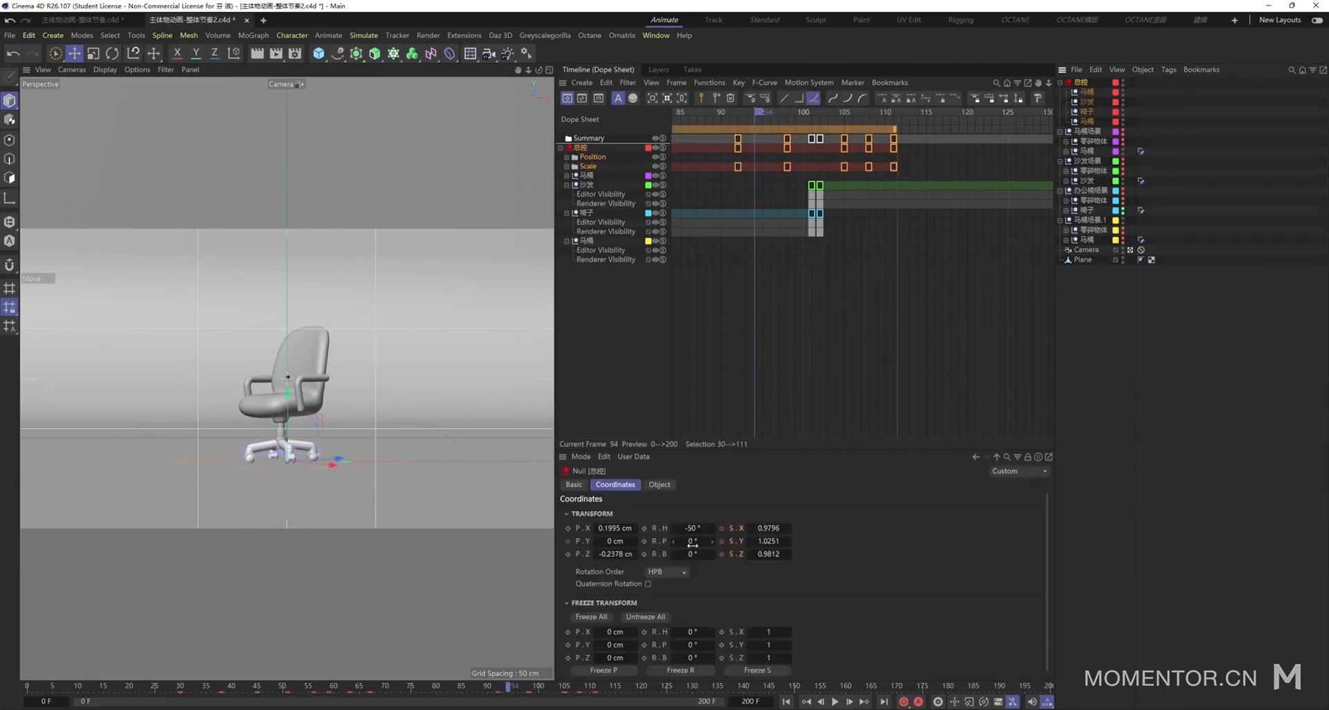
click(643, 528)
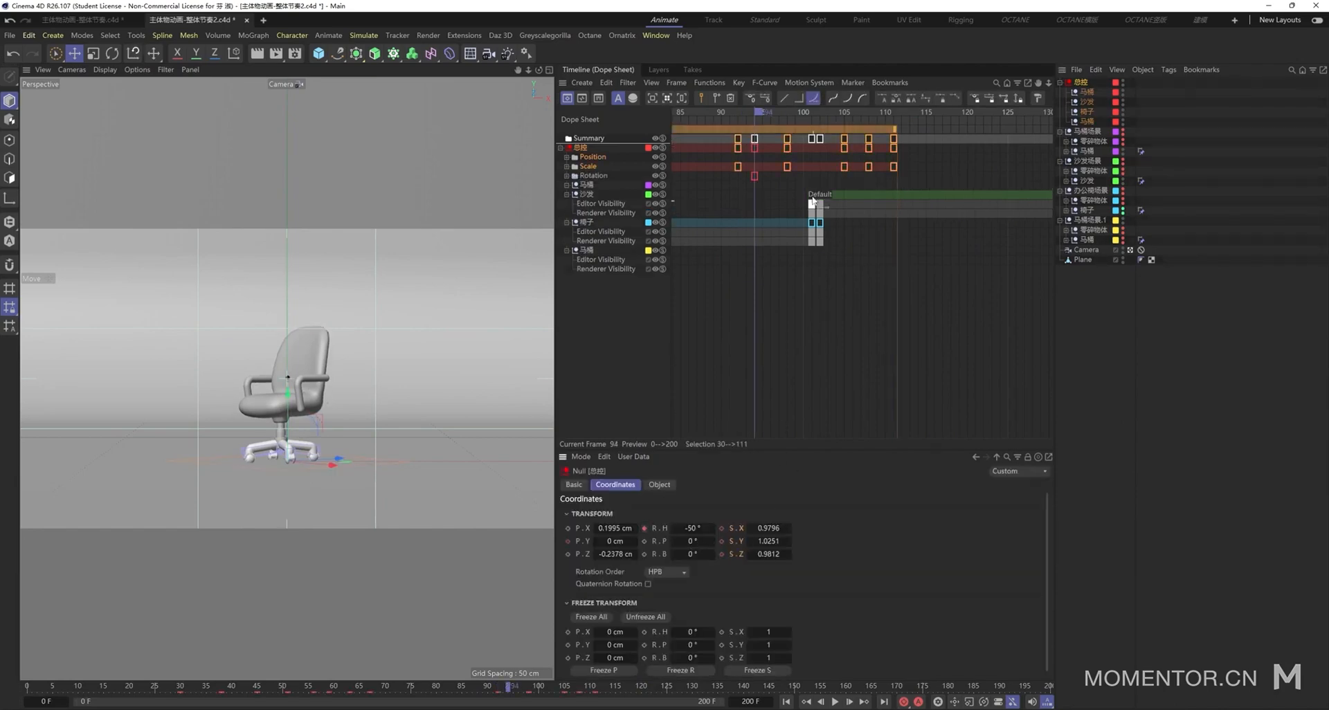
- At frame 97, set 总控's heading rotation to -410° for a full turn and keyframe it
key(g)
key(g)
key(g)
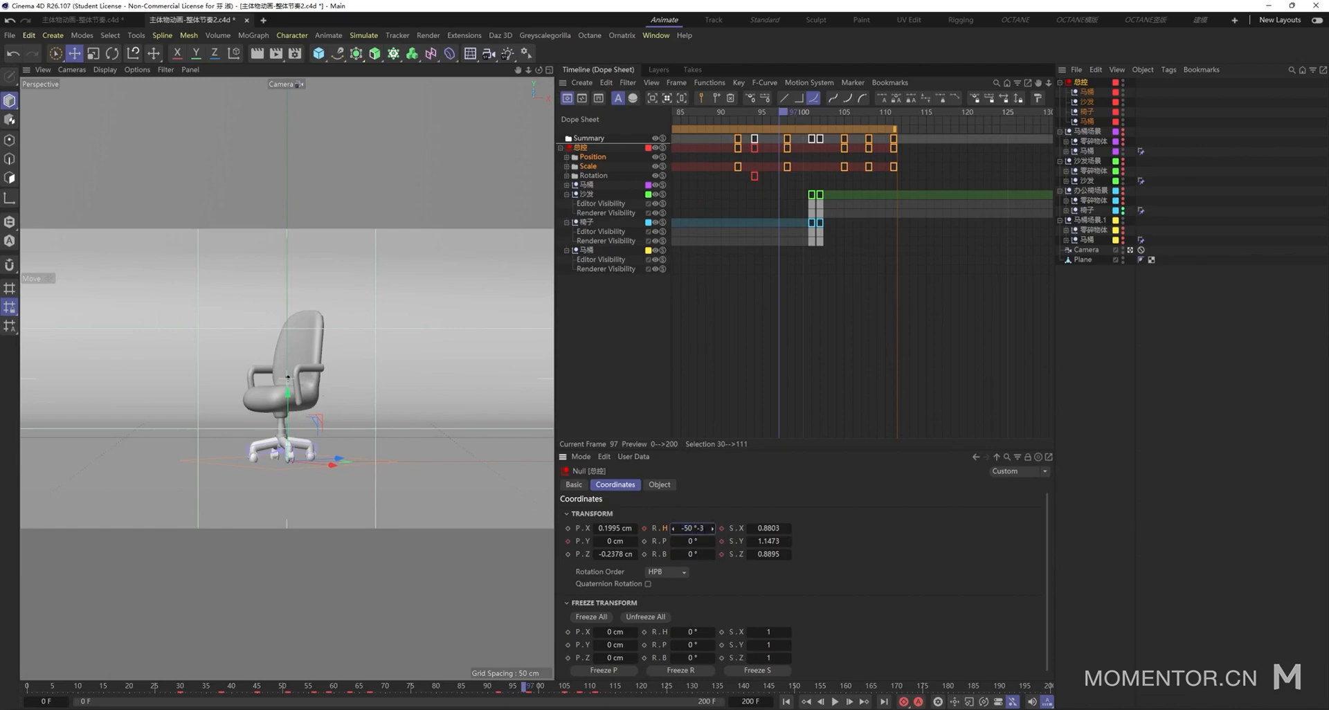
click(644, 530)
click(842, 189)
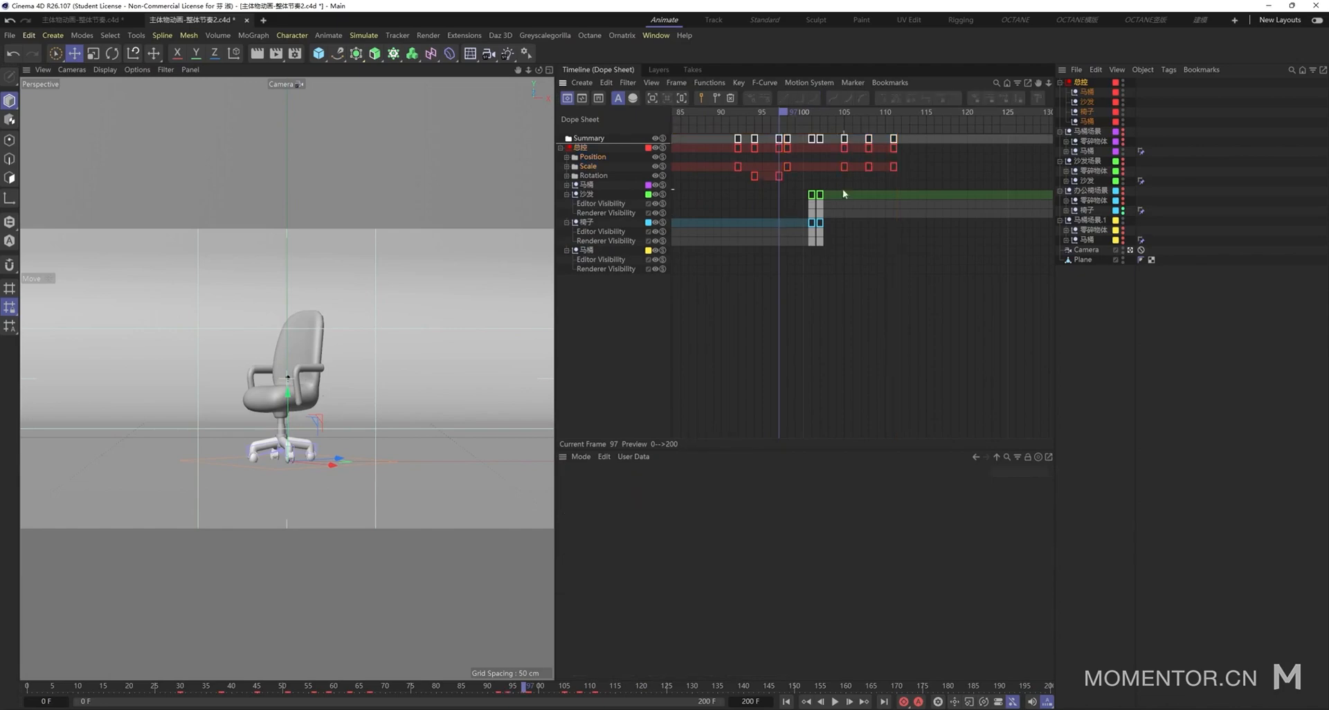
- Move 总控's second rotation key to frame 109 and play the spin back
mouse_move(779, 177)
mouse_down()
mouse_move(886, 179)
mouse_move(763, 177)
mouse_up()
drag(907, 171, 760, 181)
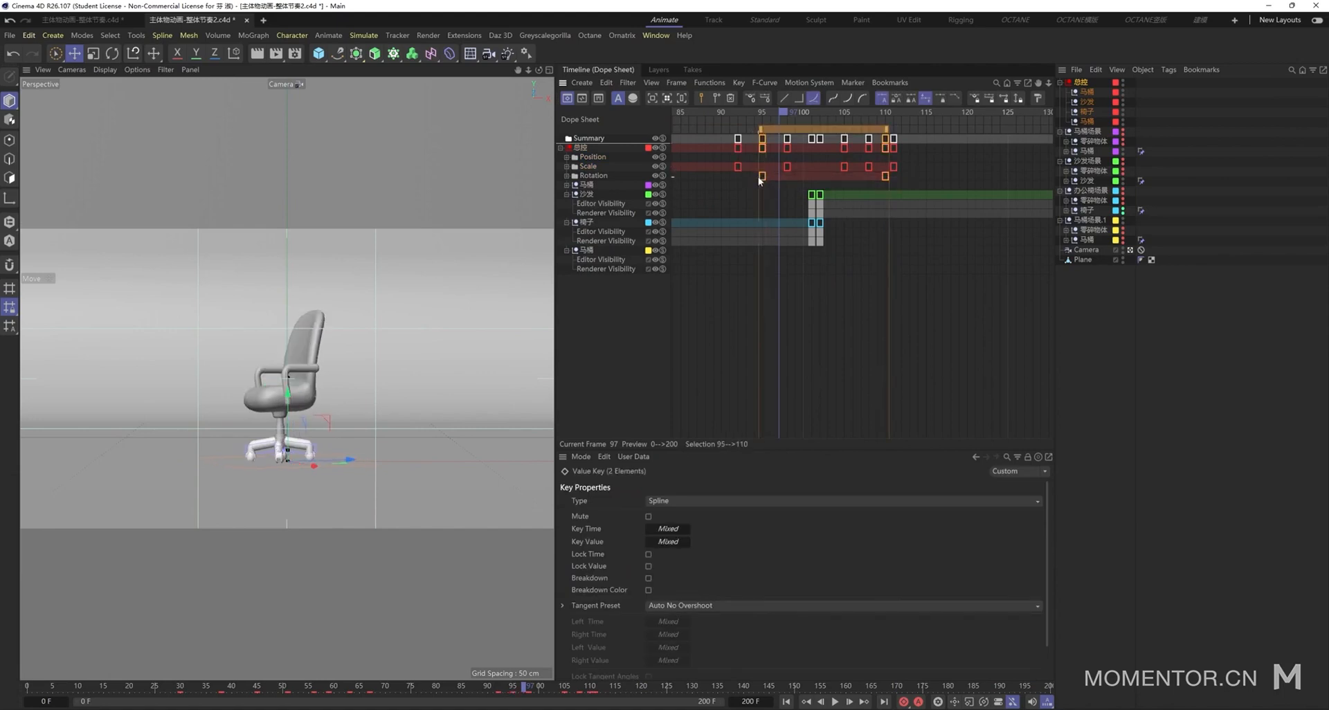
drag(885, 179, 877, 178)
click(851, 158)
drag(789, 115, 763, 119)
key(space)
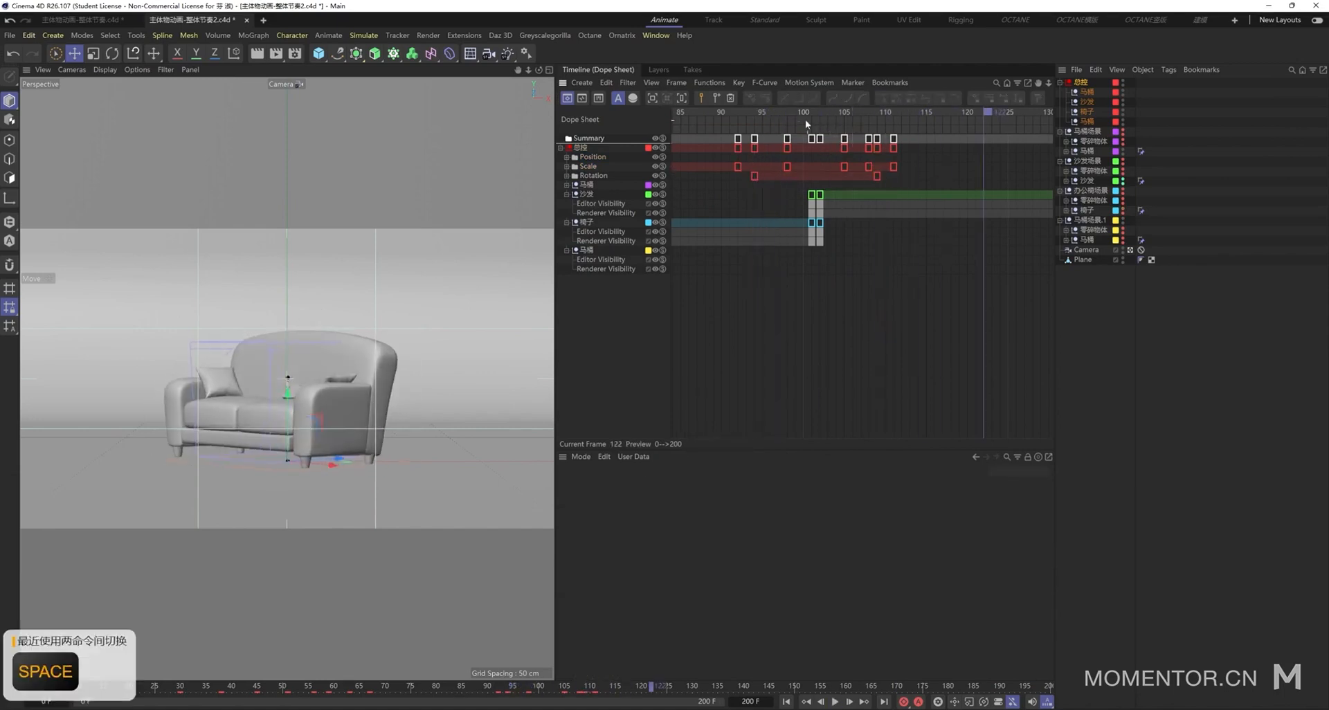
- Move 总控's two rotation keys to frames 92 and 111
drag(745, 177, 744, 178)
drag(877, 177, 895, 177)
drag(746, 177, 738, 177)
key(f)
key(f)
key(f)
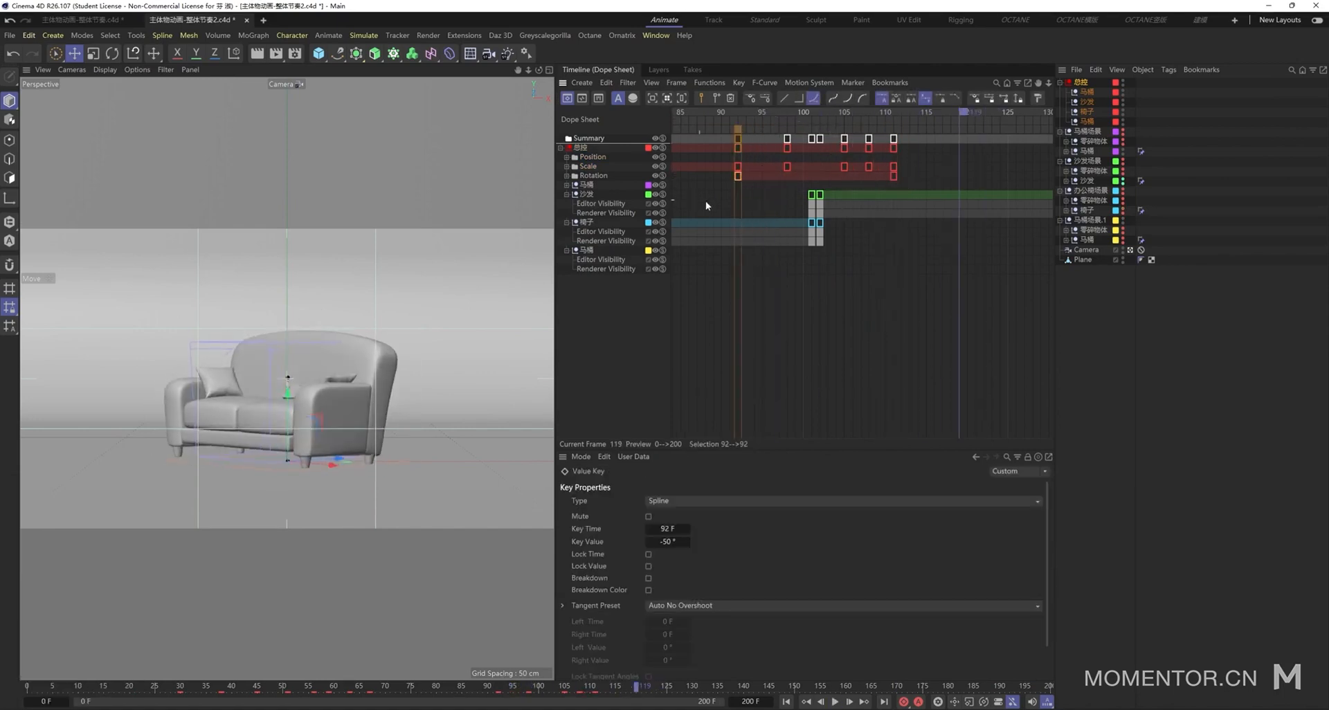
- In the heading rotation F-curve, lengthen the tangents of both keys for a stronger ease, and play it back
click(582, 98)
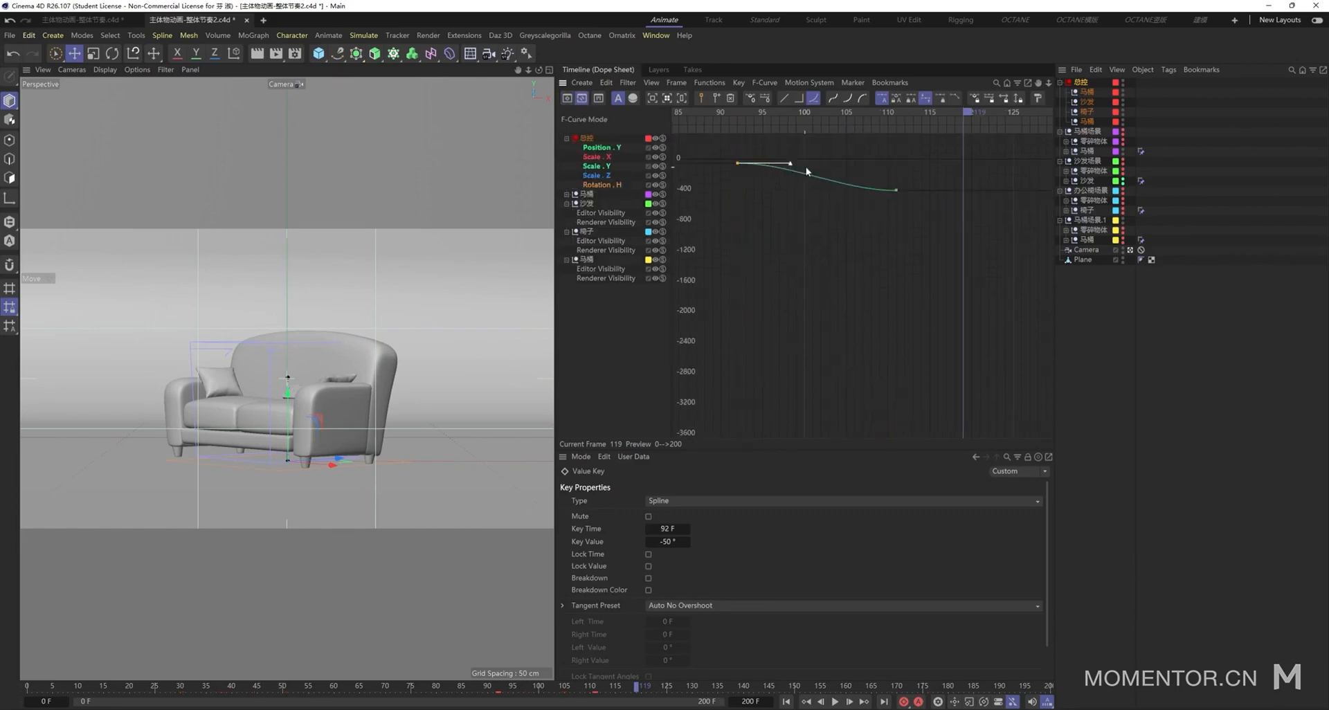
key(h)
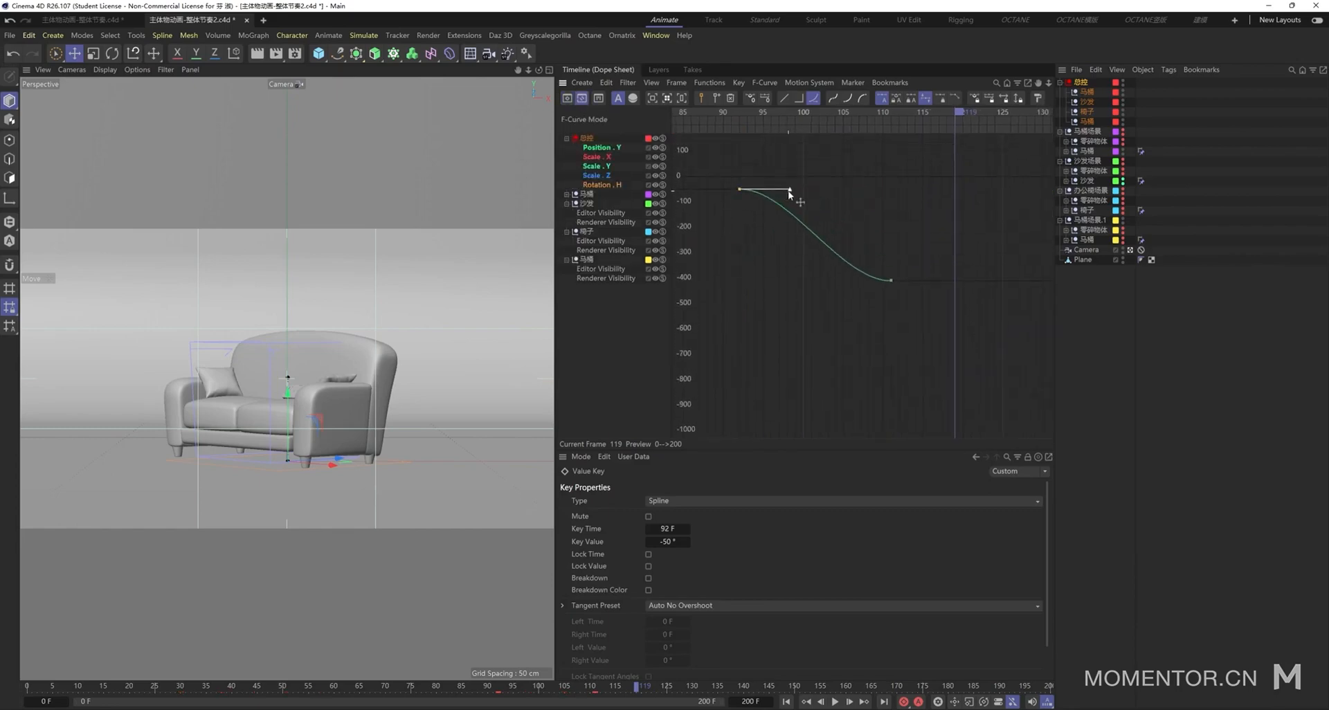
click(891, 280)
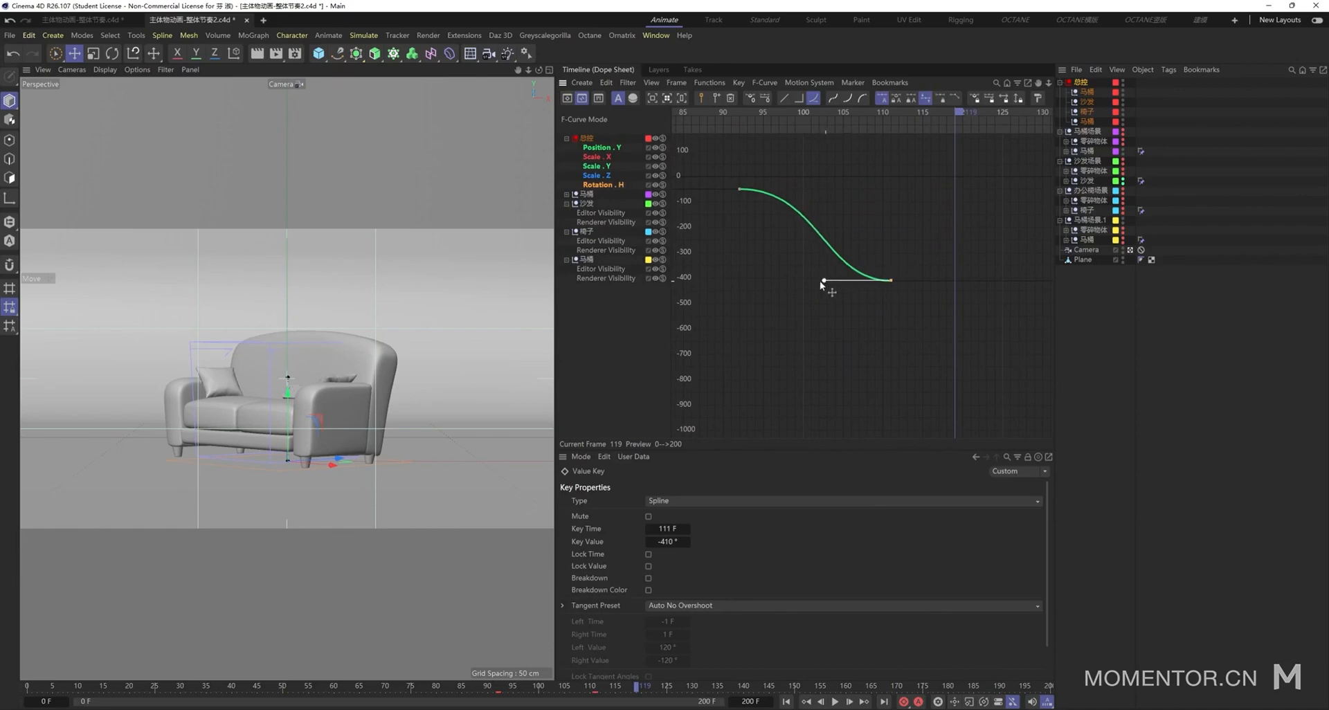
mouse_move(804, 126)
mouse_down()
mouse_move(739, 126)
mouse_move(775, 110)
mouse_move(733, 116)
mouse_up()
key(space)
key(space)
key(space)
key(space)
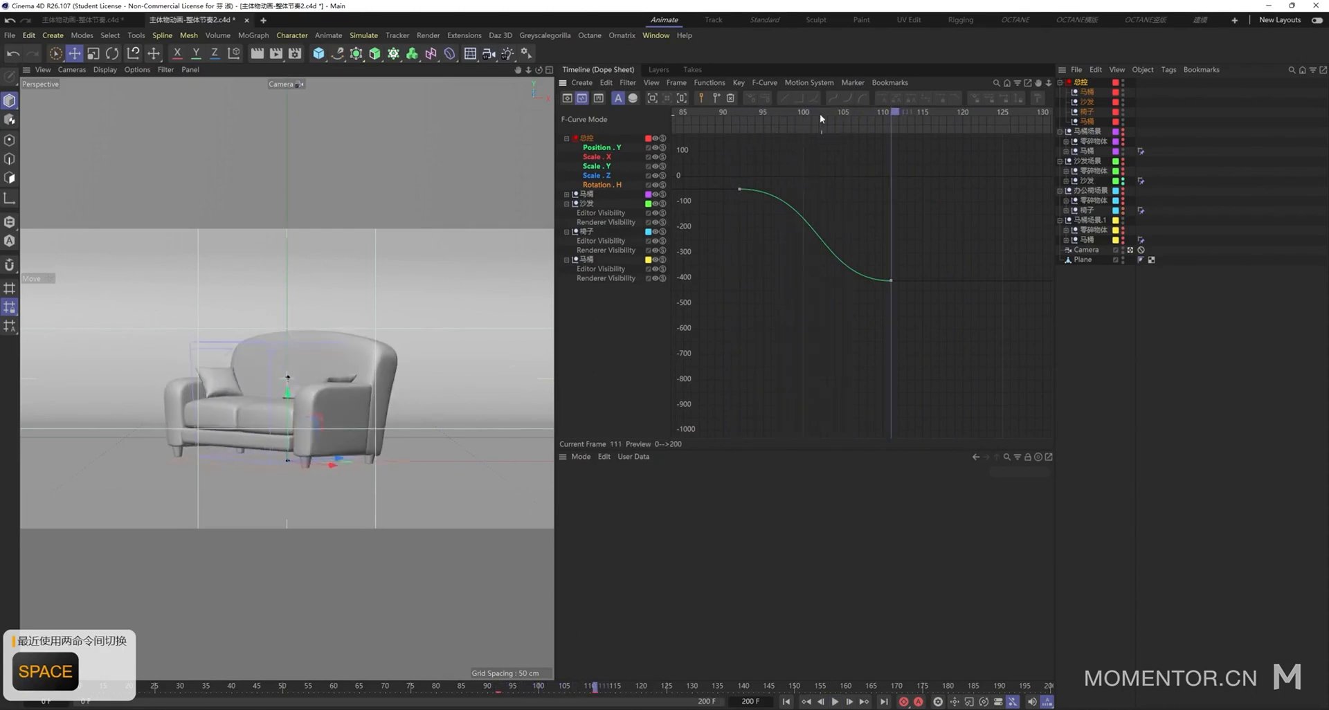
- Shorten the first rotation key's outgoing tangent to about 3.33 F for a faster spin start, and play it back
drag(820, 114, 789, 124)
click(740, 189)
drag(819, 189, 766, 191)
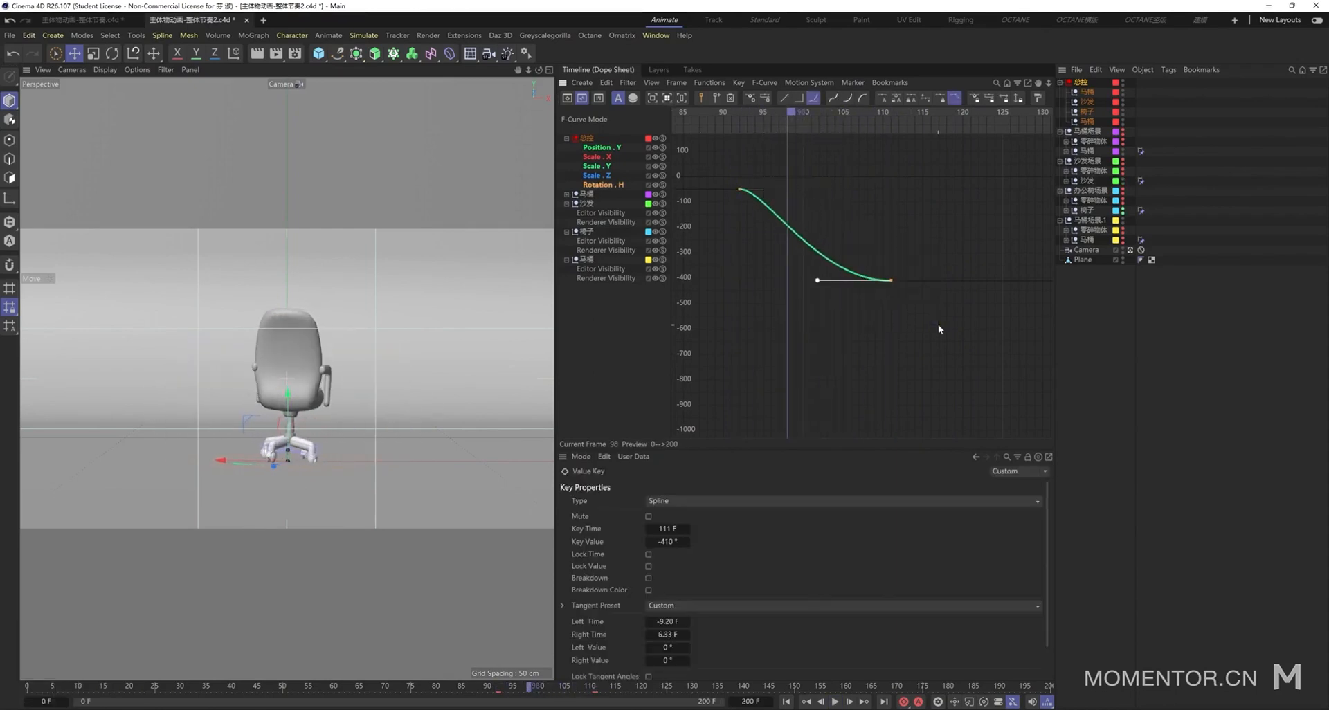
click(858, 244)
drag(791, 115, 741, 117)
key(space)
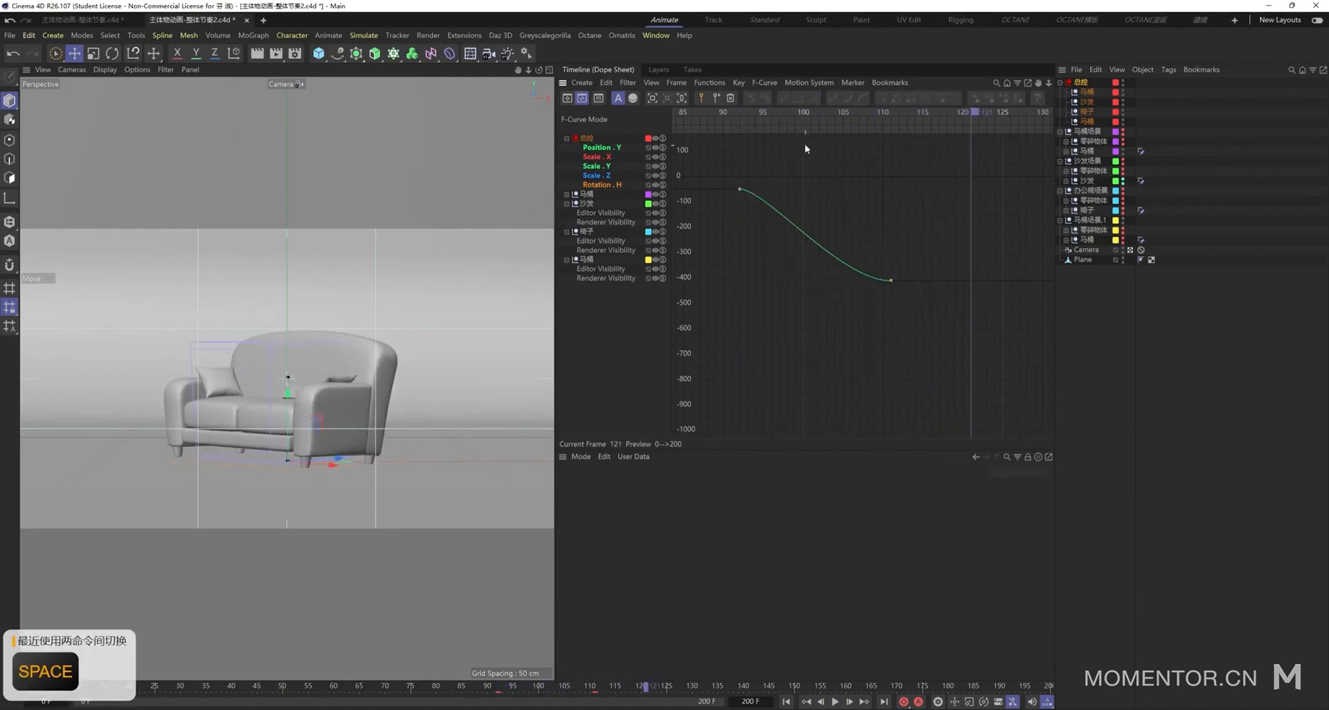
click(724, 118)
key(space)
key(space)
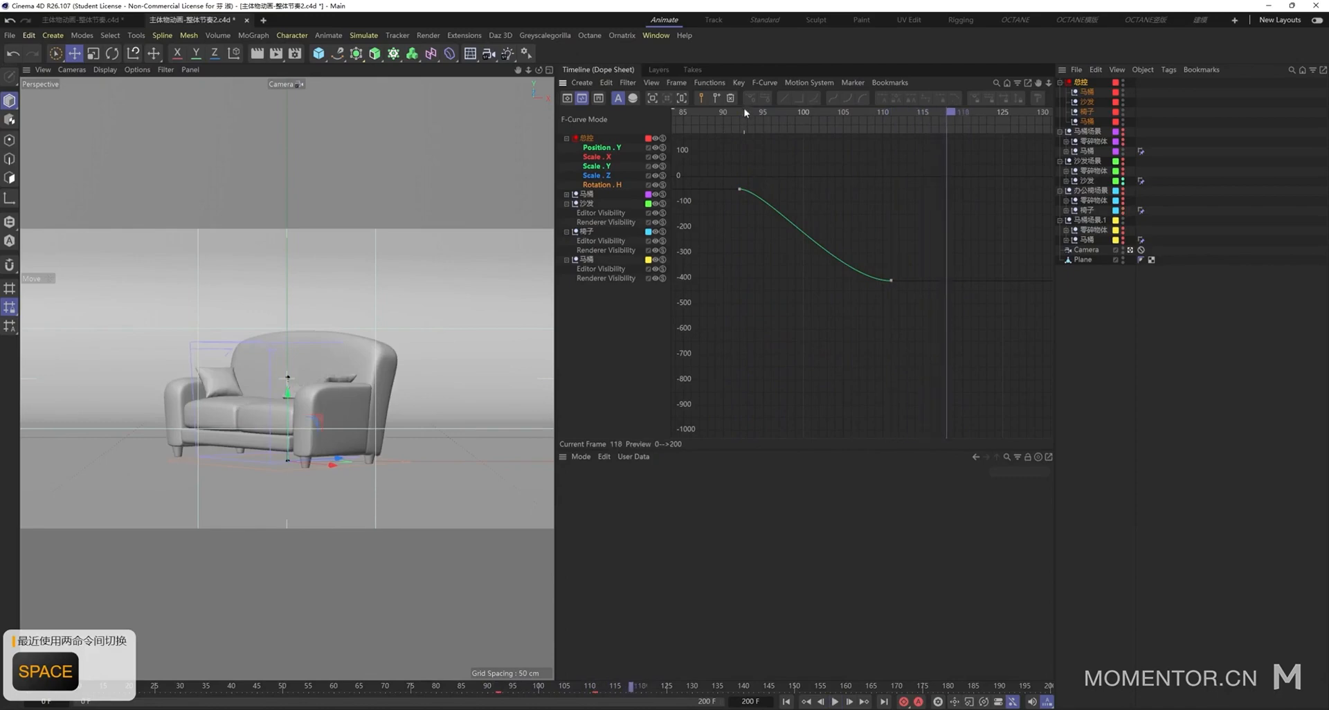
- Back in the dope sheet, move 总控's rotation keys to frames 95 and 108 and play the spin back
click(739, 116)
key(Tab)
drag(740, 179, 764, 178)
drag(892, 178, 877, 181)
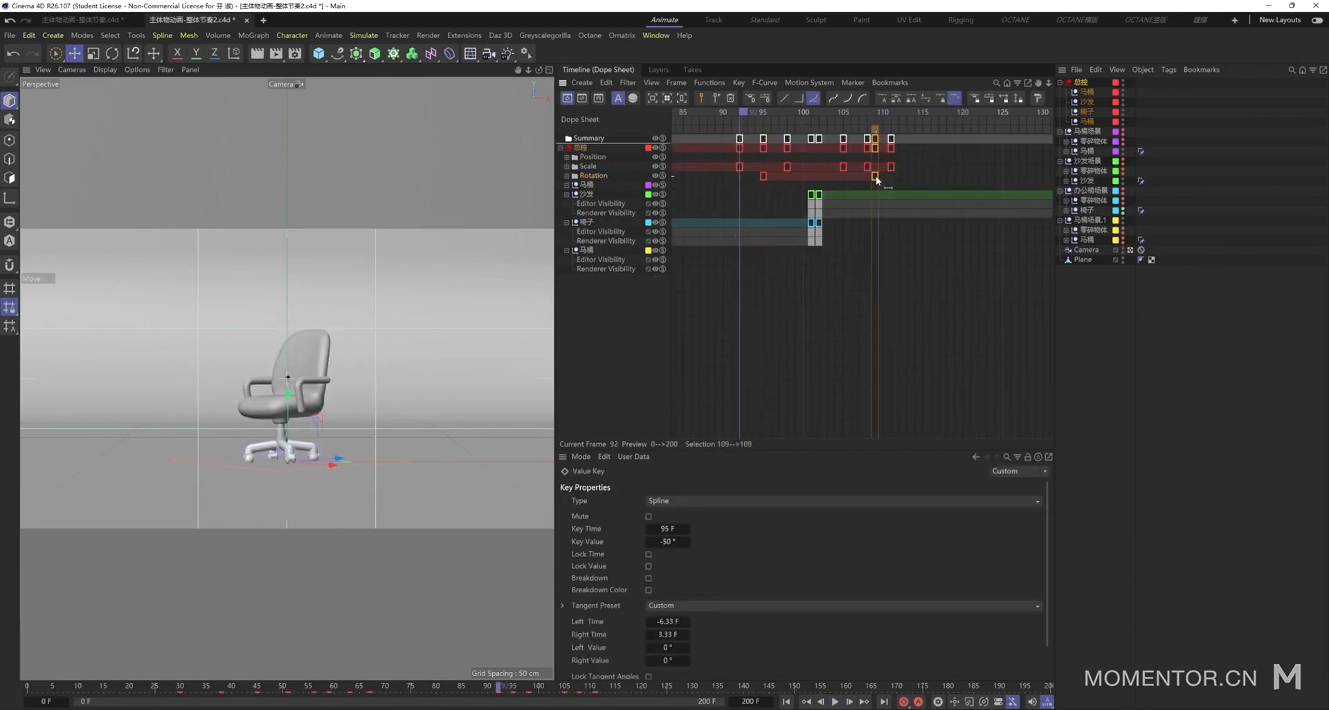
click(854, 151)
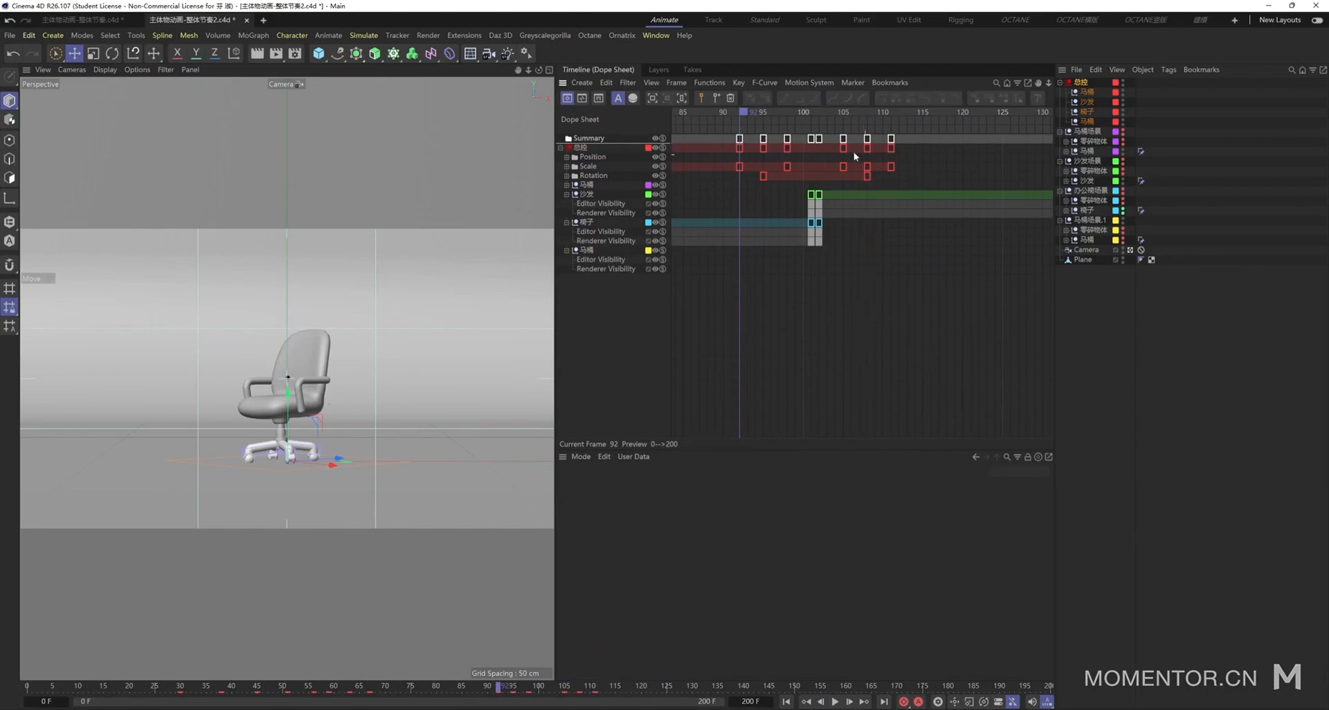
drag(742, 116, 707, 116)
key(space)
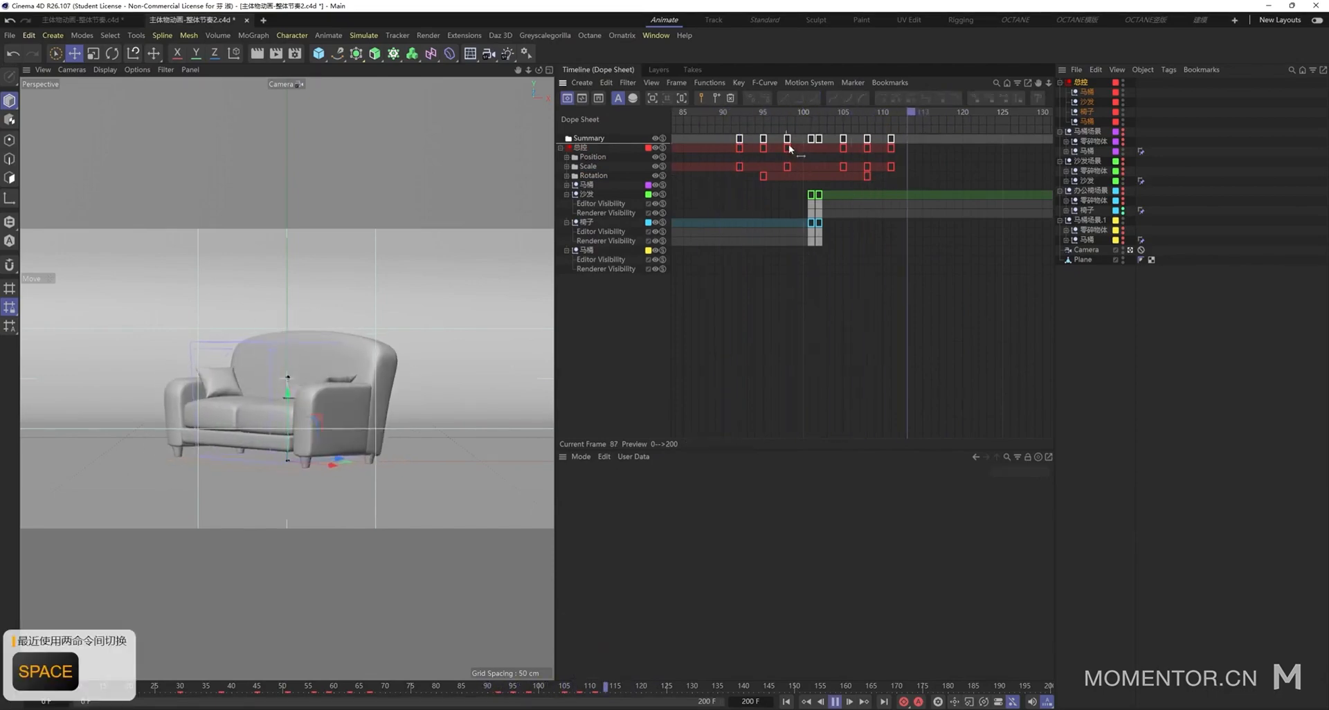
- Return 总控's rotation keys to frames 92 and 111, play the spin back, and scrub to frame 101
drag(892, 178, 894, 179)
click(709, 117)
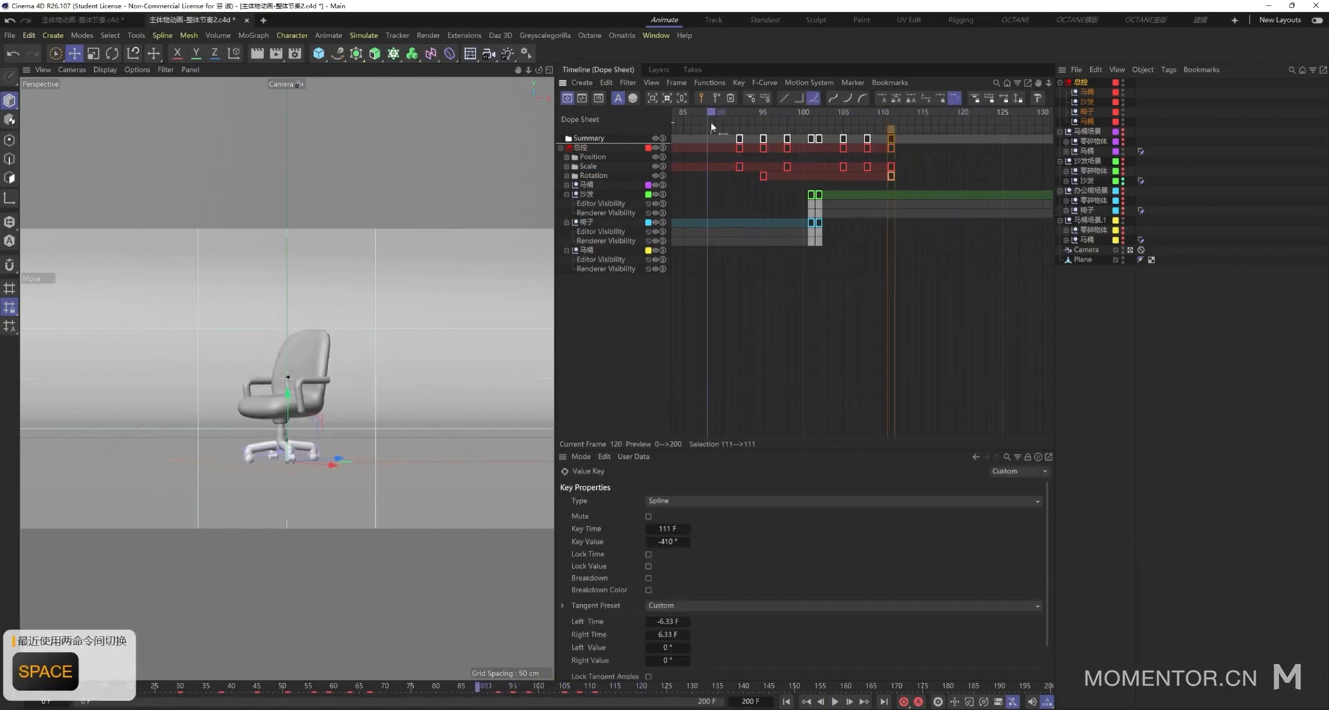
key(space)
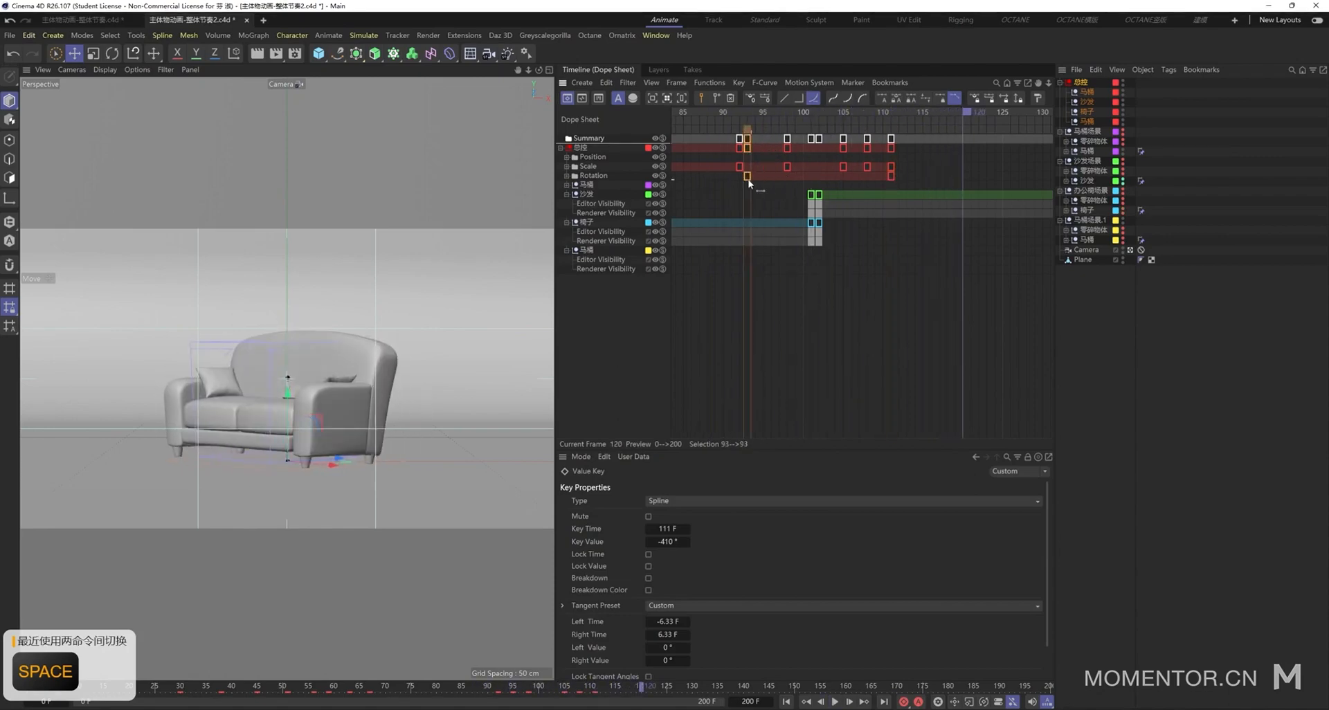
drag(764, 176, 740, 175)
click(715, 115)
key(space)
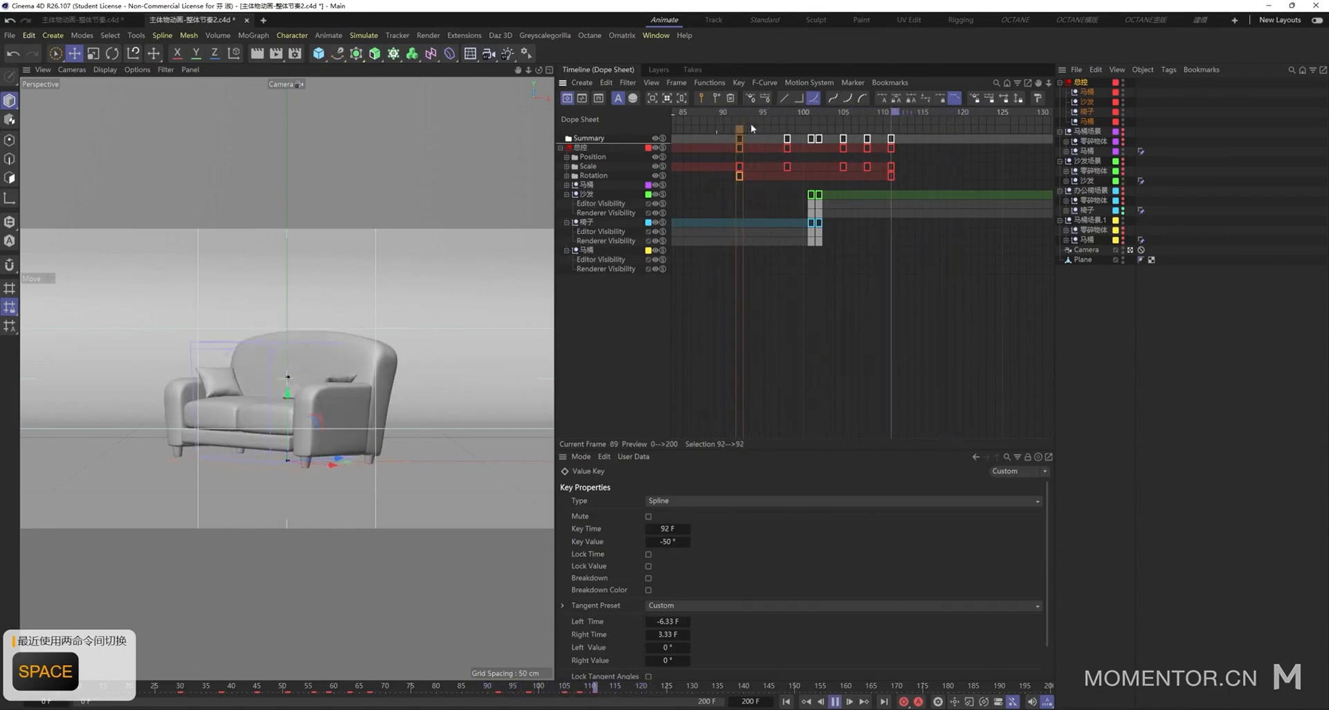
click(892, 115)
click(955, 189)
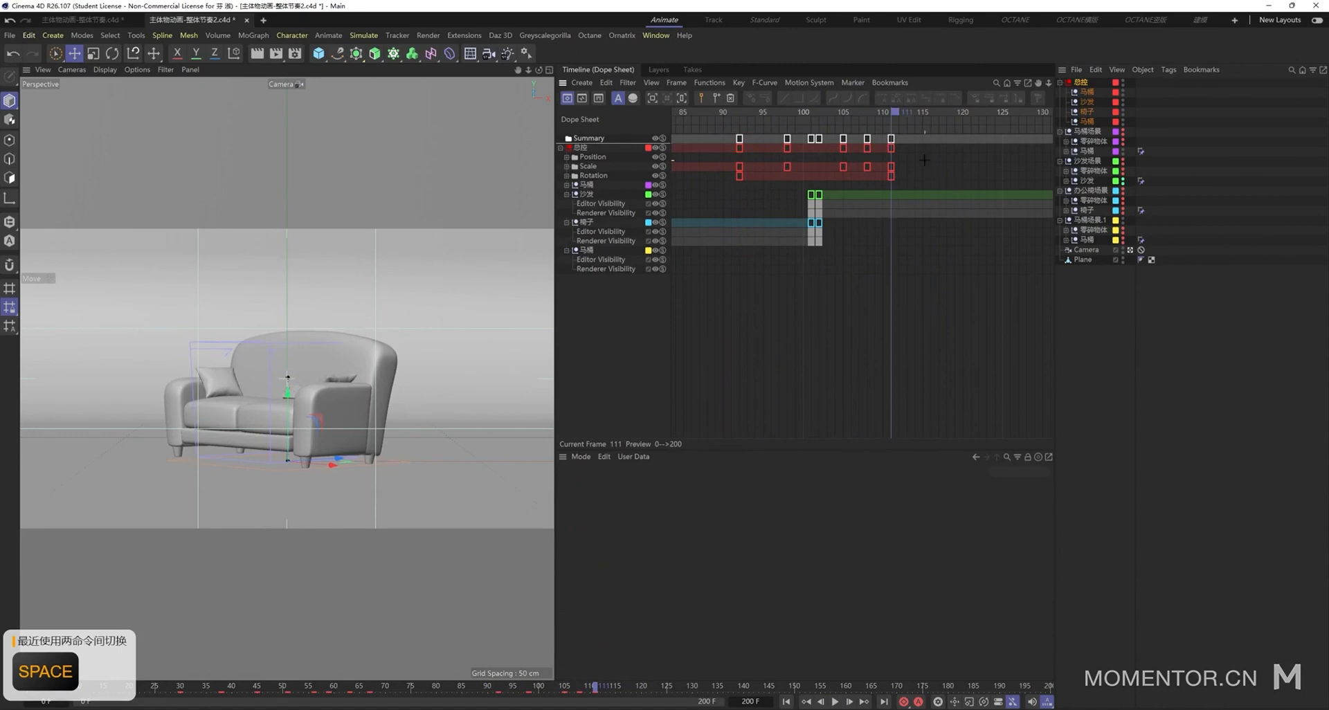
drag(853, 111, 815, 141)
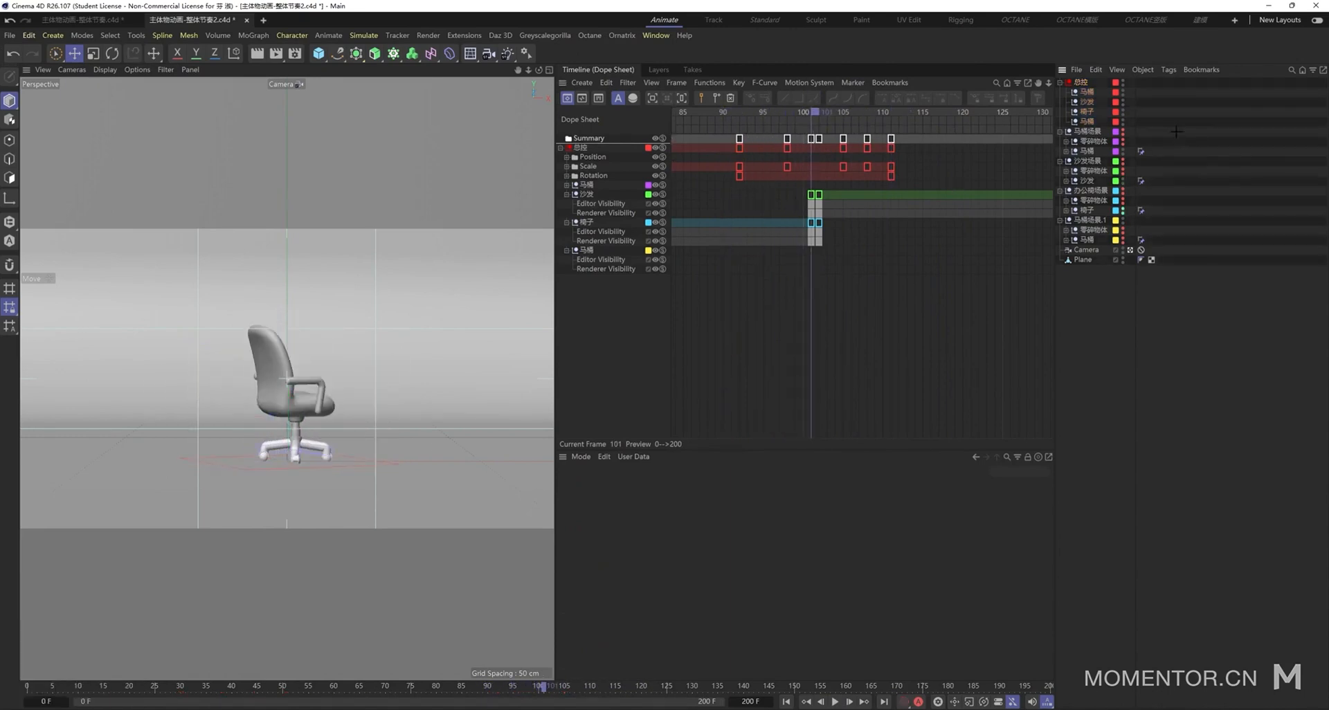
- Duplicate 总控's five hop position keys from frames 38–59 and place the copies at frames 102–123
scroll(846, 165, down, 5)
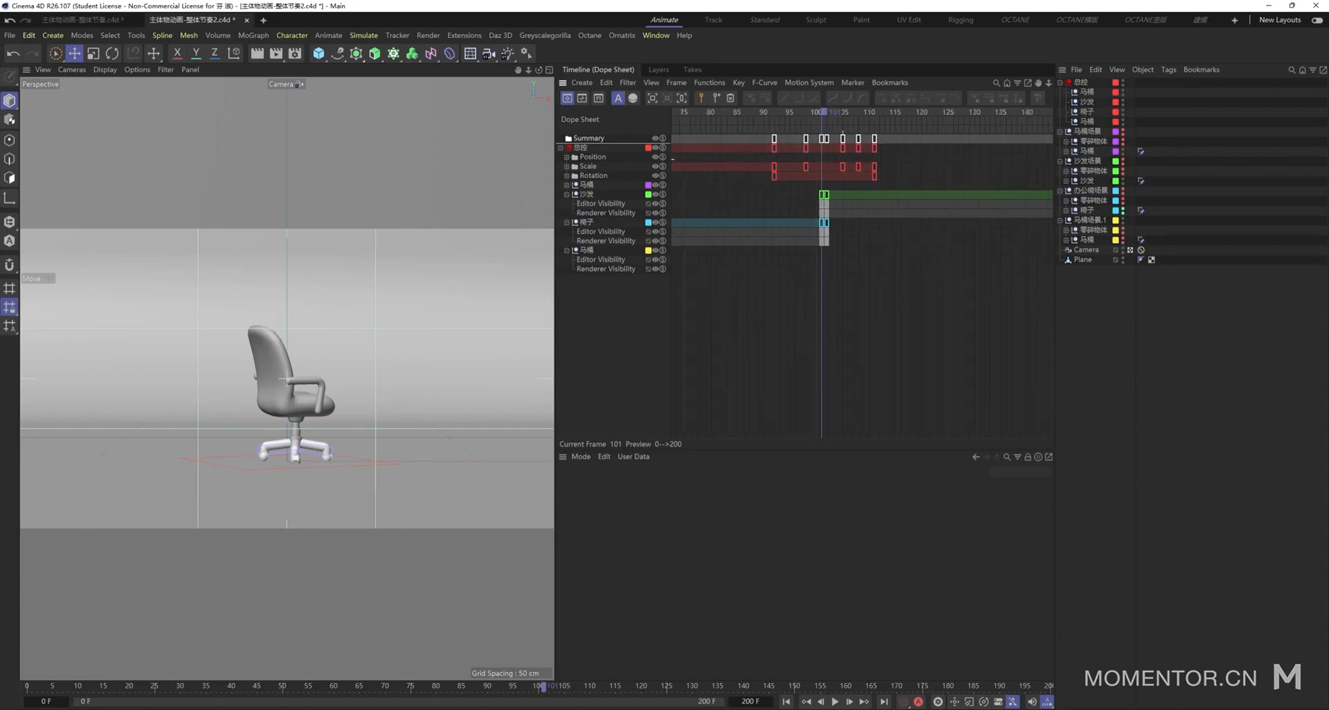
alt+middle_drag(734, 159, 788, 157)
drag(682, 157, 680, 159)
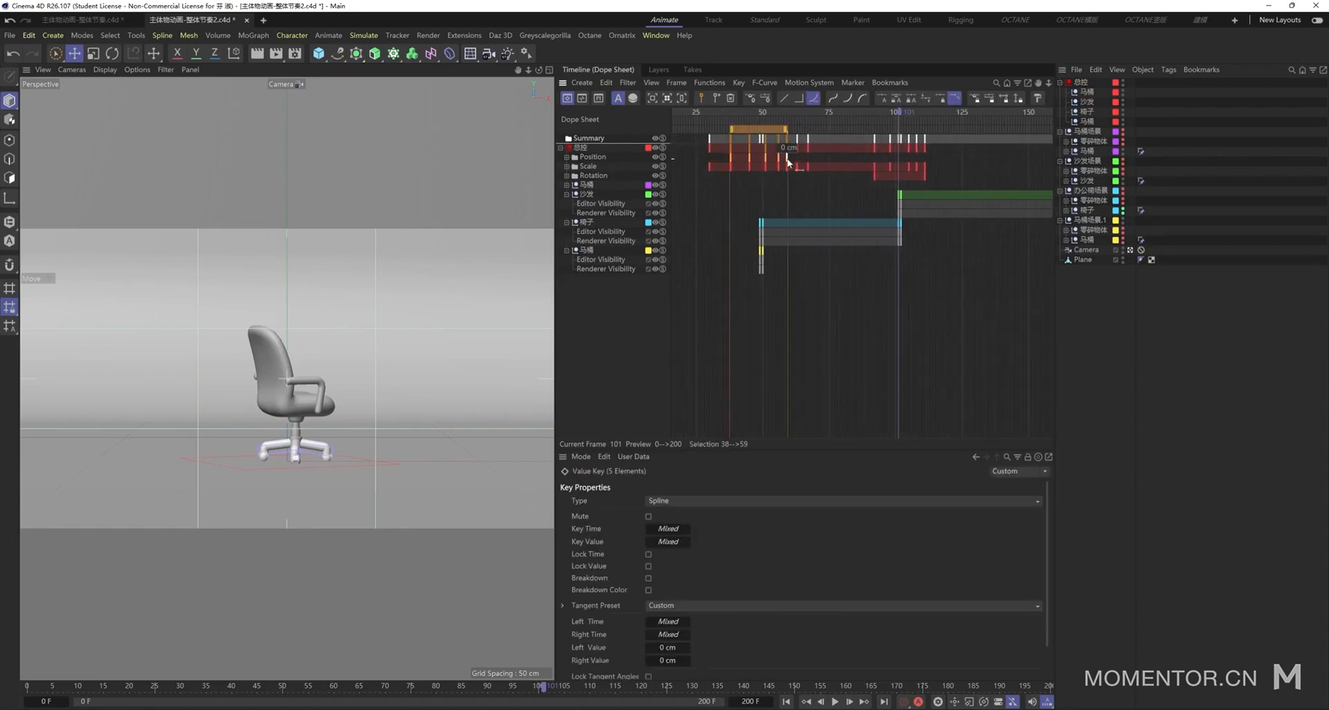
ctrl+drag(787, 159, 950, 159)
scroll(946, 158, up, 2)
scroll(947, 159, up, 1)
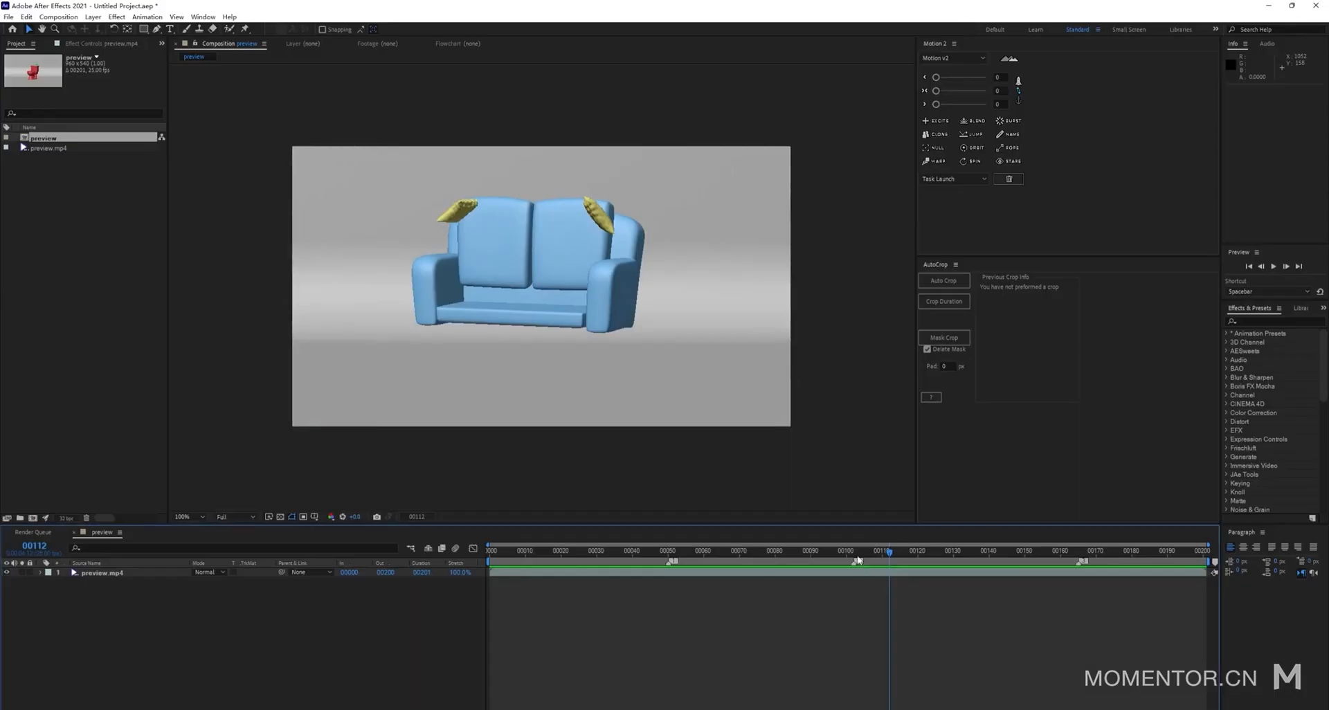
drag(891, 552, 925, 590)
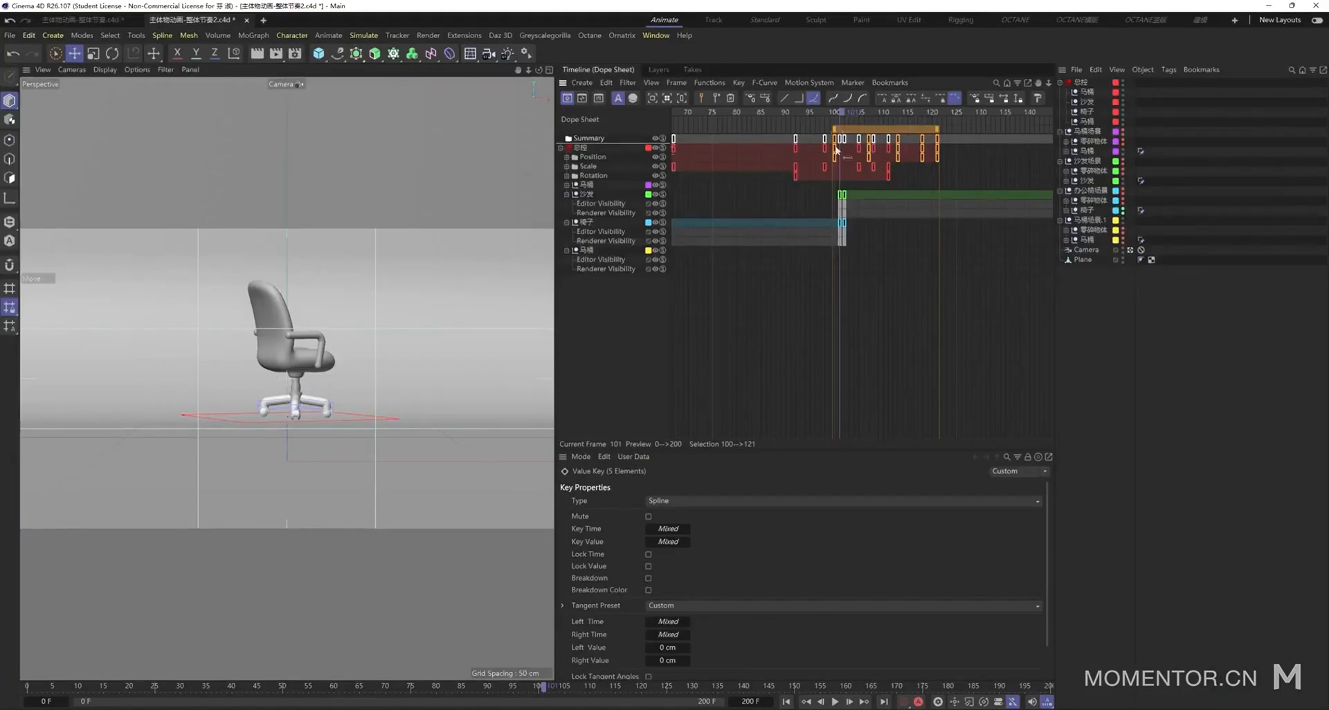
alt+middle_drag(930, 153, 850, 154)
drag(757, 111, 802, 152)
- In the Position Y F-curve, lower the copied hop's peak to about 6 cm and its small rebound to about 1.79 cm
click(801, 157)
click(582, 98)
alt+right_drag(791, 197, 790, 222)
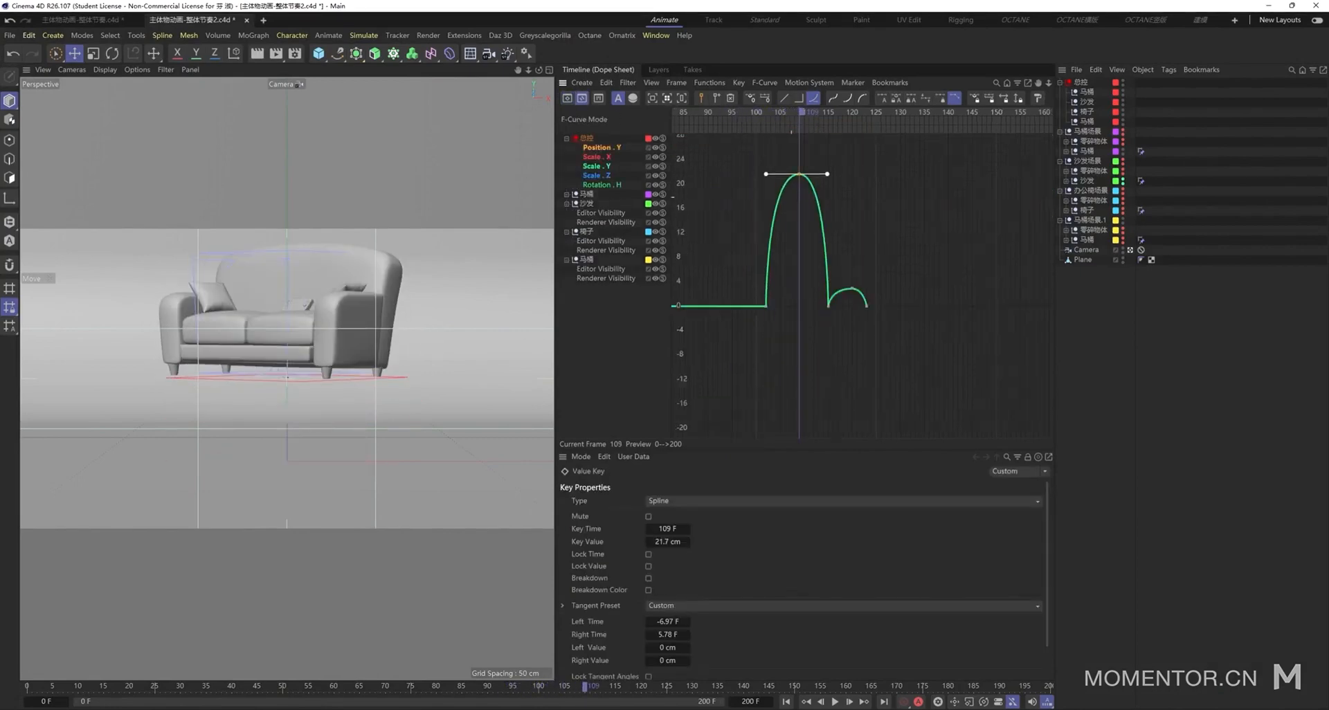
click(817, 195)
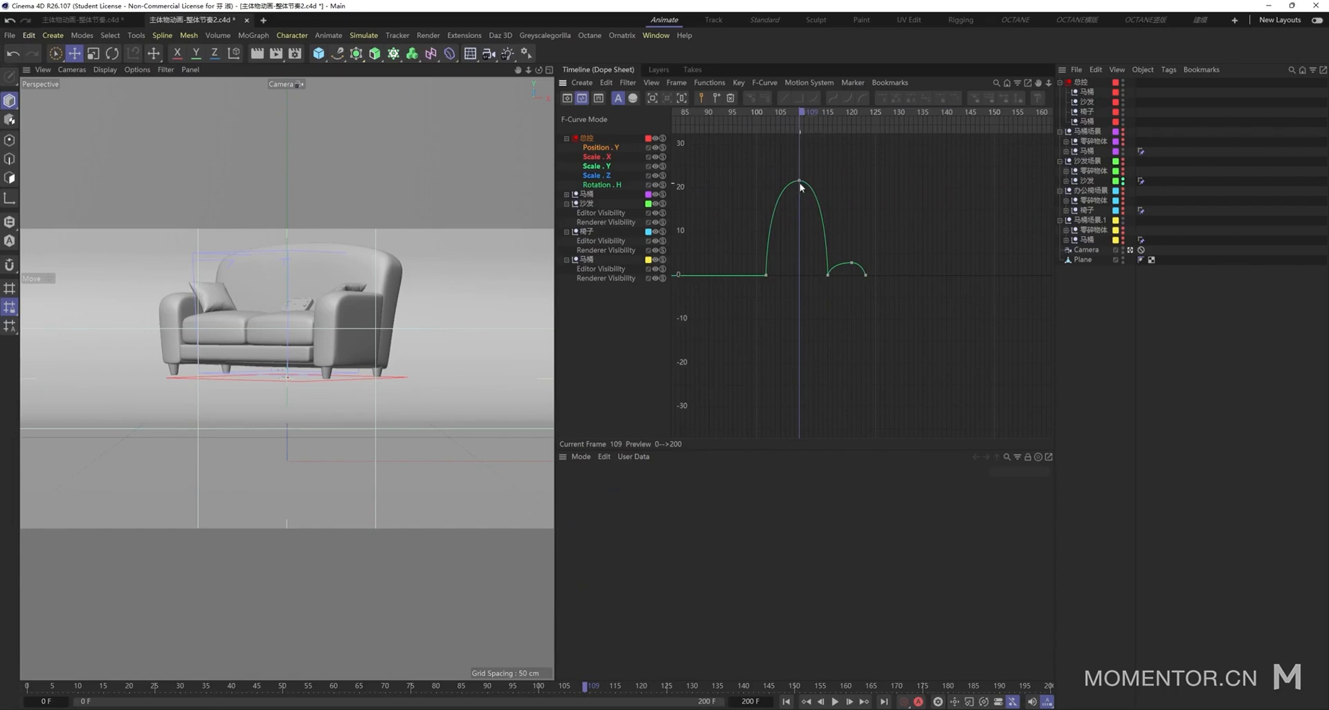
drag(800, 183, 851, 287)
key(h)
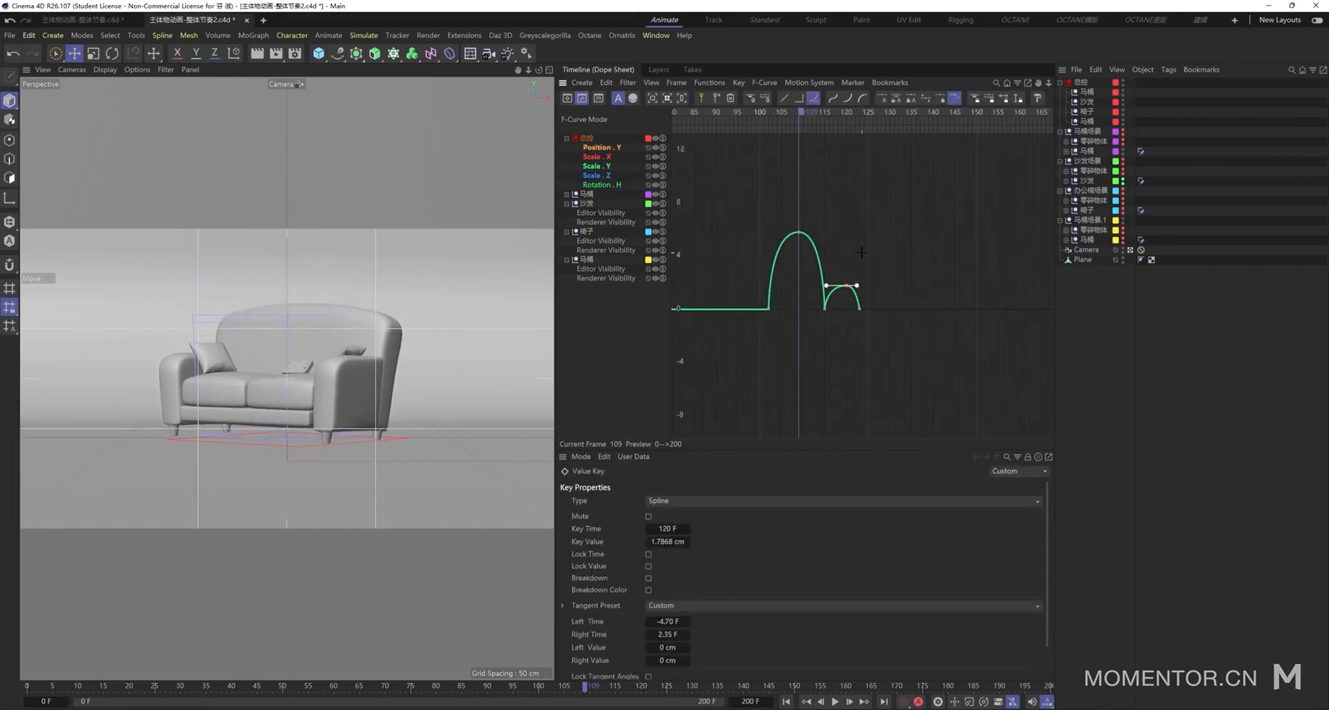
click(876, 221)
- Back in the dope sheet, move the copied position keys to frames 105–126 and play the hop back
key(Tab)
alt+right_drag(881, 168, 887, 168)
click(810, 120)
drag(788, 162, 906, 157)
click(808, 125)
drag(813, 110, 907, 144)
key(space)
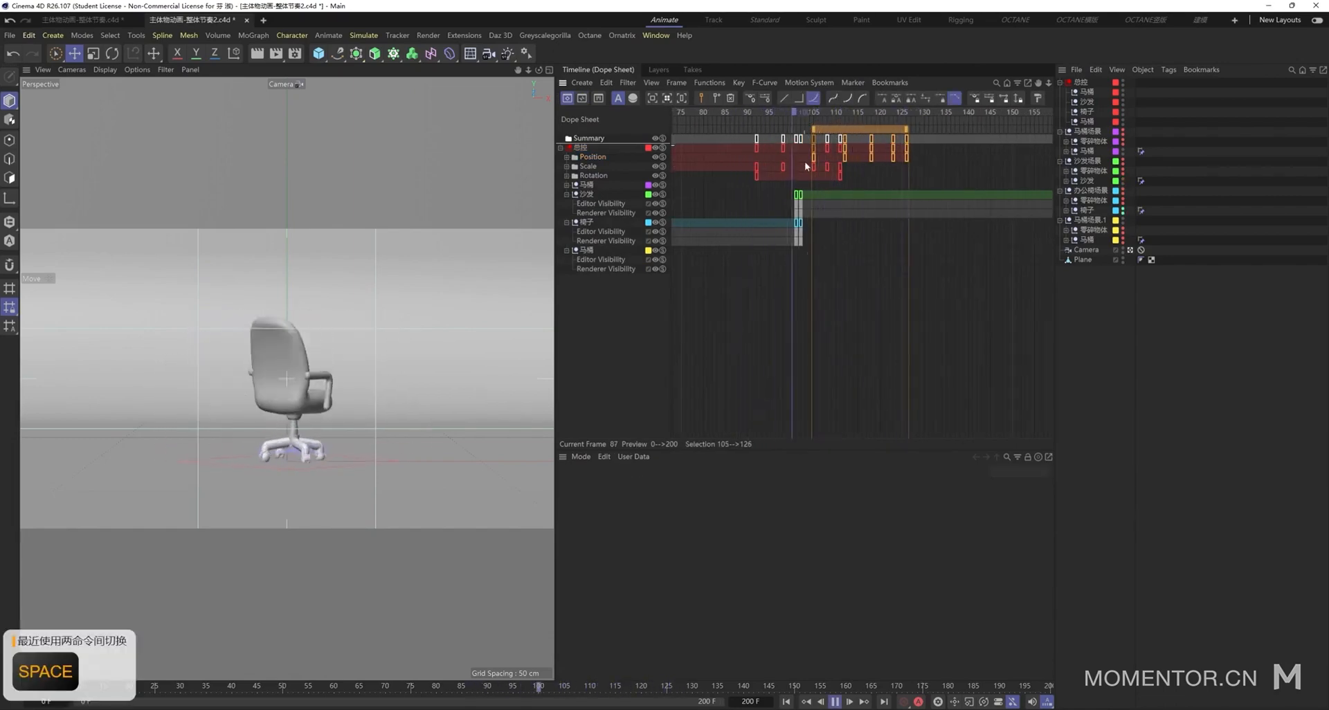
- Switch to After Effects and scrub the reference preview around the sofa's hop and landing
click(826, 705)
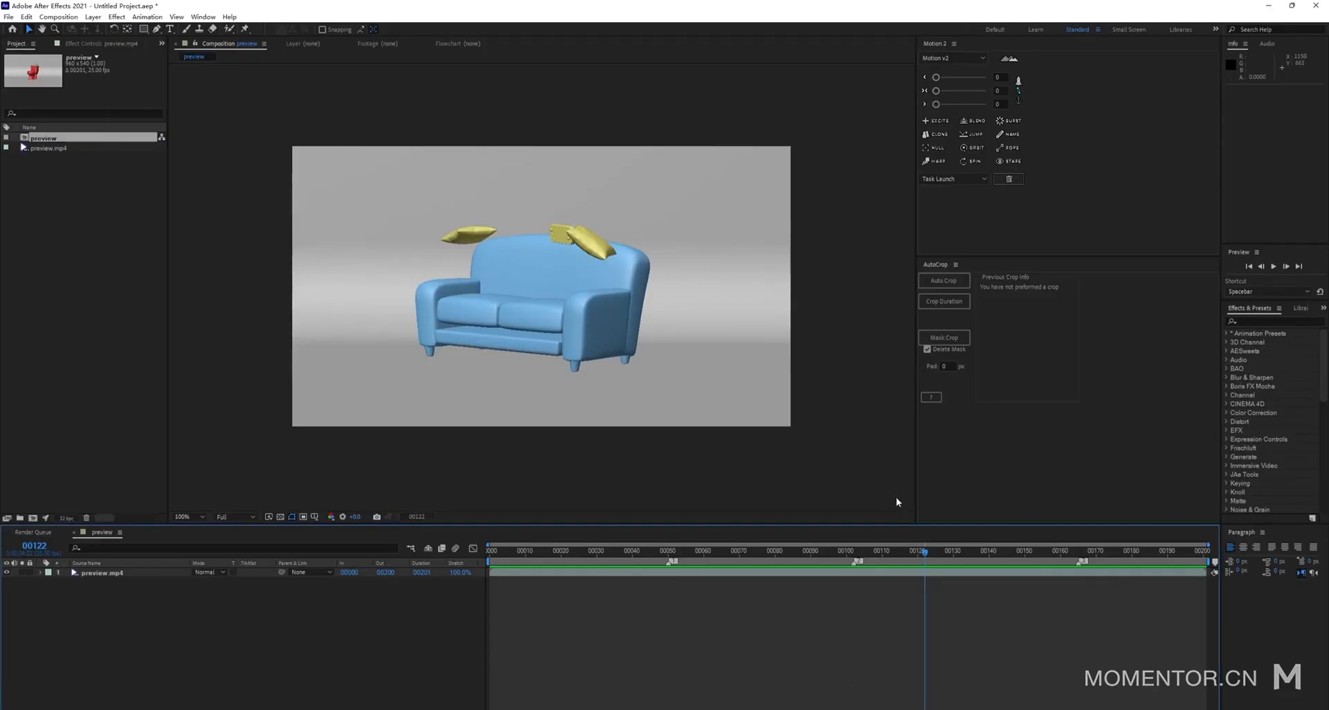
mouse_move(915, 559)
mouse_down()
mouse_move(842, 563)
mouse_move(910, 572)
mouse_up()
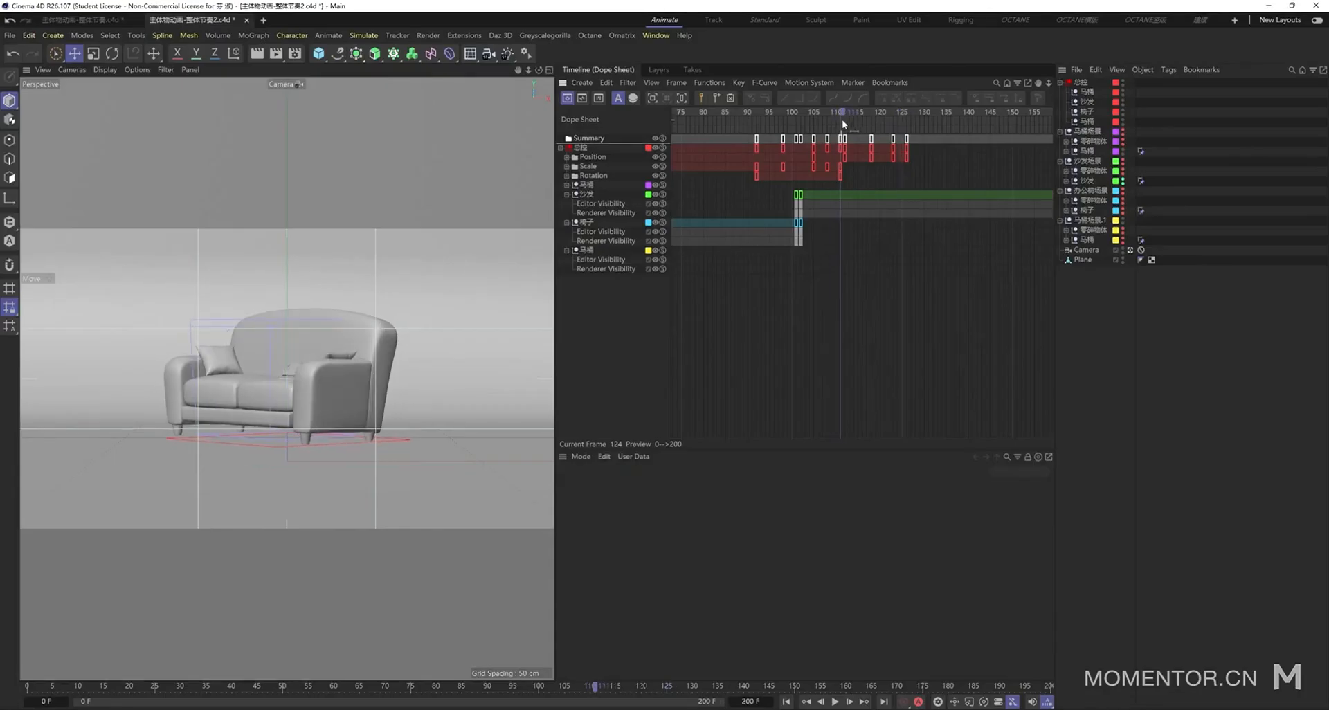
- Back in Cinema 4D, add a rotation key to 总控 at frame 105
drag(842, 119, 813, 172)
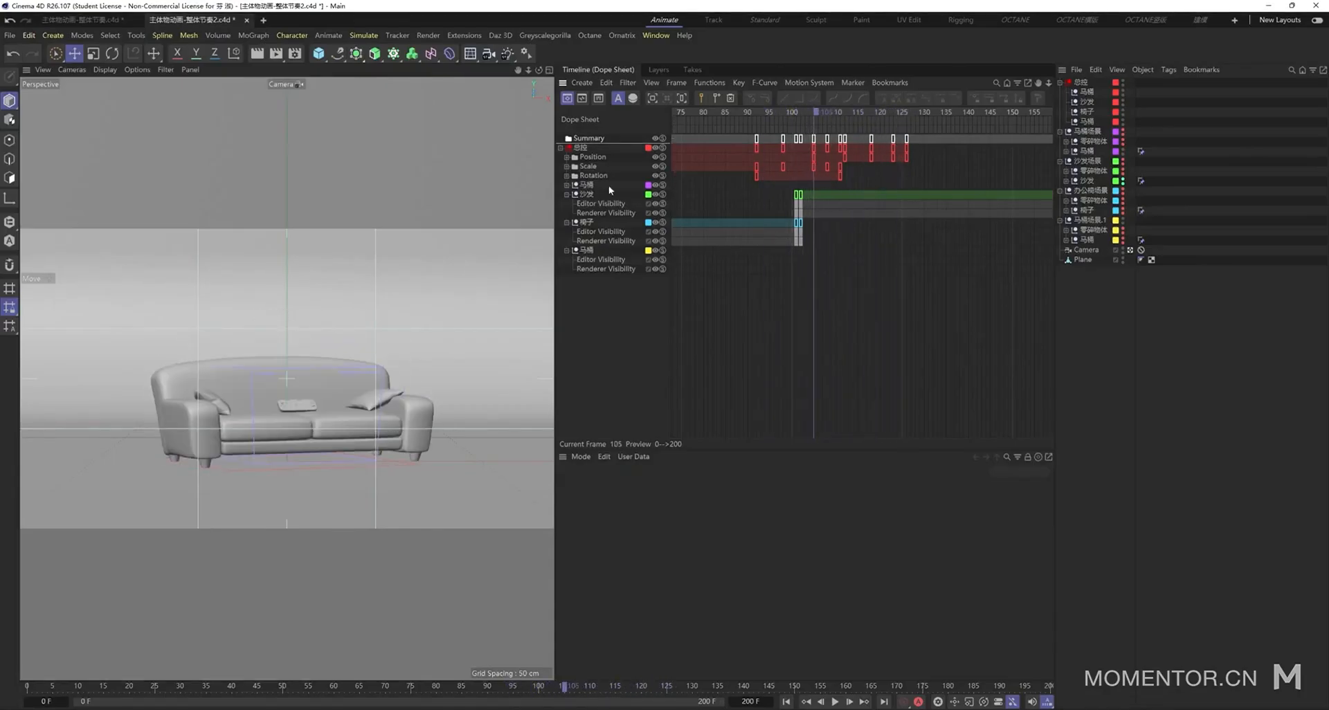
click(587, 177)
click(909, 178)
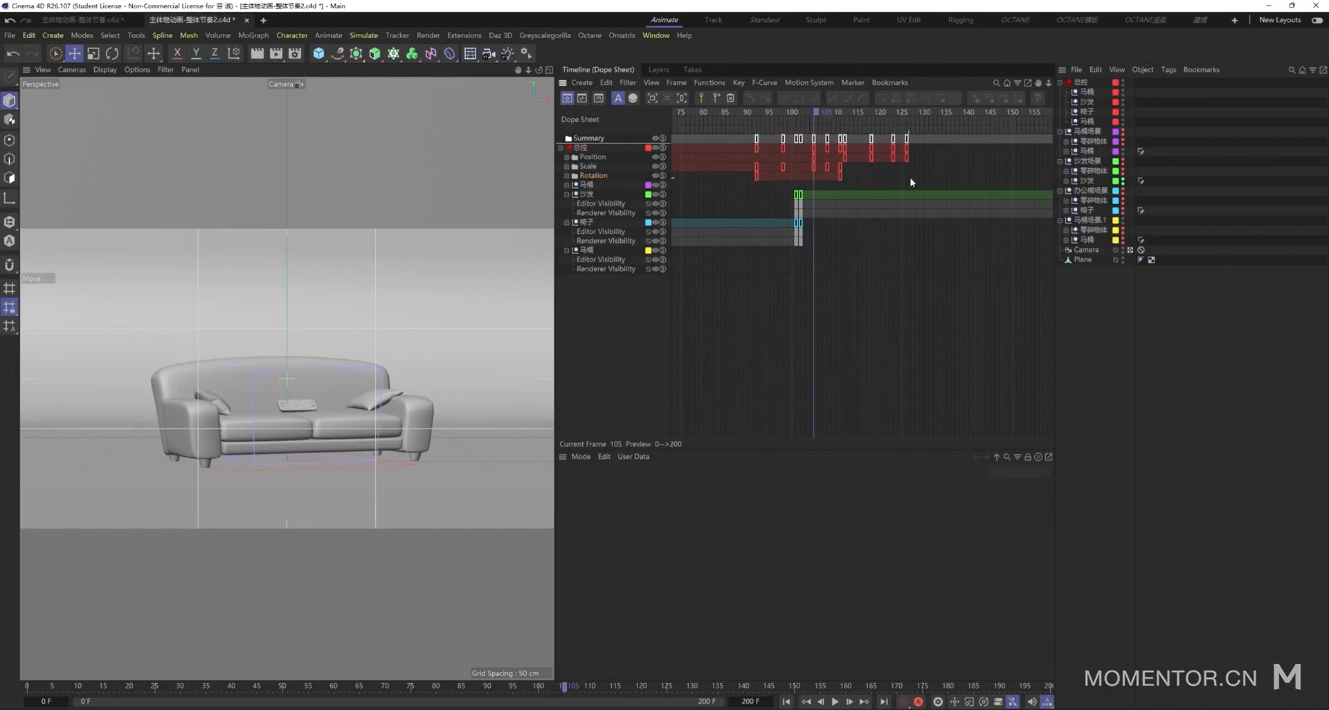
click(814, 177)
alt+middle_drag(902, 179, 852, 181)
click(814, 179)
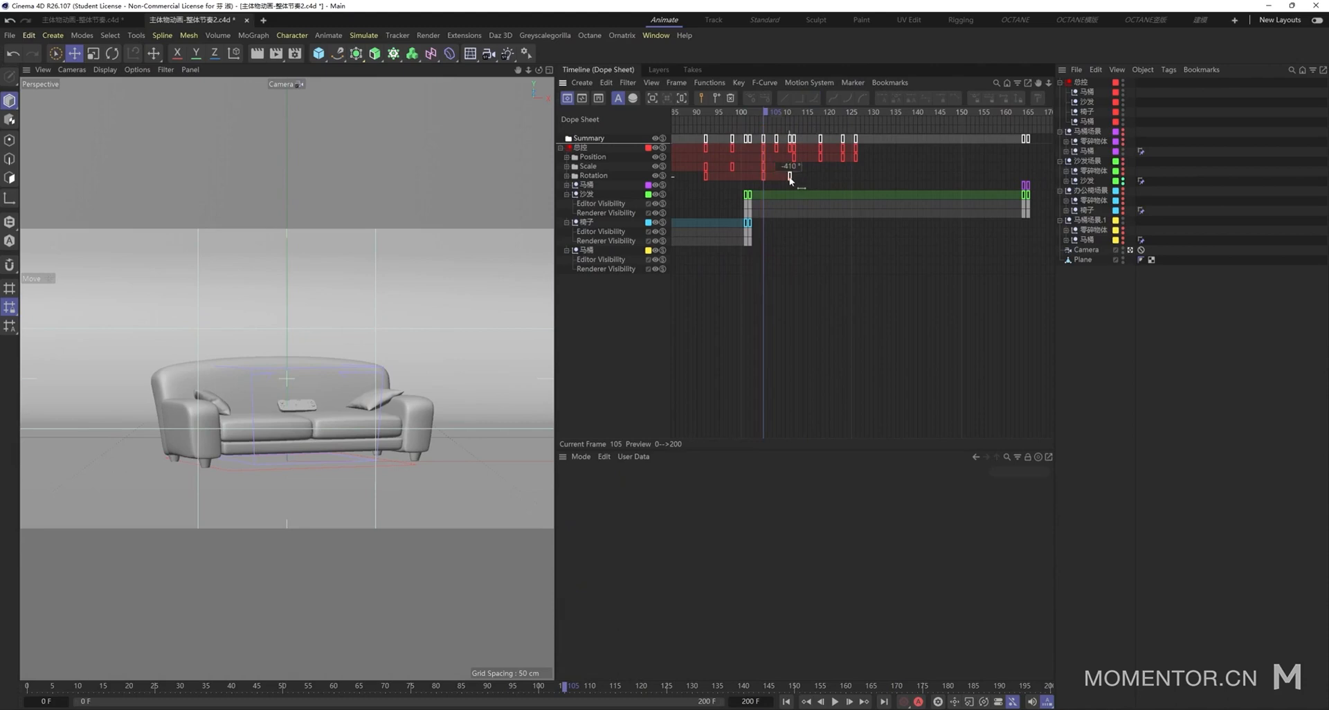
- Move 总控's final rotation key from frame 111 to frame 126 and play the spin back
click(772, 114)
drag(792, 178, 861, 176)
click(928, 163)
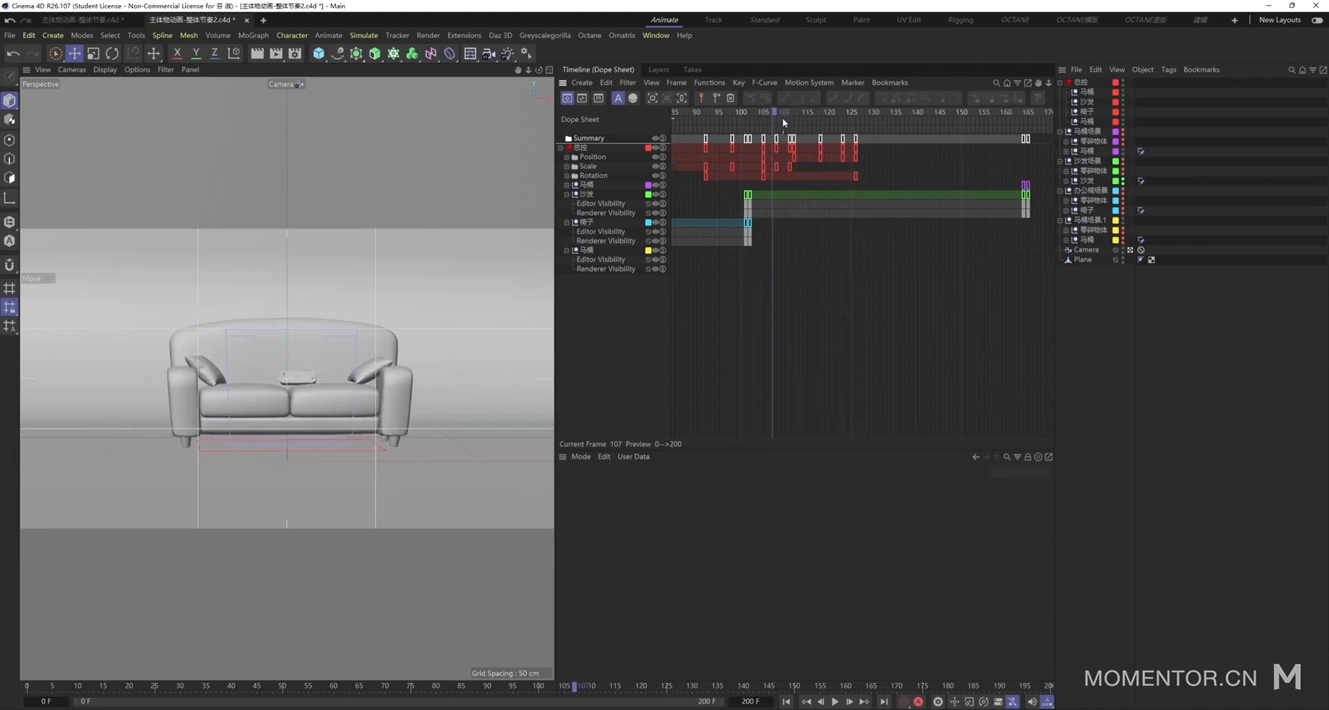
drag(783, 120, 734, 201)
key(space)
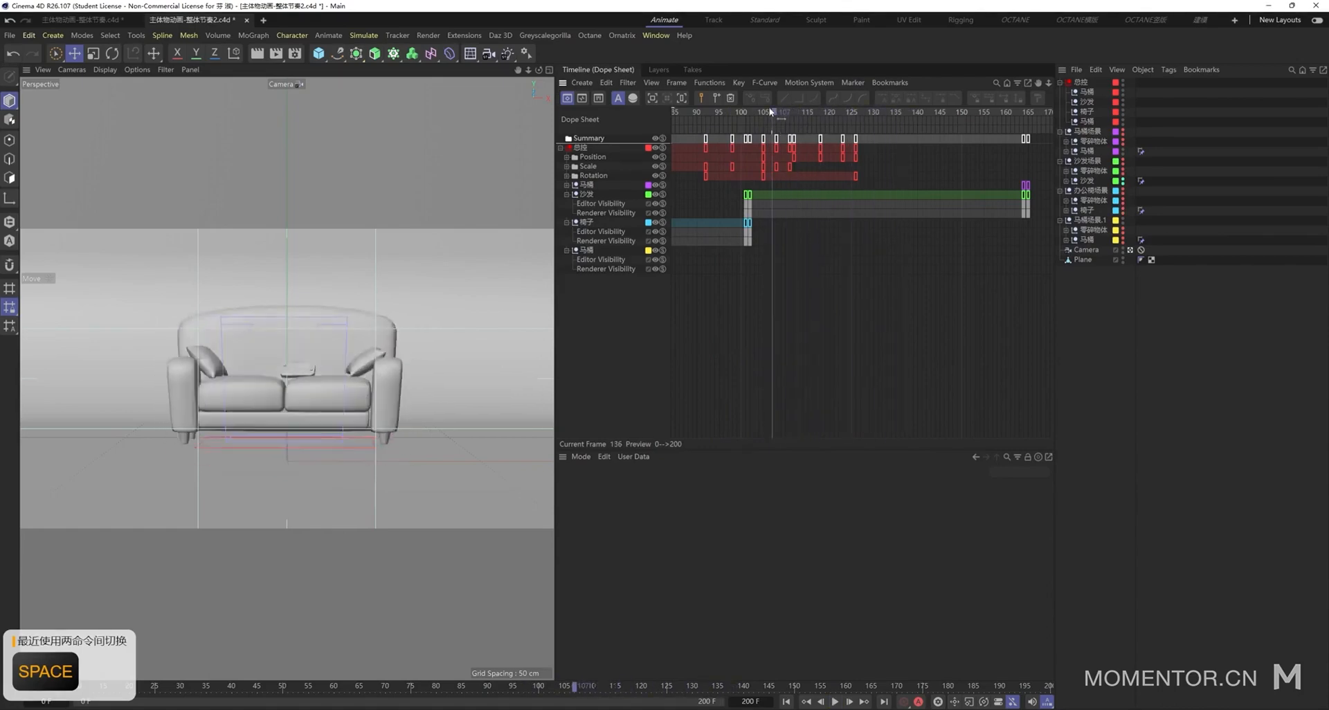
key(space)
- In the heading rotation F-curve, lower the frame 105 key to about -374.85°
click(764, 175)
click(582, 98)
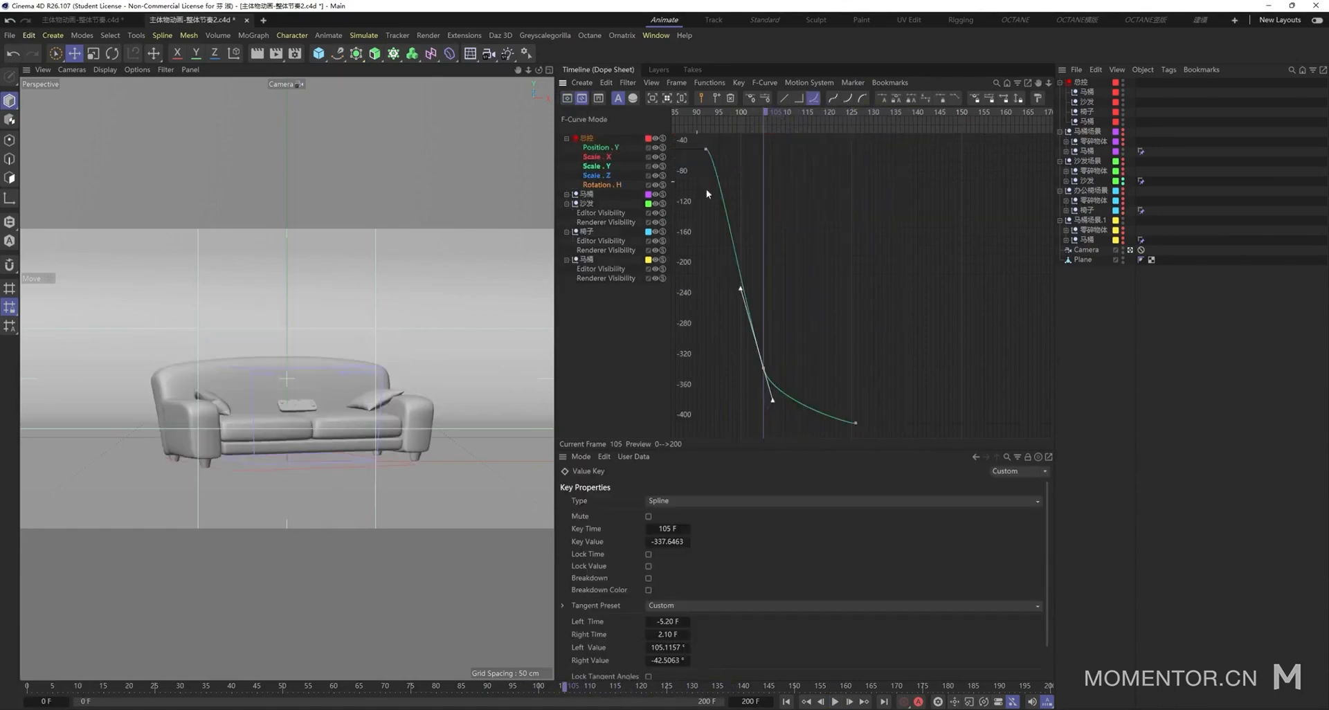
alt+middle_drag(777, 298, 803, 187)
alt+right_drag(782, 290, 803, 310)
click(833, 248)
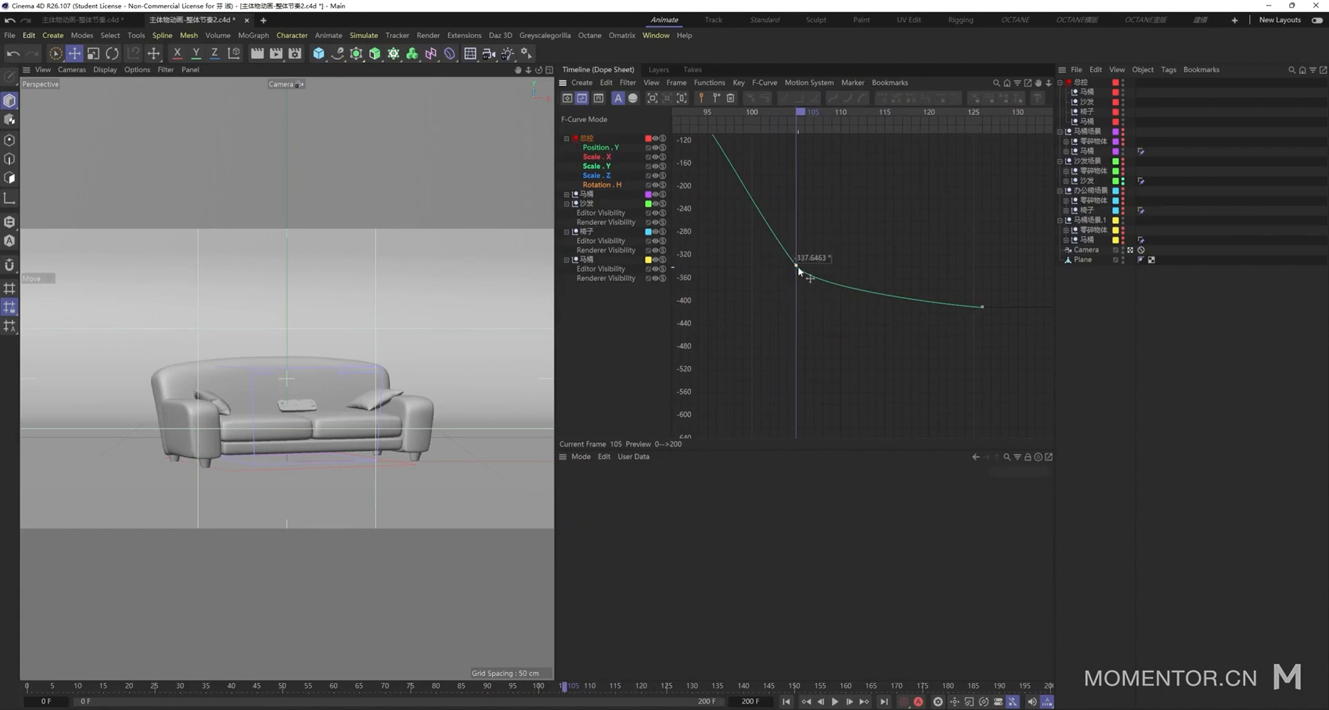
drag(799, 271, 801, 293)
mouse_move(803, 293)
alt+right_down()
mouse_move(800, 260)
mouse_move(802, 283)
alt+right_up()
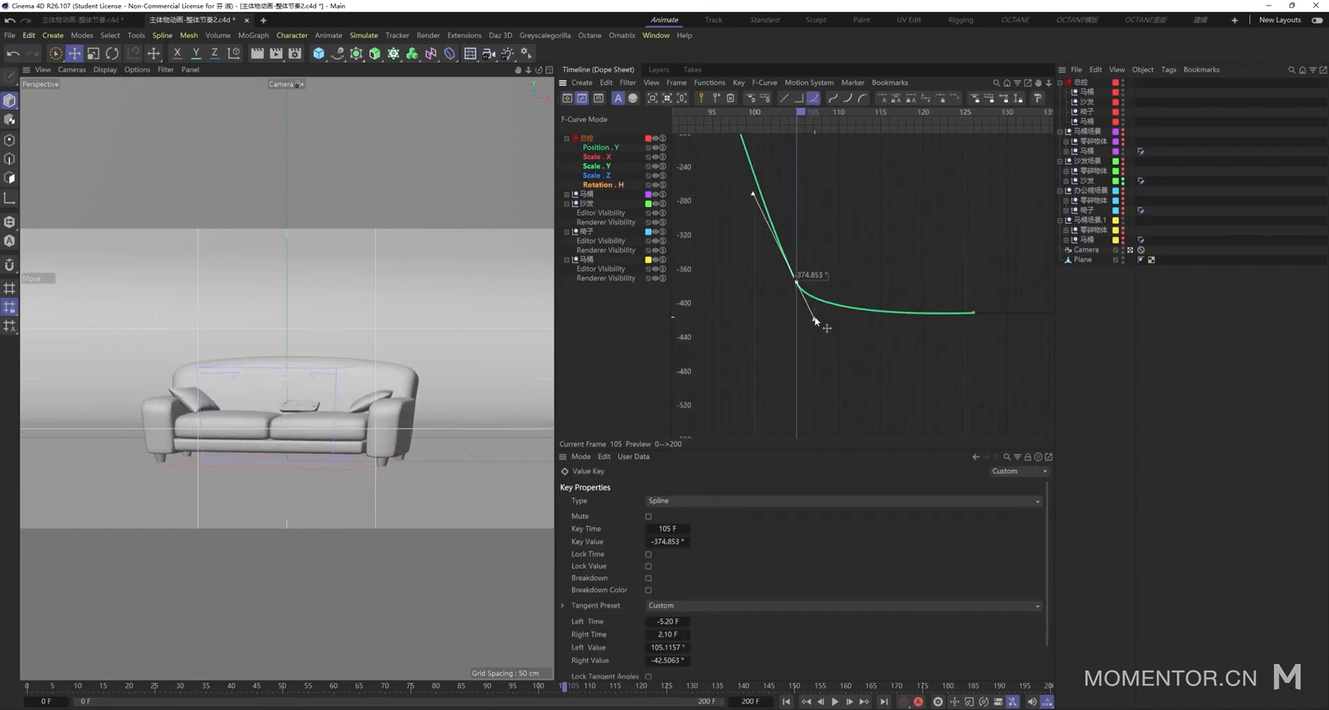
- Flatten the frame 105 key's tangents, with about -7.85 F incoming and 3.27 F outgoing, and scrub to check the slowdown
drag(816, 318, 825, 304)
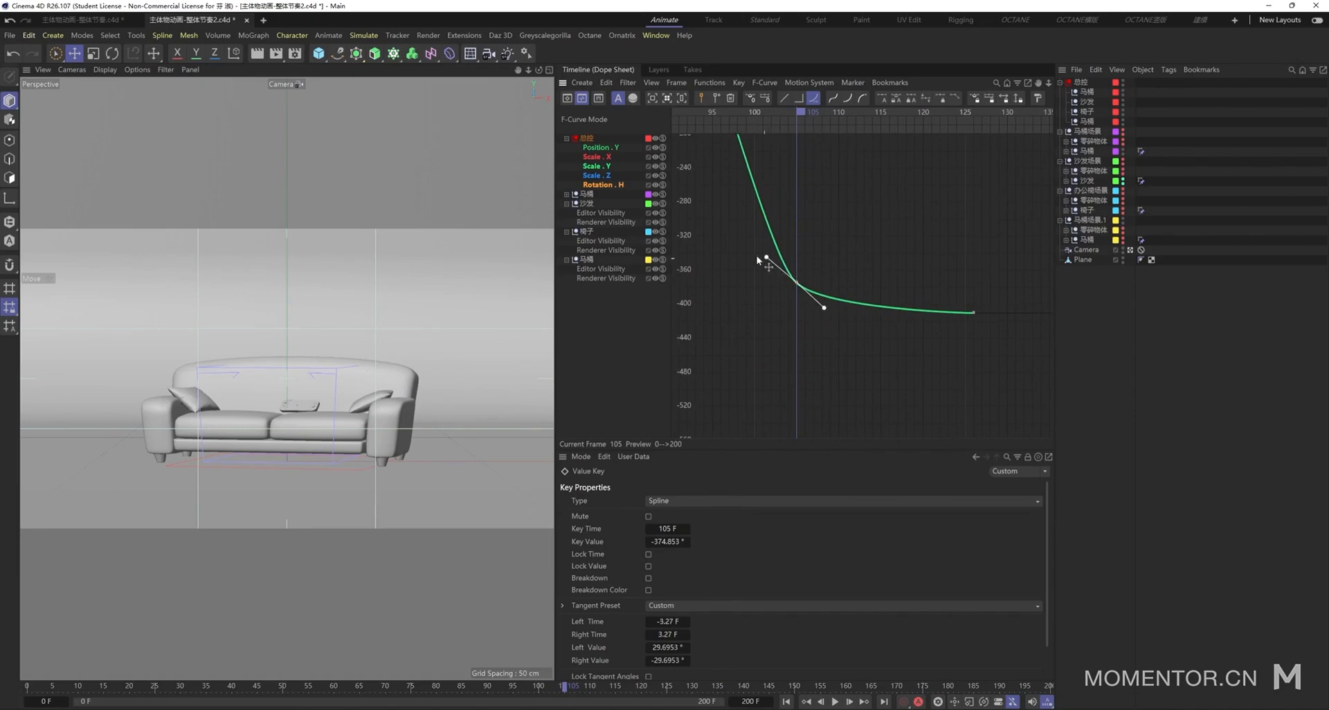
scroll(782, 287, down, 4)
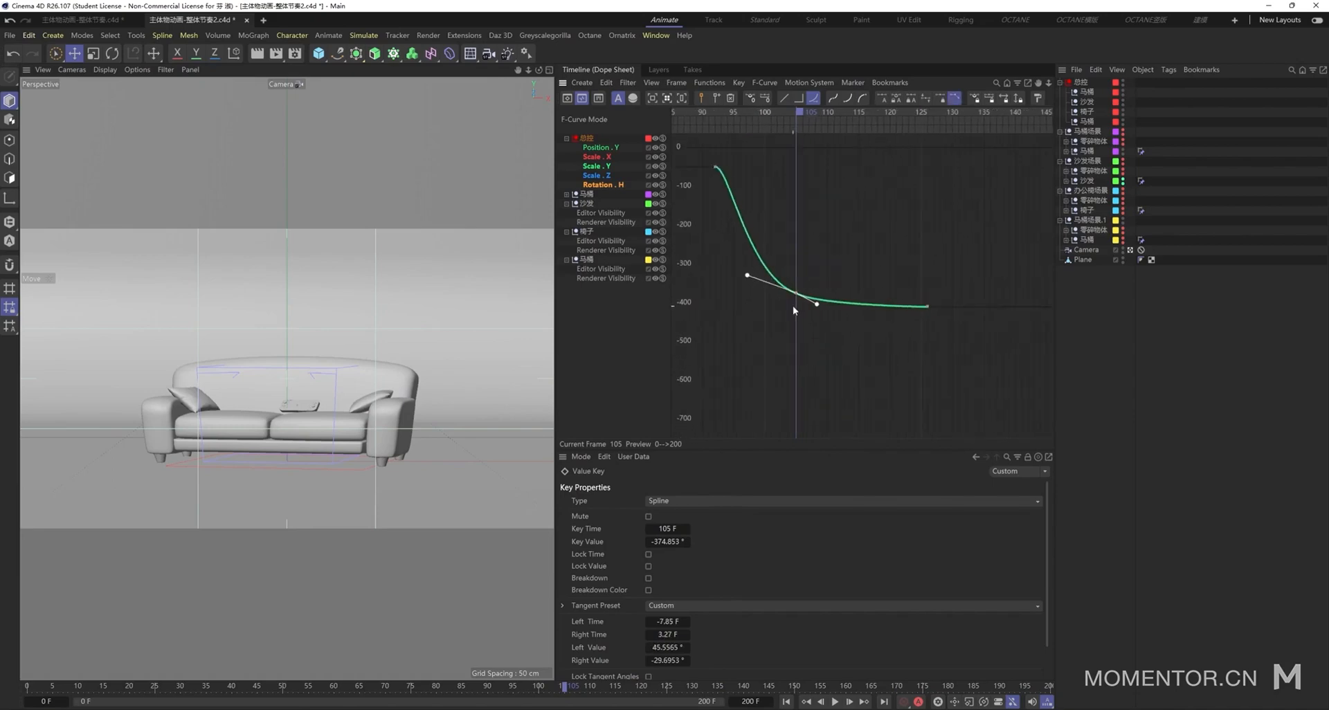
mouse_move(801, 144)
mouse_down()
mouse_move(924, 126)
mouse_move(816, 142)
mouse_up()
- In the dope sheet, move the last rotation key to frame 123, play it back, and move the middle key to frame 108
key(Tab)
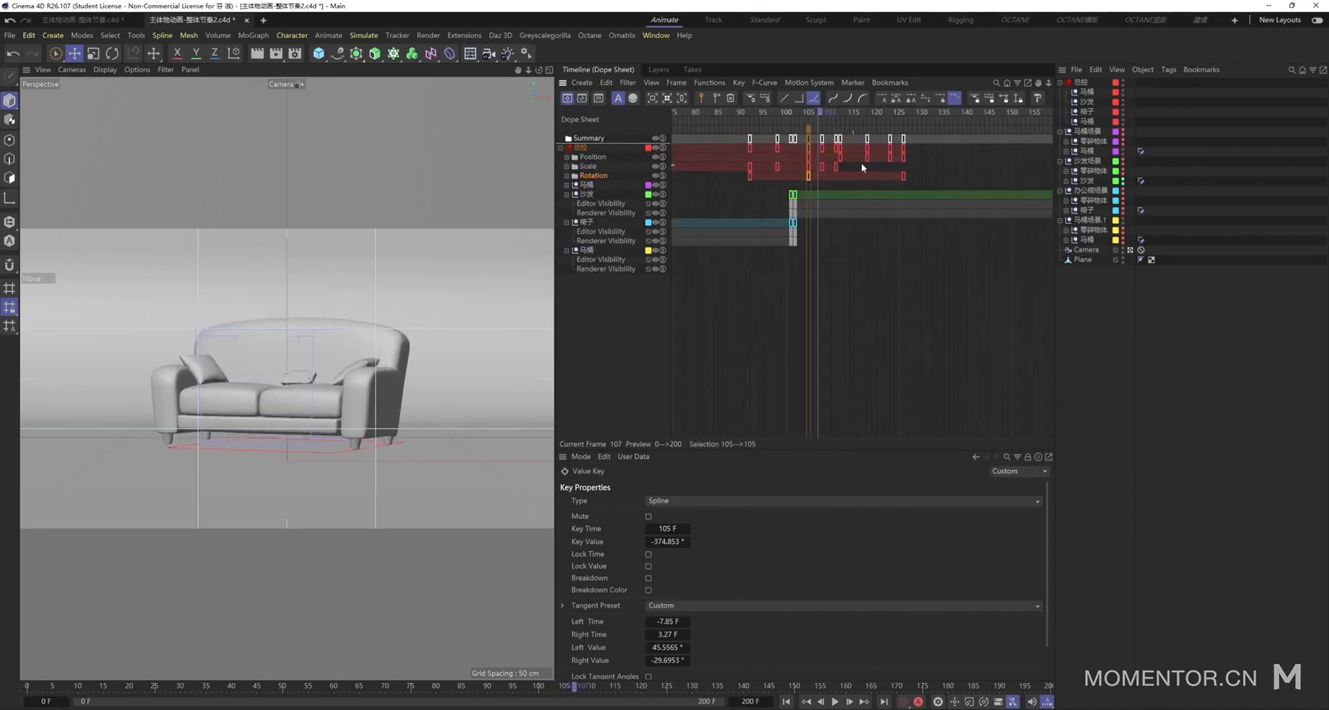
drag(904, 175, 892, 177)
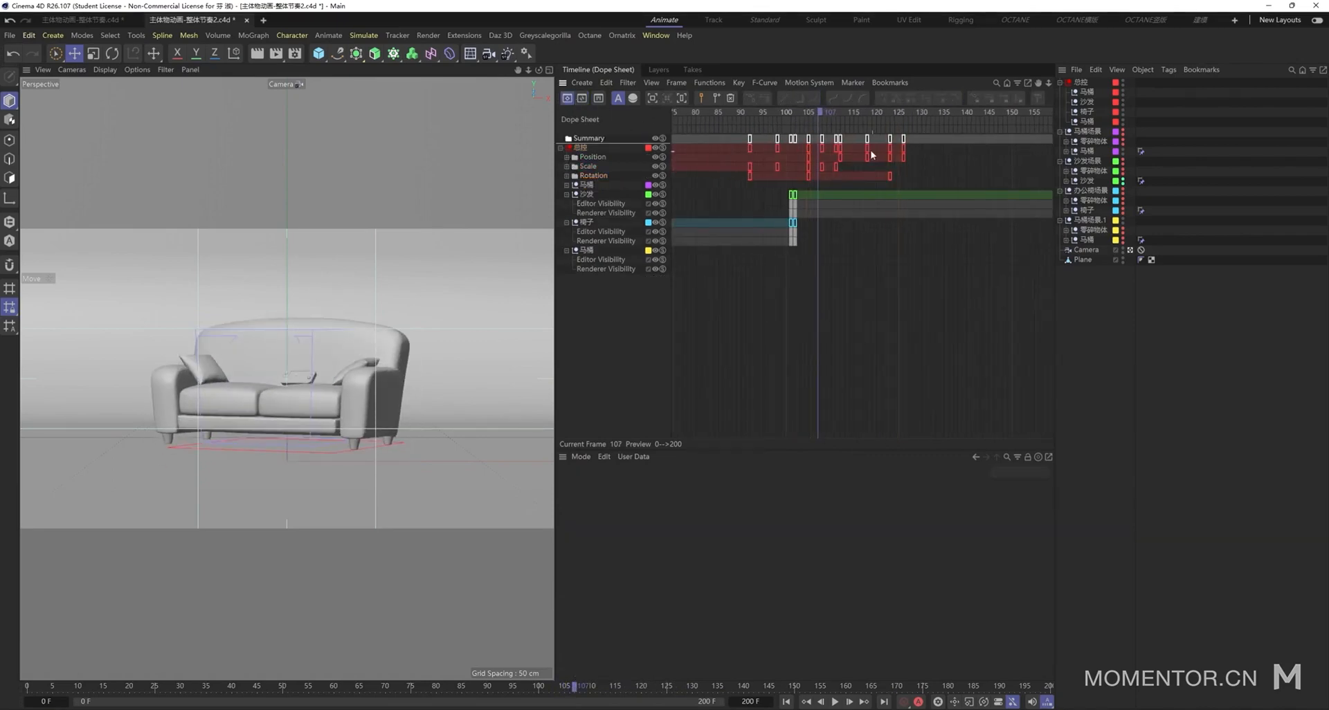
key(space)
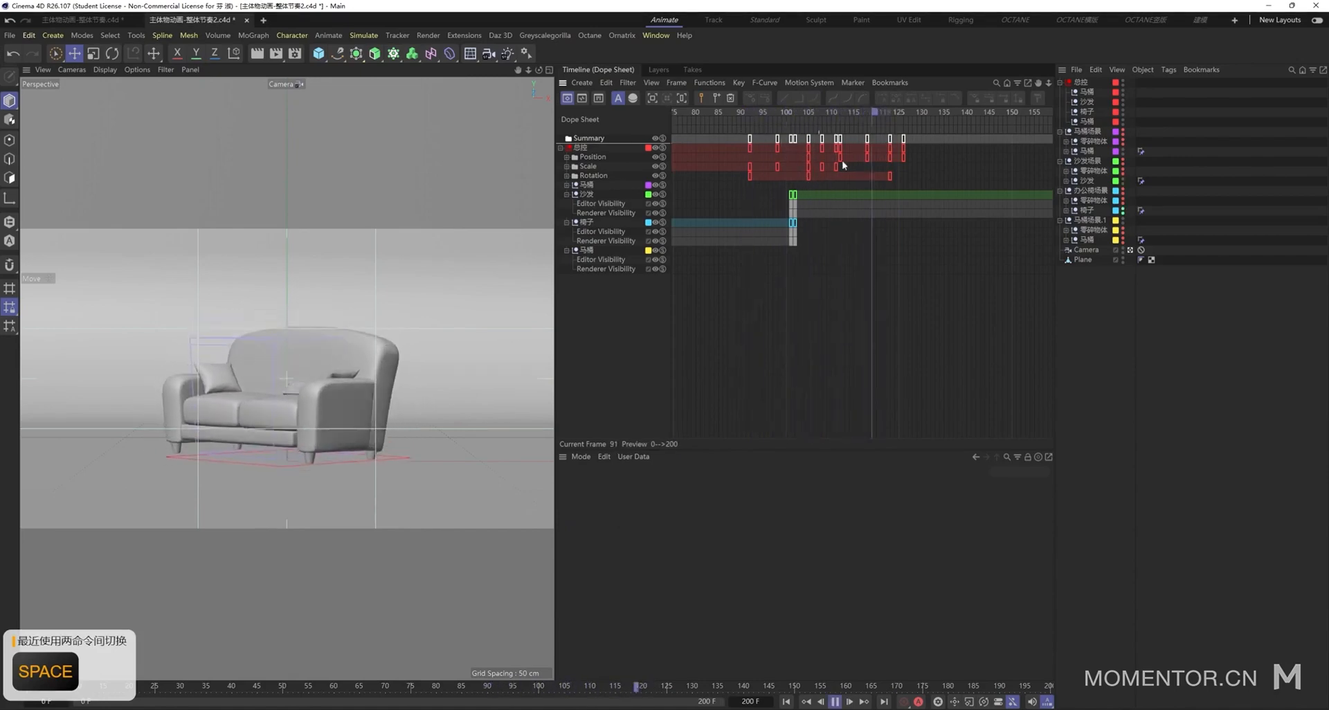
click(810, 127)
mouse_move(809, 176)
mouse_down()
mouse_move(836, 177)
mouse_move(824, 178)
mouse_up()
key(f)
key(f)
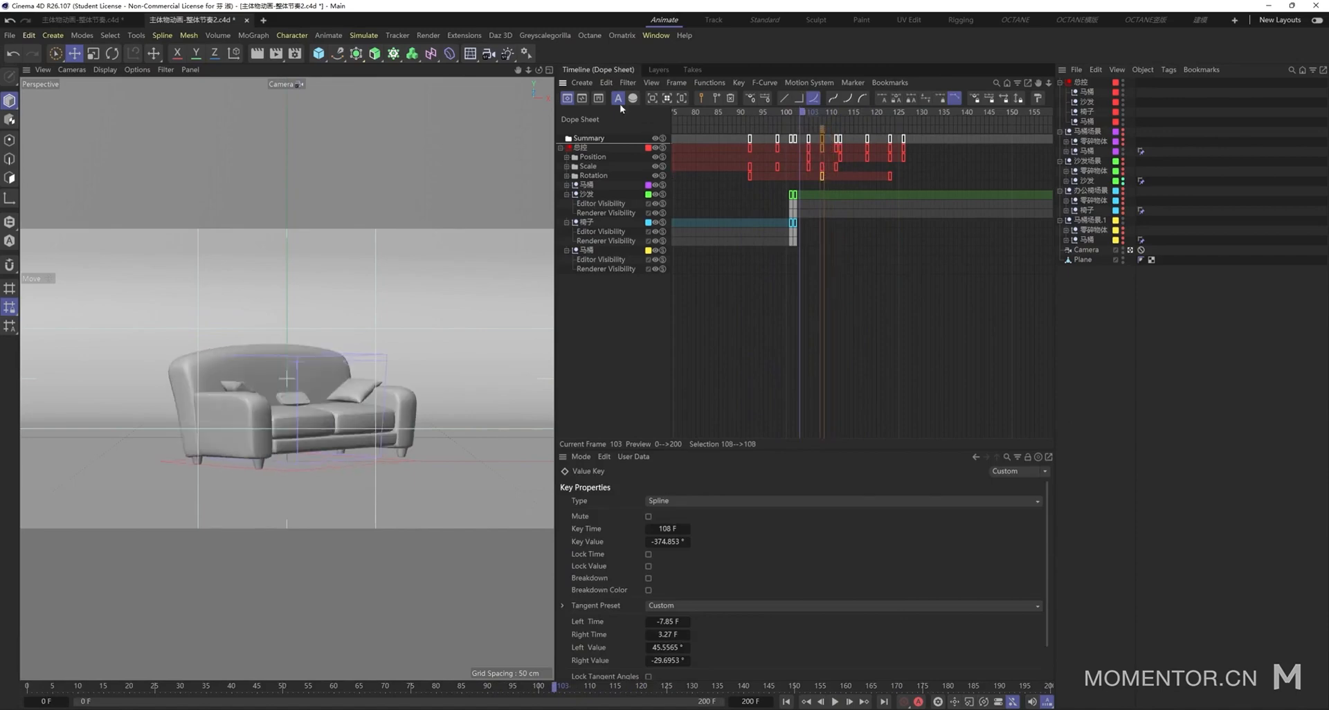
- In the heading rotation F-curve, lengthen the frame 92 key's outgoing tangent to about 4.62 F and play it back
click(583, 97)
click(755, 187)
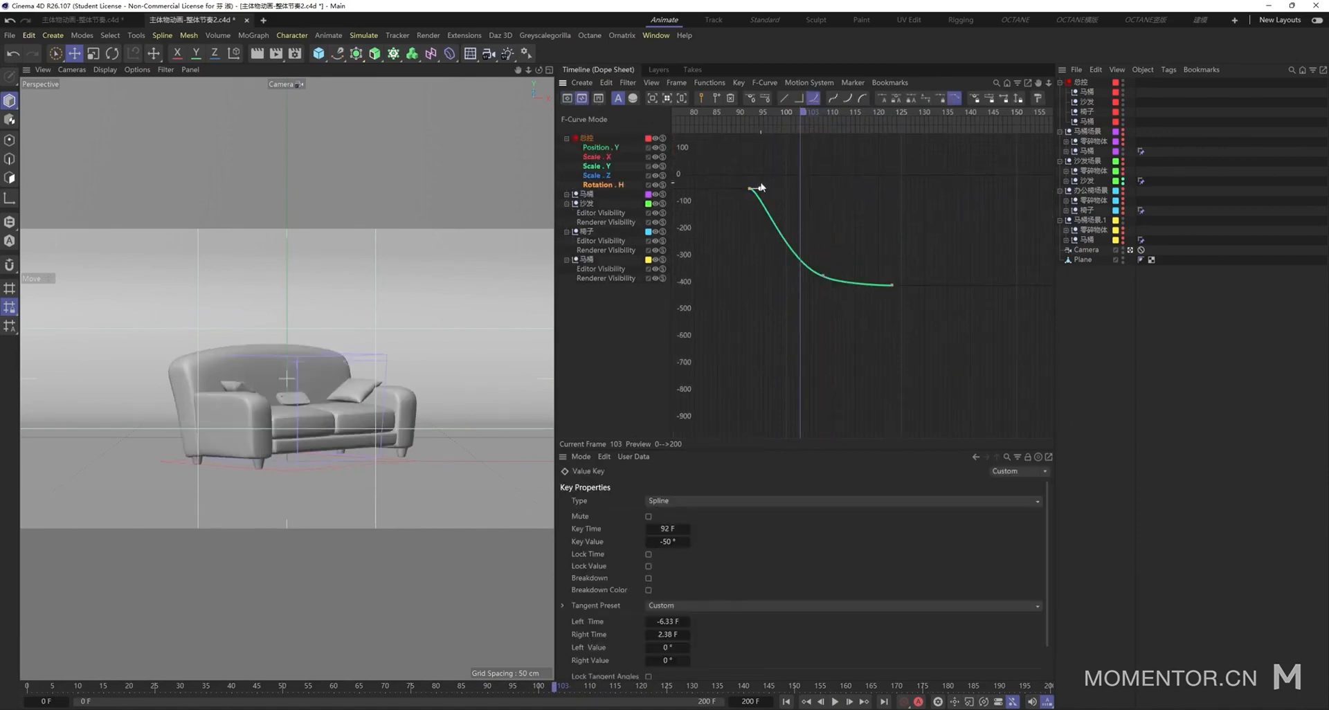
drag(762, 187, 771, 195)
click(747, 114)
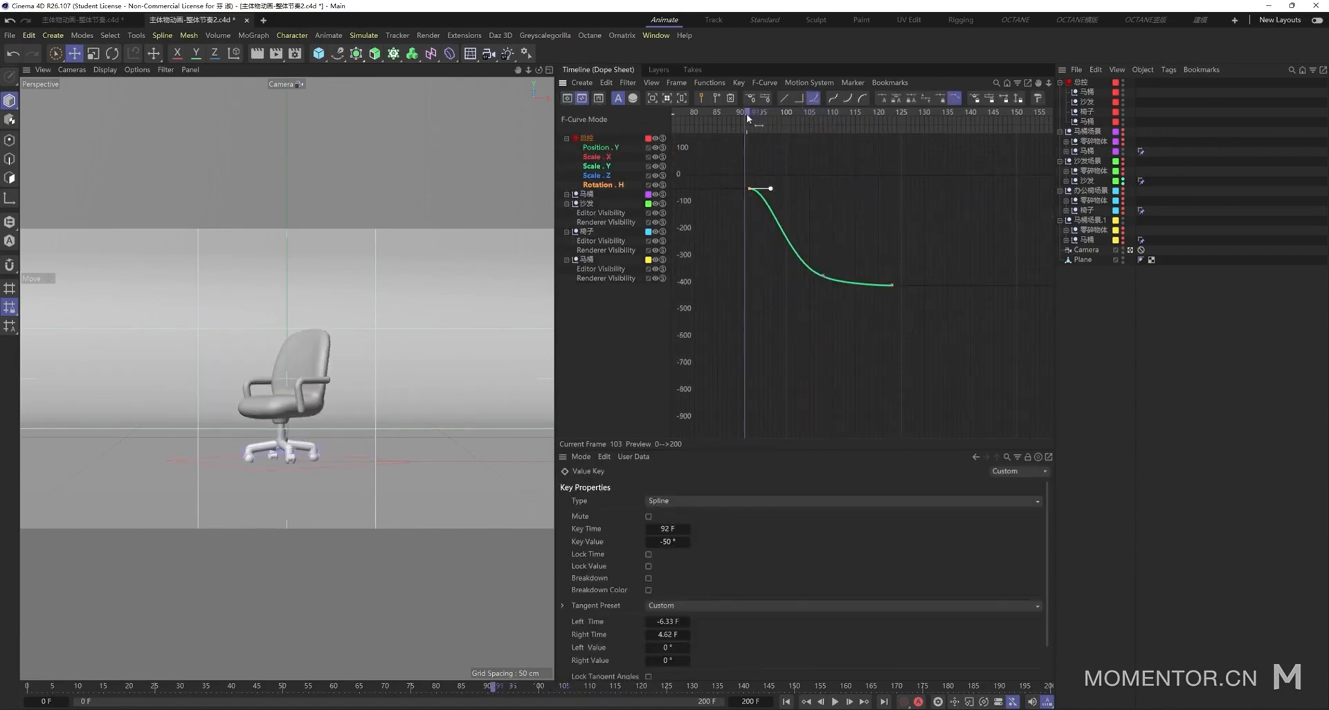
key(space)
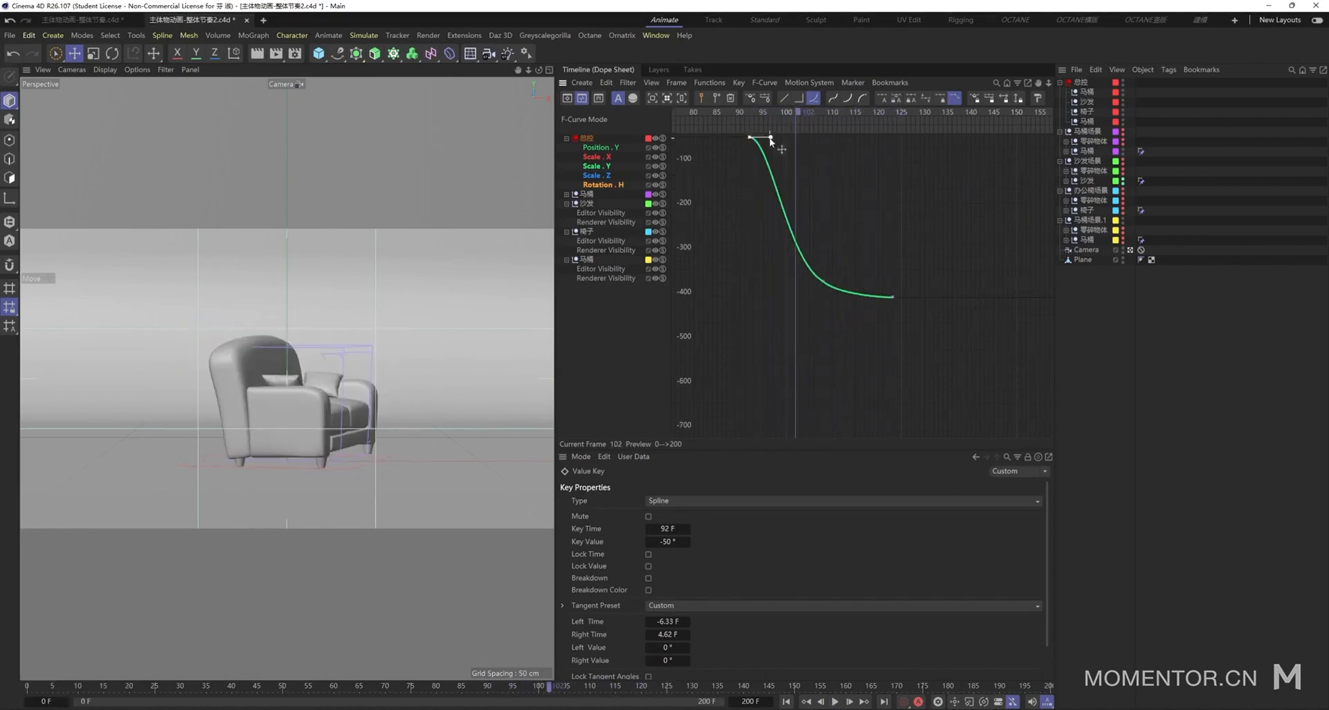
- Try raising the frame 108 key in the heading rotation F-curve, and undo the edits
mouse_move(772, 138)
mouse_down()
mouse_move(755, 148)
mouse_move(784, 148)
mouse_up()
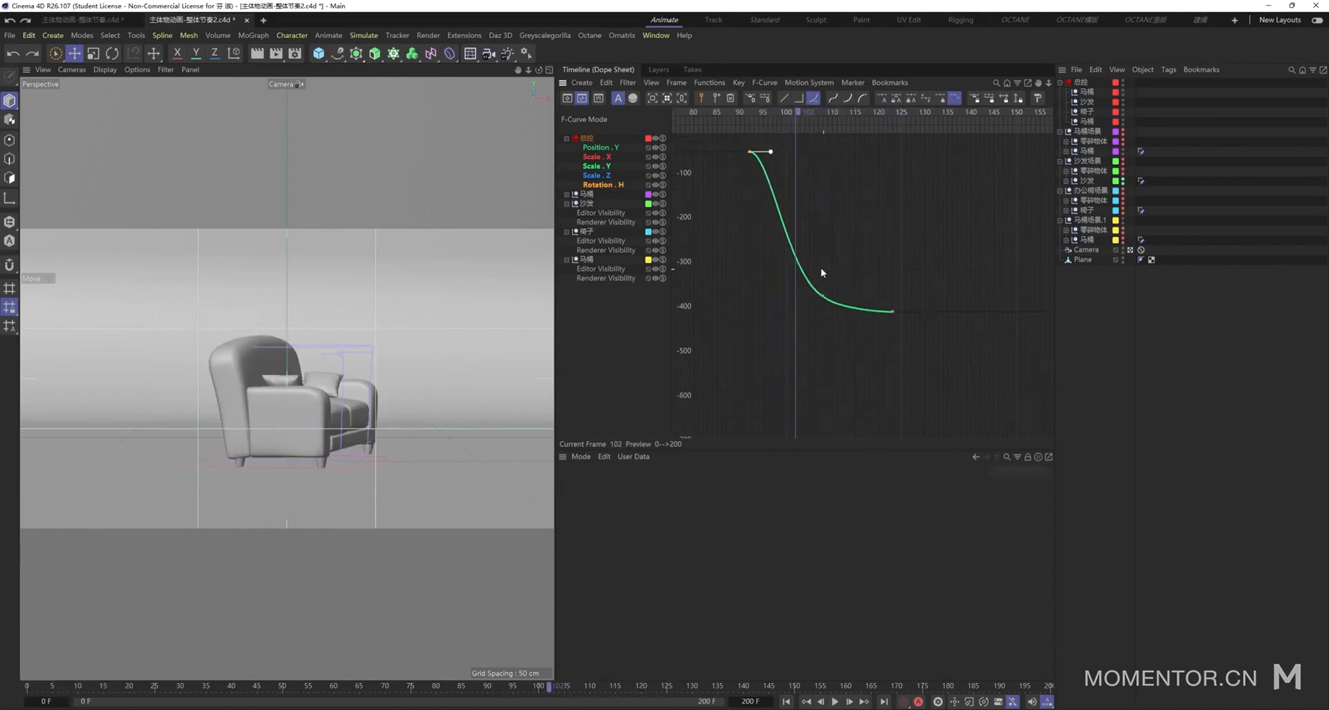
key(ctrl+z)
drag(790, 280, 826, 293)
key(ctrl+z)
key(ctrl+z)
key(ctrl+z)
key(ctrl+z)
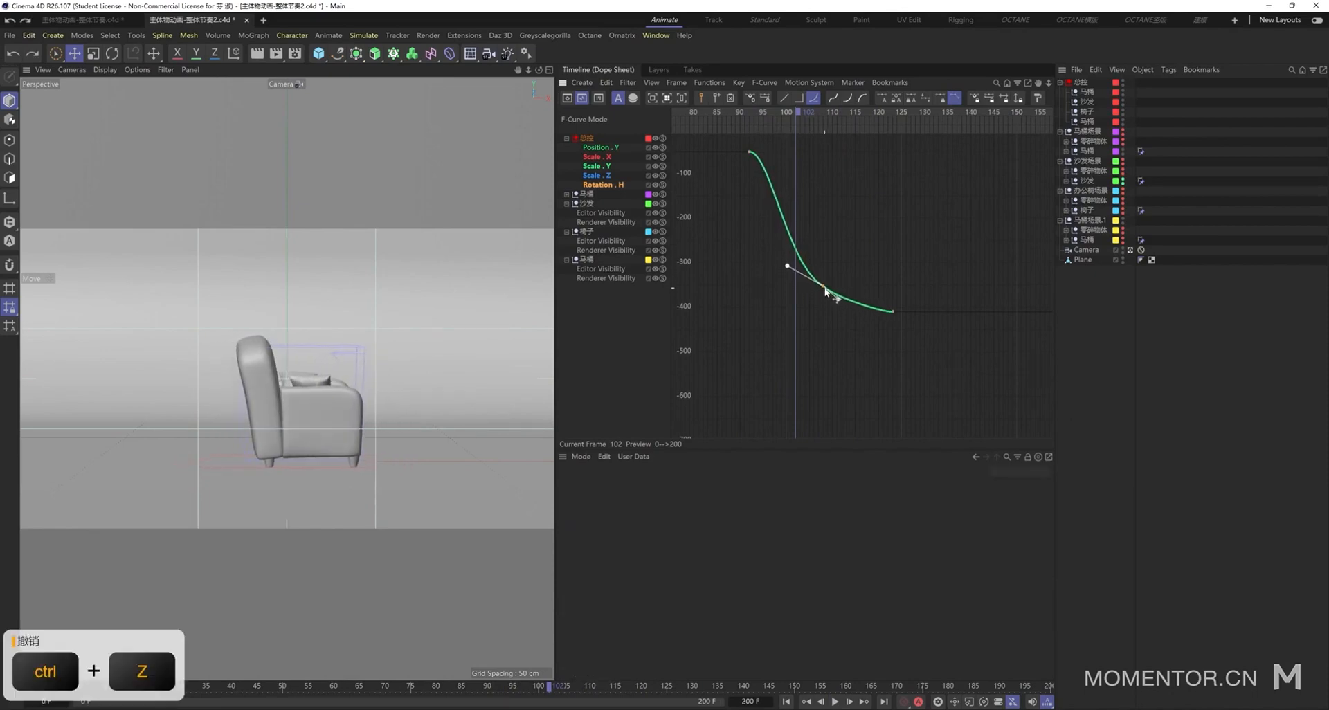
mouse_move(822, 297)
alt+right_down()
mouse_move(828, 260)
mouse_move(826, 291)
alt+right_up()
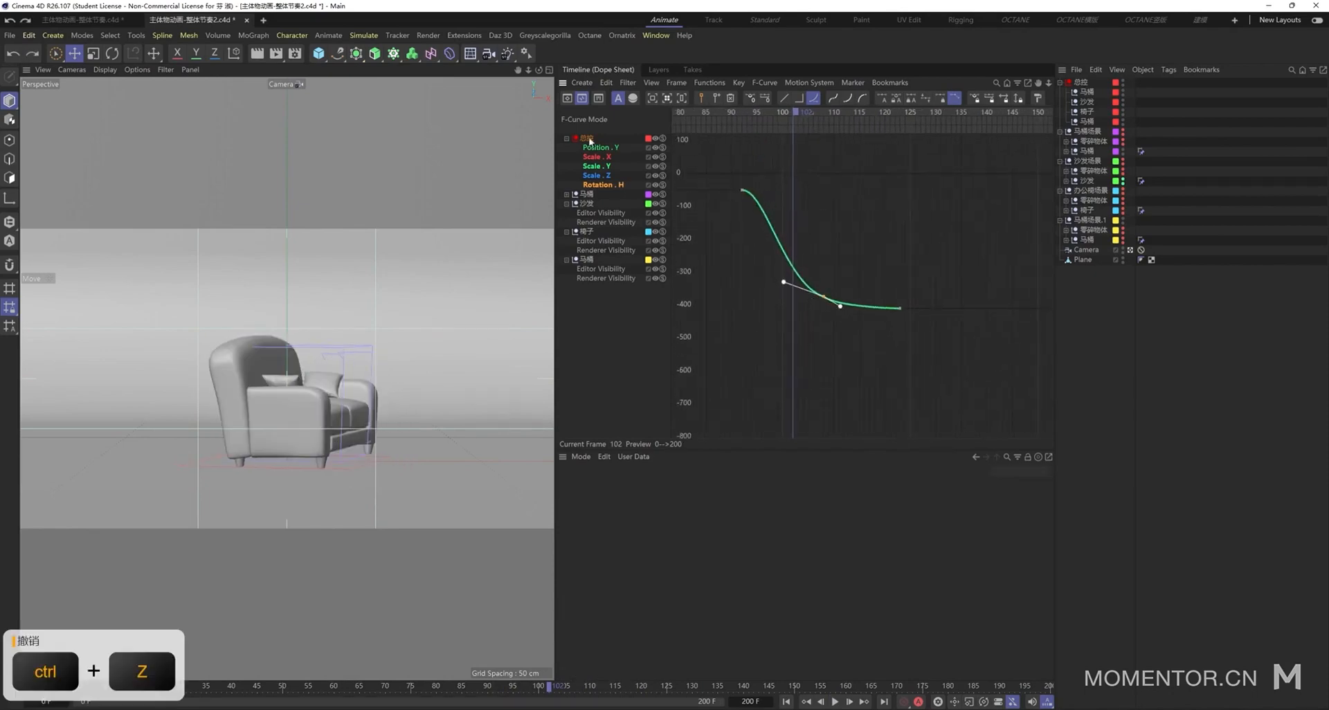
- Back in the dope sheet, play the chair-to-sofa spin and hop back from about frame 92
click(567, 98)
click(824, 166)
click(758, 115)
key(space)
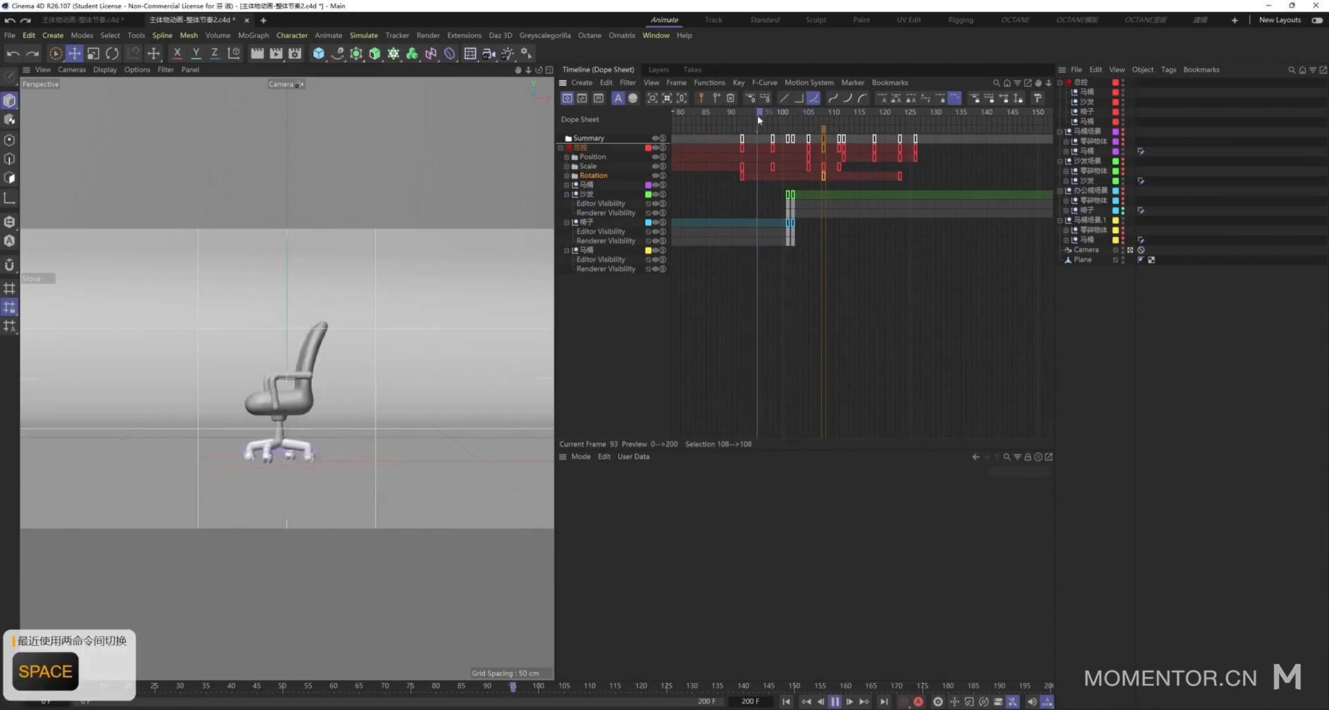
click(746, 119)
key(space)
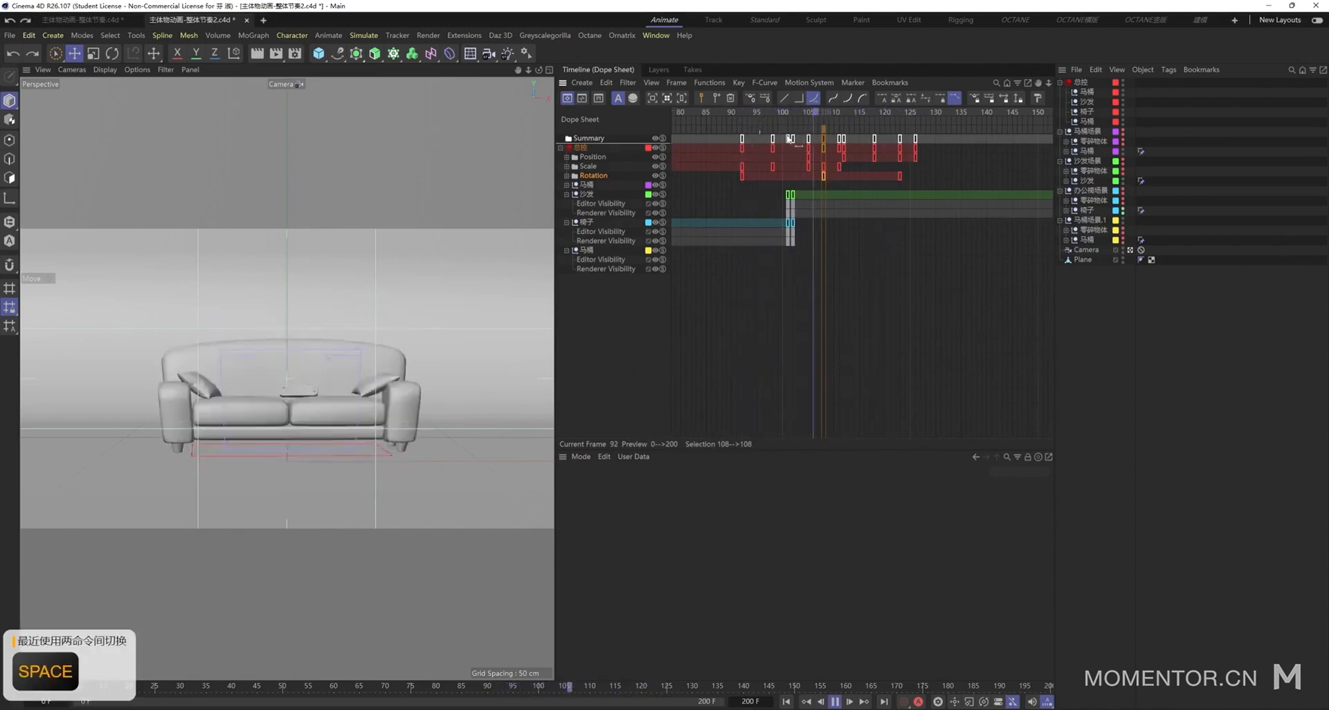
- Scrub past the sofa landing to about frame 156, then switch to After Effects and scrub the reference preview from about frame 122
alt+middle_drag(931, 185, 879, 194)
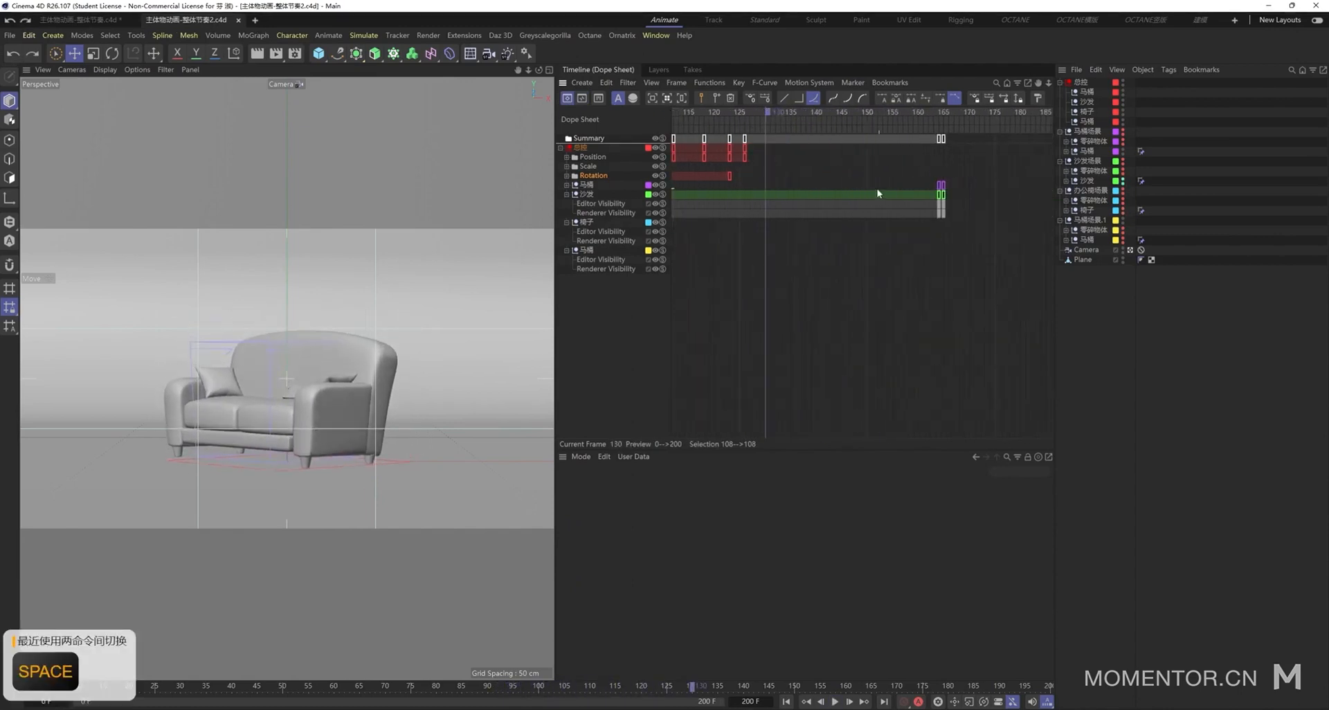
scroll(859, 194, down, 2)
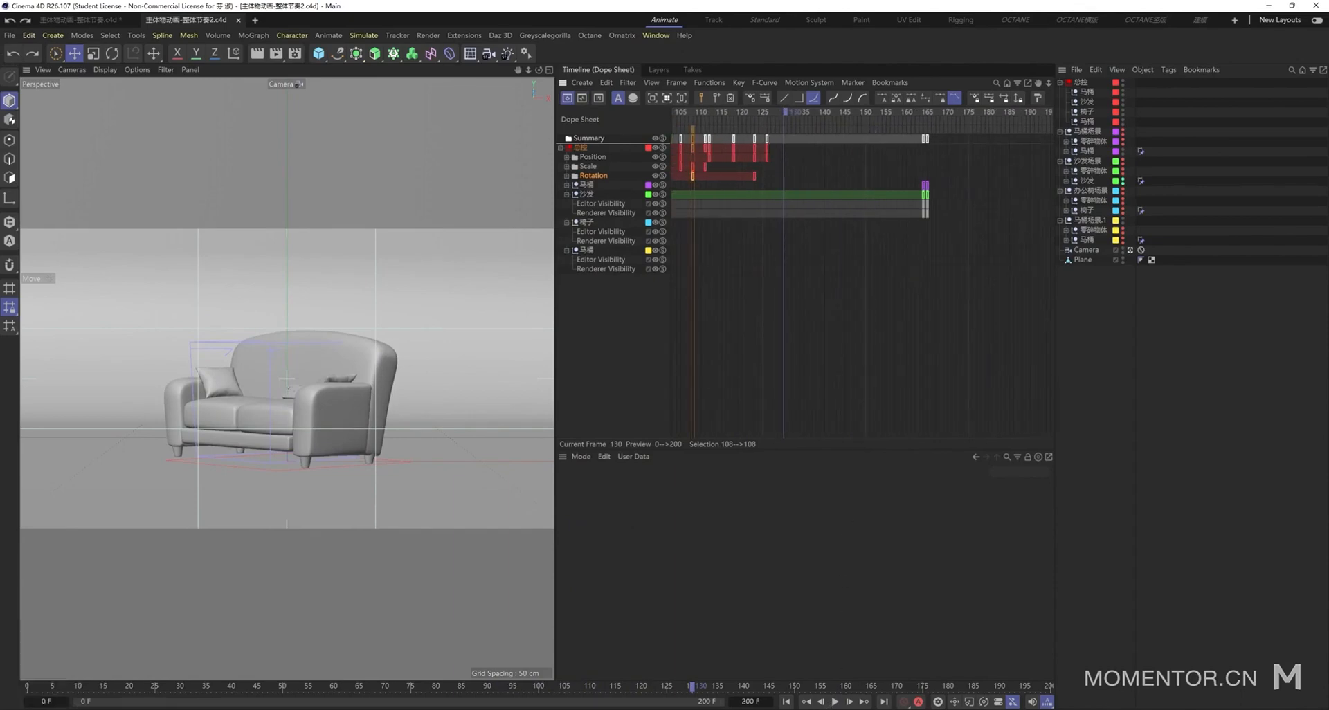
drag(861, 112, 891, 114)
click(824, 679)
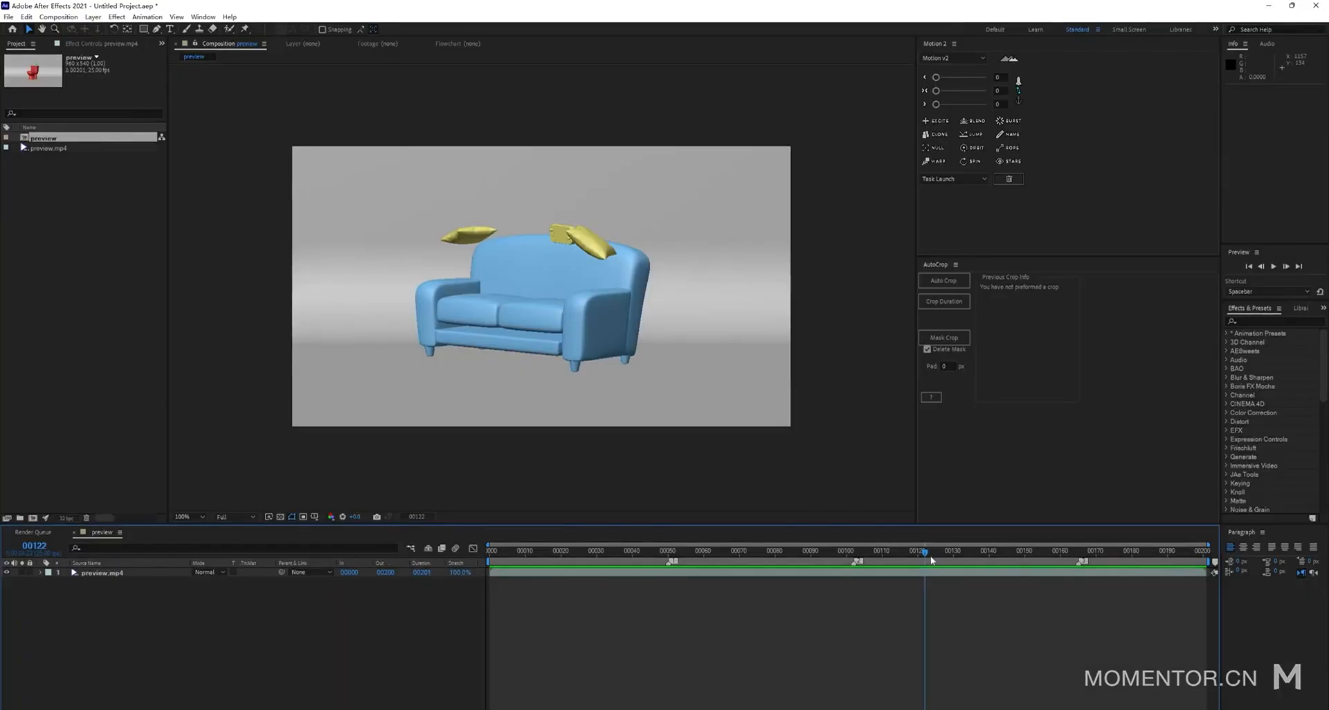
drag(1006, 561, 1053, 628)
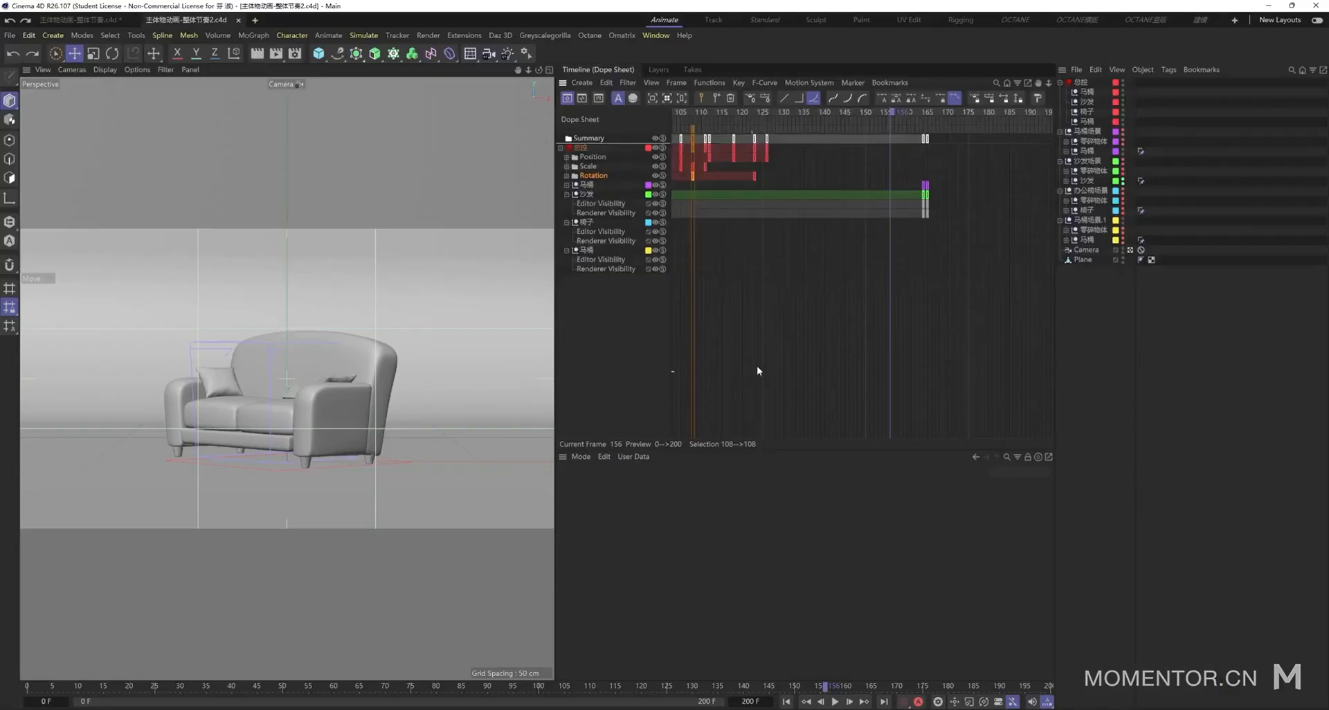
- In the dope sheet, copy the 总控 keys from frames 30–67 to the sofa-to-toilet swap at frames 144–181
scroll(836, 208, down, 3)
alt+middle_drag(718, 207, 780, 208)
drag(773, 112, 791, 112)
drag(800, 180, 708, 144)
alt+middle_drag(841, 177, 779, 176)
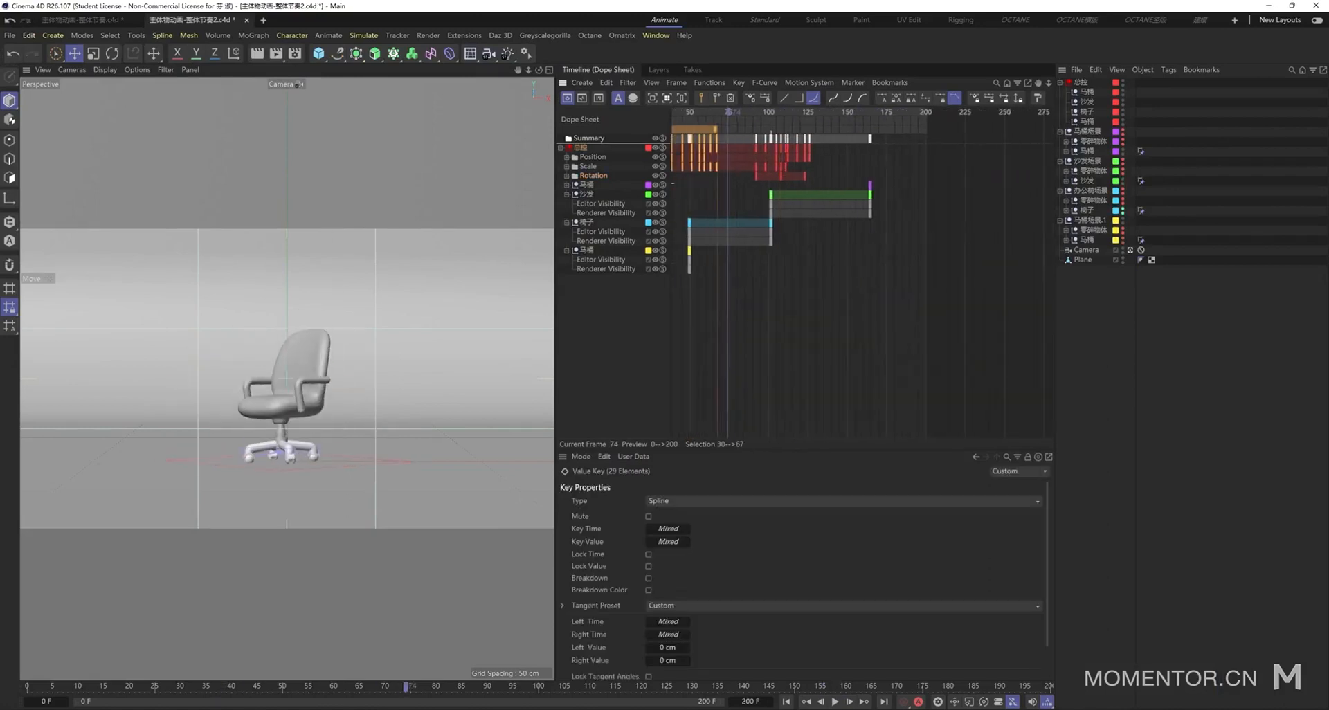
scroll(779, 174, down, 1)
ctrl+drag(715, 134, 850, 128)
scroll(855, 146, up, 5)
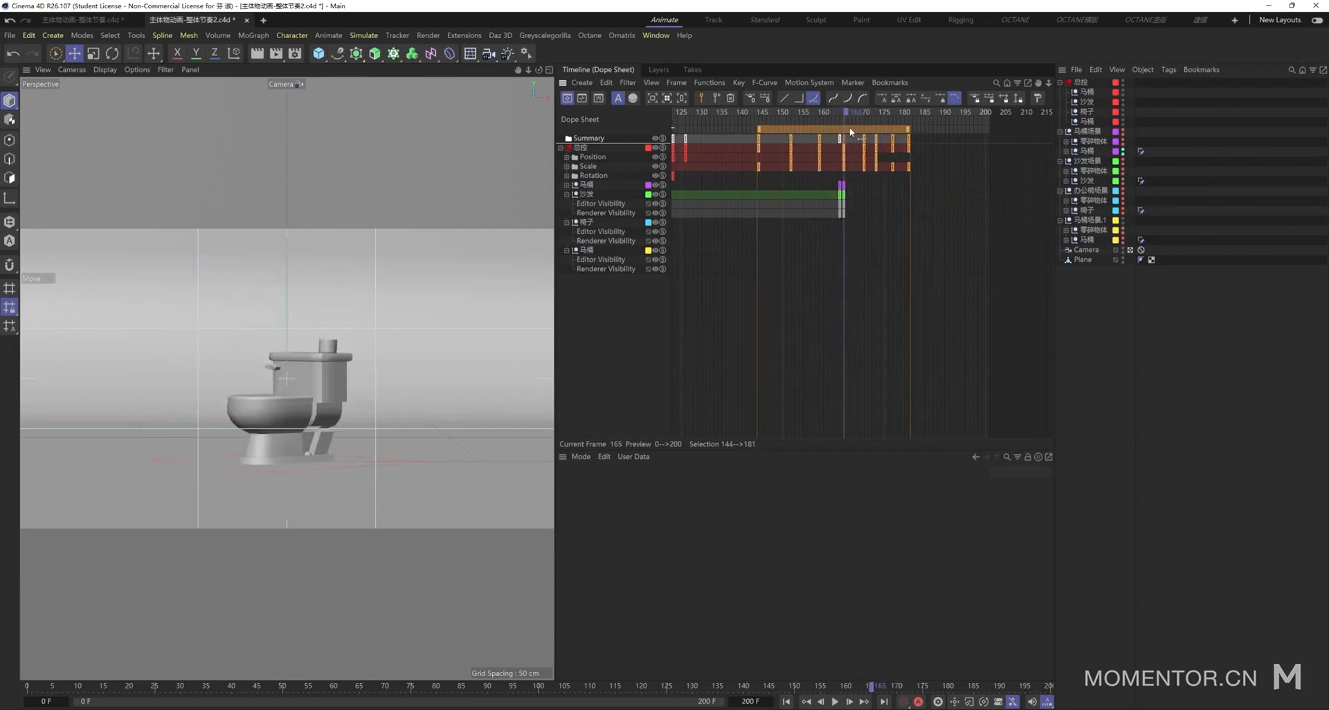
- In the Position Y F-curve, lower the copied main hop's peak key at frame 159 to about 6.6 cm
click(791, 147)
click(581, 99)
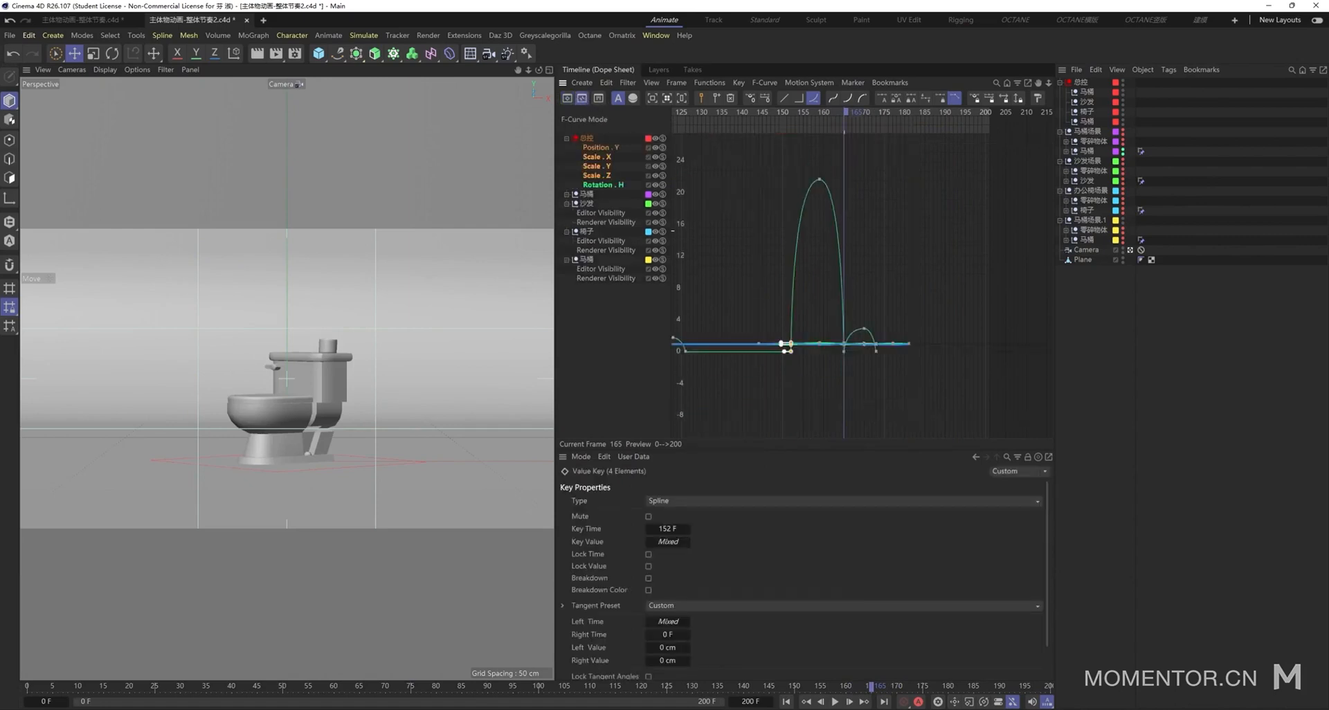
drag(831, 115, 823, 117)
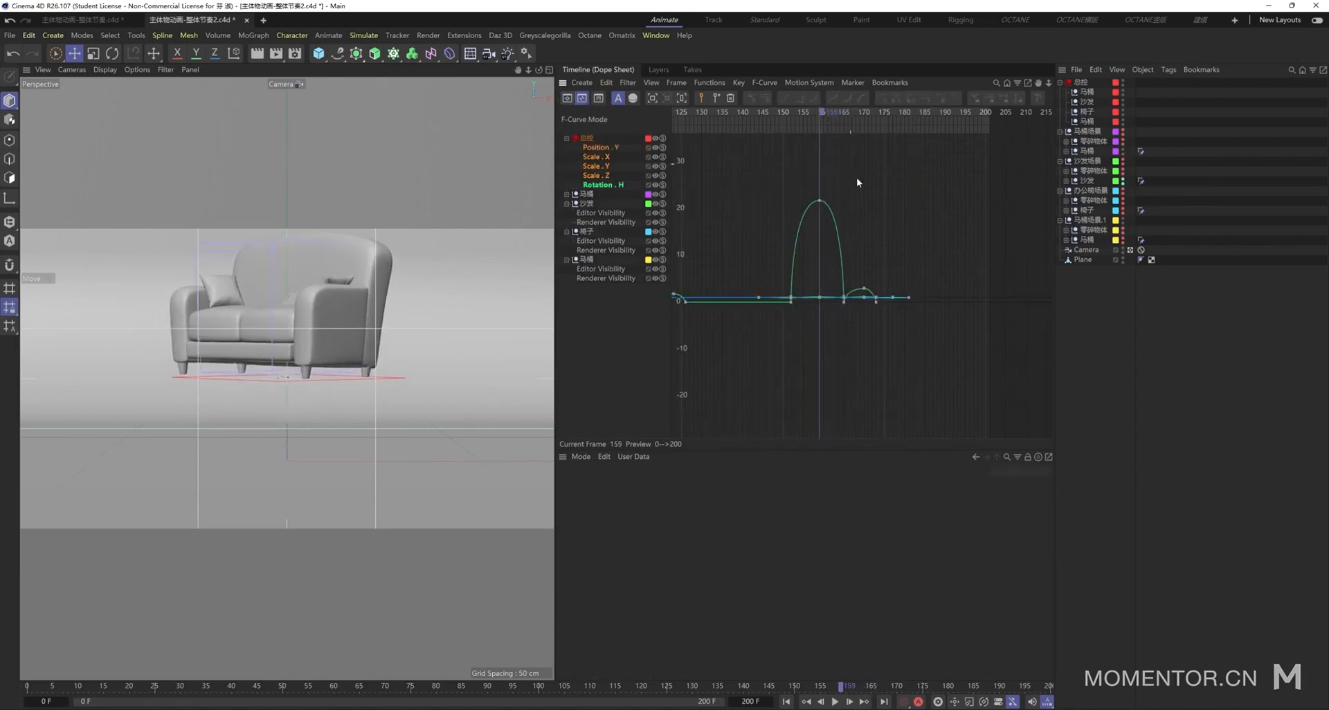
drag(819, 201, 866, 321)
shift+scroll(849, 282, up, 3)
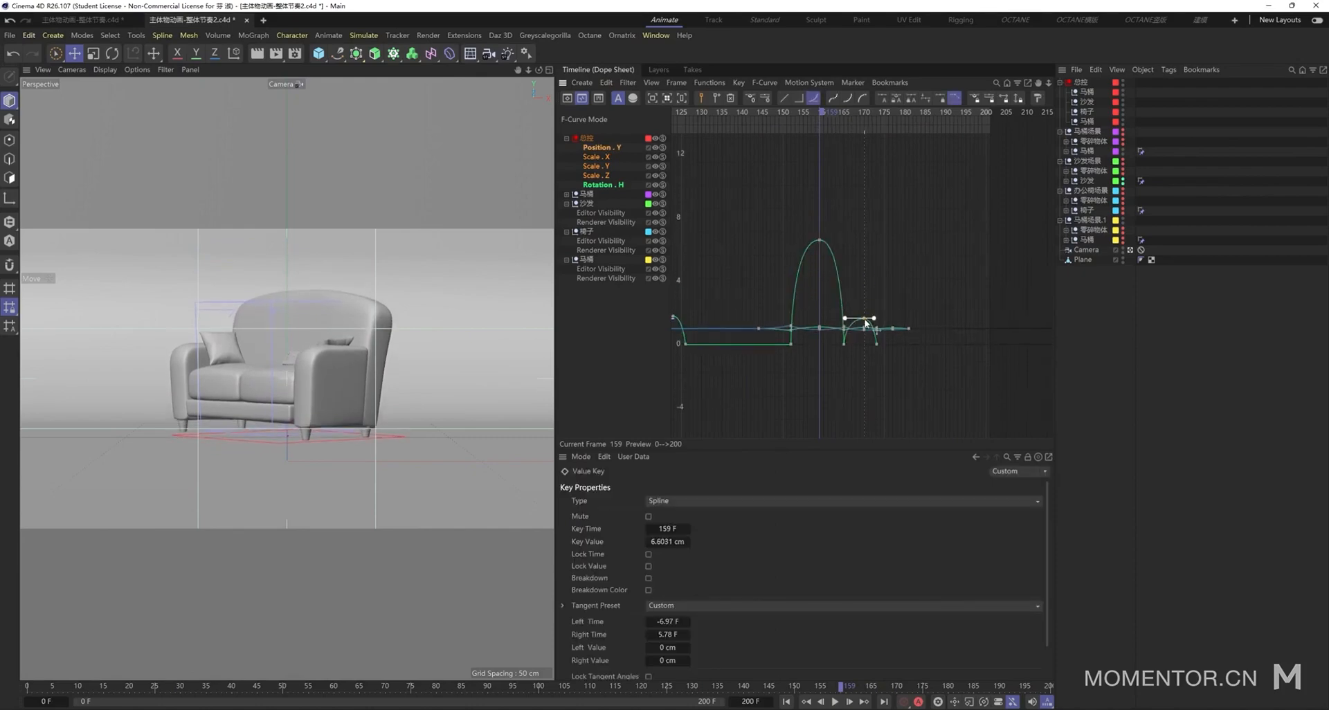
- Shift the copied keys in the dope sheet to frames 145–182 and play the sofa-to-toilet swap from about frame 144
key(space)
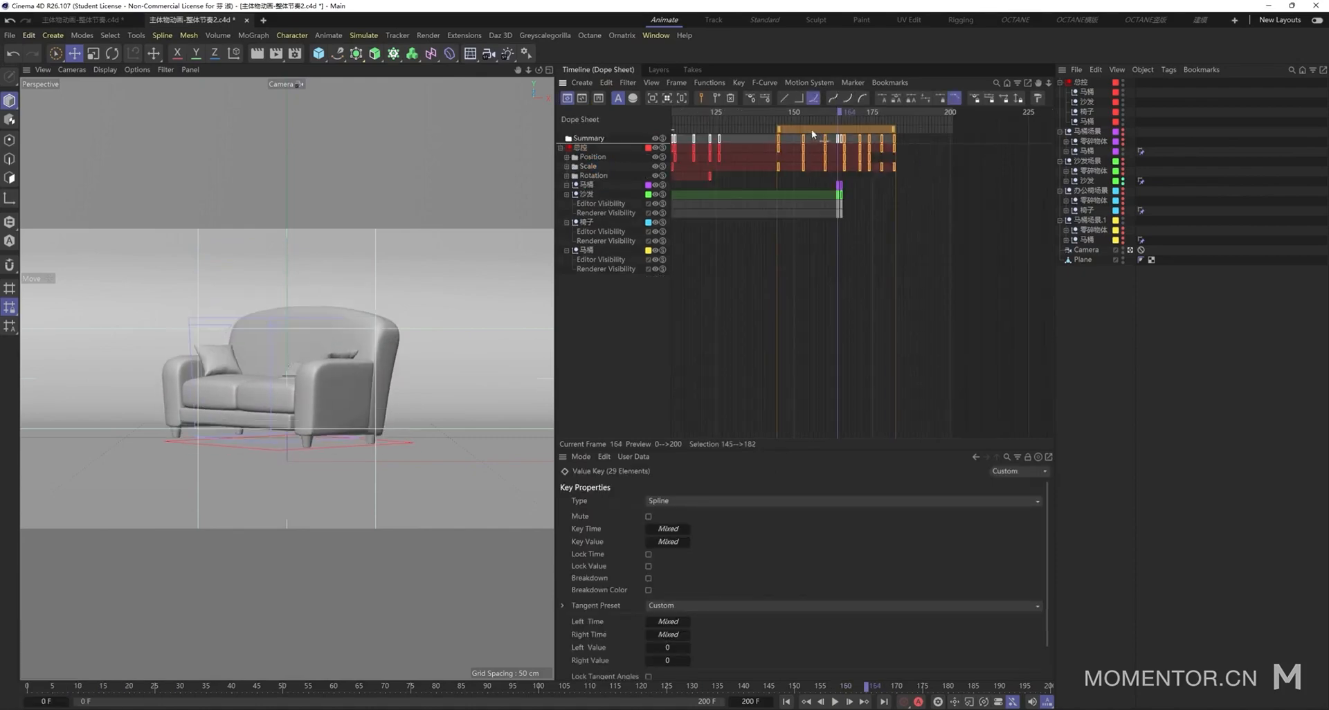
key(space)
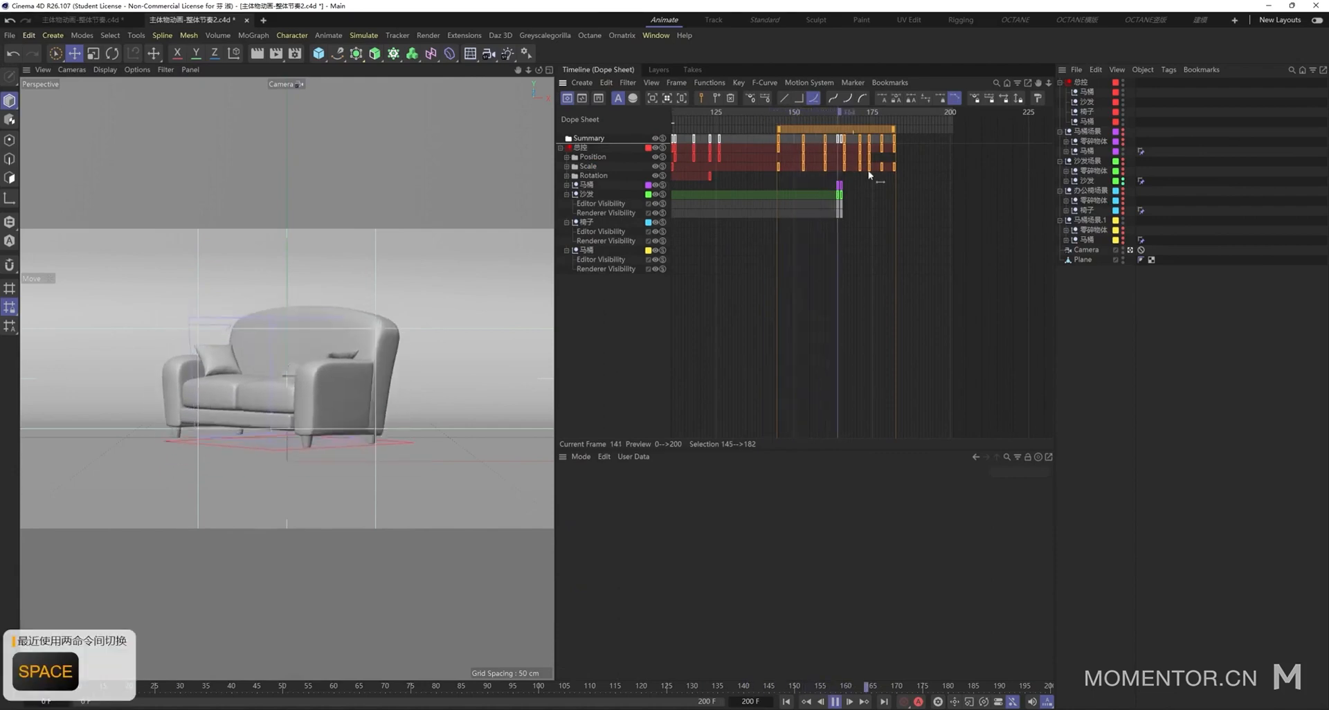
click(905, 205)
click(777, 113)
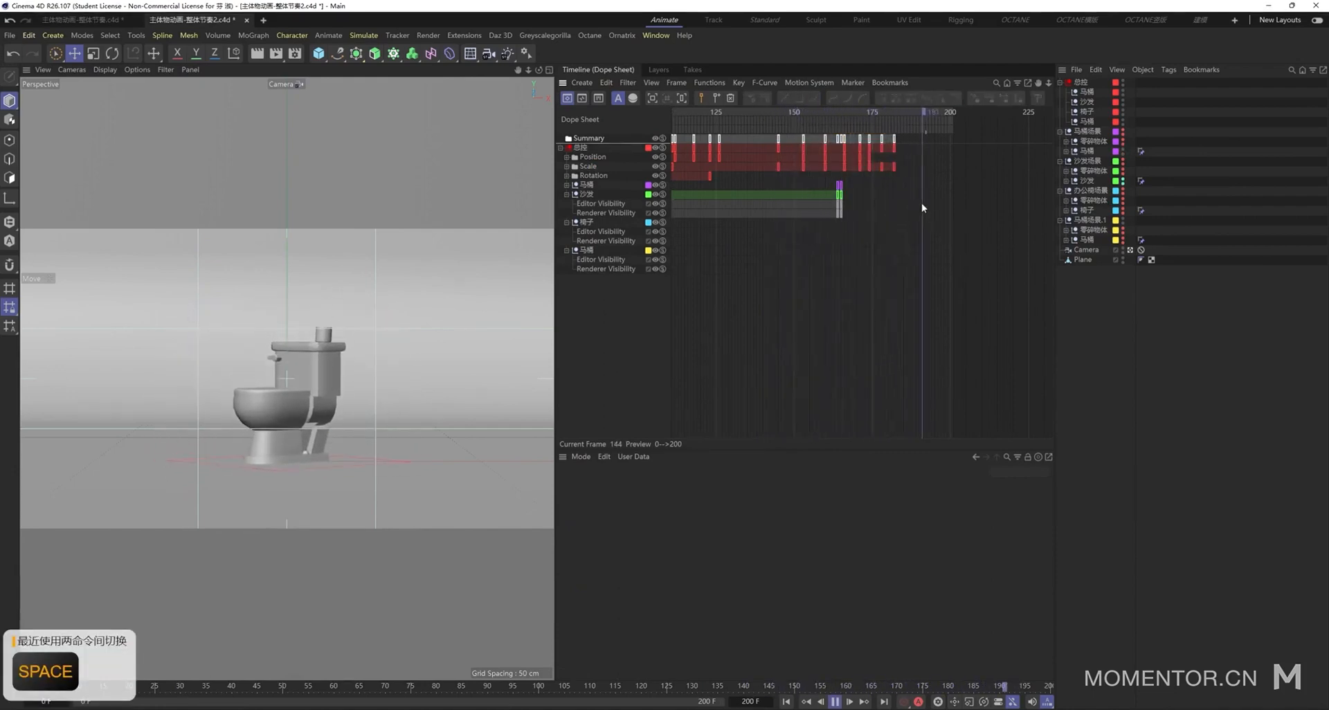
- Delete the 总控 keys between frames 178 and 182 at the end of the copied animation
drag(890, 119, 881, 151)
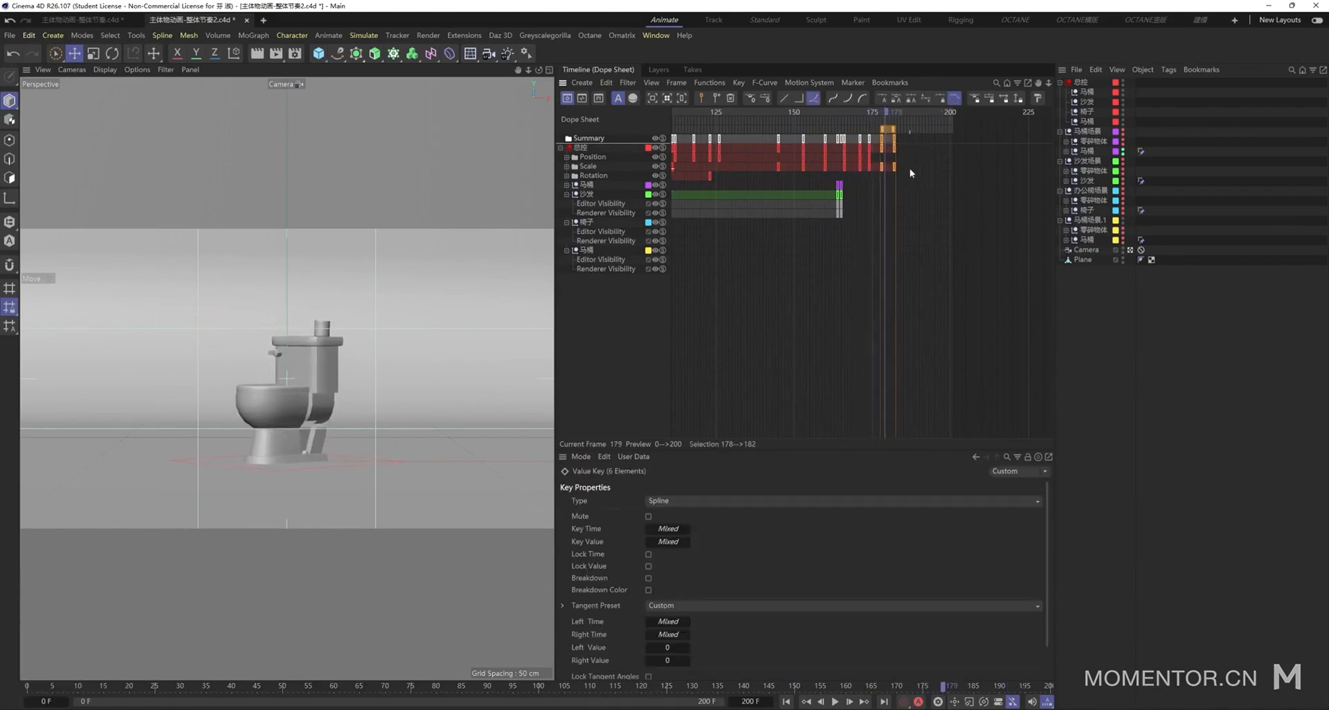
scroll(891, 167, up, 3)
key(Delete)
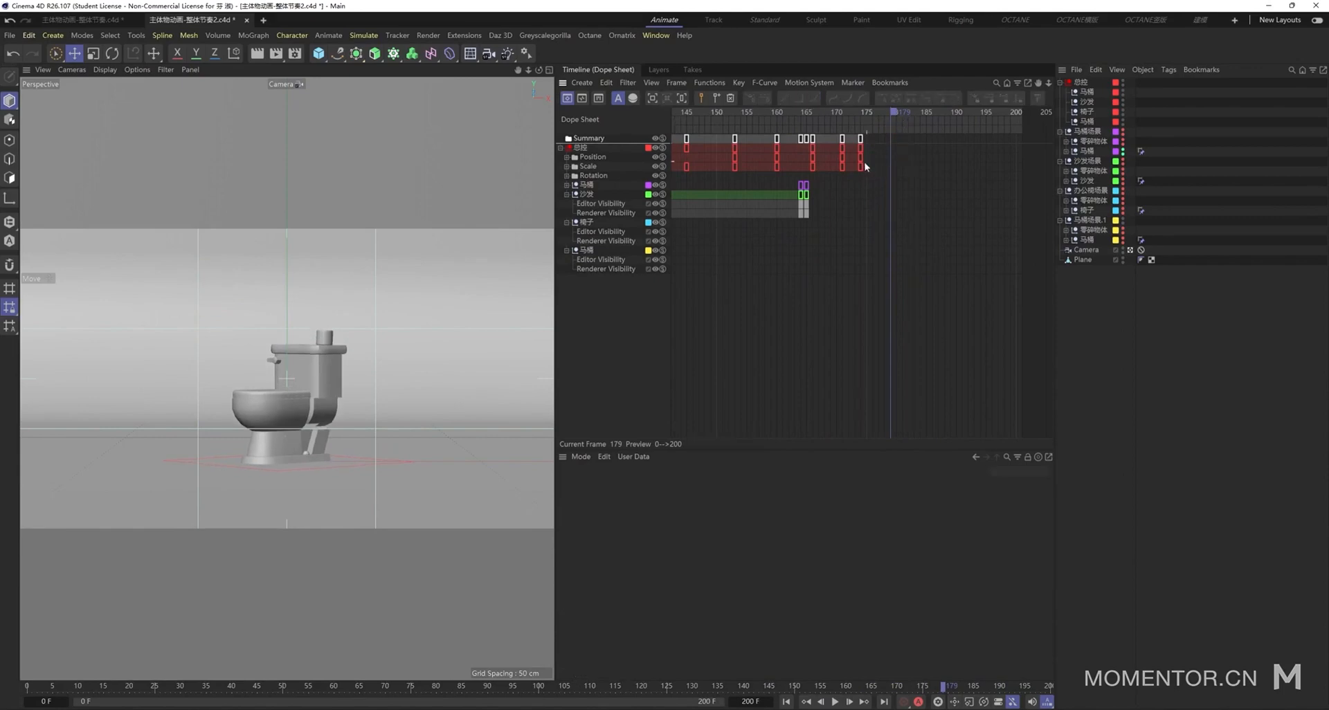
- At frame 174, set the 总控 null's X, Y and Z scale to 1 and keyframe it
drag(863, 114, 859, 113)
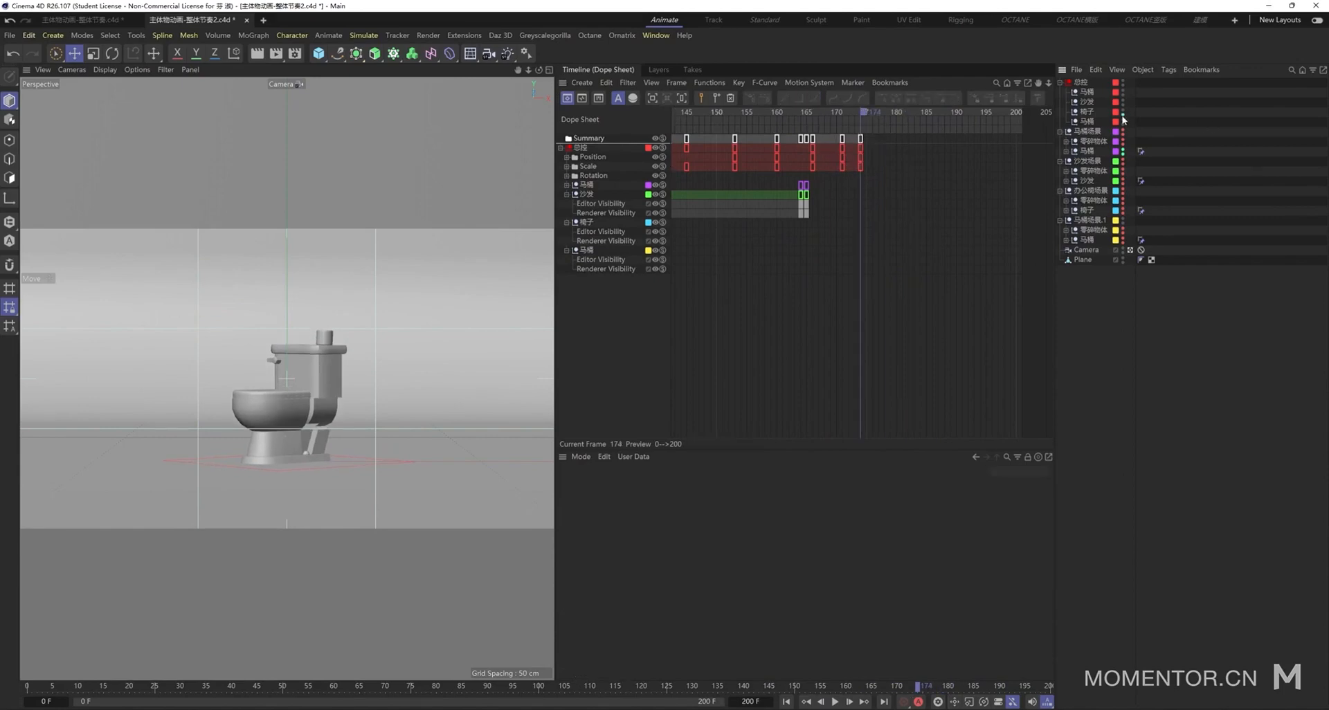
click(1079, 84)
click(1127, 119)
click(1078, 84)
double_click(766, 526)
text(1)
key(Tab)
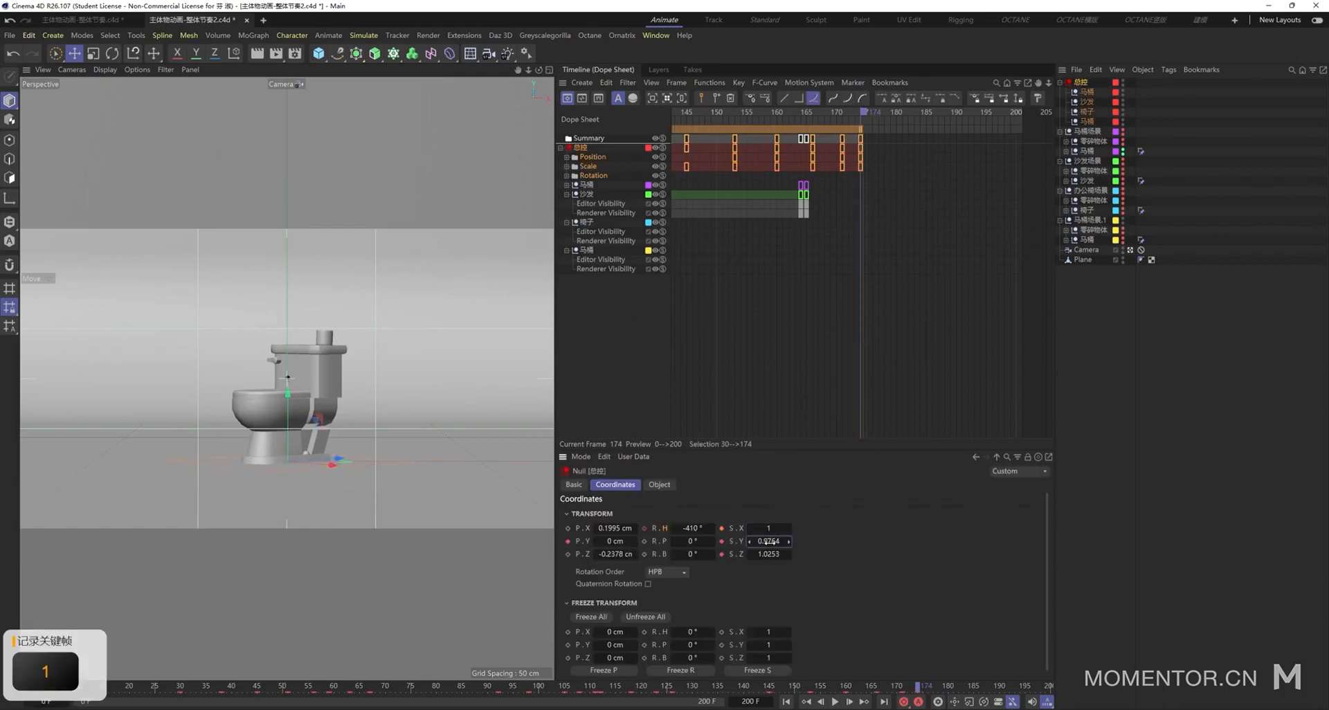
text(1)
key(Tab)
click(722, 543)
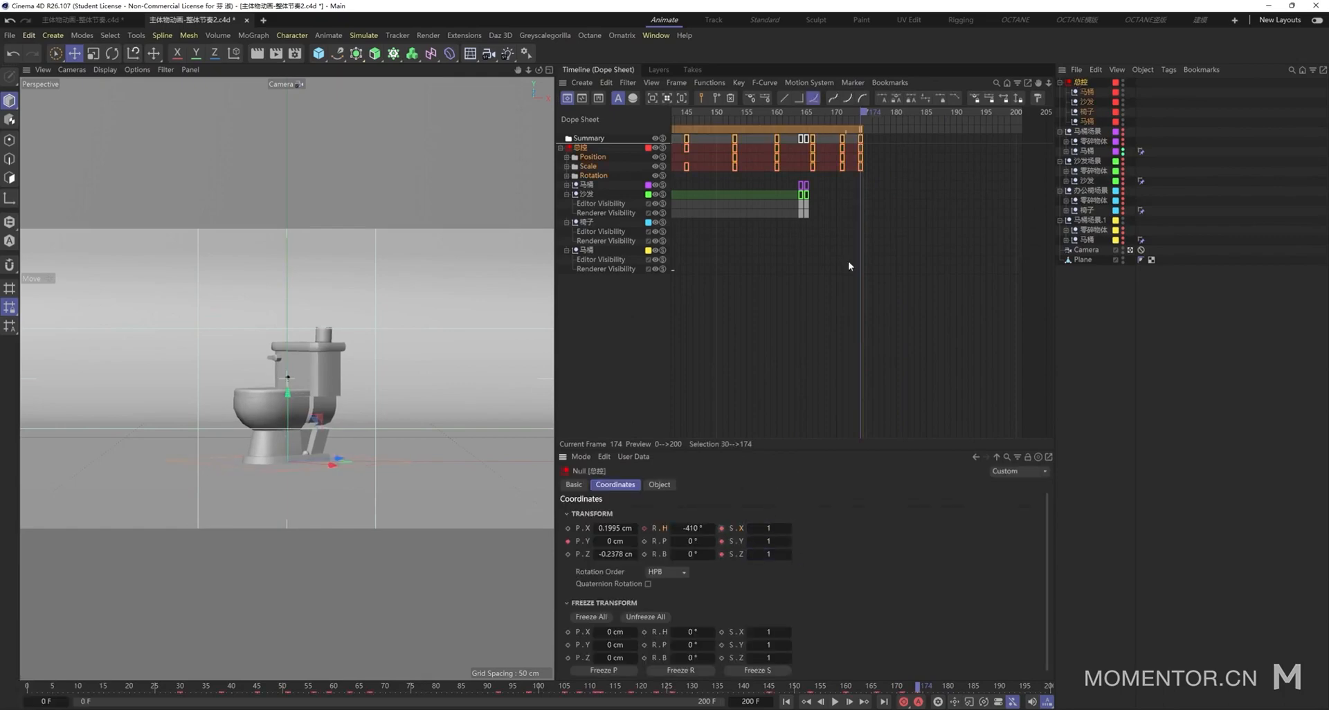
- Play the end of the sofa-to-toilet swap back from about frame 171
click(844, 116)
key(space)
key(space)
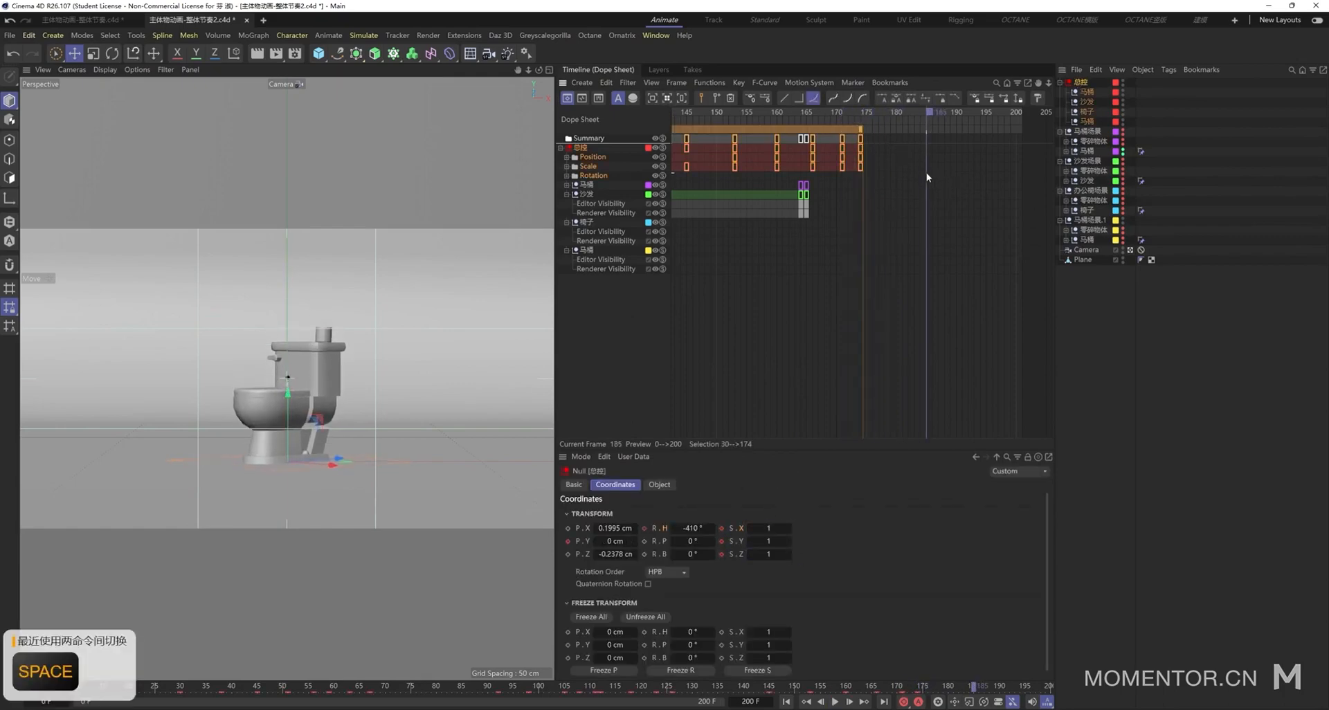
scroll(902, 163, down, 3)
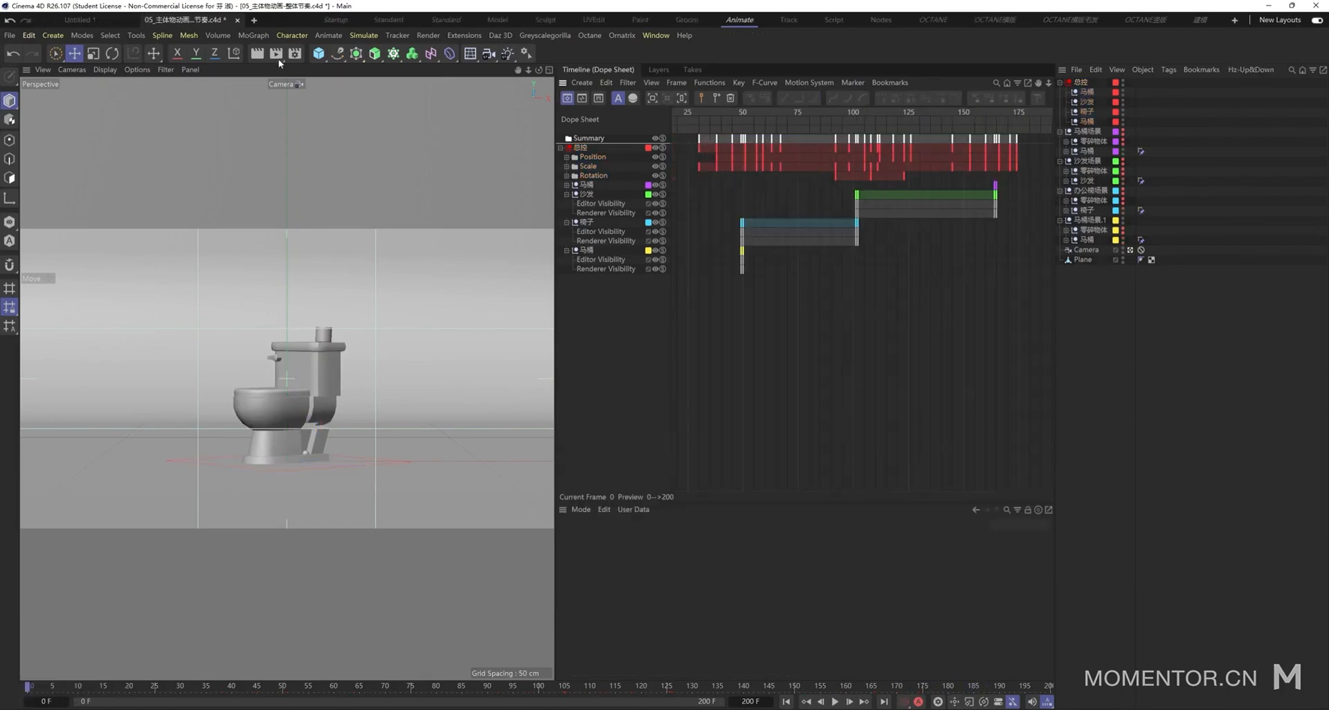
- Make a preview of the whole animation and play it forward in the Picture Viewer
click(276, 56)
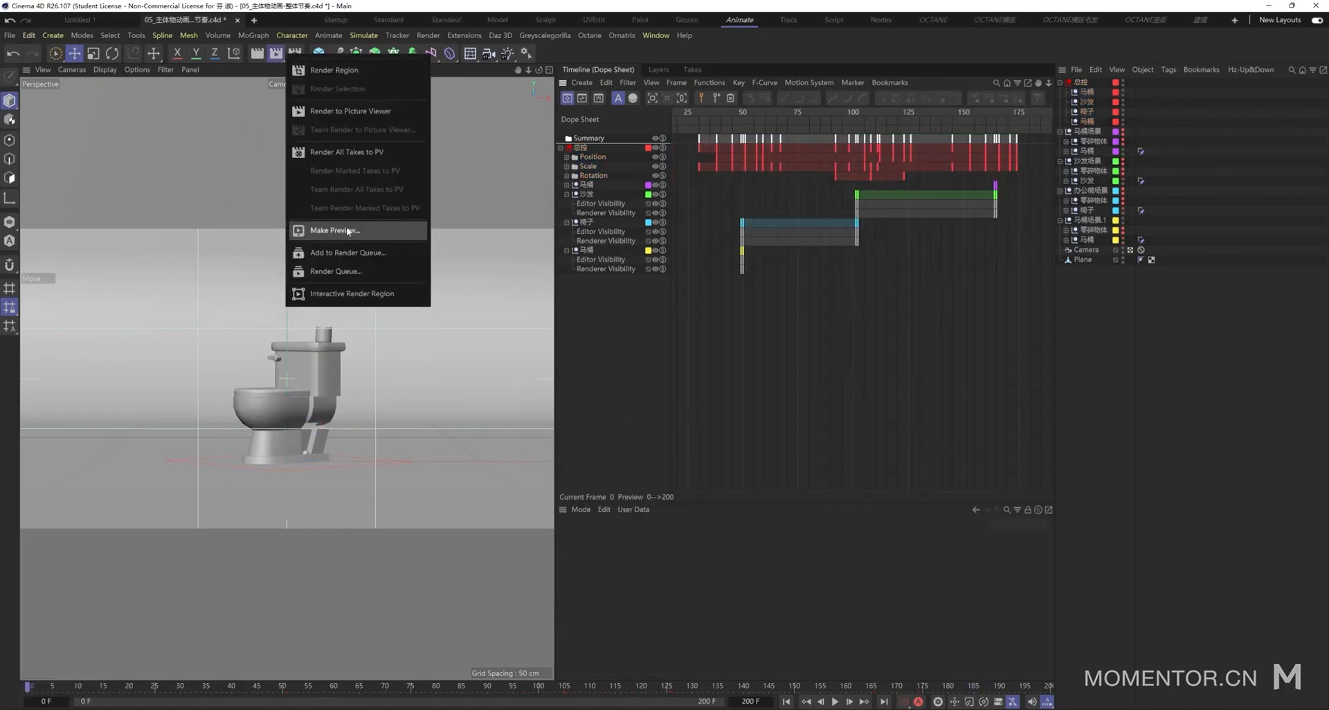
click(356, 228)
click(327, 303)
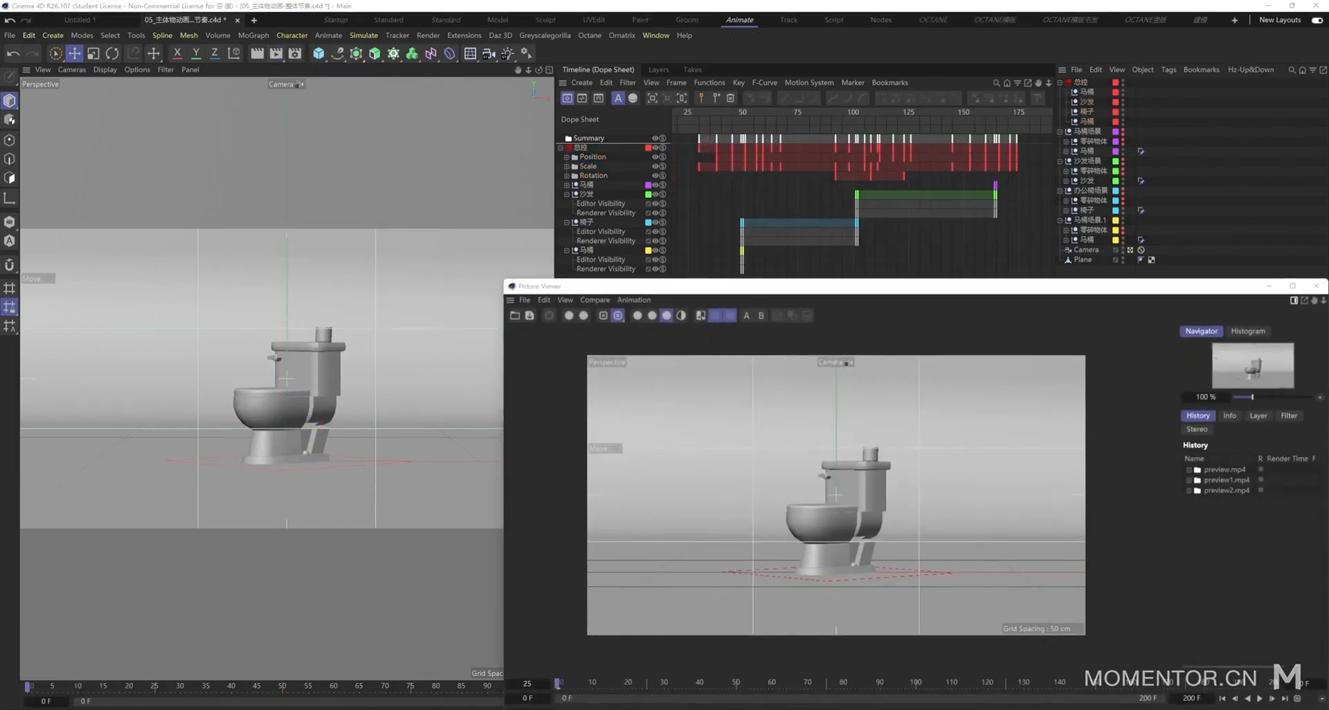
drag(989, 292, 663, 100)
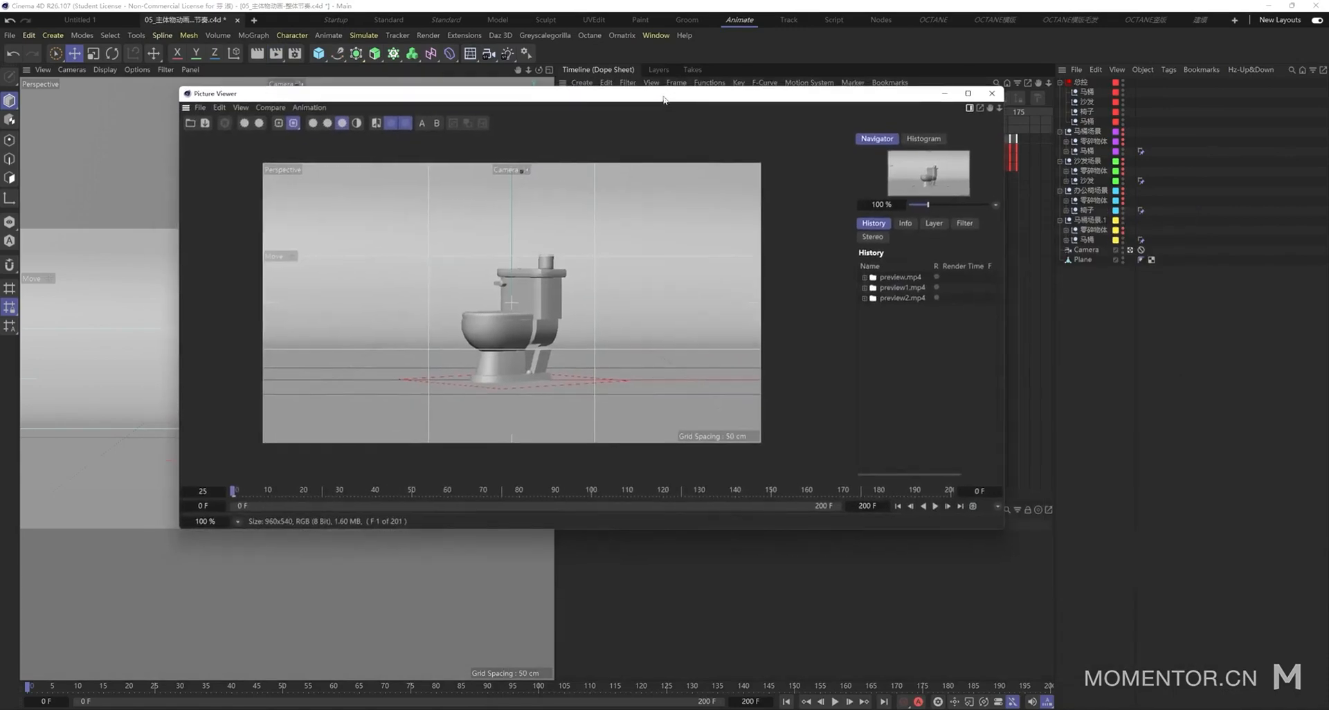
click(934, 507)
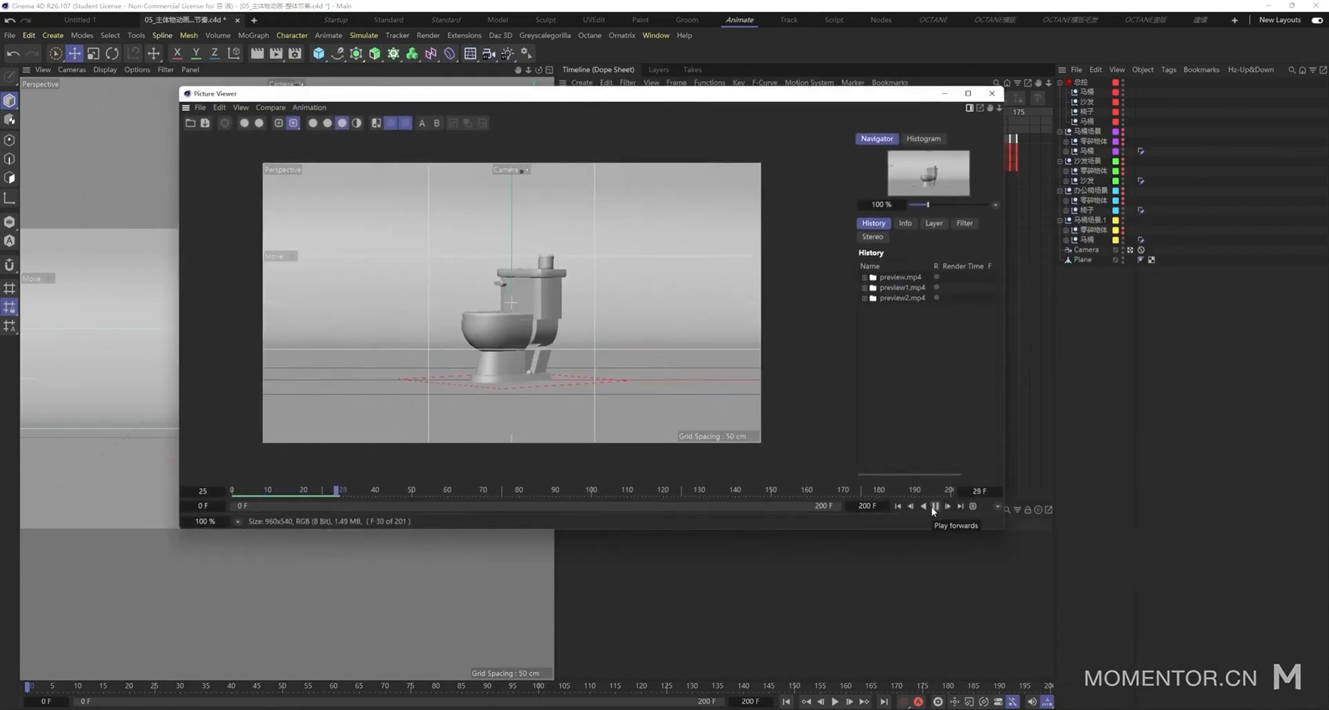